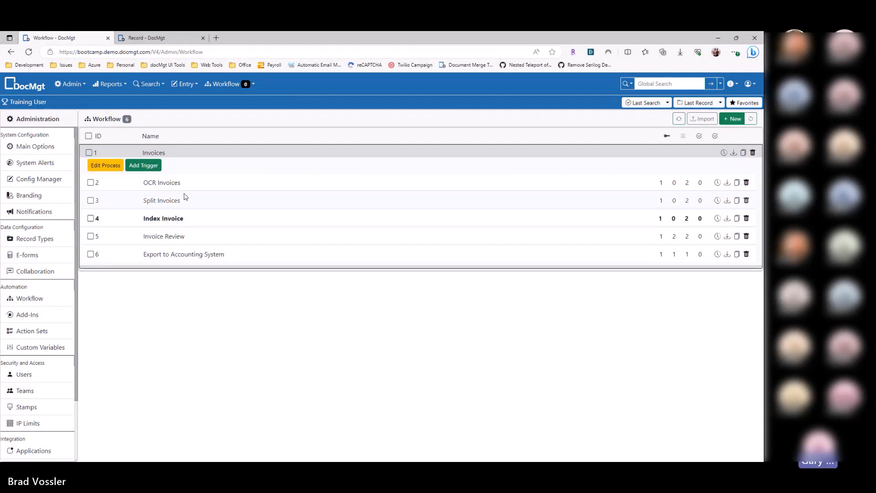
# Step: Examine the activation rule of the OCR Invoices trigger in the Invoices process, and close the trigger without changes
pyautogui.click(155, 153)
pyautogui.click(169, 155)
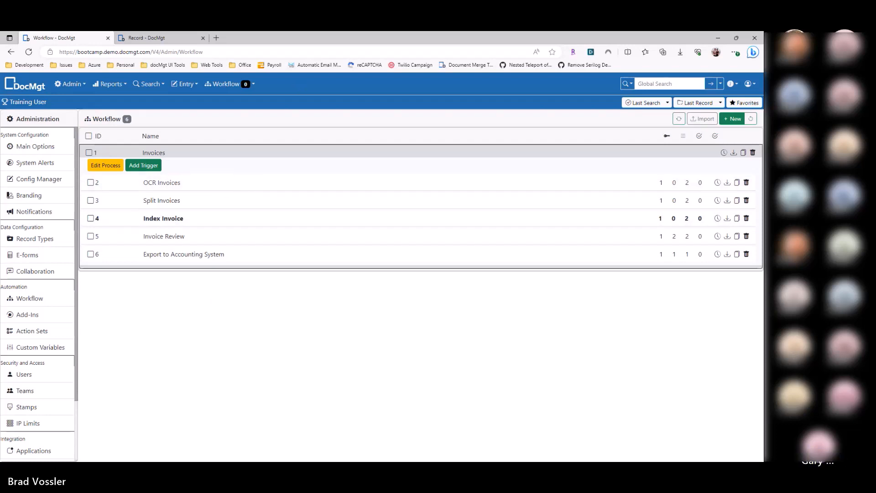
pyautogui.click(173, 185)
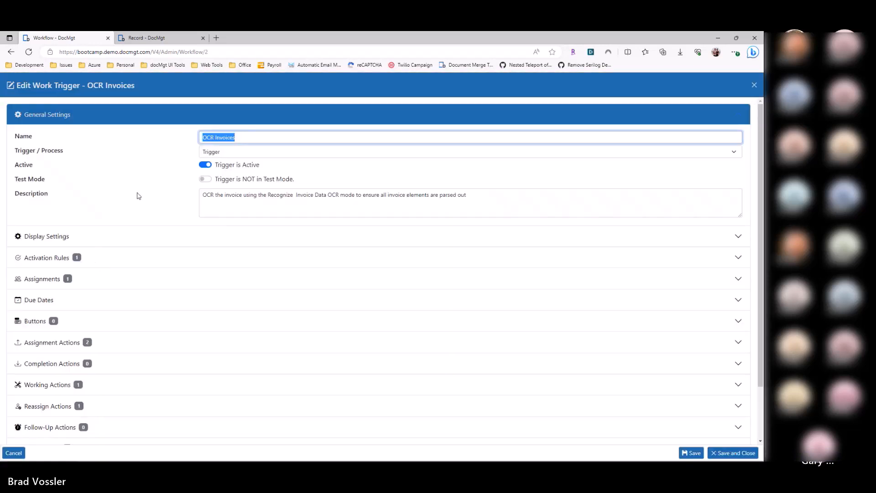
pyautogui.click(137, 177)
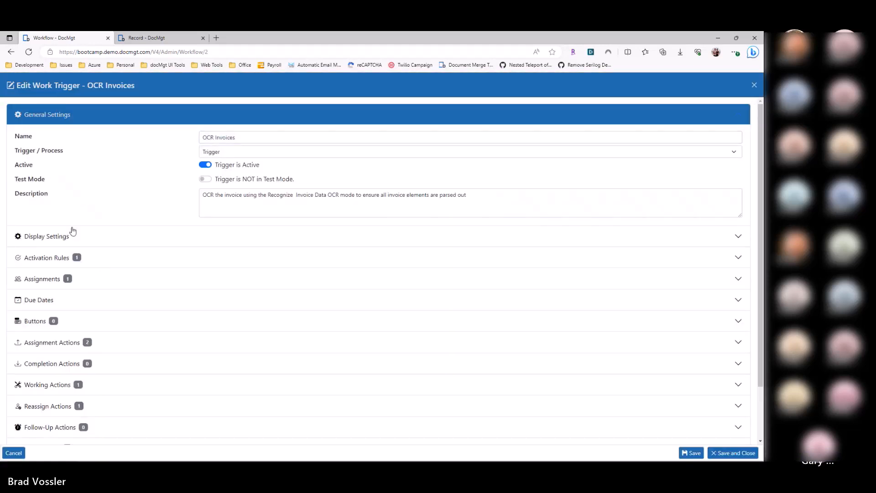
pyautogui.click(62, 258)
pyautogui.click(44, 240)
pyautogui.click(23, 247)
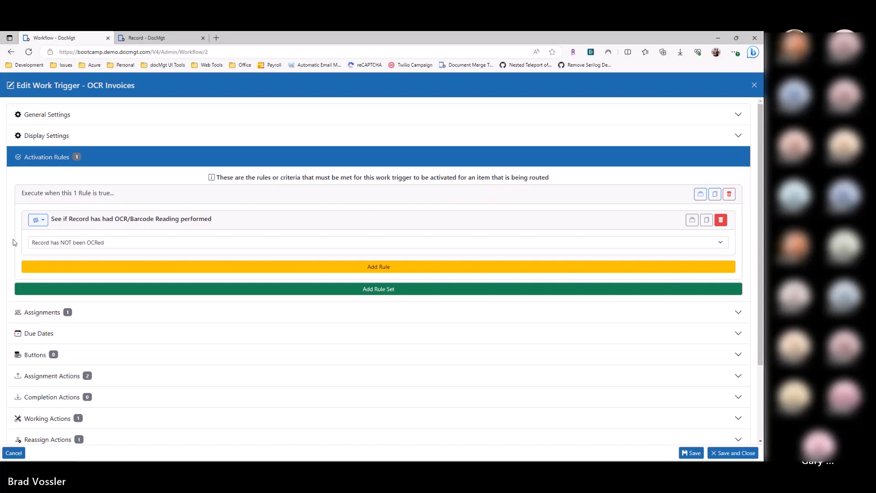
pyautogui.press('Escape')
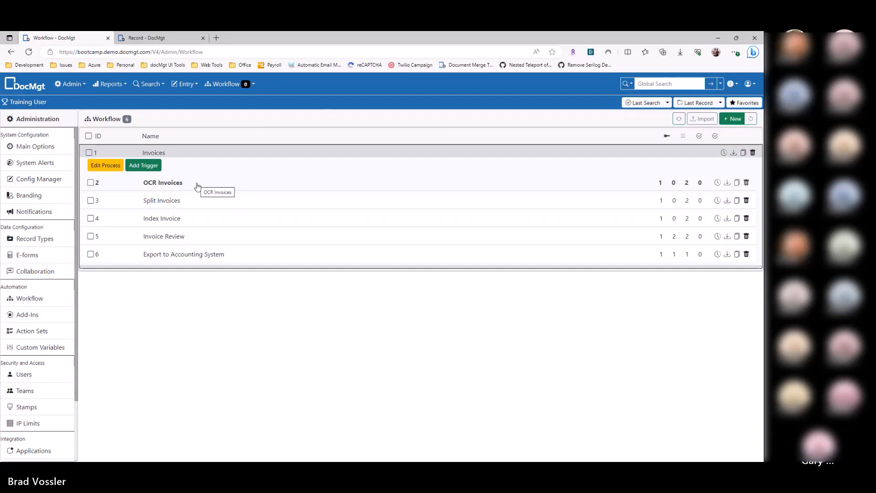
# Step: Examine the activation rule of the Split Invoices trigger and close it without changes
pyautogui.click(185, 204)
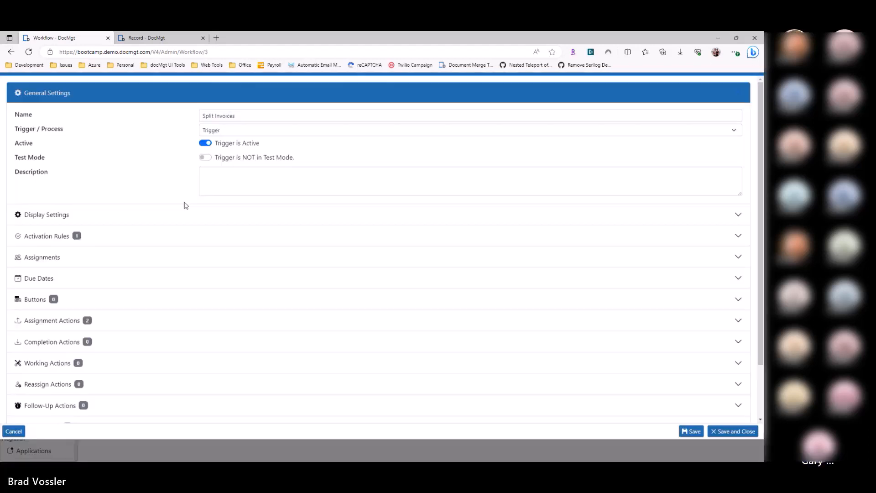
pyautogui.click(92, 258)
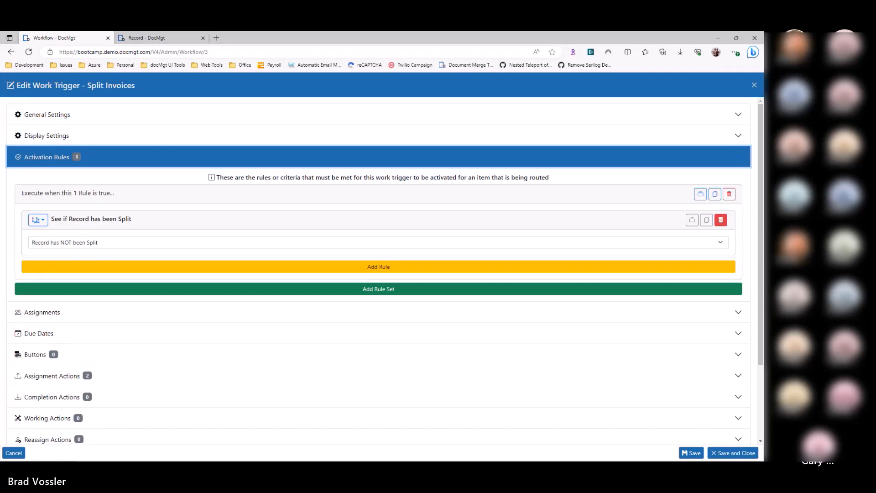
pyautogui.press('Escape')
# Step: Examine the Index Invoice trigger's activation rule, checking its record field and match value
pyautogui.click(176, 222)
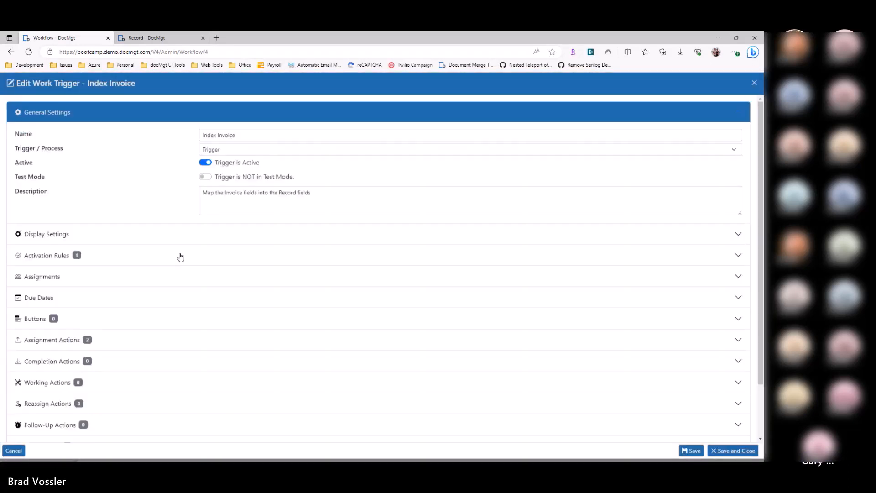
pyautogui.click(101, 258)
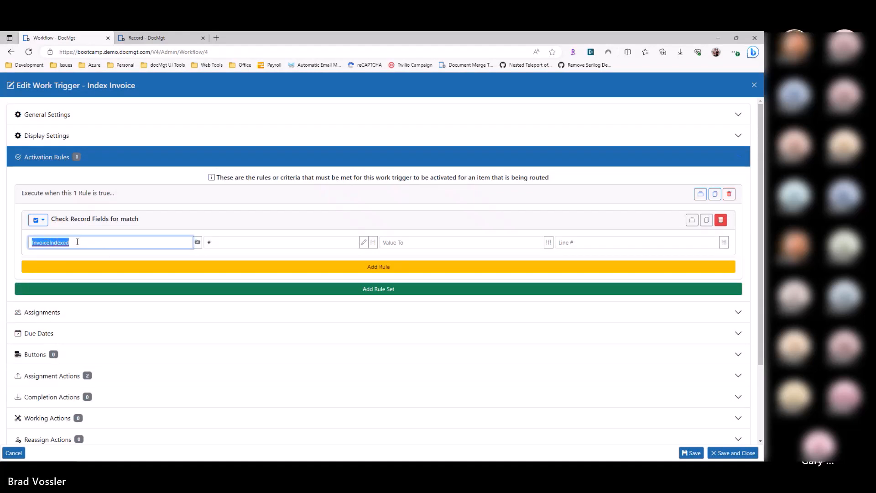
pyautogui.click(79, 242)
pyautogui.click(224, 248)
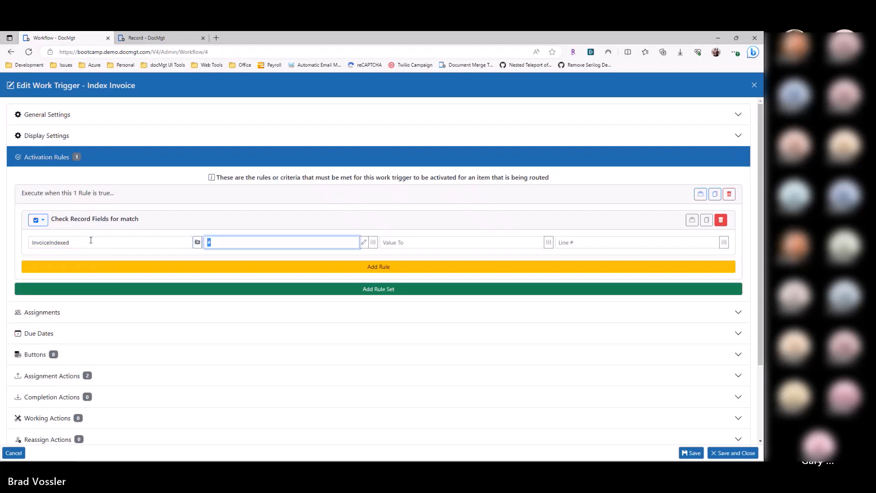
pyautogui.click(166, 241)
pyautogui.click(216, 244)
pyautogui.click(56, 242)
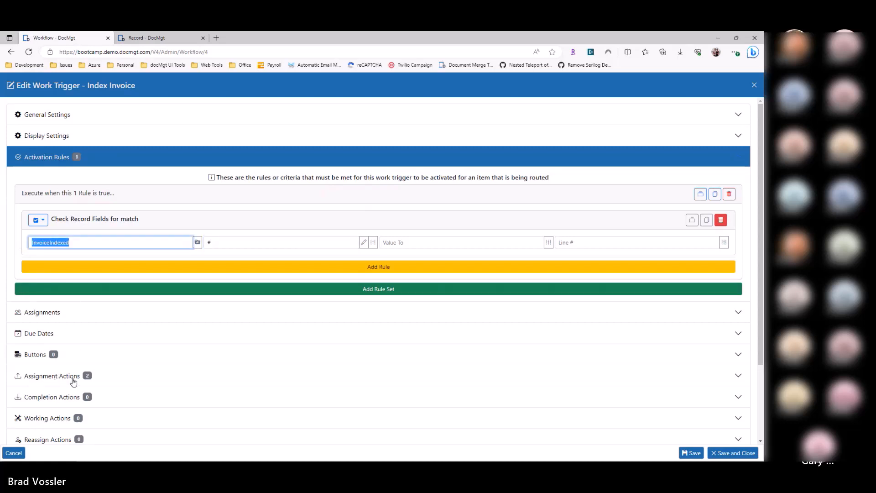
pyautogui.click(16, 260)
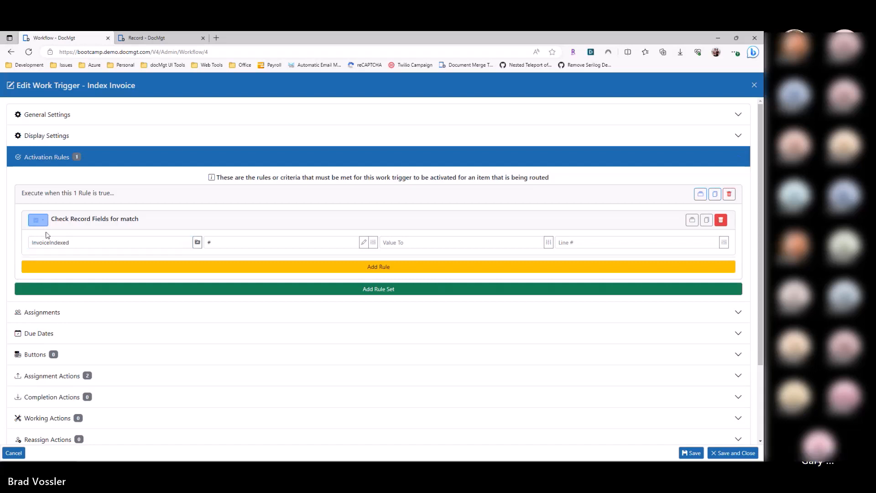
# Step: Try changing the Index Invoice rule to a Record Type Check for AP-Invoices, and close the trigger without saving
pyautogui.click(39, 220)
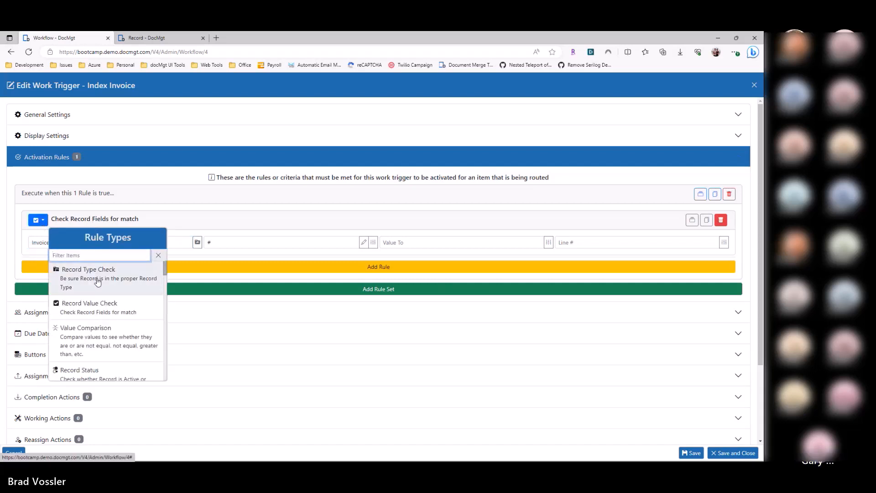
pyautogui.scroll(-1, 98, 281)
pyautogui.scroll(1, 98, 282)
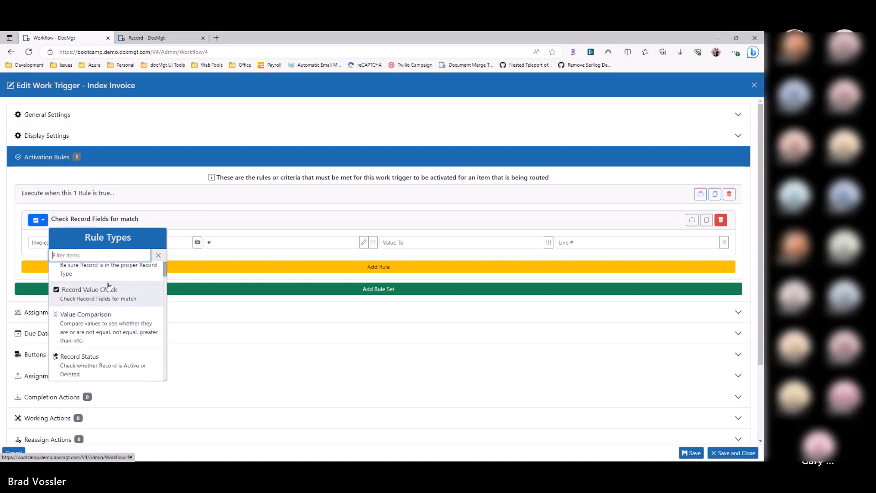
pyautogui.click(84, 281)
pyautogui.click(76, 242)
pyautogui.click(82, 261)
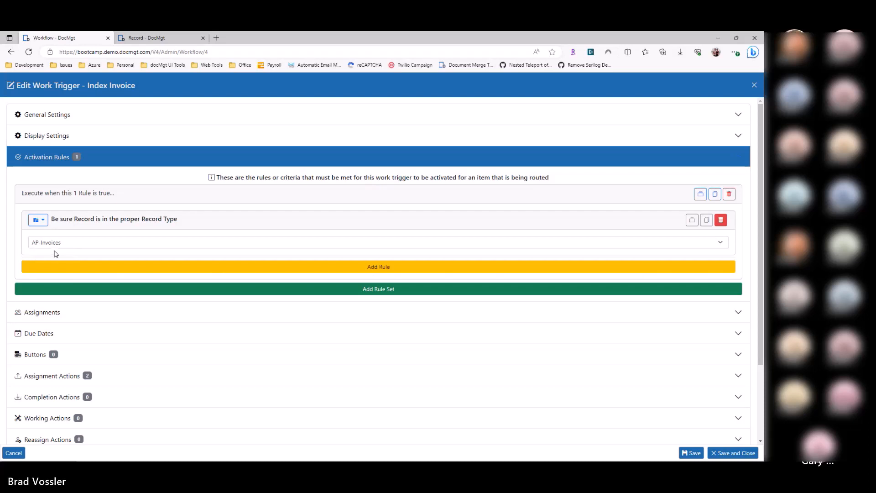
pyautogui.press('Escape')
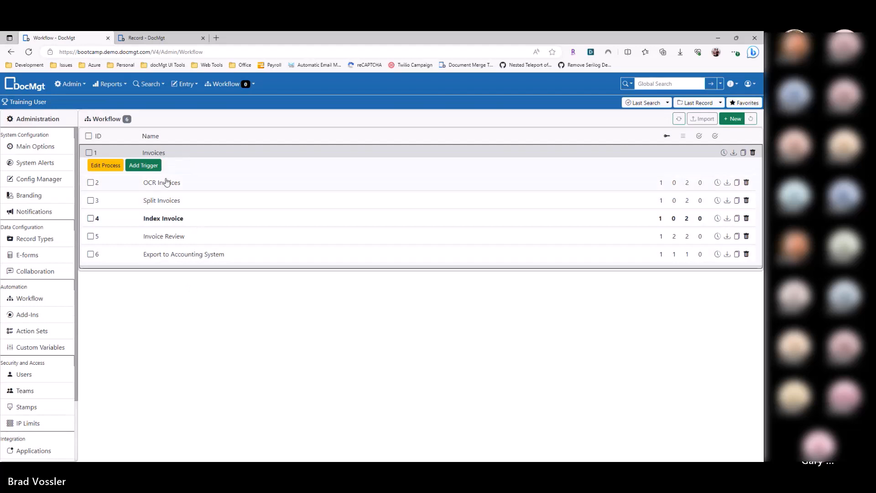
# Step: Examine the Invoices process's own activation rule, checking its record field and match value, and close without changes
pyautogui.click(156, 155)
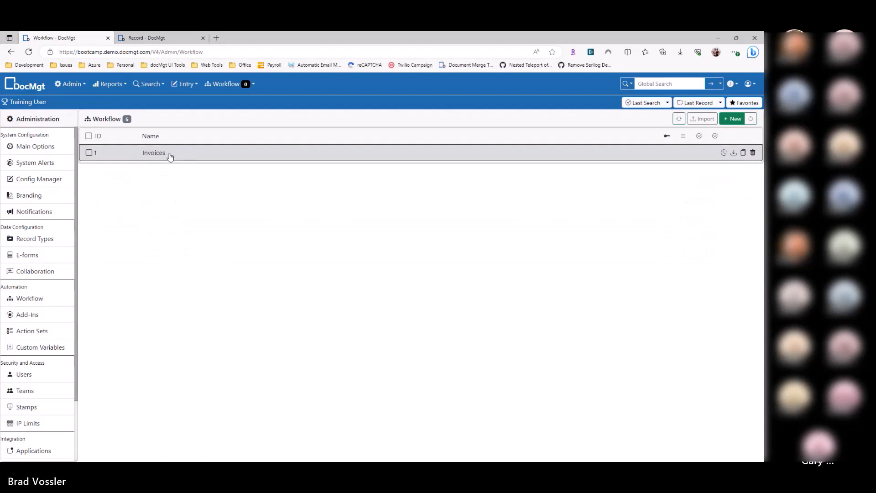
pyautogui.click(168, 156)
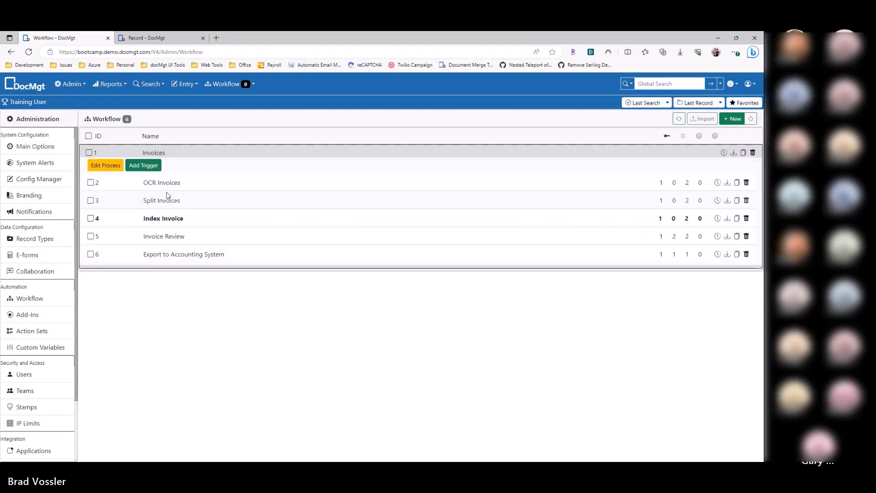
pyautogui.click(104, 167)
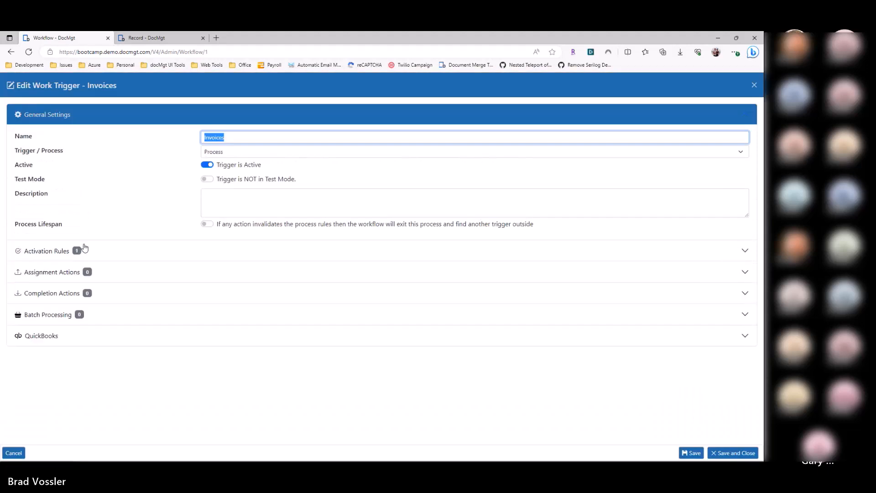
pyautogui.click(84, 248)
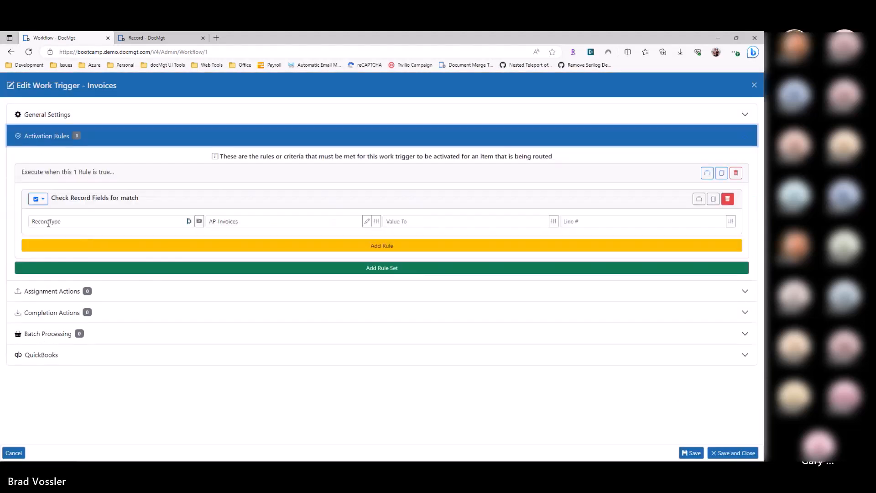
pyautogui.click(264, 219)
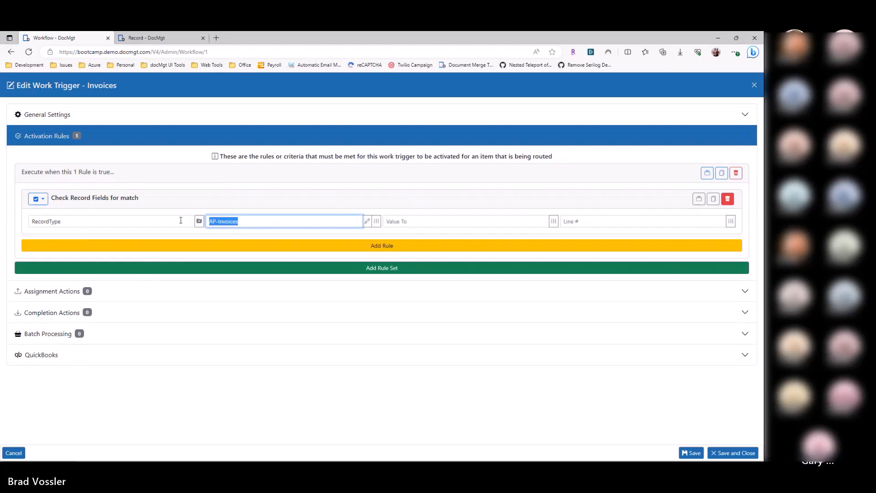
pyautogui.press('Escape')
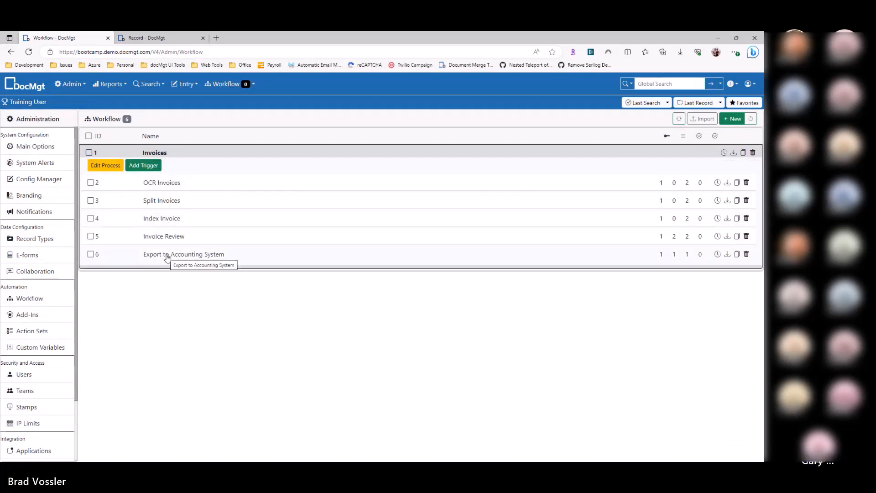
# Step: Look through the searchable record types and recheck the activation rule of the Invoices process
pyautogui.click(627, 85)
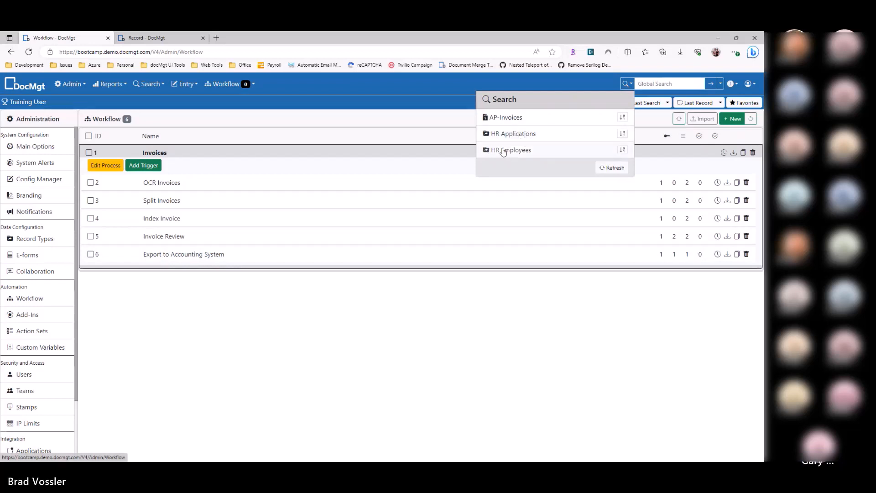
pyautogui.click(447, 332)
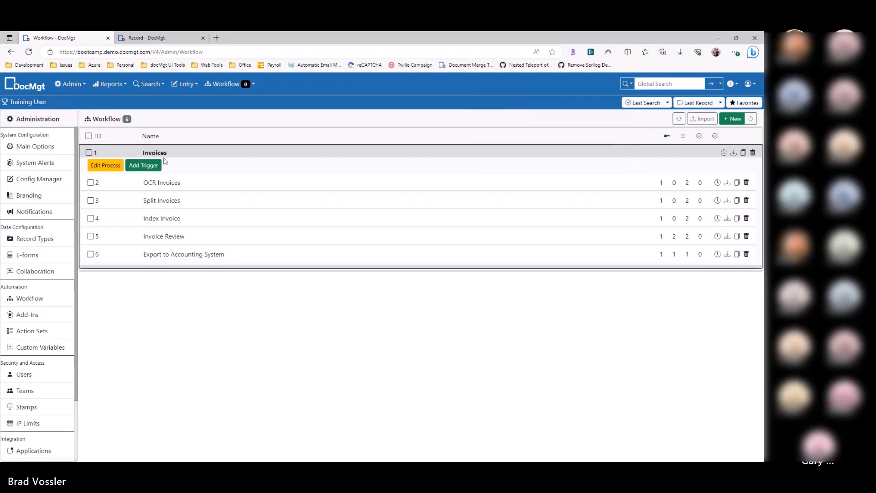
pyautogui.click(106, 165)
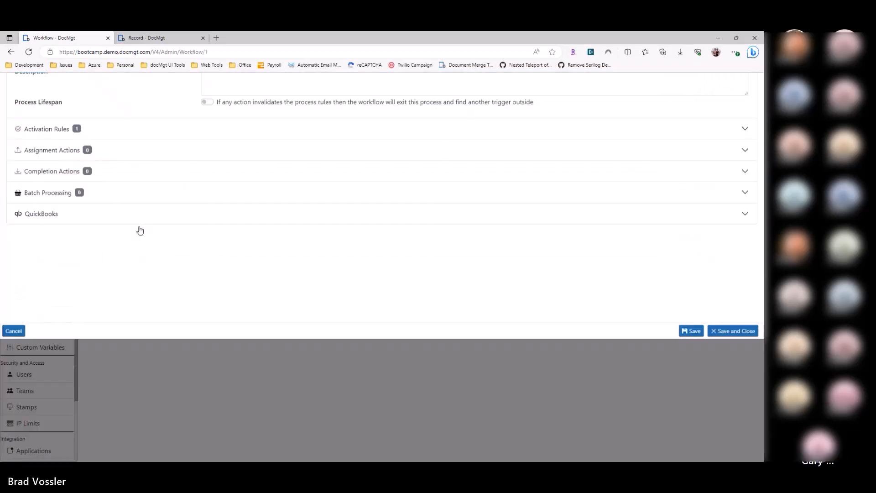
pyautogui.click(94, 252)
pyautogui.click(103, 221)
pyautogui.press('Escape')
pyautogui.moveTo(167, 157); pyautogui.dragTo(164, 160)
pyautogui.click(152, 154)
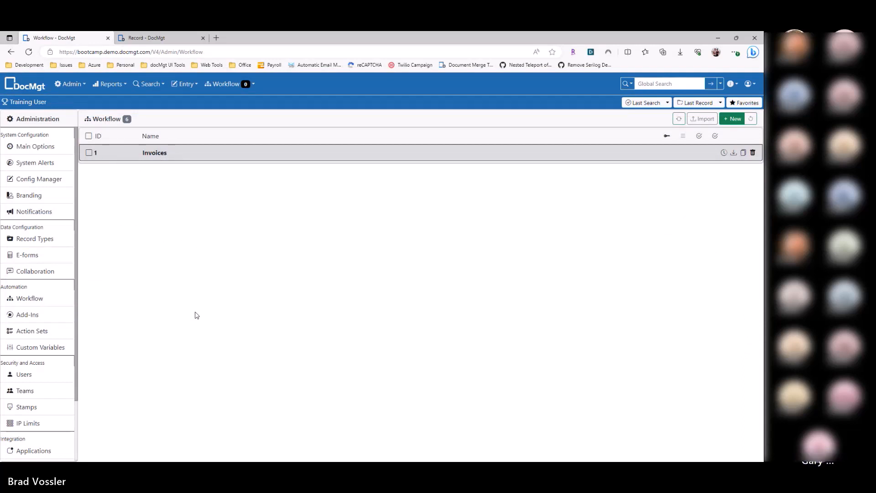
pyautogui.click(175, 158)
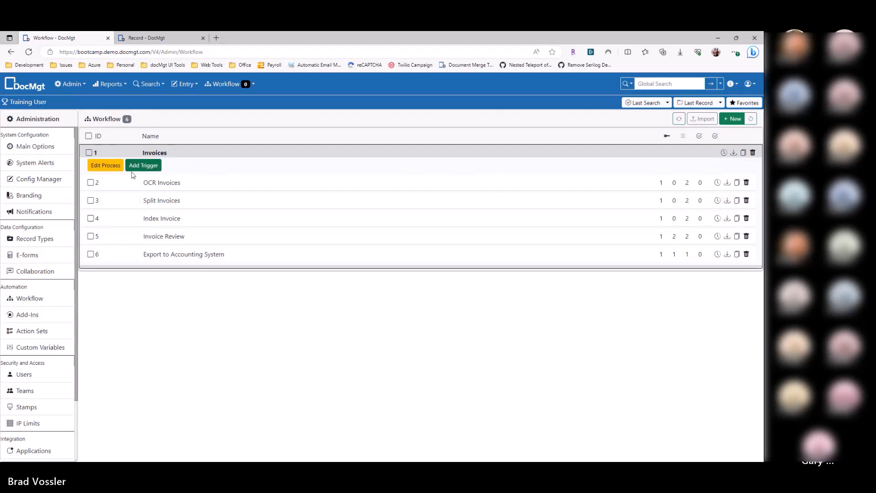
pyautogui.click(119, 155)
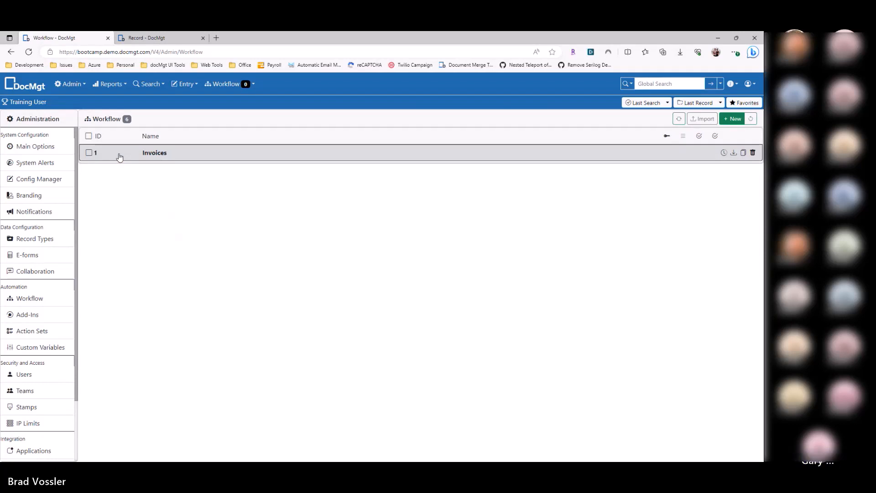
pyautogui.click(131, 158)
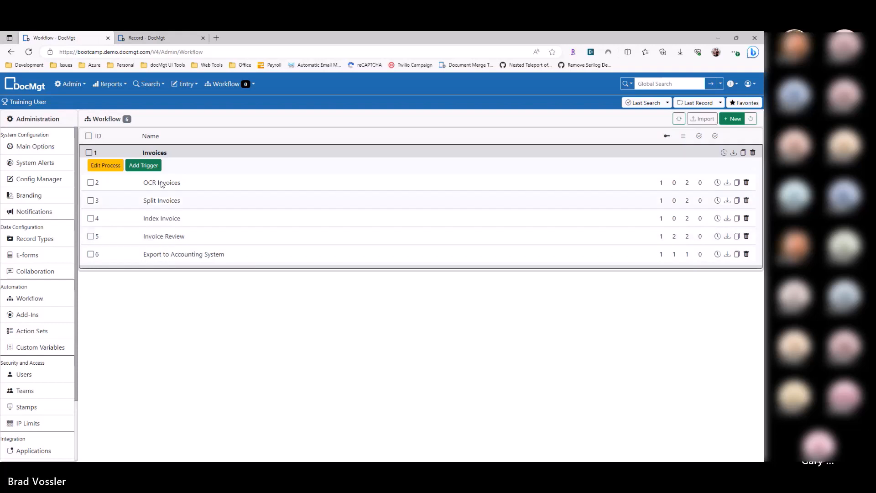
# Step: Create a new workflow item of type Process and name it HR
pyautogui.click(733, 118)
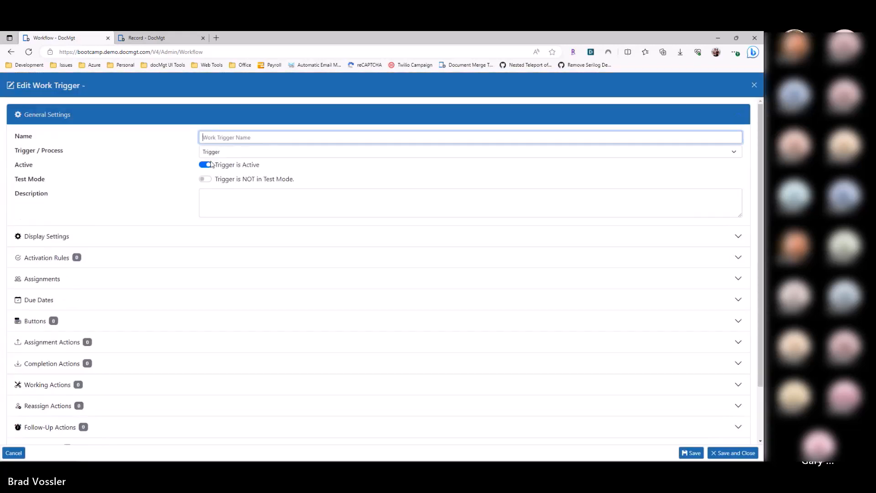
pyautogui.click(223, 155)
pyautogui.click(225, 172)
pyautogui.click(226, 138)
pyautogui.write('HJR')
pyautogui.press('BackSpace')
pyautogui.press('BackSpace')
pyautogui.write('R')
# Step: Add a rule set with one activation rule to the new HR process
pyautogui.click(90, 188)
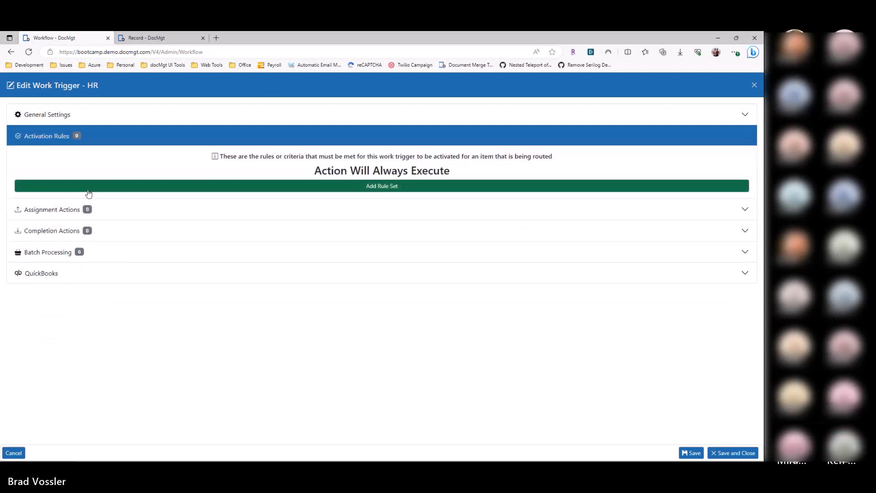
pyautogui.click(199, 223)
pyautogui.click(183, 211)
pyautogui.click(190, 221)
pyautogui.click(152, 153)
pyautogui.click(190, 221)
# Step: Rename the process as HR Applications, save and close it, and collapse its entry in the workflow list
pyautogui.click(152, 114)
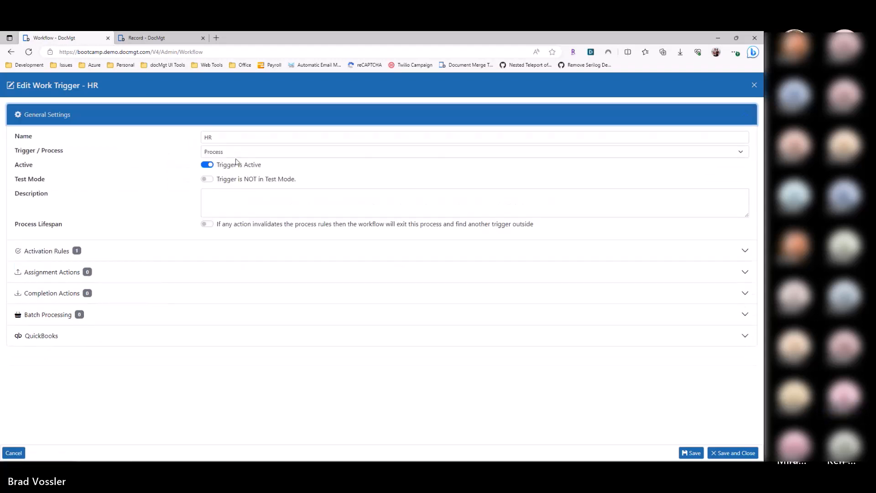
pyautogui.click(234, 137)
pyautogui.write('Applications')
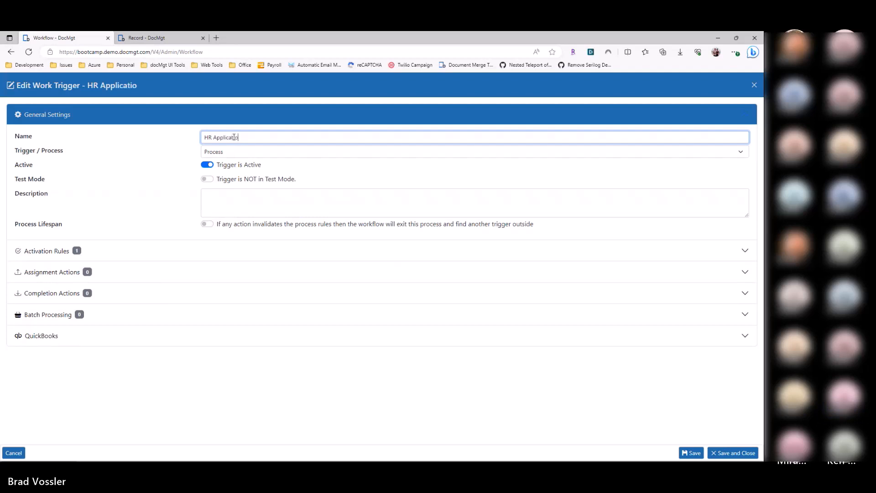
pyautogui.click(719, 454)
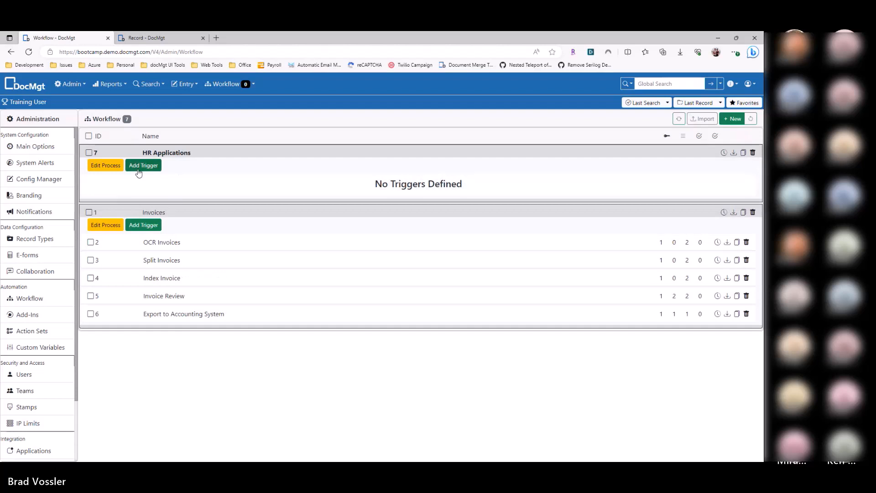
pyautogui.click(202, 152)
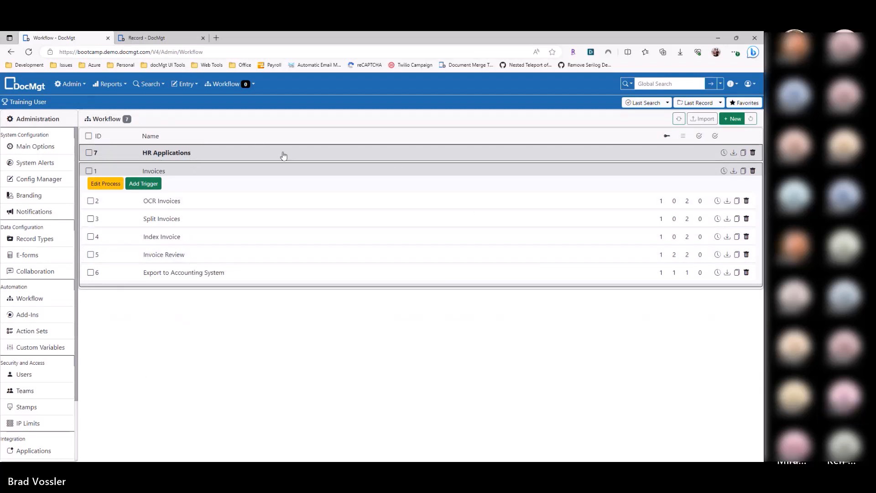
# Step: Review the static user assignment of the OCR Invoices trigger, leaving it unsaved
pyautogui.click(208, 157)
pyautogui.click(169, 155)
pyautogui.click(185, 201)
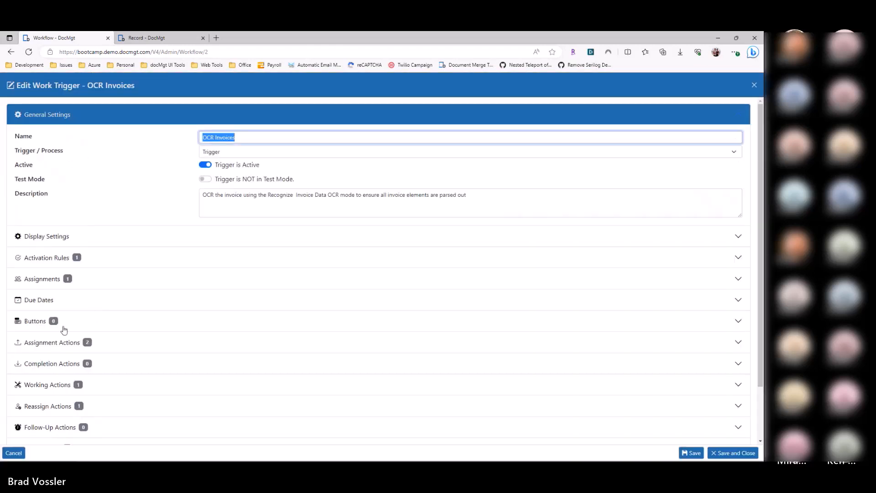
pyautogui.click(70, 278)
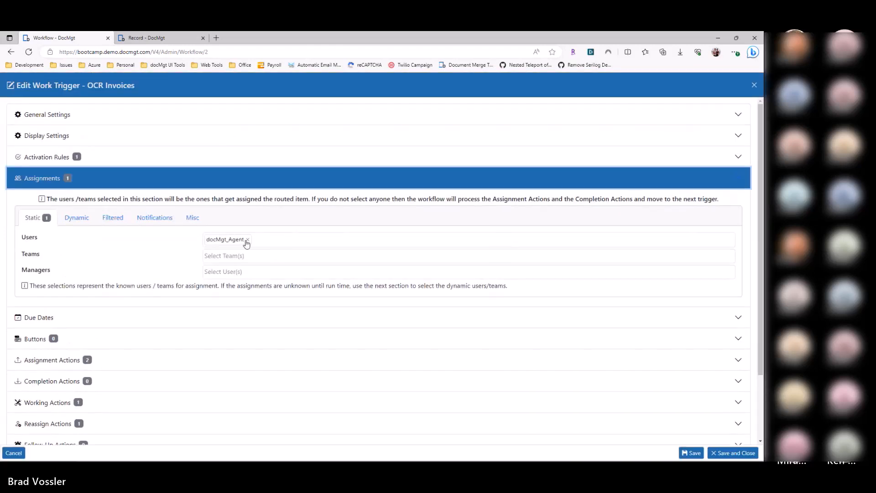
pyautogui.press('Escape')
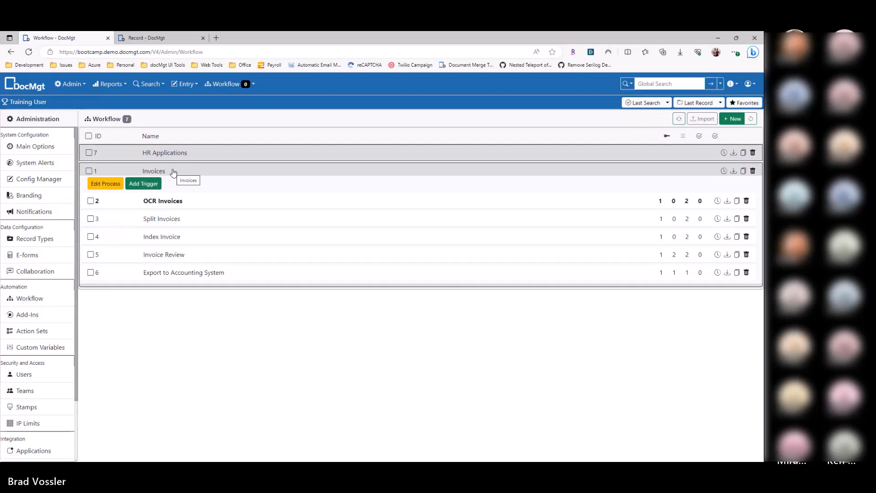
# Step: Recheck the activation rules of the Invoices process and close it without saving
pyautogui.click(107, 184)
pyautogui.click(98, 255)
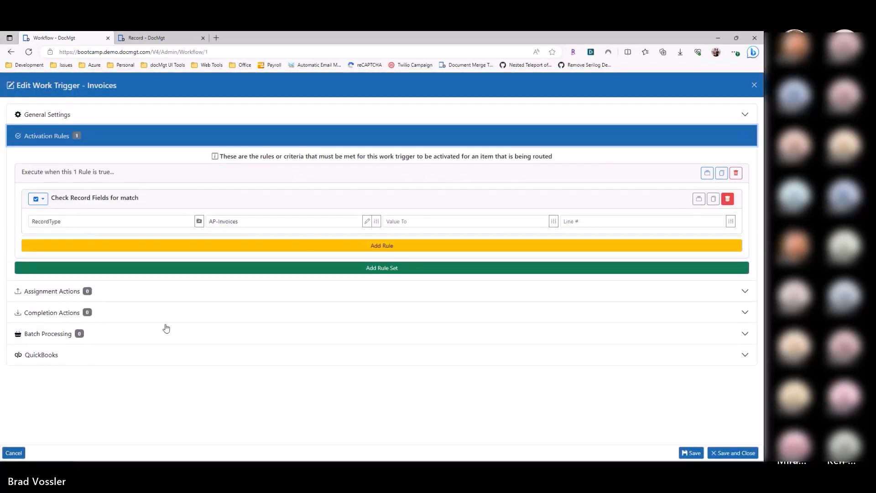
pyautogui.click(13, 453)
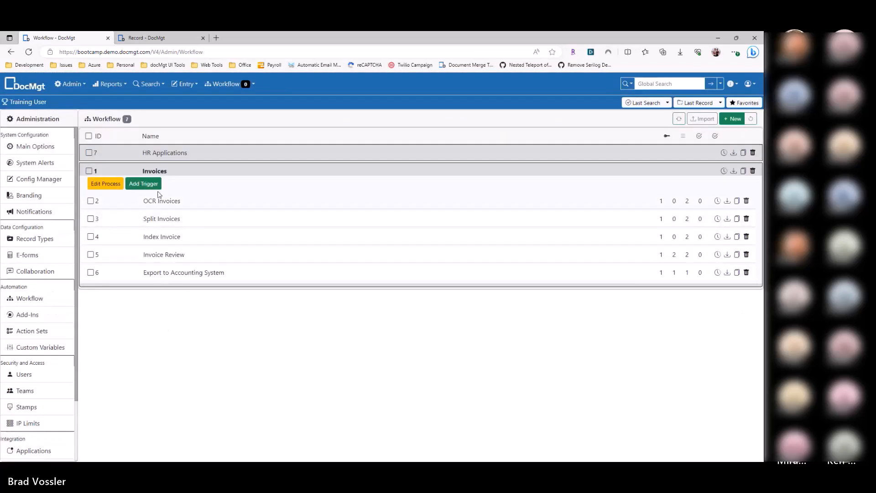
# Step: Examine the Index Invoice trigger's static, dynamic and filtered assignments and its general settings, closing it without changes
pyautogui.click(187, 236)
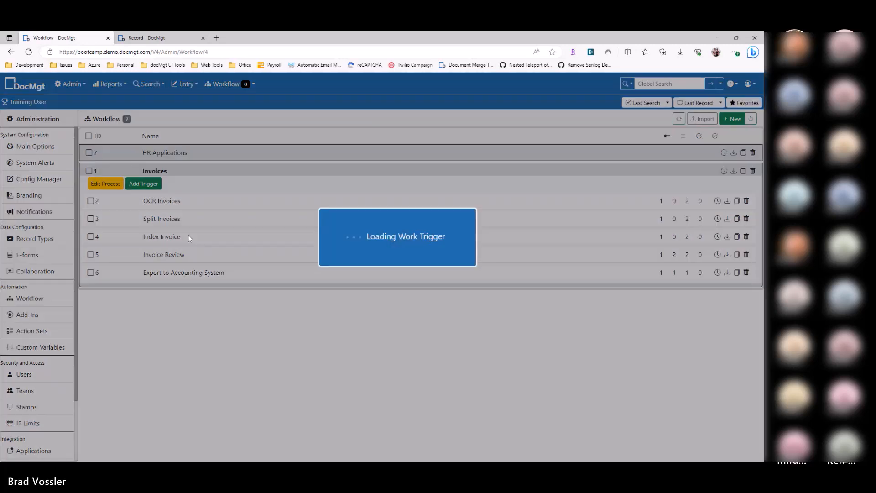
pyautogui.click(61, 280)
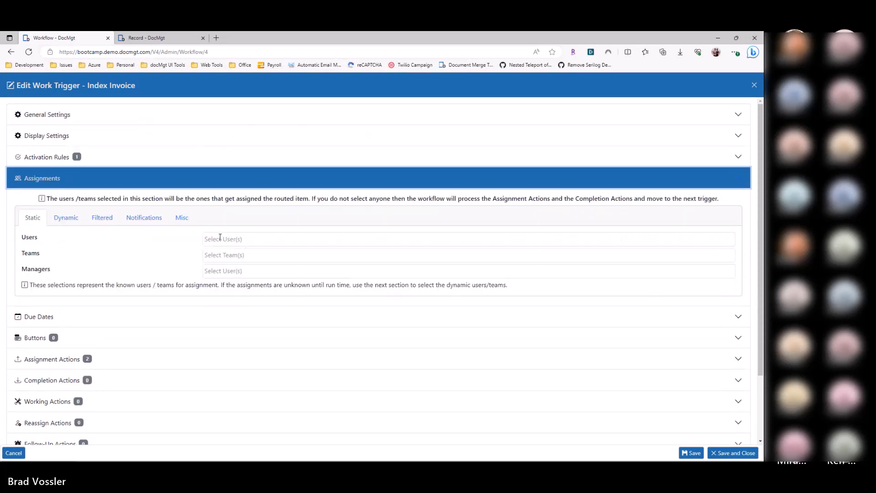
pyautogui.click(70, 218)
pyautogui.click(104, 217)
pyautogui.click(33, 218)
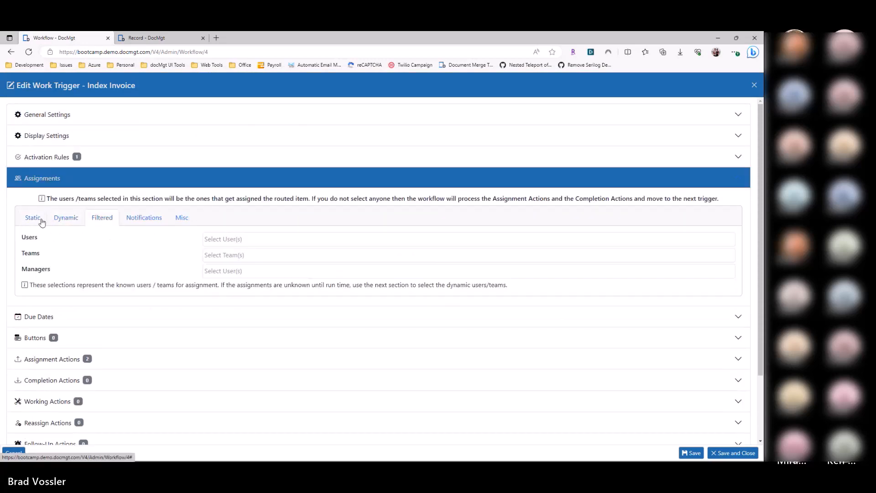
pyautogui.click(14, 453)
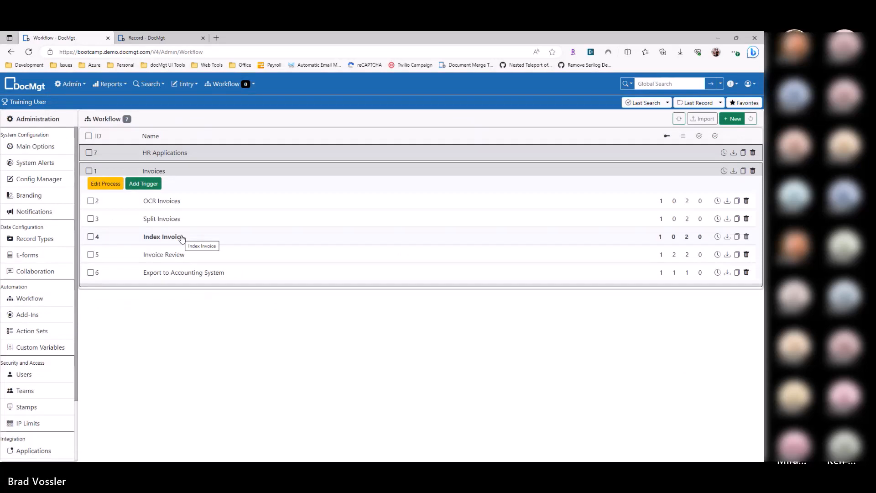
pyautogui.click(181, 238)
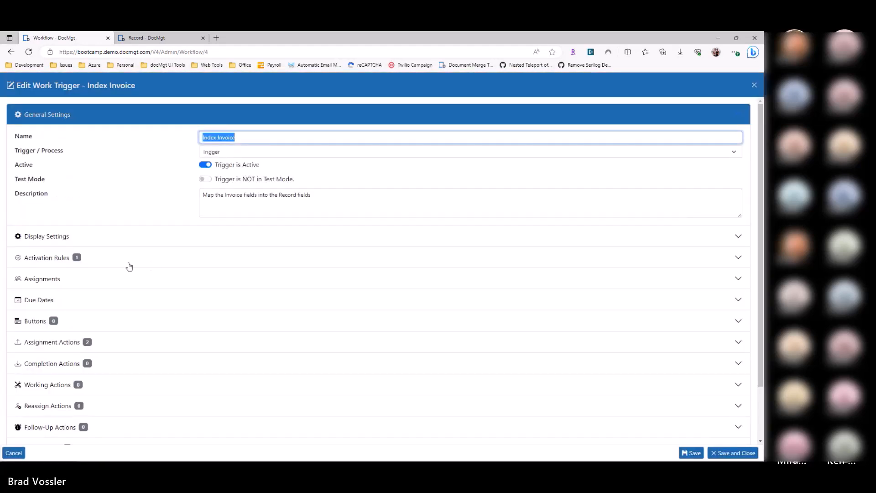
pyautogui.press('Escape')
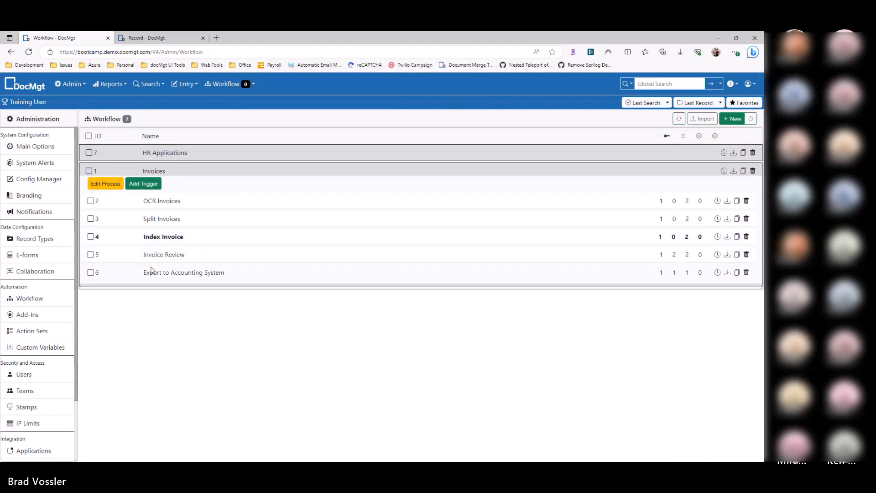
# Step: Review the triggers under the Invoices process and look at the user buttons defined in the Invoice Review trigger
pyautogui.click(163, 174)
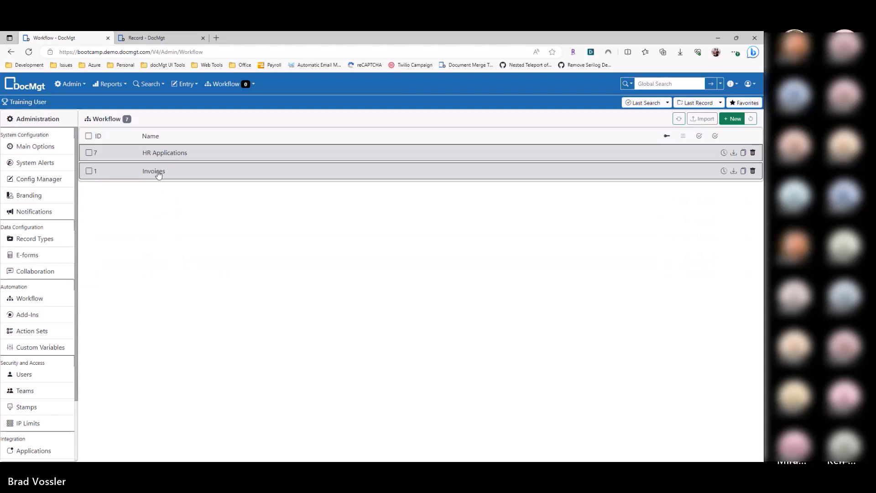
pyautogui.click(159, 173)
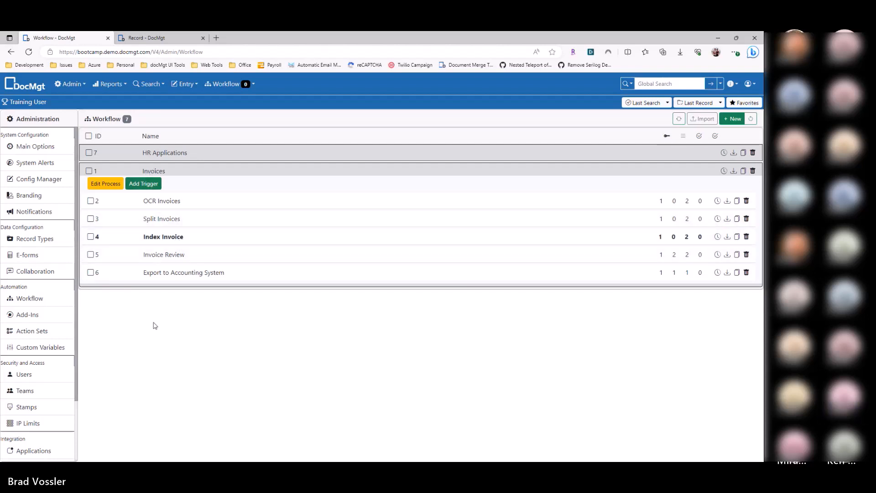
pyautogui.click(173, 258)
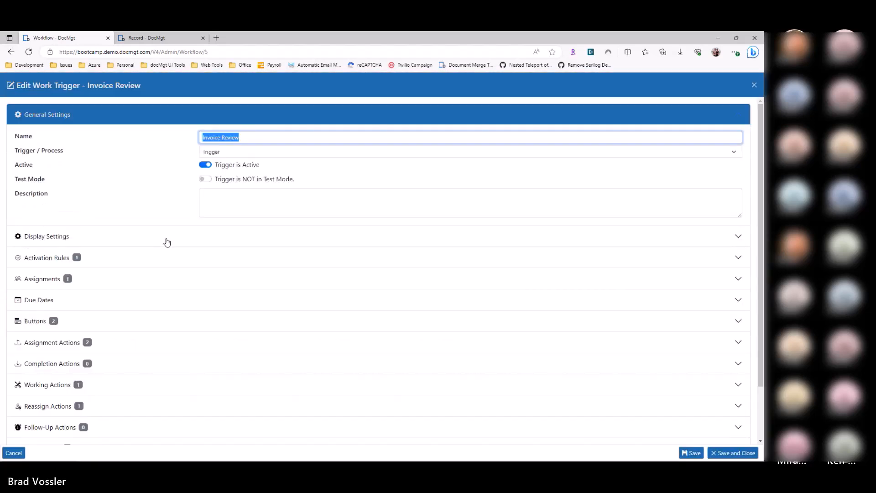
pyautogui.press('Escape')
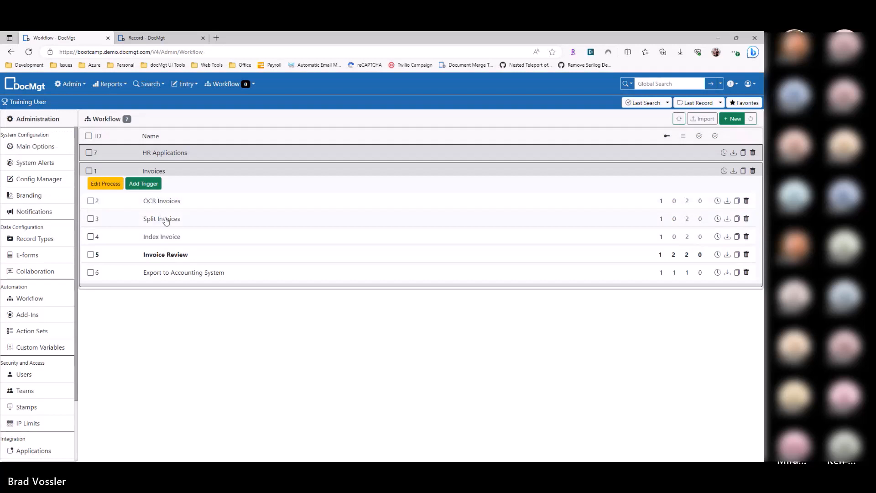
pyautogui.click(192, 256)
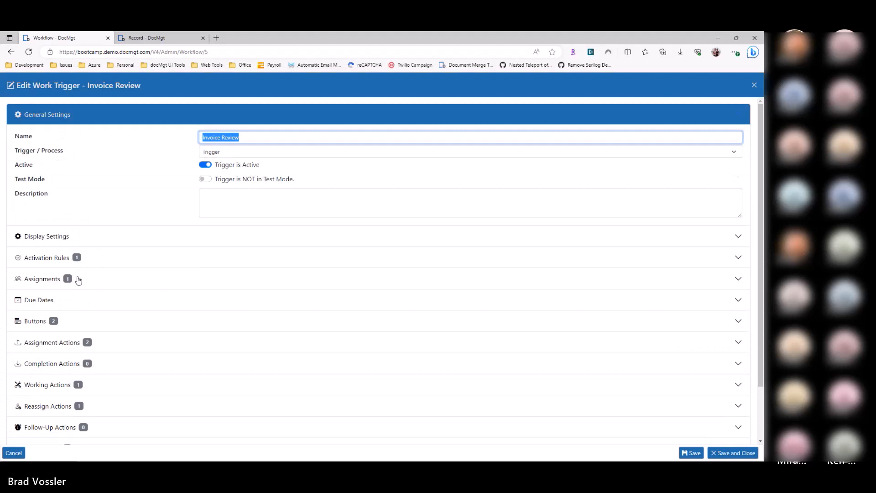
pyautogui.click(77, 325)
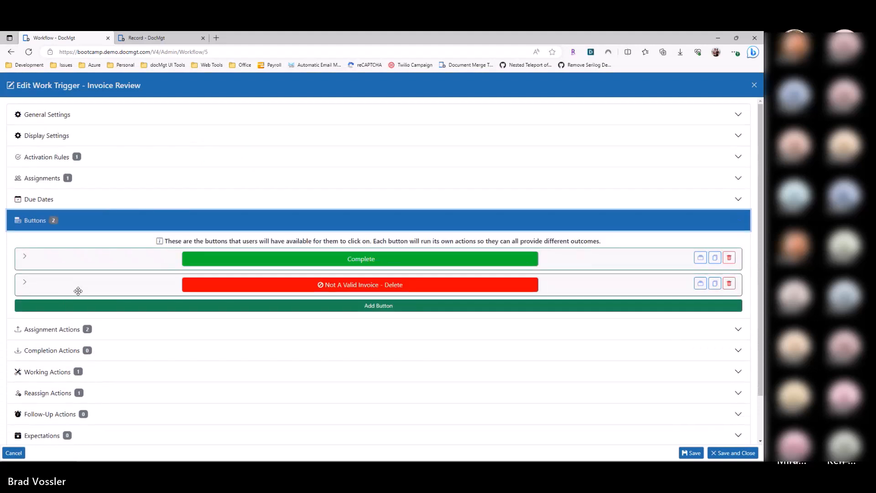
pyautogui.press('Escape')
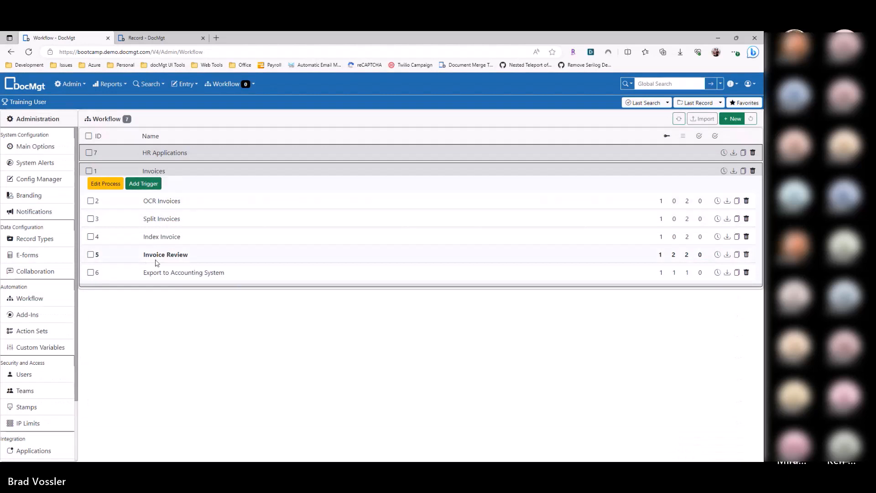
pyautogui.click(183, 259)
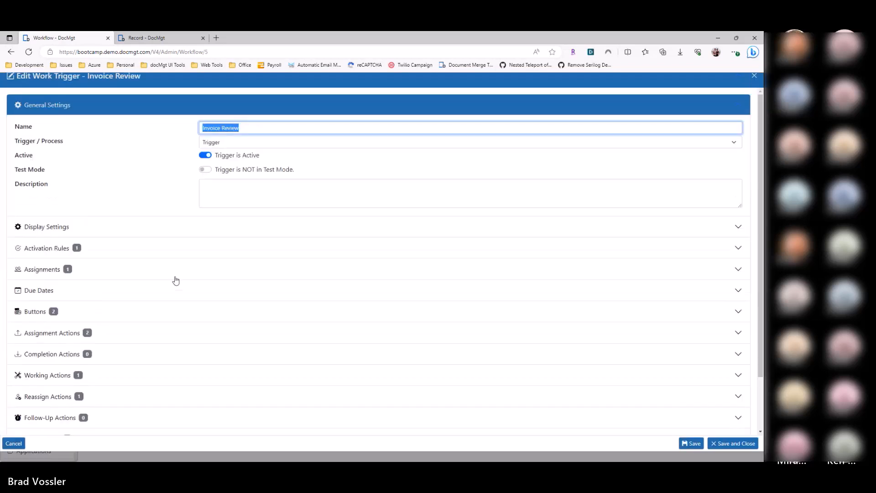
pyautogui.press('Escape')
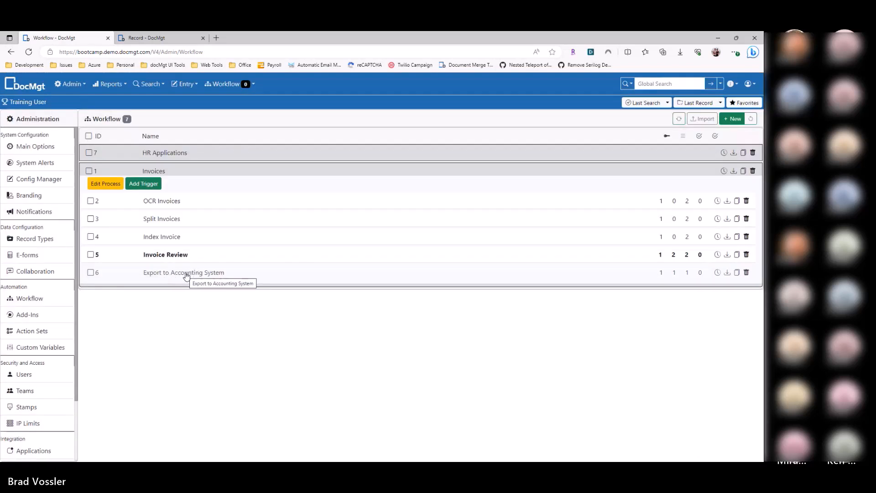
# Step: Examine the field and value of the activation rule in the Invoice Review trigger
pyautogui.click(178, 255)
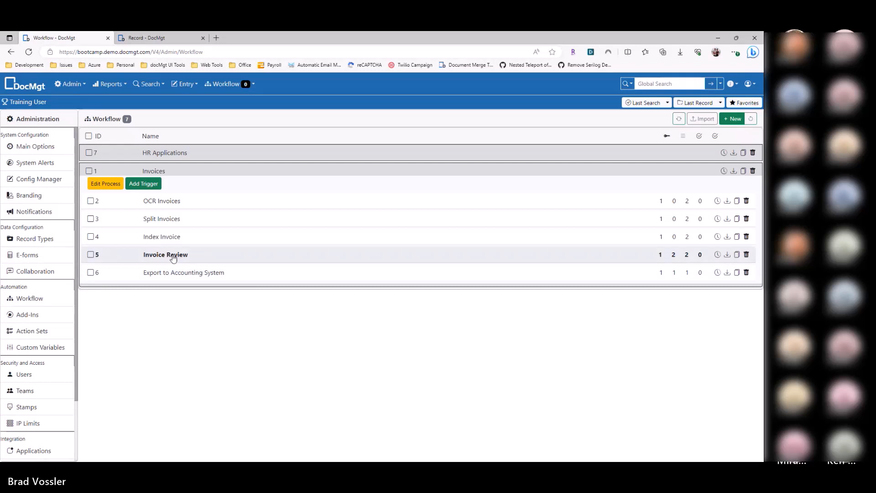
pyautogui.click(69, 253)
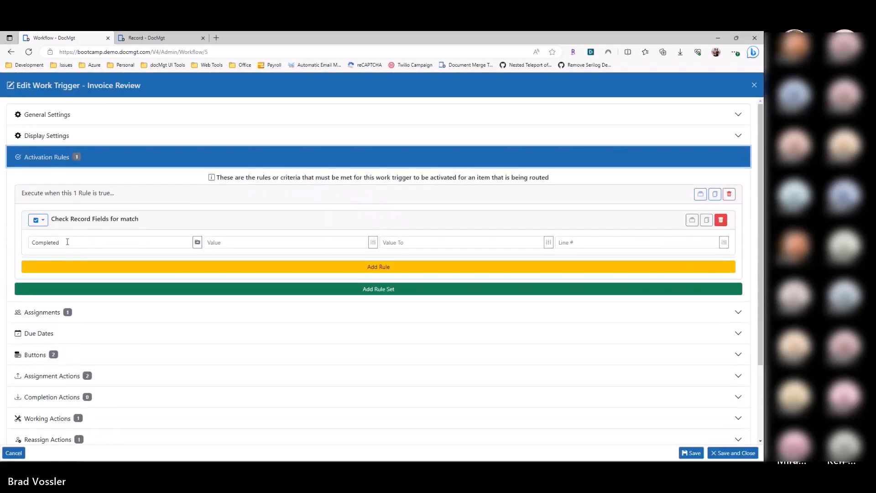
pyautogui.click(226, 243)
pyautogui.doubleClick(59, 241)
pyautogui.click(225, 241)
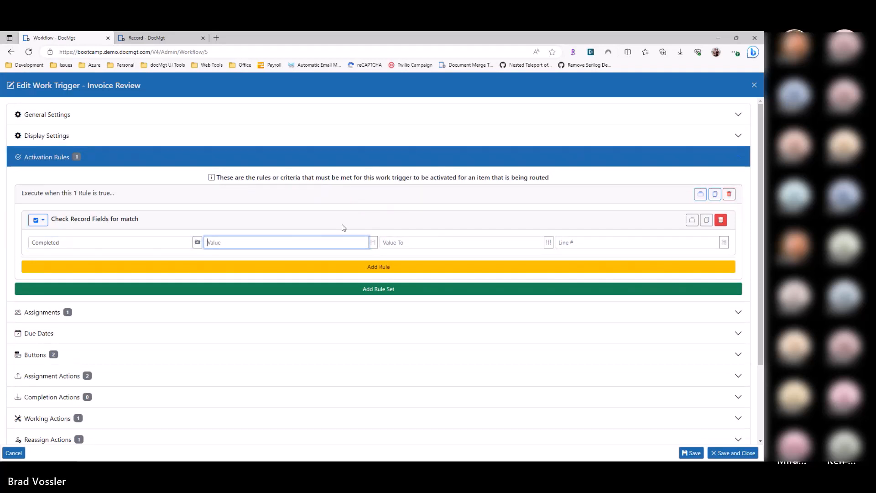
pyautogui.hotkey('shift', 'Tab')
pyautogui.press('Tab')
pyautogui.hotkey('shift', 'Tab')
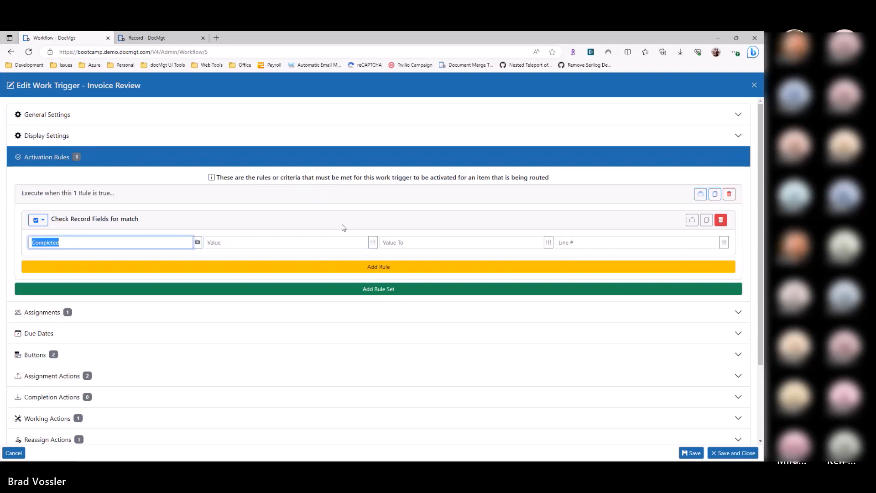
pyautogui.press('Tab')
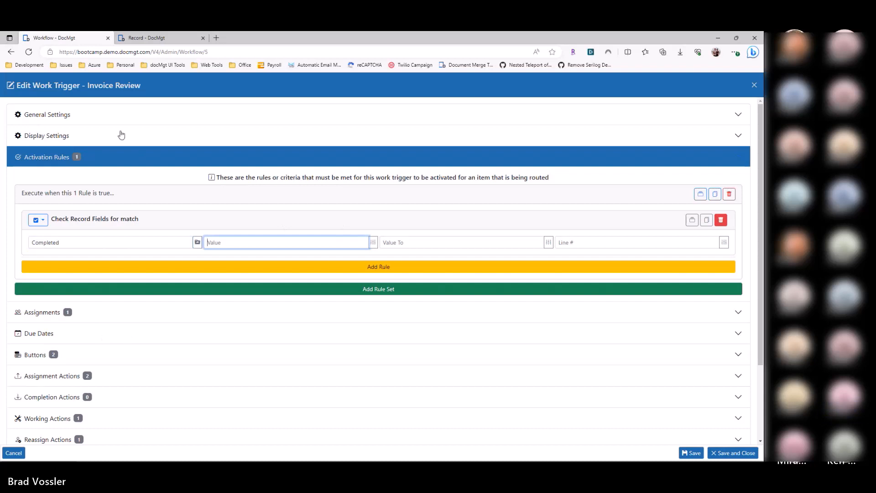
pyautogui.moveTo(58, 86); pyautogui.dragTo(165, 86)
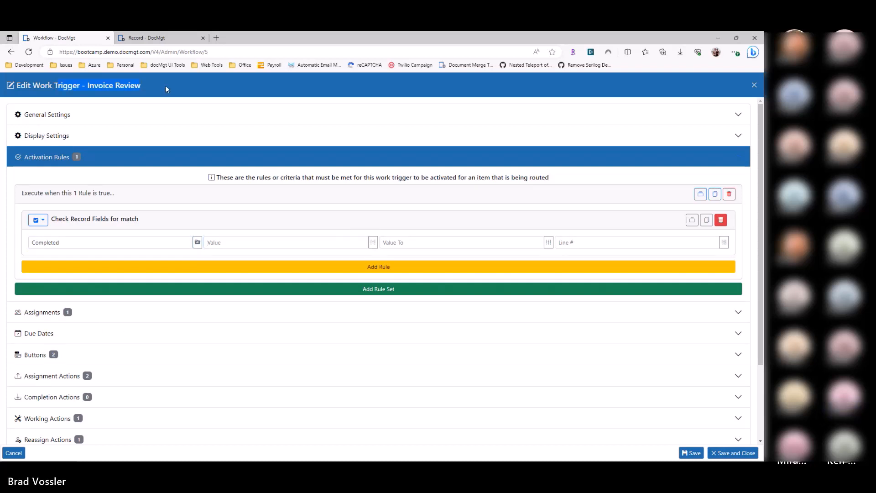
# Step: Inspect how the Complete button's Record Multi-Value Update action in Invoice Review sets the Completed field, and close the trigger without saving
pyautogui.click(59, 354)
pyautogui.click(166, 268)
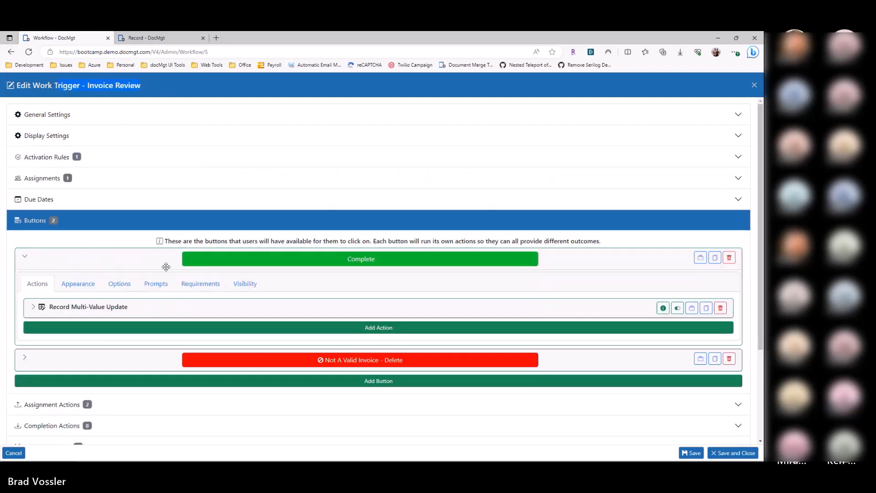
pyautogui.click(86, 306)
pyautogui.doubleClick(90, 377)
pyautogui.press('Tab')
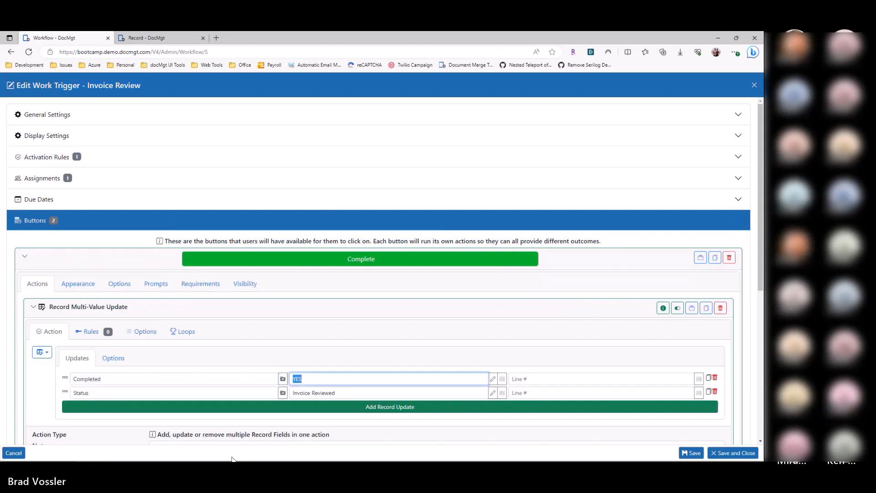
pyautogui.click(13, 453)
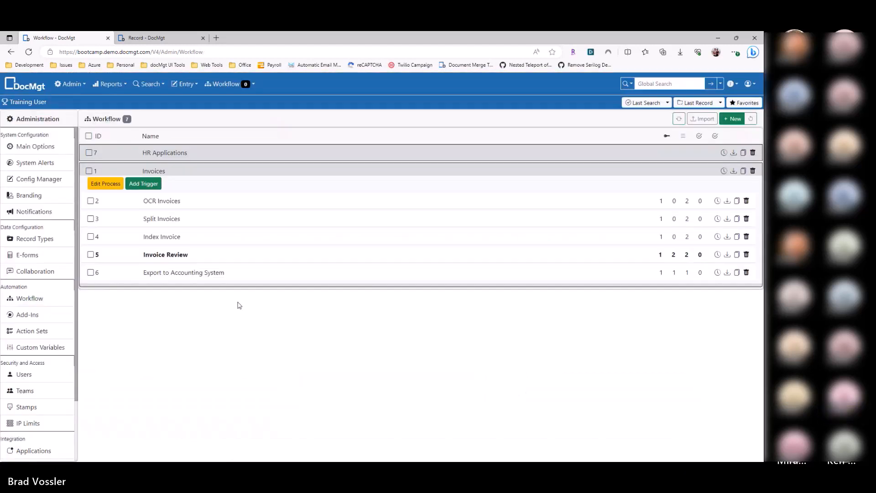
# Step: Check the Invoice Review trigger's team assignment and both the Completed and Status updates made by its Complete button
pyautogui.click(175, 258)
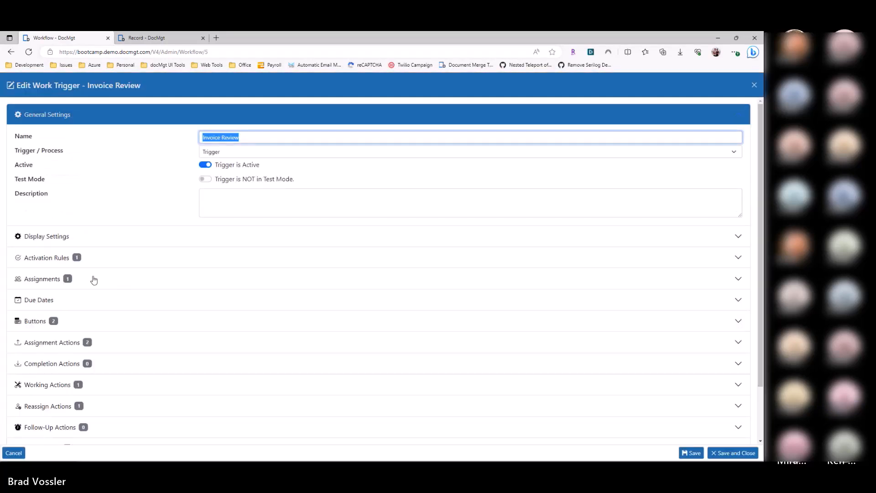
pyautogui.click(93, 279)
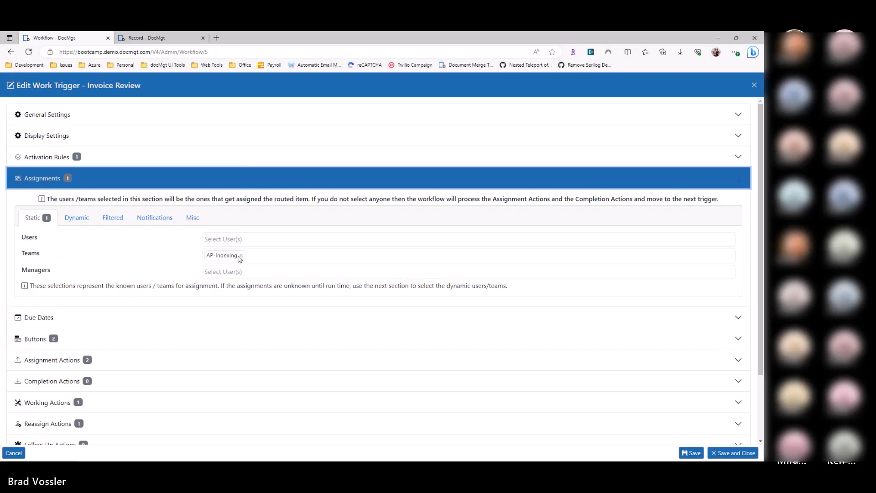
pyautogui.click(121, 341)
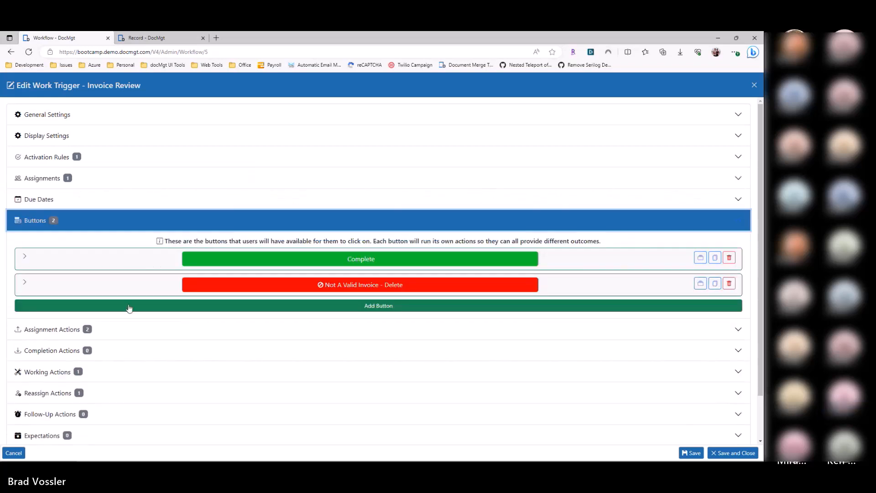
pyautogui.click(114, 264)
pyautogui.click(101, 307)
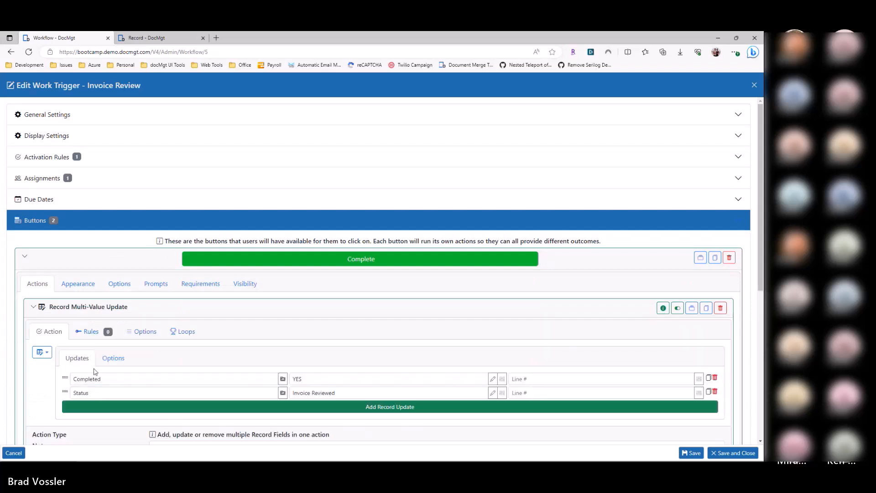
pyautogui.click(292, 379)
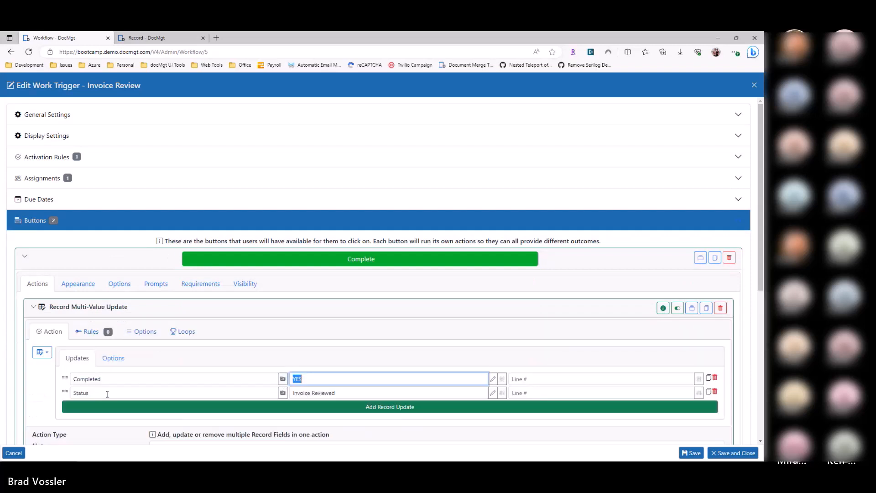
pyautogui.click(194, 393)
pyautogui.click(330, 393)
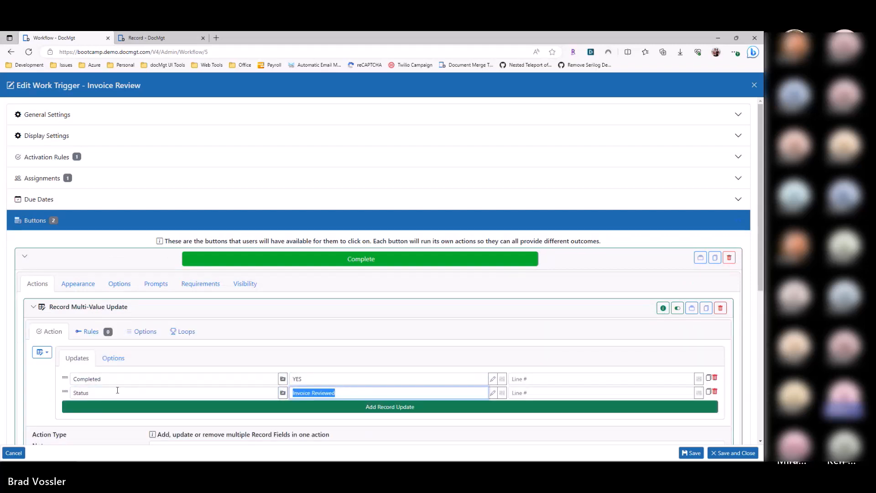
# Step: Review the Completed update made by Invoice Review's Complete button alongside the trigger's activation rule, and close the trigger without saving
pyautogui.click(104, 383)
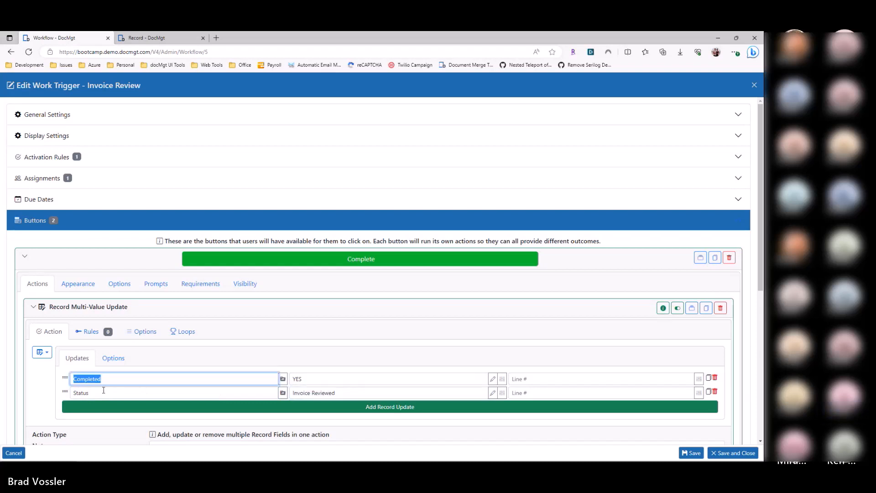
pyautogui.click(311, 378)
pyautogui.click(163, 378)
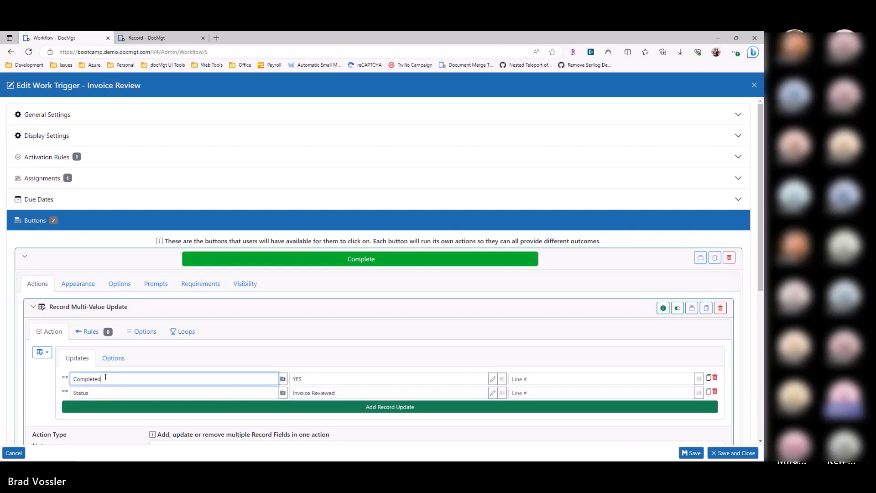
pyautogui.press('Escape')
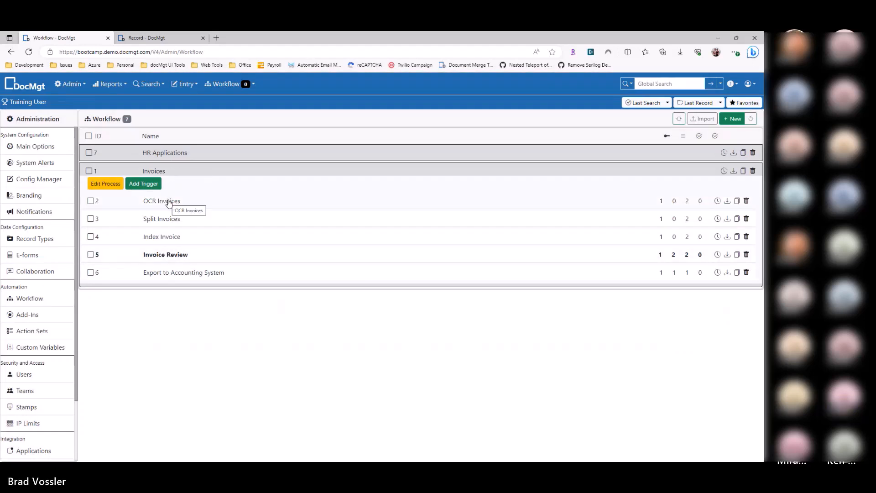
pyautogui.click(155, 255)
pyautogui.click(95, 246)
pyautogui.press('Escape')
# Step: Examine the activation rule of the Export to Accounting System trigger and close the trigger without saving
pyautogui.click(180, 274)
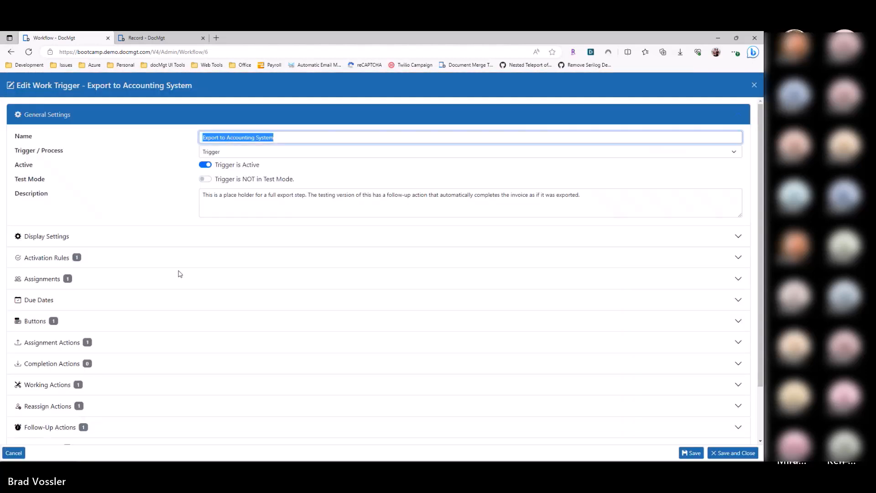
pyautogui.press('Escape')
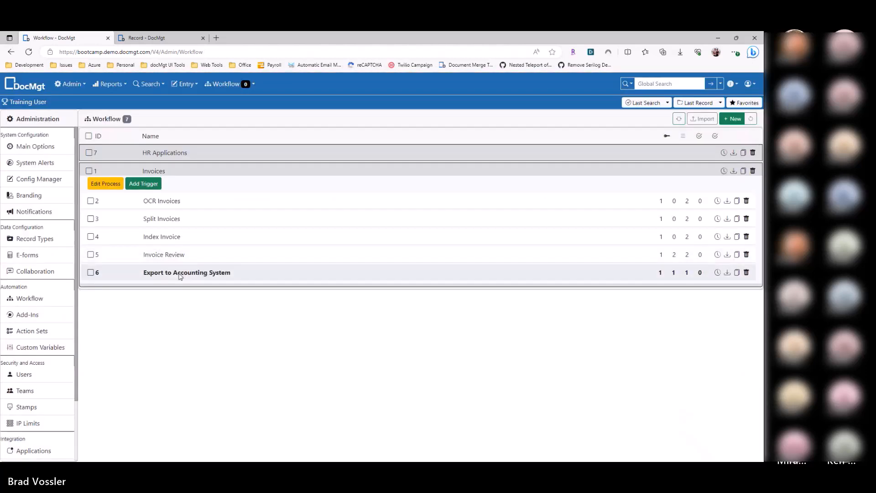
pyautogui.click(180, 275)
pyautogui.click(122, 256)
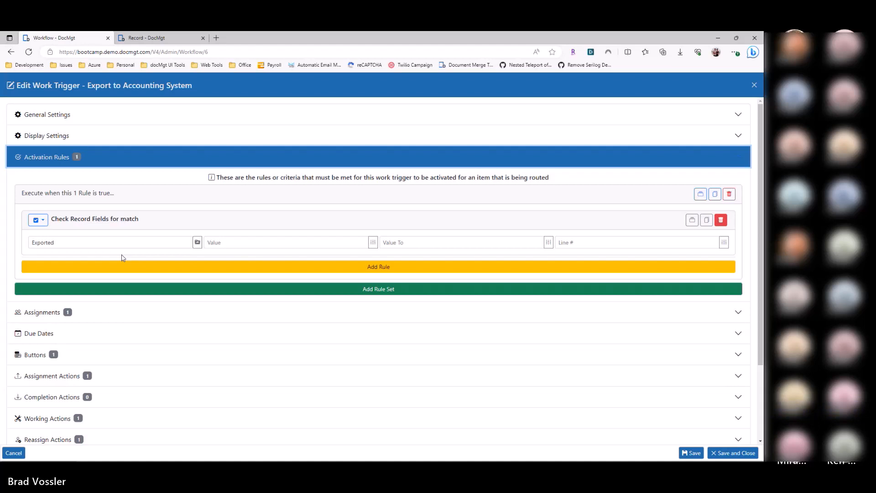
pyautogui.press('Escape')
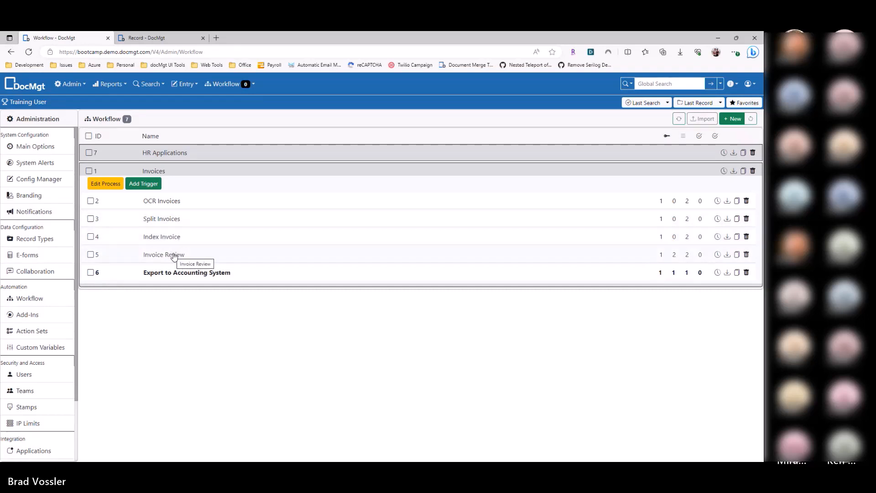
# Step: In the Index Invoice trigger's activation rule, try clearing the match value for the InvoiceIndexed field
pyautogui.click(171, 237)
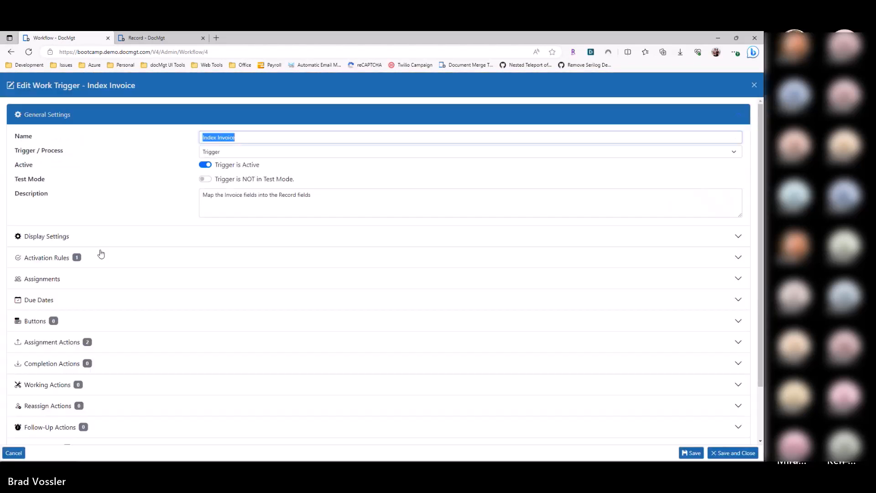
pyautogui.click(101, 254)
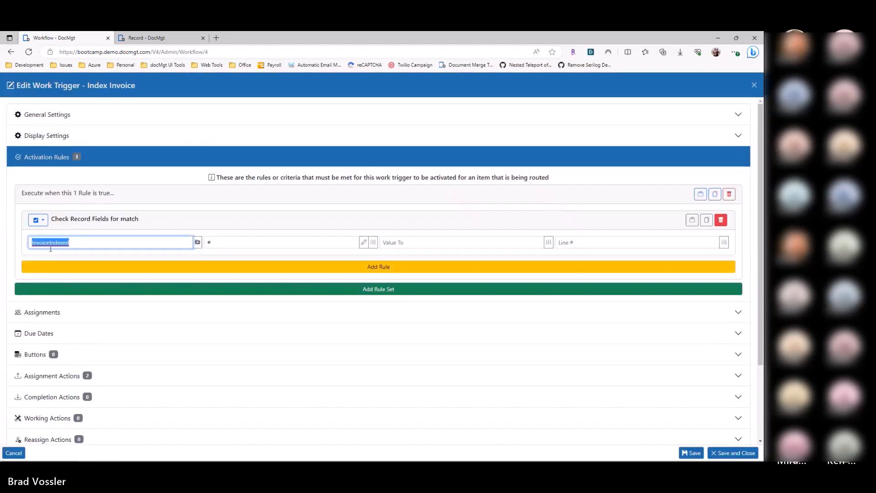
pyautogui.press('Tab')
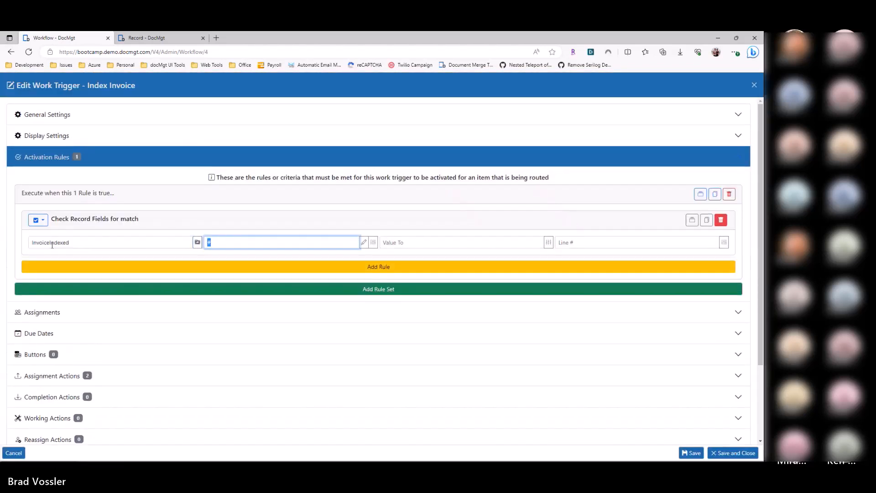
pyautogui.click(235, 245)
pyautogui.press('BackSpace')
pyautogui.write('#')
pyautogui.press('BackSpace')
# Step: Compare the InvoiceIndexed rule's field and value with the Index Invoice trigger's name, and close the trigger without saving
pyautogui.doubleClick(59, 242)
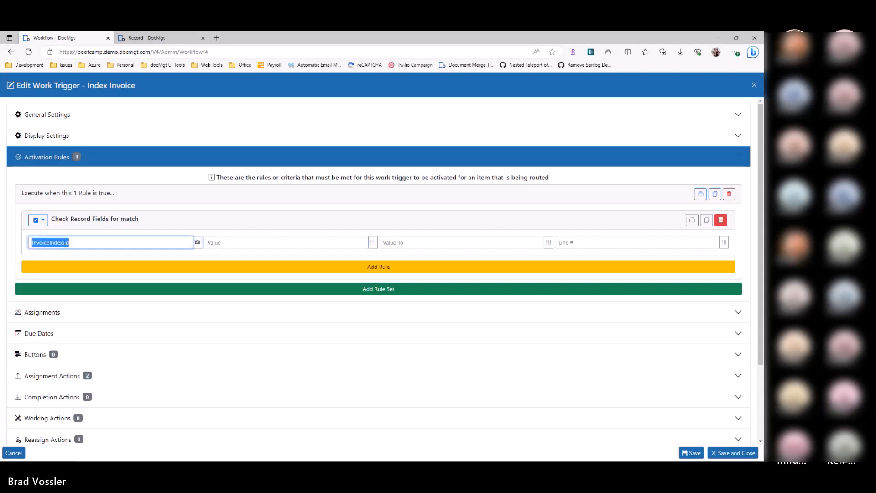
pyautogui.moveTo(86, 86); pyautogui.dragTo(187, 96)
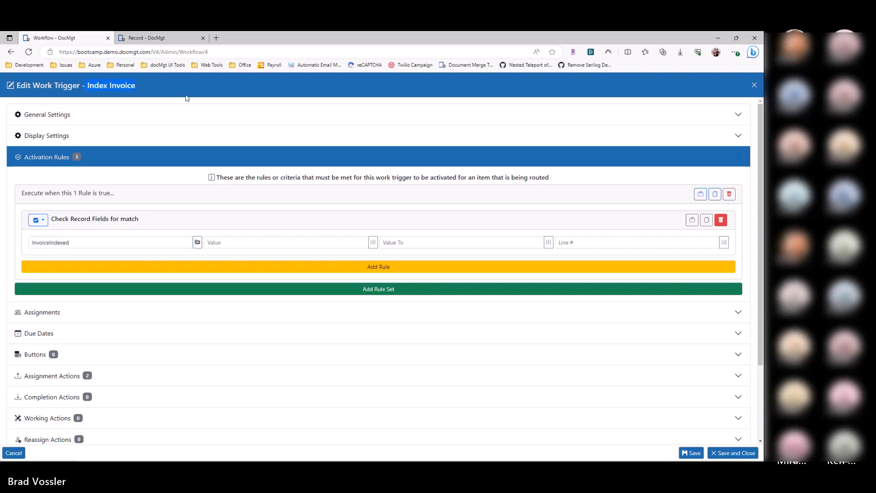
pyautogui.doubleClick(75, 238)
pyautogui.click(255, 239)
pyautogui.press('Escape')
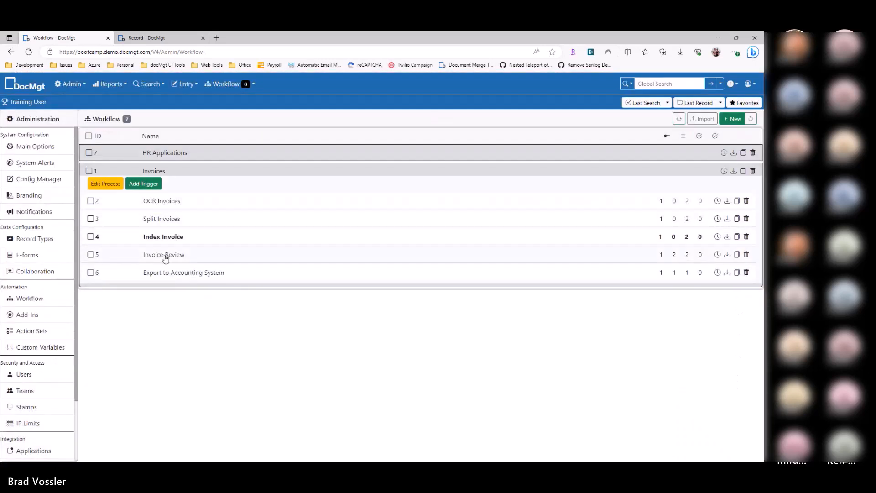
# Step: Add a user button labelled Retry Indexing to the Invoice Review trigger
pyautogui.click(166, 258)
pyautogui.click(103, 342)
pyautogui.click(76, 222)
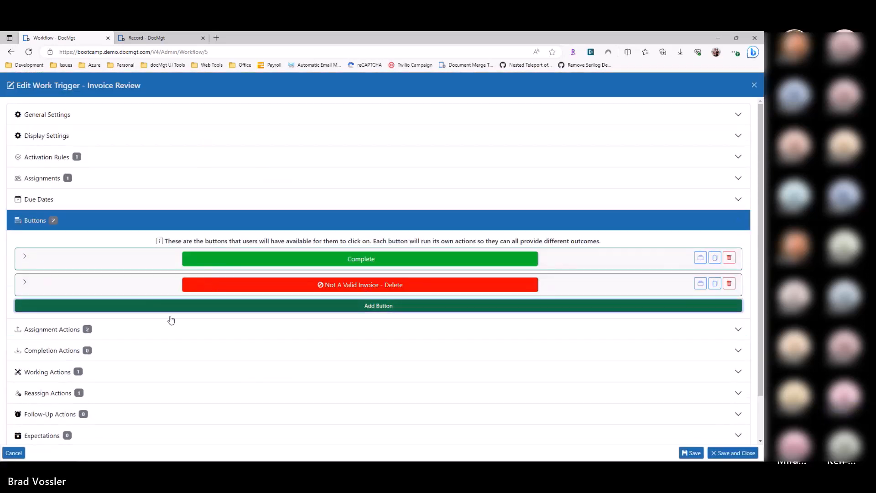
pyautogui.click(170, 306)
pyautogui.write('Retry')
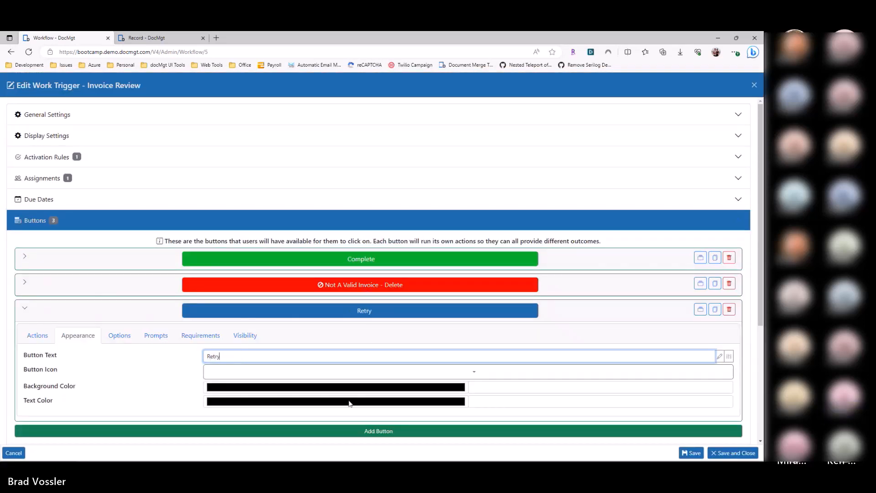
pyautogui.write(' Indexing')
# Step: Give the Retry Indexing button a Record Field Update action that sets InvoiceIndexed to [DEL], and save and close the trigger
pyautogui.click(46, 337)
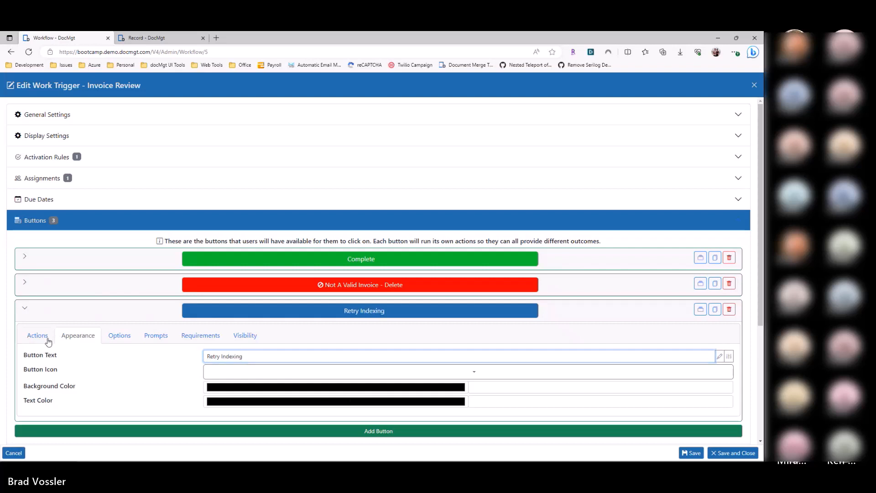
pyautogui.click(104, 383)
pyautogui.click(108, 427)
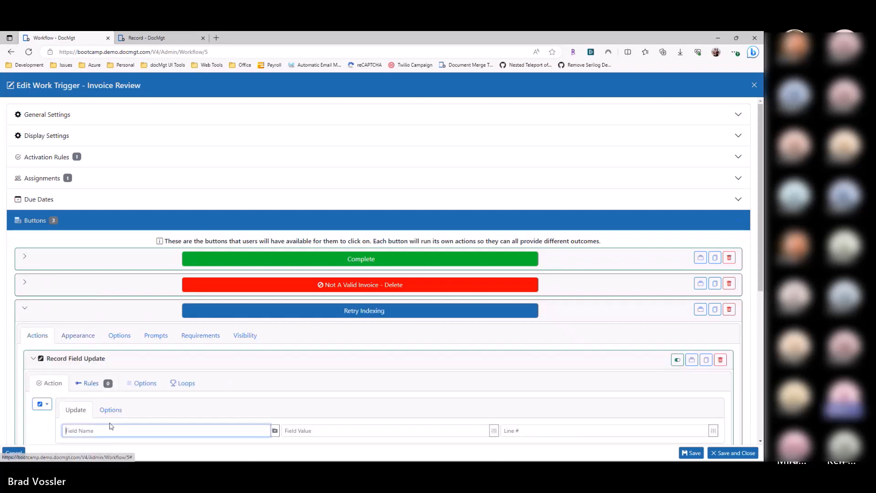
pyautogui.write('InvoiceIndexed')
pyautogui.scroll(-2, 210, 374)
pyautogui.click(494, 327)
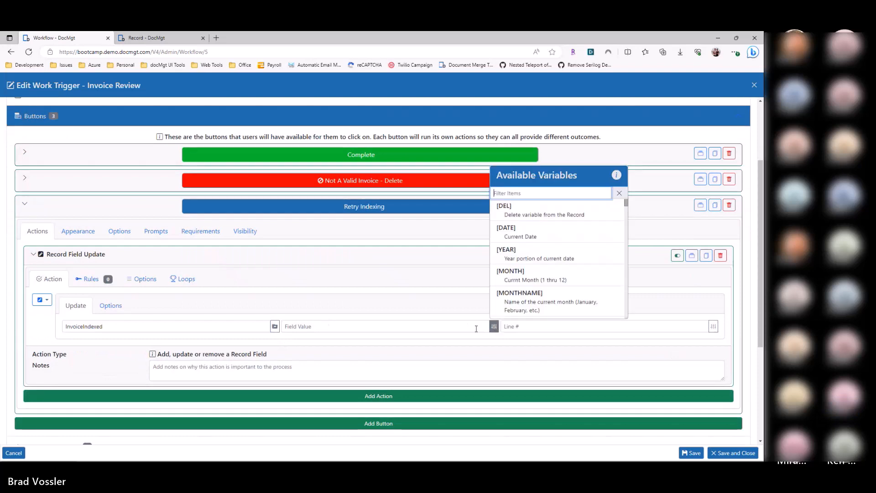
pyautogui.click(523, 212)
pyautogui.doubleClick(94, 325)
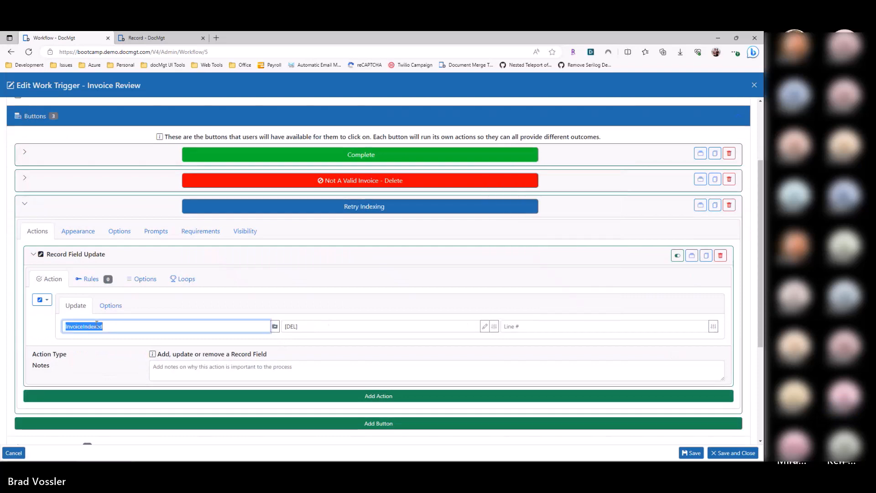
pyautogui.click(725, 454)
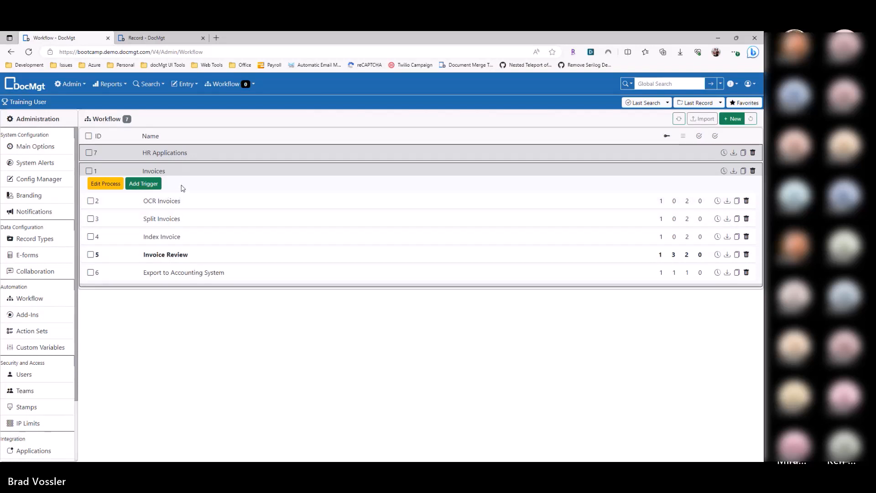
pyautogui.click(189, 256)
pyautogui.press('Escape')
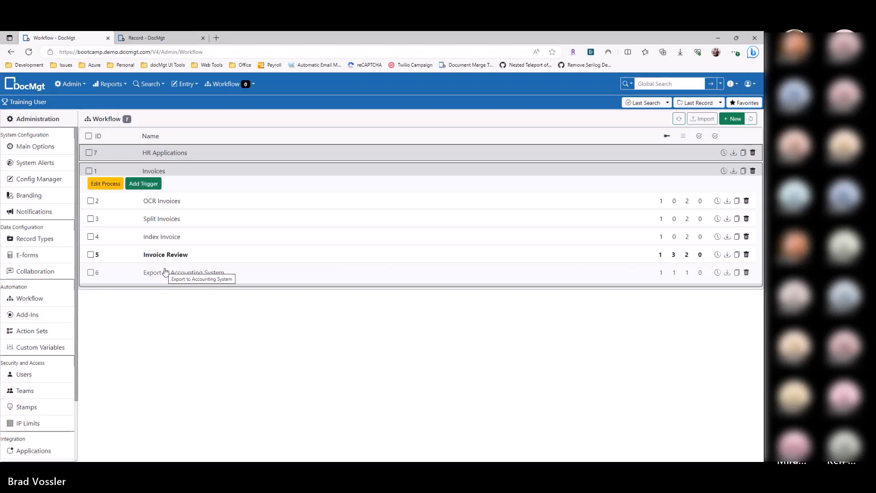
# Step: Try placing Invoice Review ahead of Index Invoice in the Invoices process, and restore the original trigger order
pyautogui.moveTo(165, 256); pyautogui.dragTo(169, 237)
pyautogui.click(649, 118)
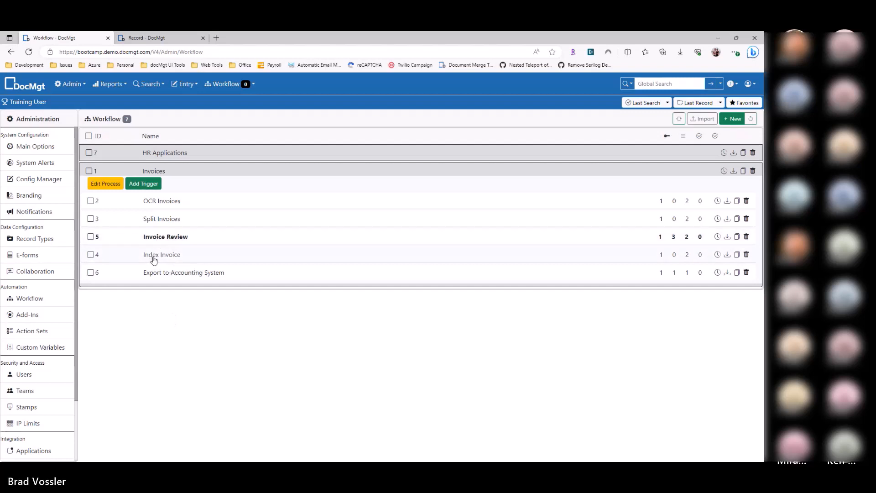
pyautogui.moveTo(160, 258); pyautogui.dragTo(169, 243)
pyautogui.click(641, 119)
# Step: View the Index Invoice trigger's general settings and close the trigger without saving
pyautogui.click(182, 237)
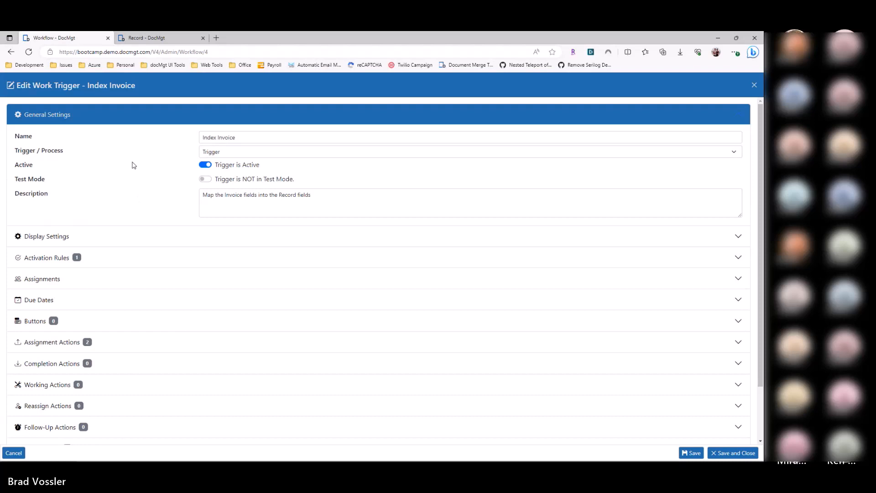
pyautogui.press('Escape')
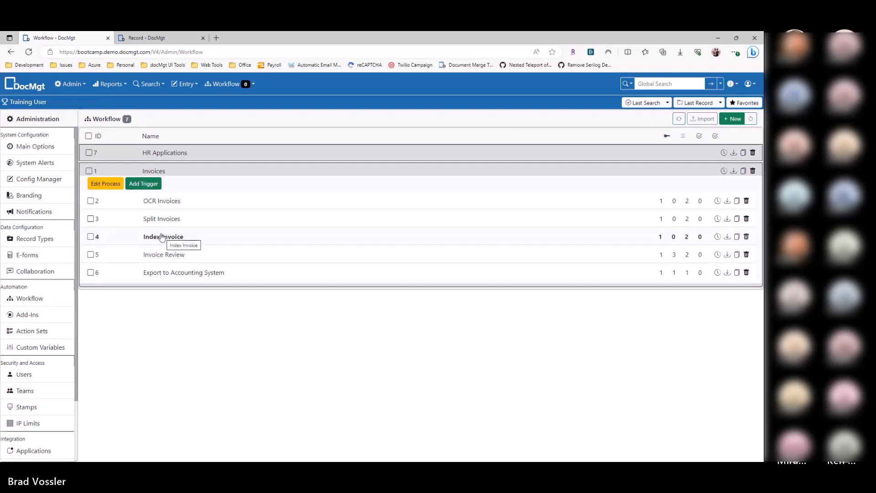
# Step: Add a new trigger named Rejection to the Invoices process
pyautogui.click(142, 184)
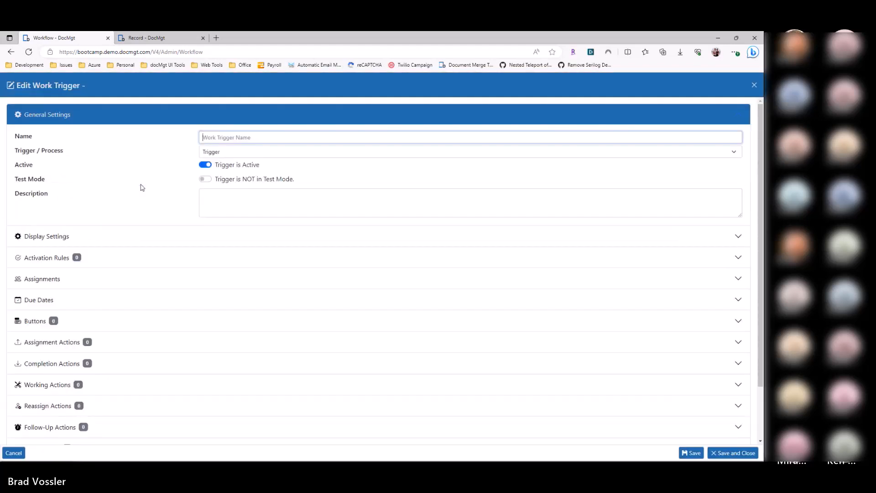
pyautogui.write('Rejection')
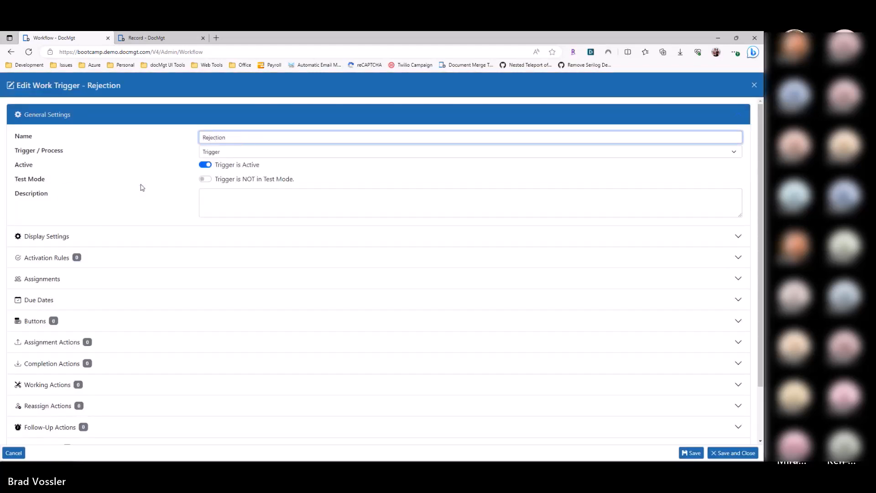
pyautogui.press('Tab')
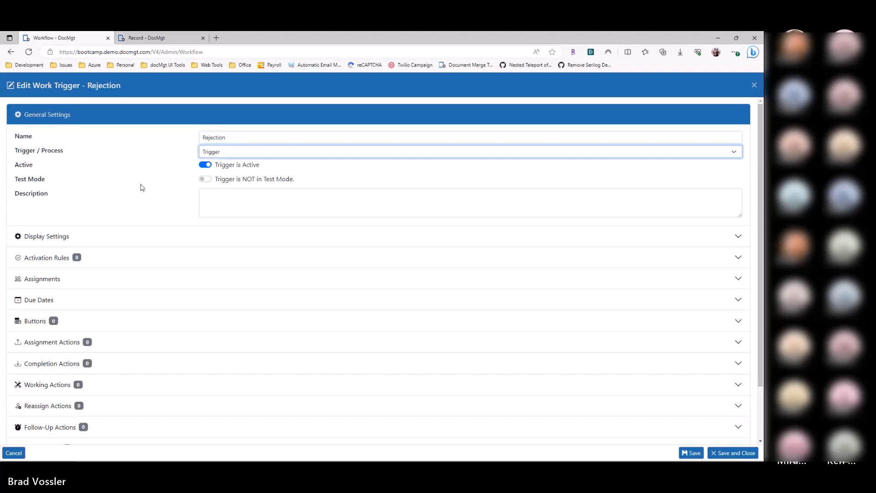
# Step: Add an activation rule to the Rejection trigger that checks the Reject field for the value !#
pyautogui.click(91, 256)
pyautogui.click(97, 209)
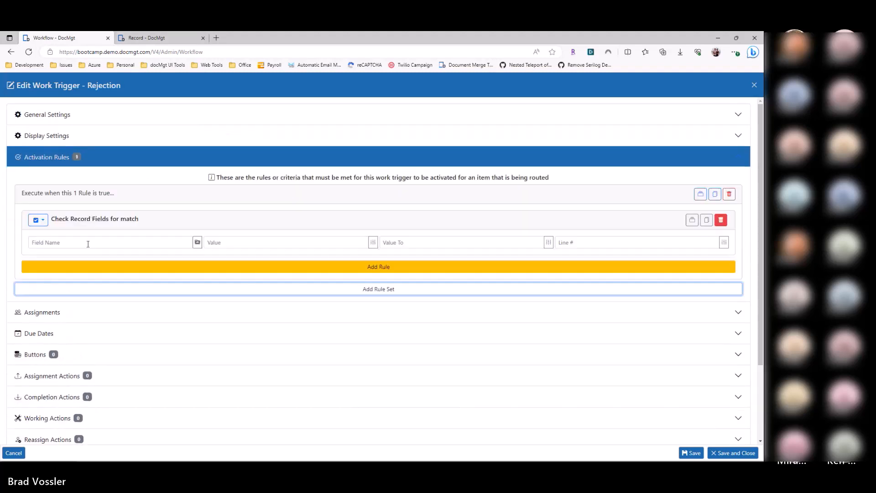
pyautogui.click(92, 237)
pyautogui.write('Reject')
pyautogui.press('Tab')
pyautogui.write('!#')
pyautogui.click(56, 243)
pyautogui.doubleClick(59, 245)
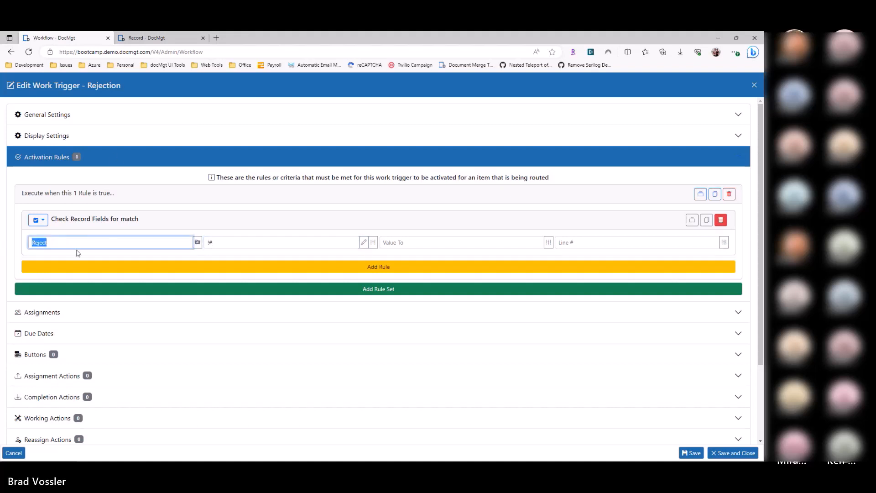
pyautogui.doubleClick(206, 246)
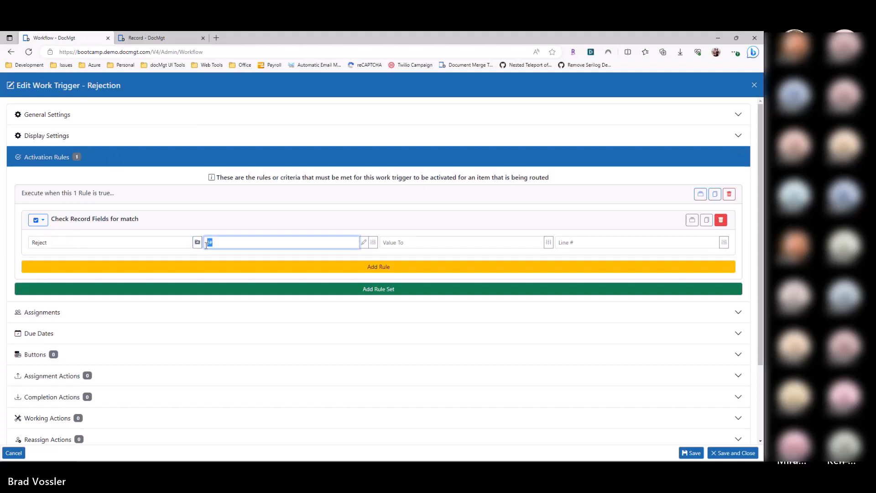
# Step: Assign the Rejection trigger to the AP-Indexing team
pyautogui.click(64, 314)
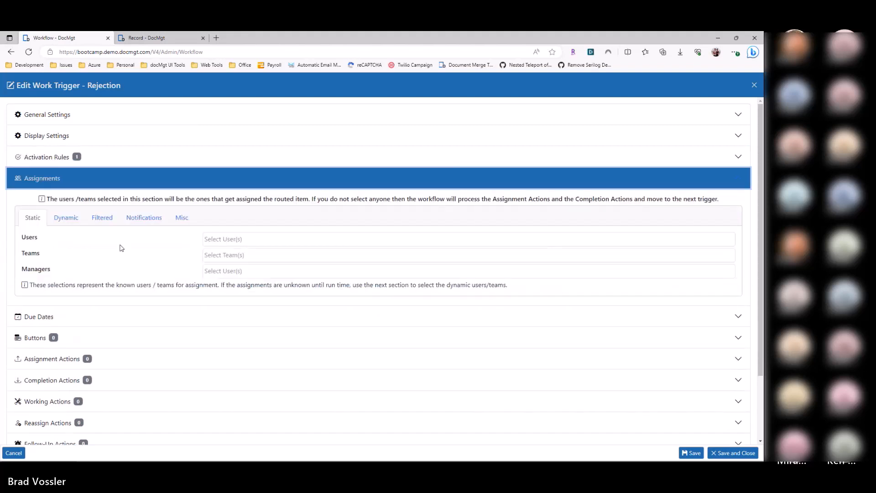
pyautogui.click(231, 257)
pyautogui.click(235, 268)
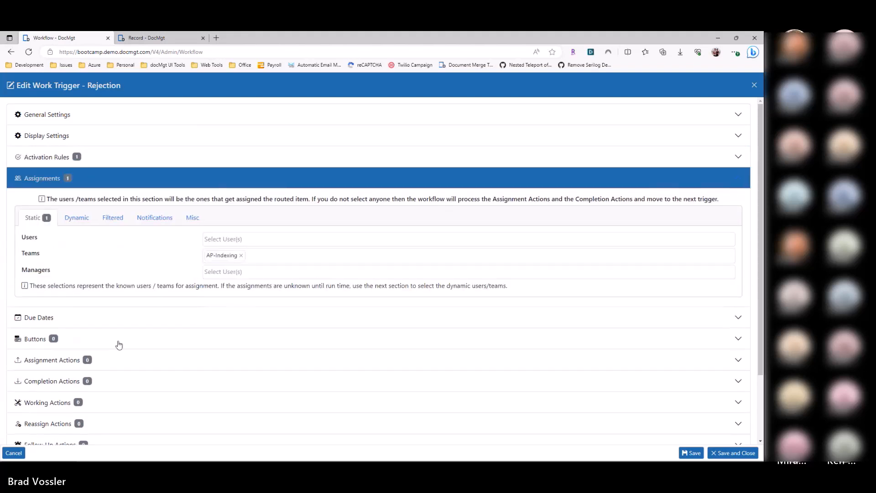
# Step: Add a user button labelled Proceed to the Rejection trigger and open its action list
pyautogui.click(62, 346)
pyautogui.click(133, 277)
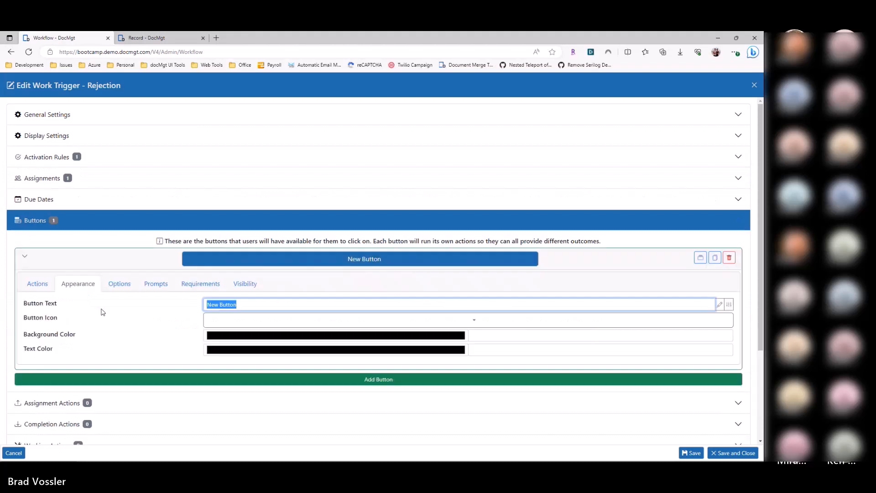
pyautogui.write('Proceed')
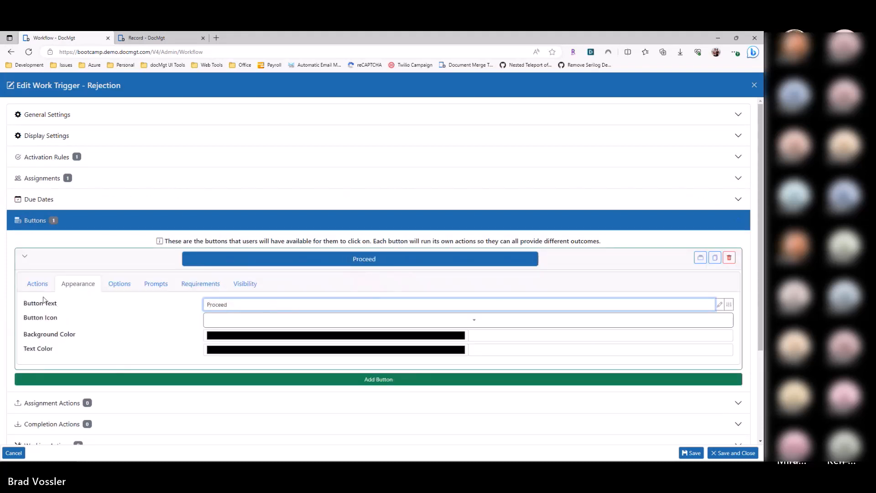
pyautogui.click(37, 284)
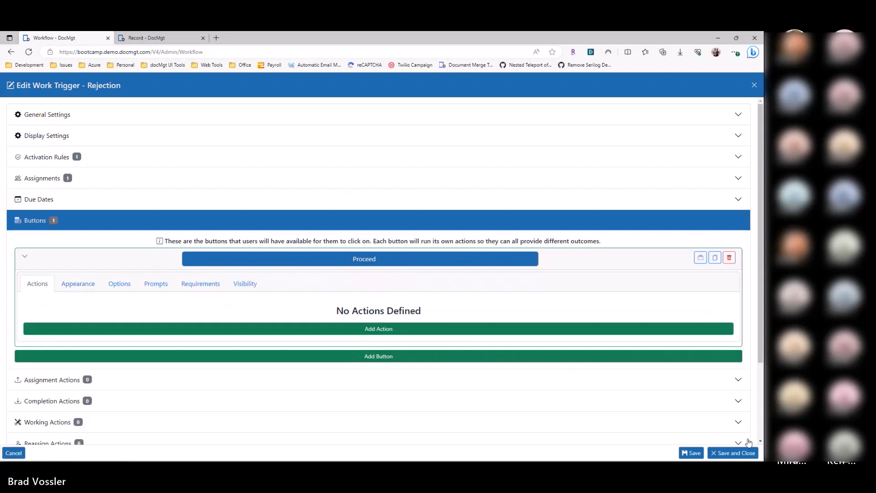
# Step: Save the Rejection trigger and move it between Index Invoice and Invoice Review in the Invoices process
pyautogui.click(726, 453)
pyautogui.moveTo(158, 290); pyautogui.dragTo(168, 254)
pyautogui.click(640, 120)
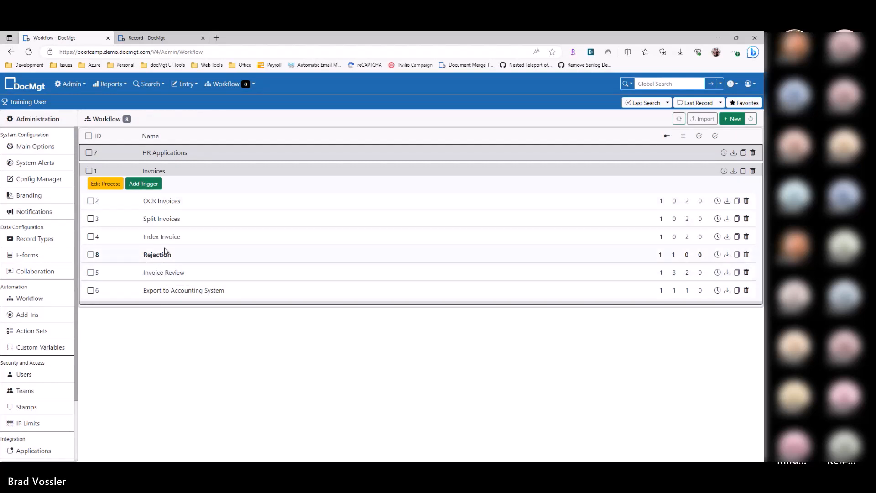
# Step: Add a new user button labelled Reject to the Invoice Review trigger
pyautogui.click(166, 273)
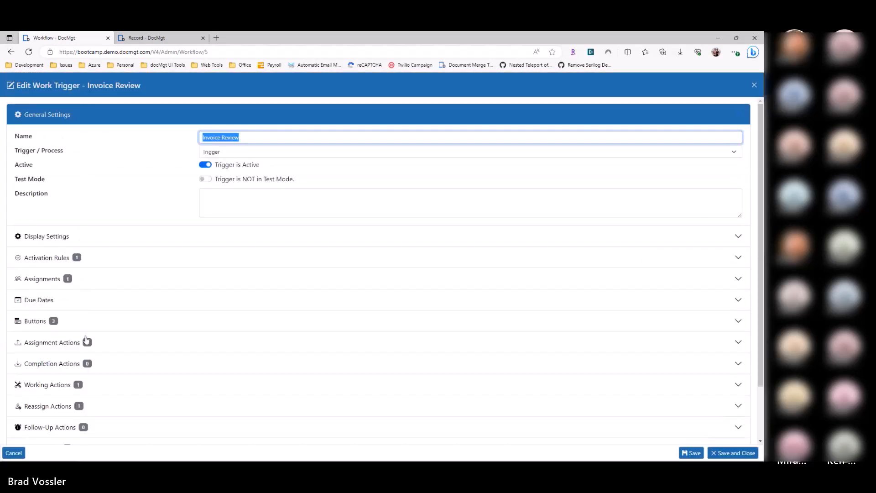
pyautogui.click(87, 342)
pyautogui.click(79, 221)
pyautogui.click(150, 328)
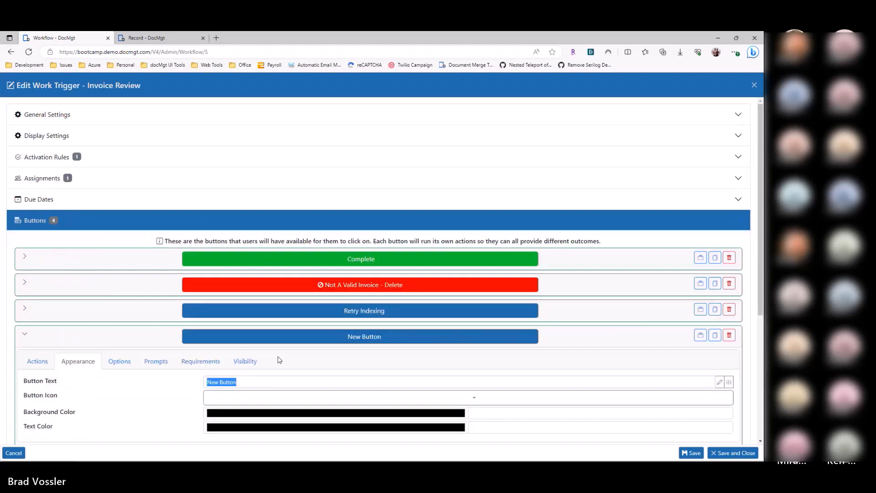
pyautogui.write('Reject')
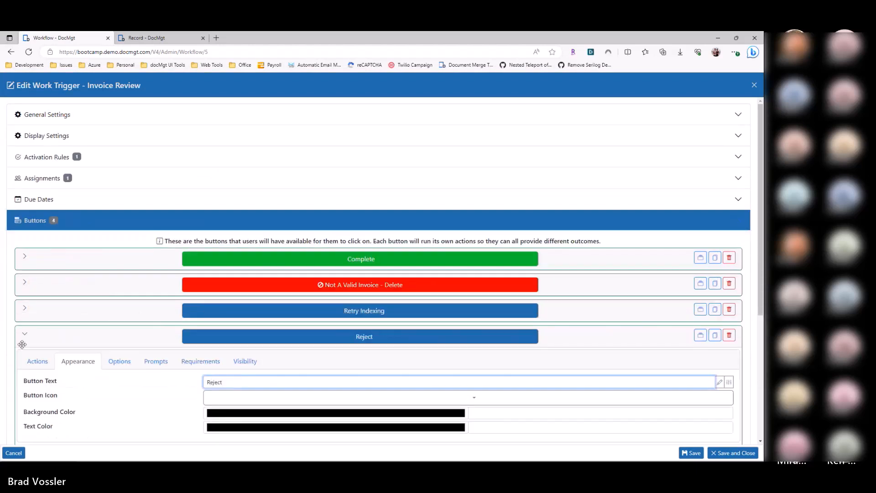
# Step: Give the Reject button a Record Field Update action that sets the Reject field to Yes, and save the Invoice Review trigger
pyautogui.click(37, 362)
pyautogui.click(119, 407)
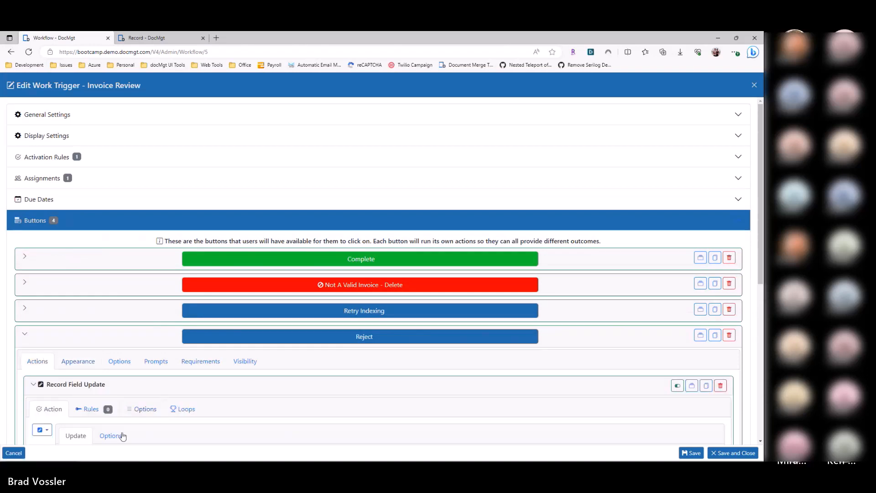
pyautogui.scroll(-2, 123, 436)
pyautogui.click(87, 353)
pyautogui.write('Reject')
pyautogui.press('Tab')
pyautogui.write('Yes')
pyautogui.click(727, 453)
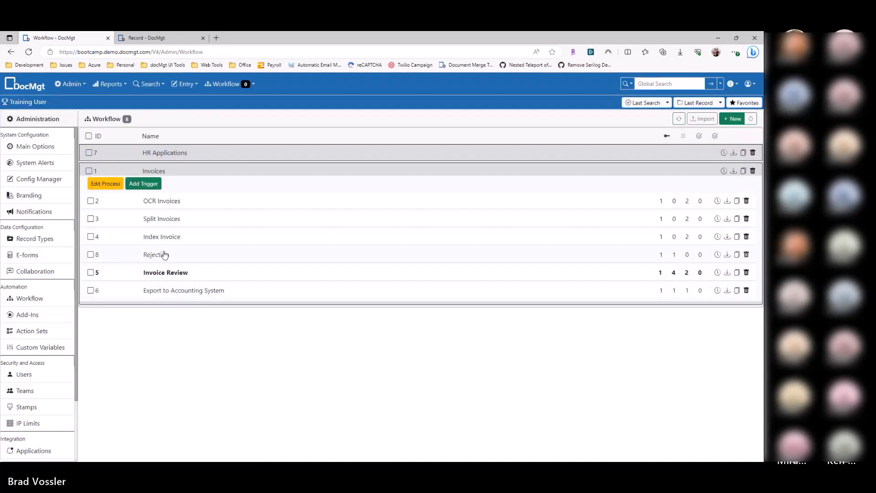
# Step: Add a Record Field Update action to the Rejection trigger's Proceed button that sets the Reject field to [DEL], and save the trigger
pyautogui.click(194, 256)
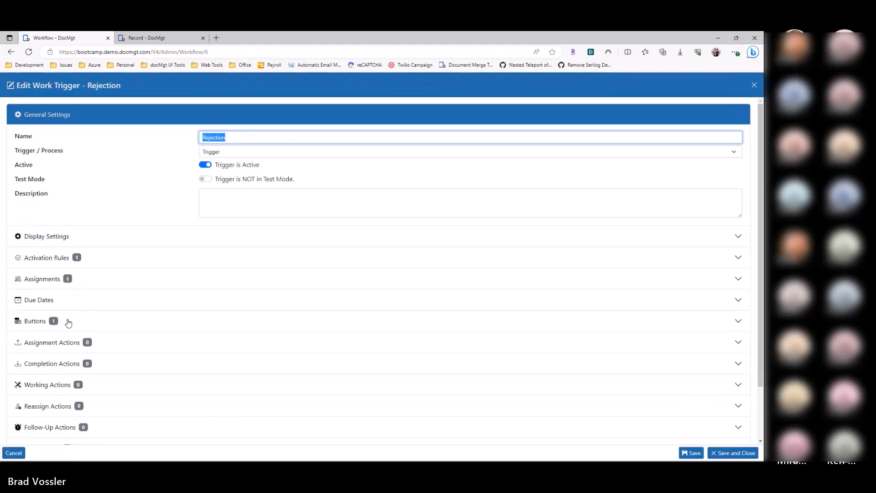
pyautogui.click(67, 323)
pyautogui.click(168, 270)
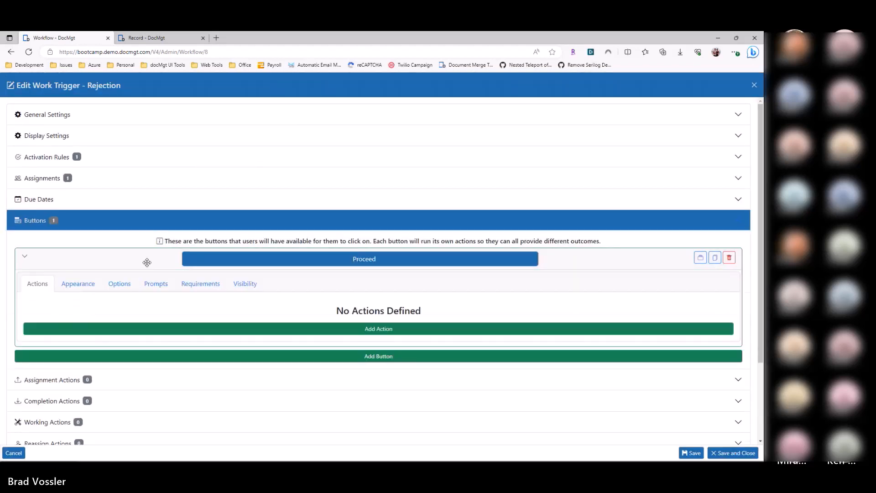
pyautogui.click(85, 327)
pyautogui.click(132, 379)
pyautogui.write('Reject')
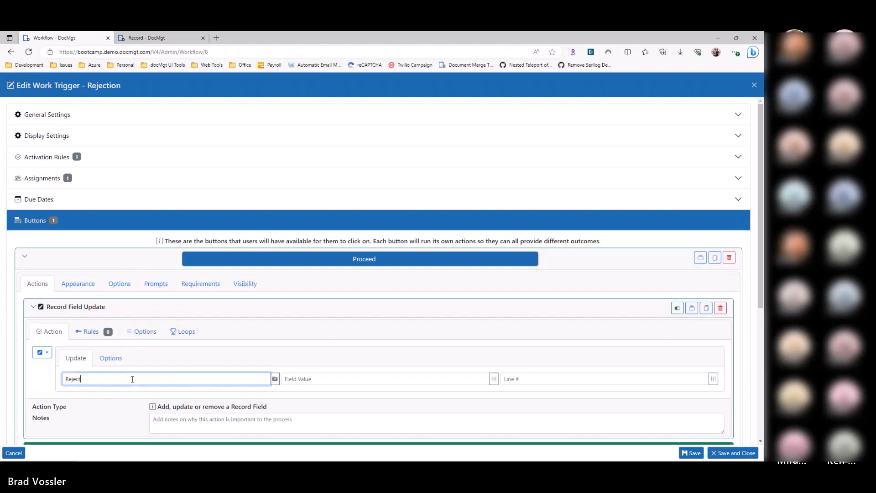
pyautogui.press('Tab')
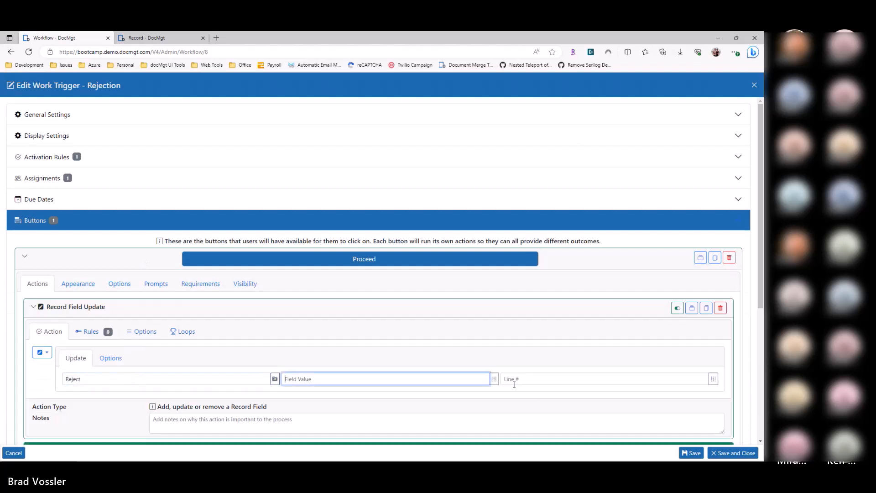
pyautogui.click(495, 379)
pyautogui.click(507, 304)
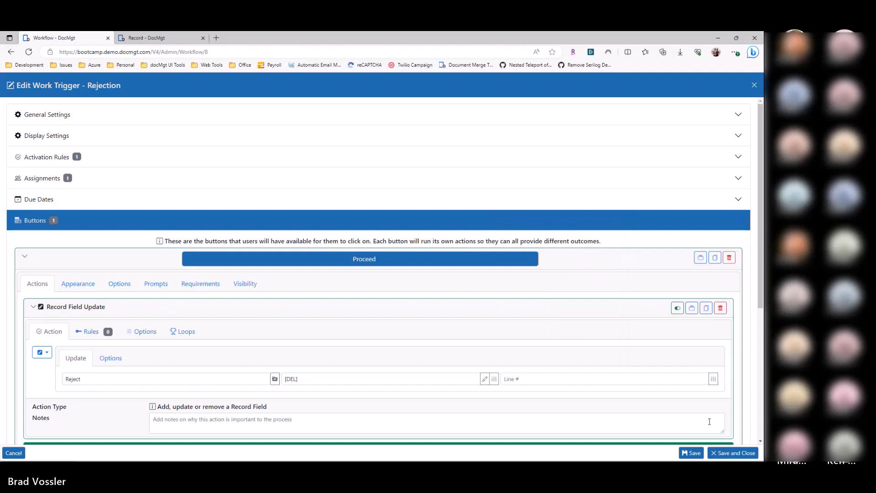
pyautogui.click(723, 454)
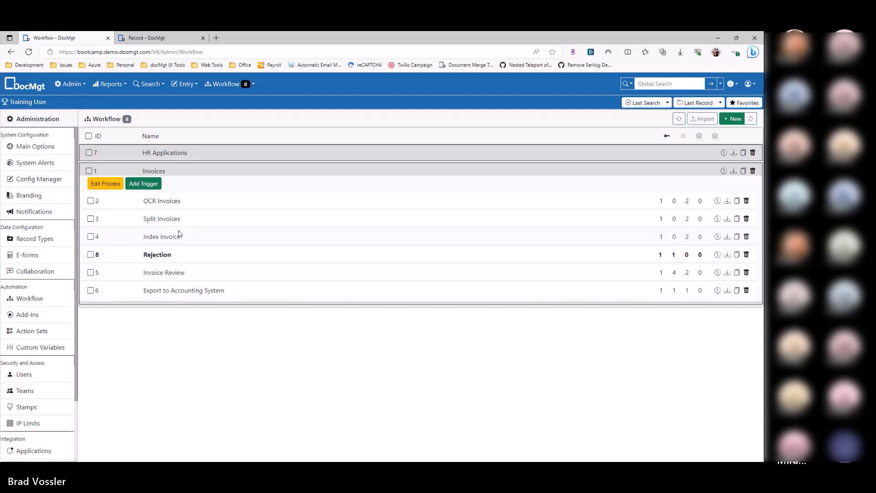
# Step: Try adding a second activation rule to the Rejection trigger that checks the Split field for the value !#
pyautogui.click(171, 257)
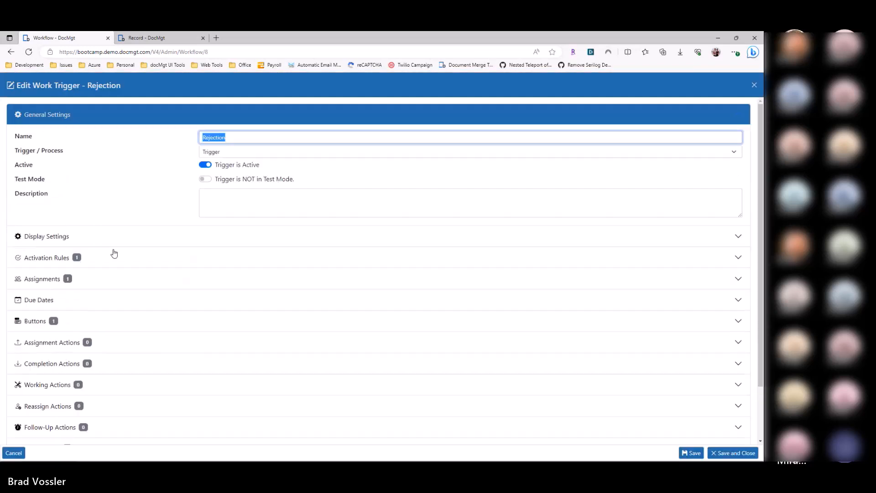
pyautogui.click(114, 260)
pyautogui.click(107, 267)
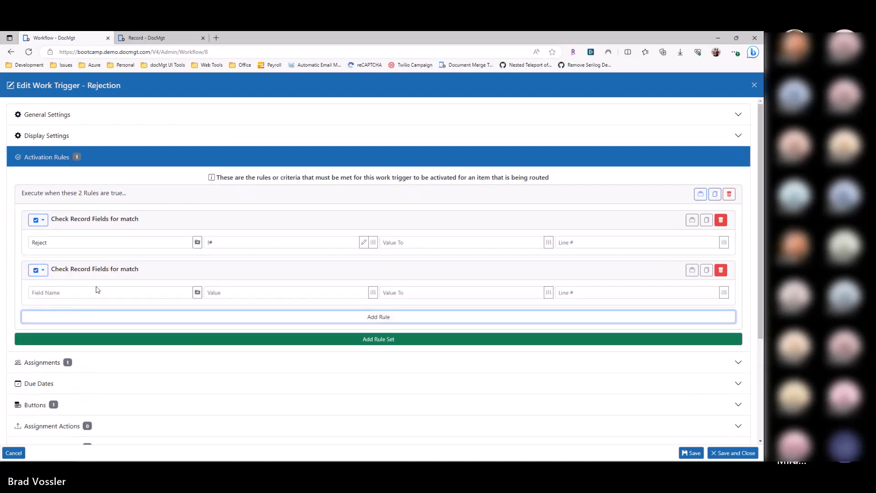
pyautogui.write('Split')
pyautogui.press('Tab')
pyautogui.write('!#')
pyautogui.click(52, 294)
pyautogui.doubleClick(51, 294)
pyautogui.doubleClick(52, 247)
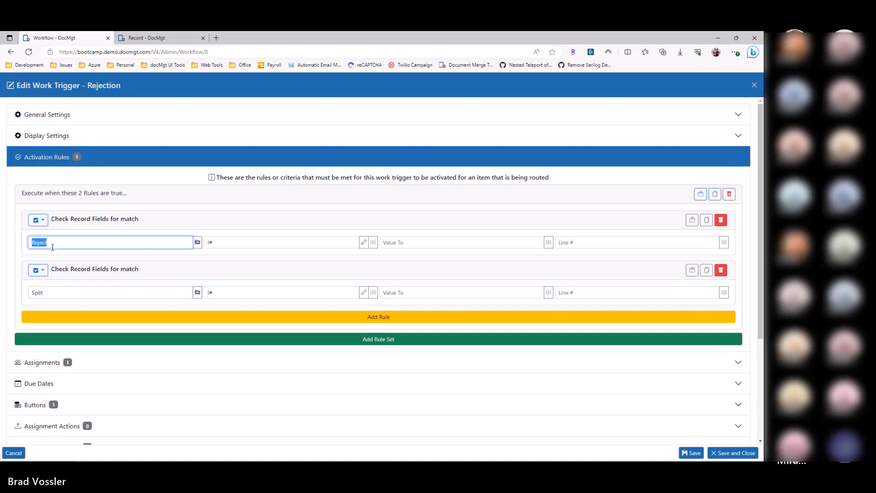
pyautogui.press('Escape')
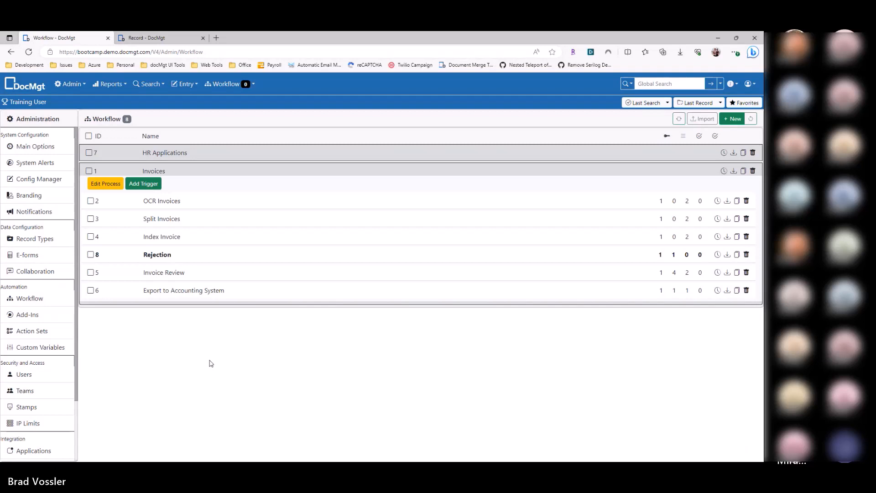
# Step: Examine the activation rule of the Index Invoice trigger and the rule types available for it
pyautogui.click(256, 240)
pyautogui.click(84, 256)
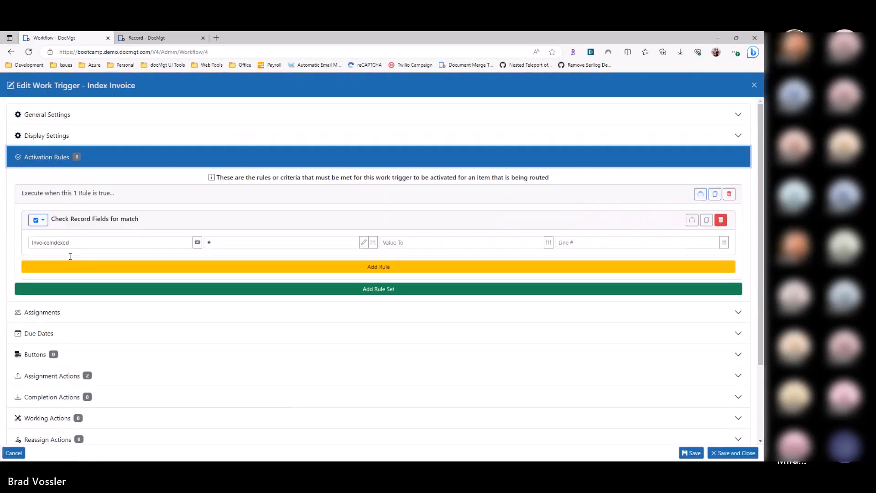
pyautogui.click(38, 219)
pyautogui.scroll(-2, 126, 335)
pyautogui.scroll(-10, 127, 336)
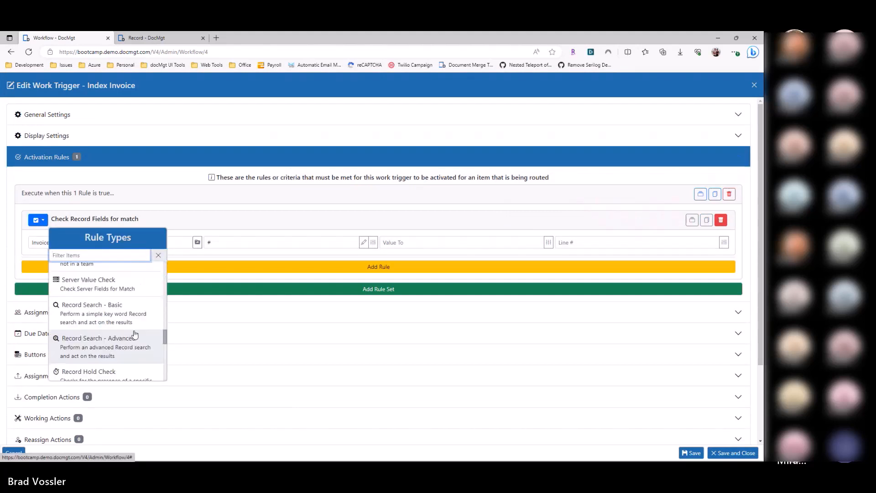
pyautogui.scroll(12, 151, 319)
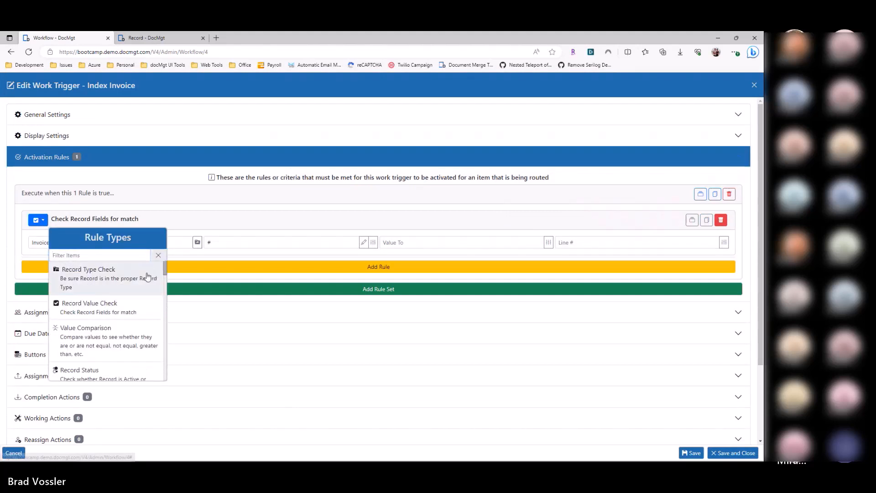
pyautogui.click(29, 280)
pyautogui.click(754, 86)
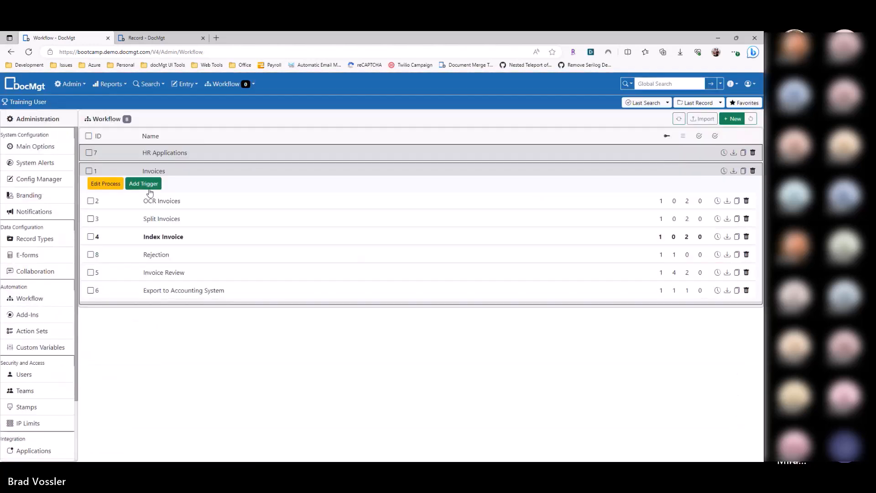
# Step: Start a new trigger in the Invoices process with a Record Type Check activation rule set to HR Applications
pyautogui.click(128, 183)
pyautogui.click(90, 256)
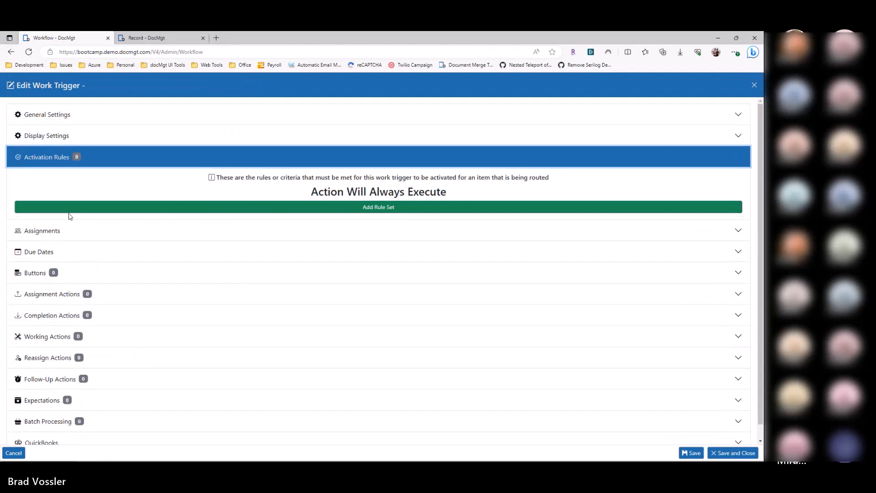
pyautogui.click(68, 214)
pyautogui.click(38, 220)
pyautogui.click(87, 271)
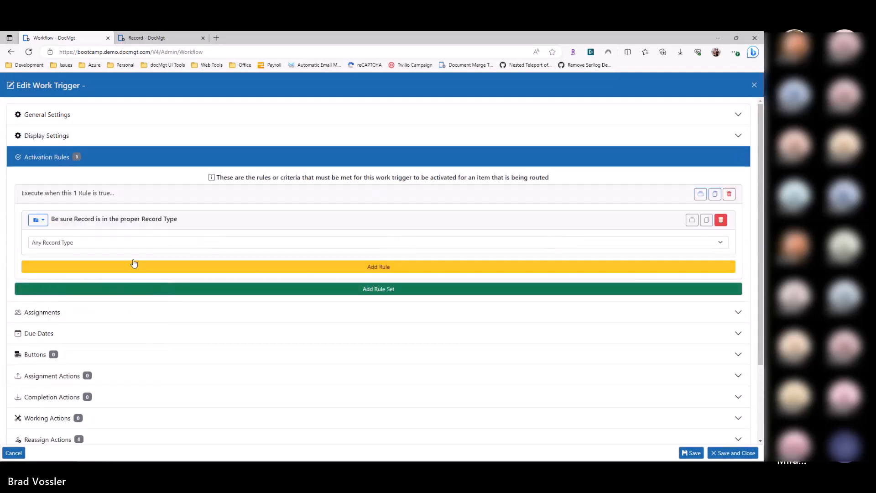
pyautogui.click(109, 243)
pyautogui.click(113, 271)
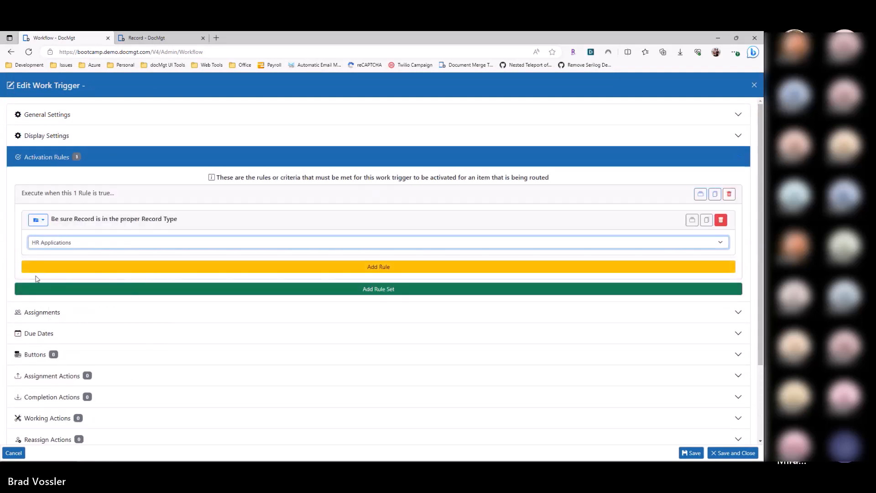
# Step: Change the rule type to Record Value Check and check the Amount field for the value !#
pyautogui.click(37, 220)
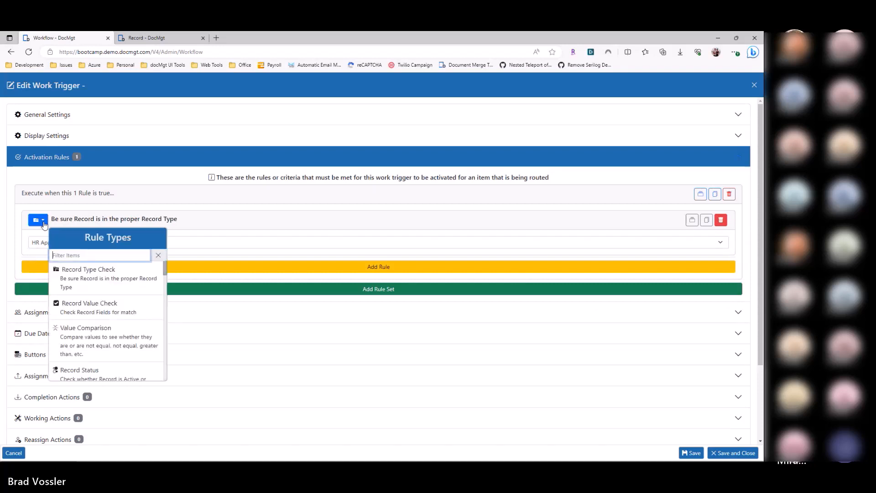
pyautogui.click(98, 313)
pyautogui.click(75, 242)
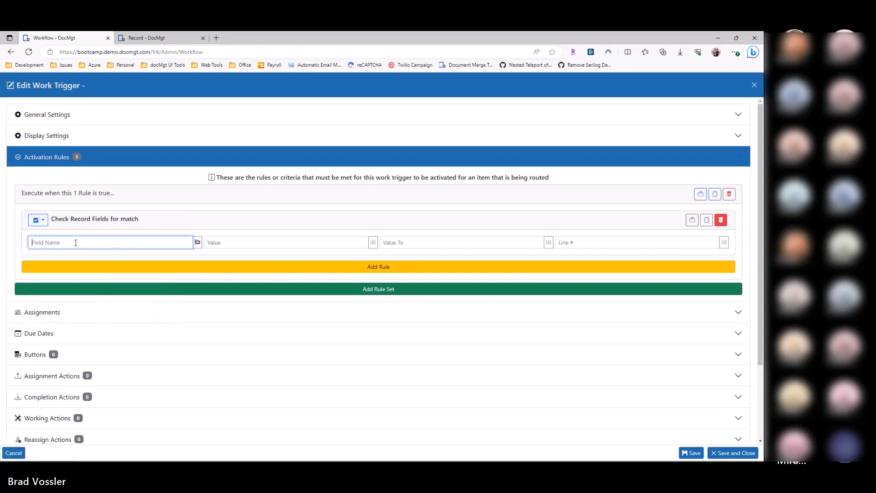
pyautogui.click(197, 241)
pyautogui.click(170, 256)
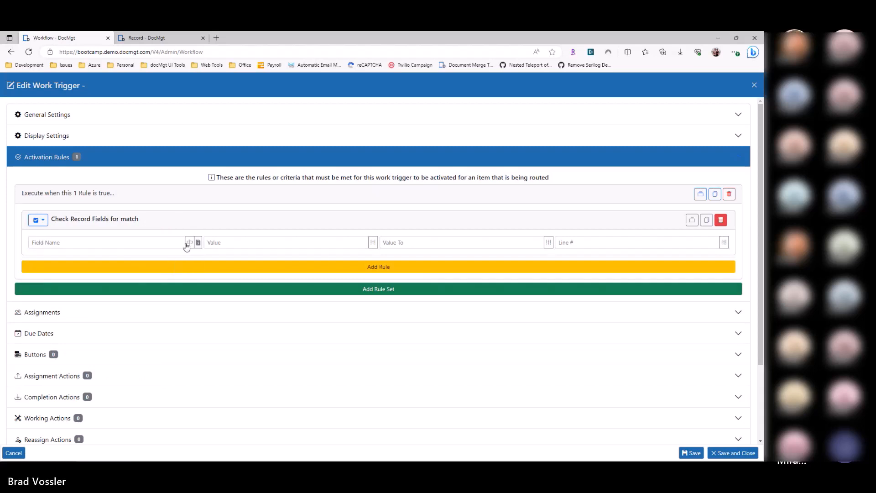
pyautogui.click(188, 246)
pyautogui.click(168, 323)
pyautogui.click(238, 244)
pyautogui.write('1#')
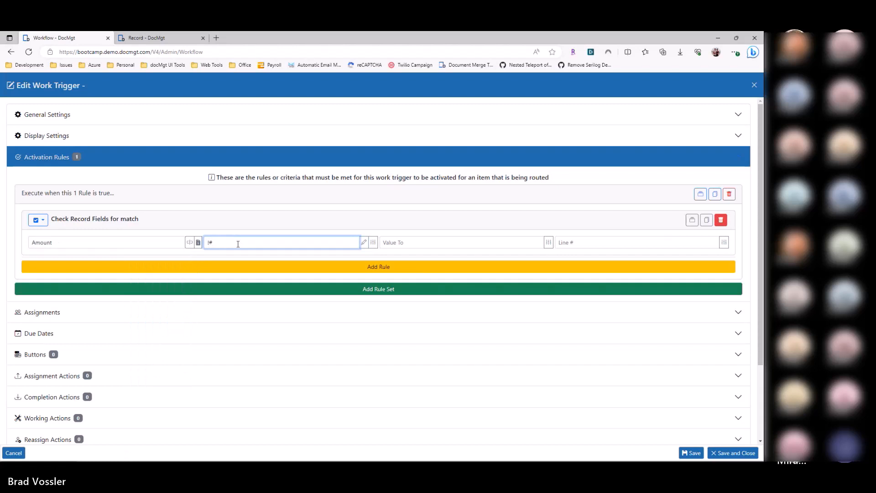
# Step: Set the Amount check's value range from 999 to 5000
pyautogui.moveTo(237, 244); pyautogui.dragTo(197, 248)
pyautogui.write('999')
pyautogui.press('Tab')
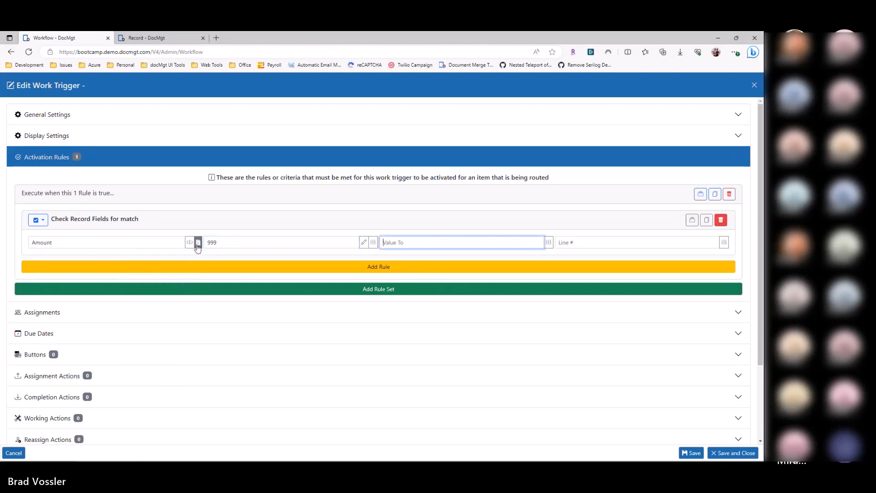
pyautogui.write('5000')
# Step: Change the rule type to Value Comparison and enter [Amount] as the value being compared
pyautogui.click(38, 219)
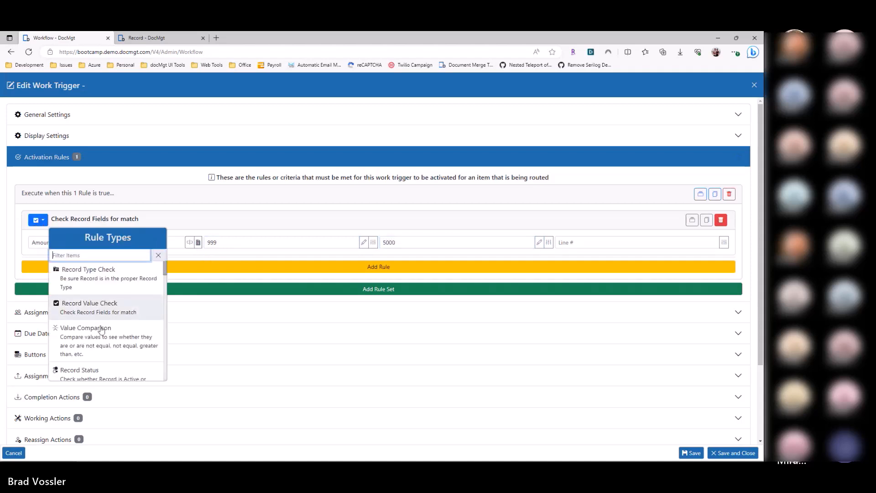
pyautogui.click(91, 338)
pyautogui.click(65, 250)
pyautogui.press('Home')
pyautogui.write('[')
pyautogui.press('End')
pyautogui.press('Tab')
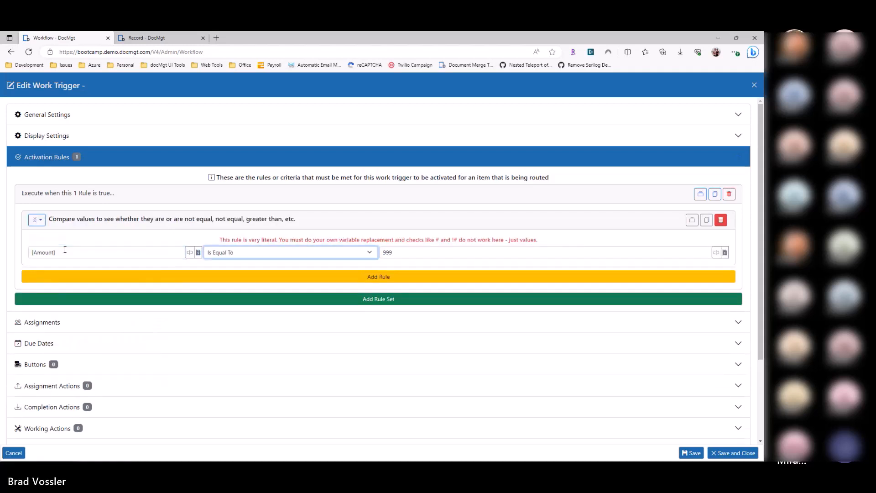
# Step: Set the [Amount] comparison operator to Is Between and check its two boundary values
pyautogui.moveTo(71, 251); pyautogui.dragTo(24, 253)
pyautogui.click(231, 254)
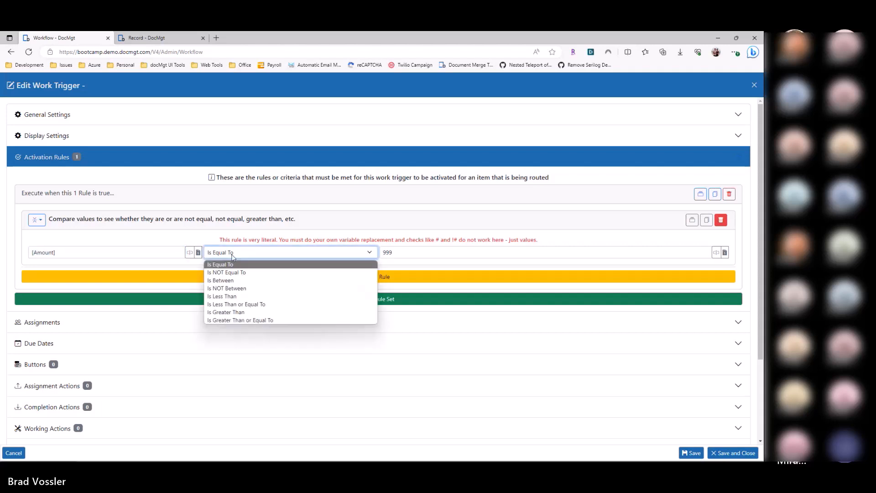
pyautogui.click(244, 281)
pyautogui.click(405, 254)
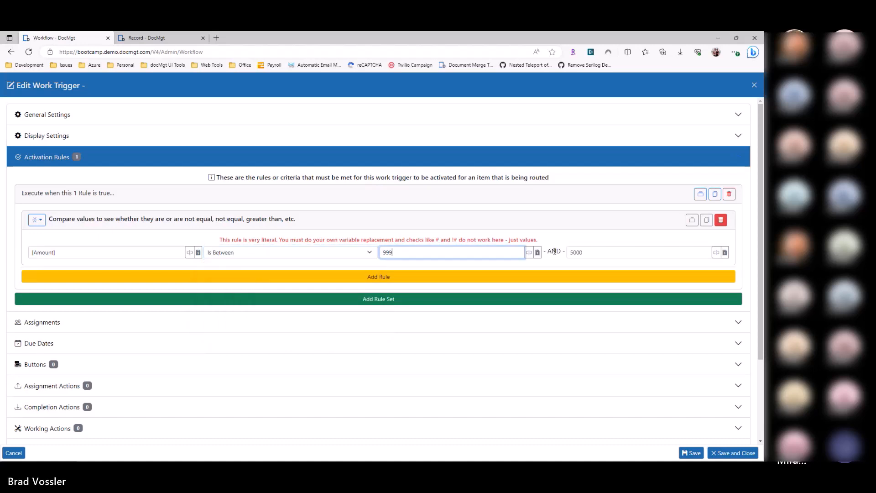
pyautogui.moveTo(586, 252); pyautogui.dragTo(545, 257)
pyautogui.moveTo(404, 255); pyautogui.dragTo(336, 264)
# Step: Change the rule type to Percentage Check and set the trigger to activate 25 percent of the time
pyautogui.click(37, 220)
pyautogui.scroll(-3, 84, 319)
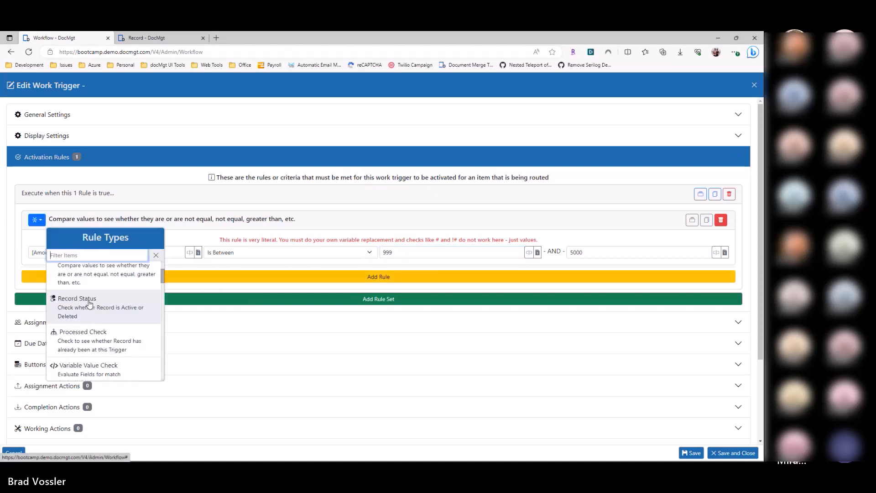
pyautogui.scroll(-2, 91, 319)
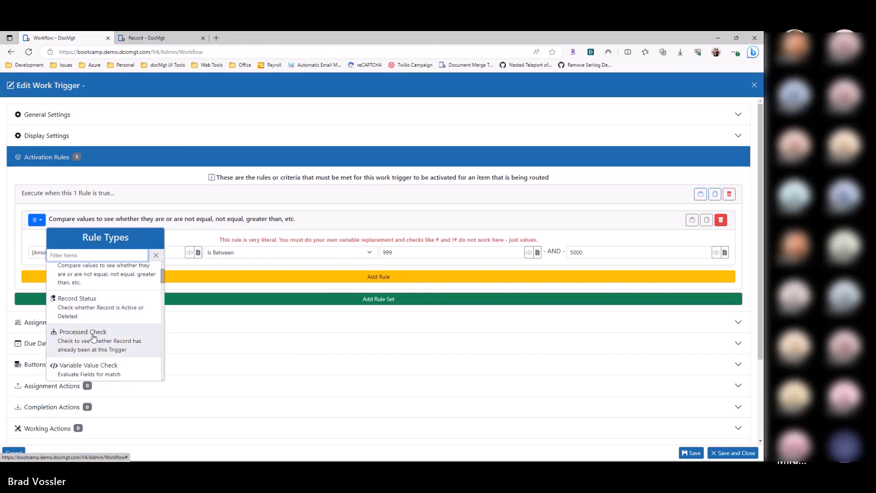
pyautogui.scroll(-4, 94, 304)
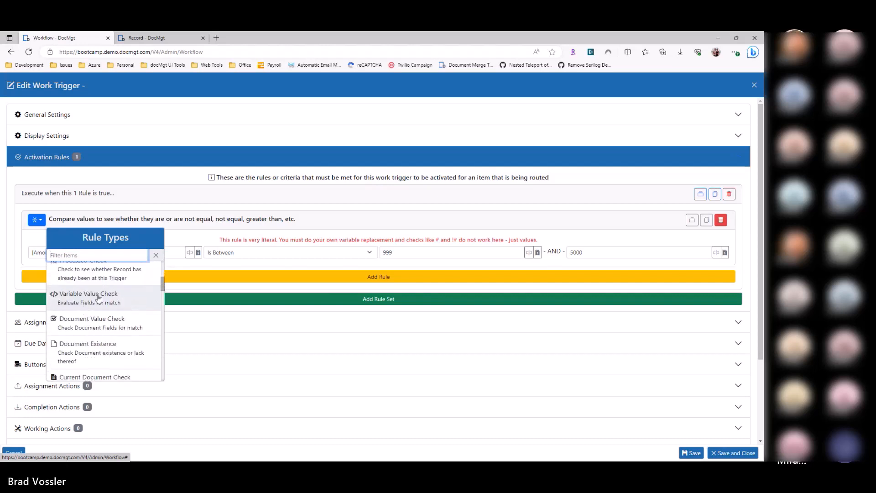
pyautogui.scroll(-1, 102, 315)
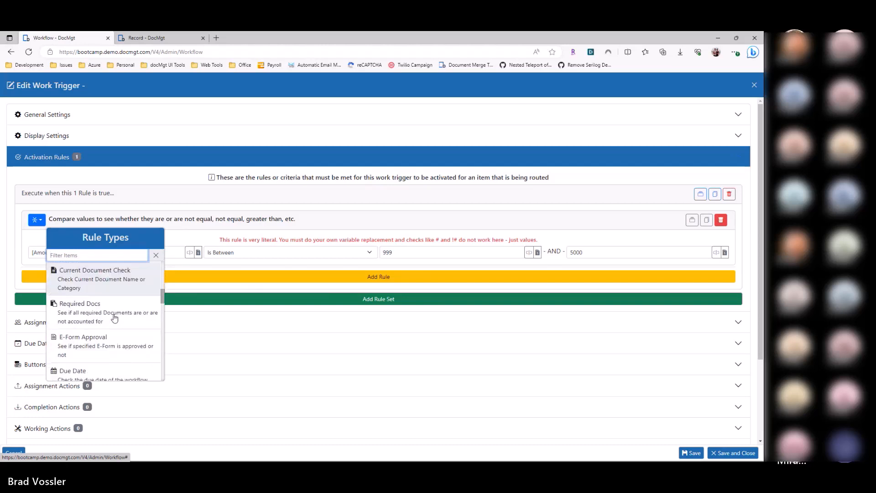
pyautogui.scroll(-3, 105, 322)
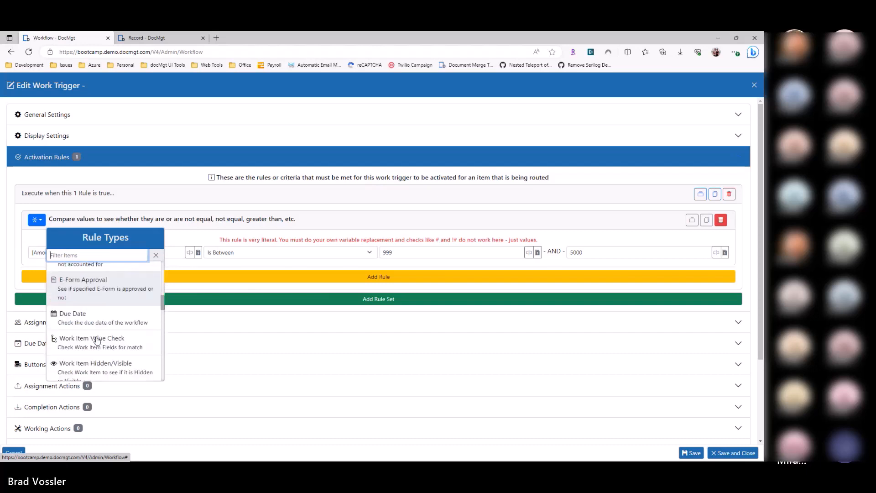
pyautogui.scroll(-2, 94, 363)
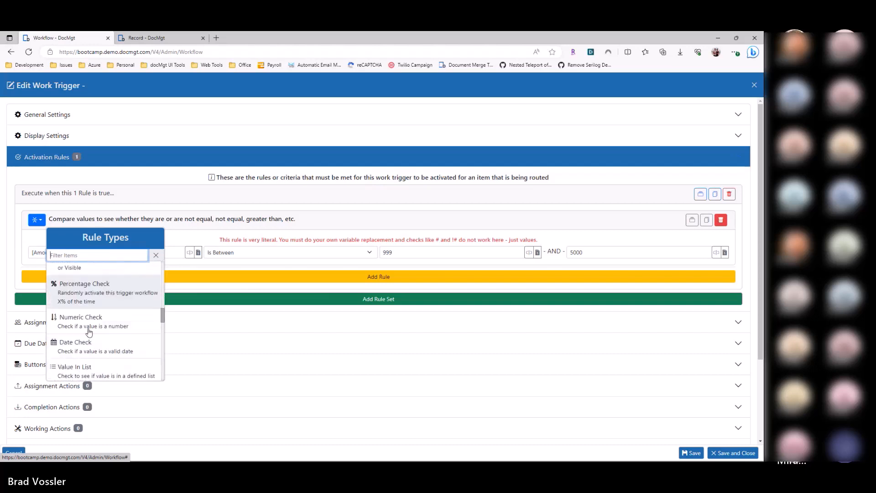
pyautogui.click(104, 289)
pyautogui.click(62, 243)
pyautogui.write('2')
pyautogui.click(415, 240)
pyautogui.moveTo(55, 245); pyautogui.dragTo(25, 283)
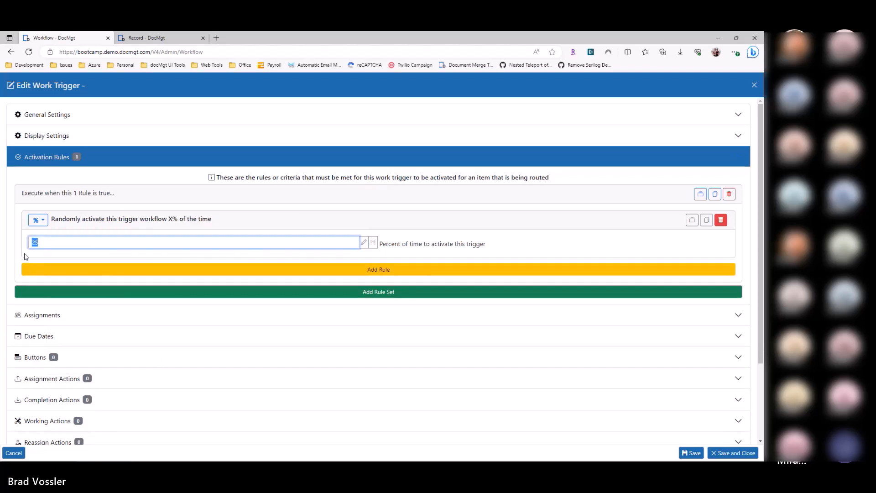
# Step: Look through the remaining rule types, including the user, team, record search and asset checks
pyautogui.click(38, 220)
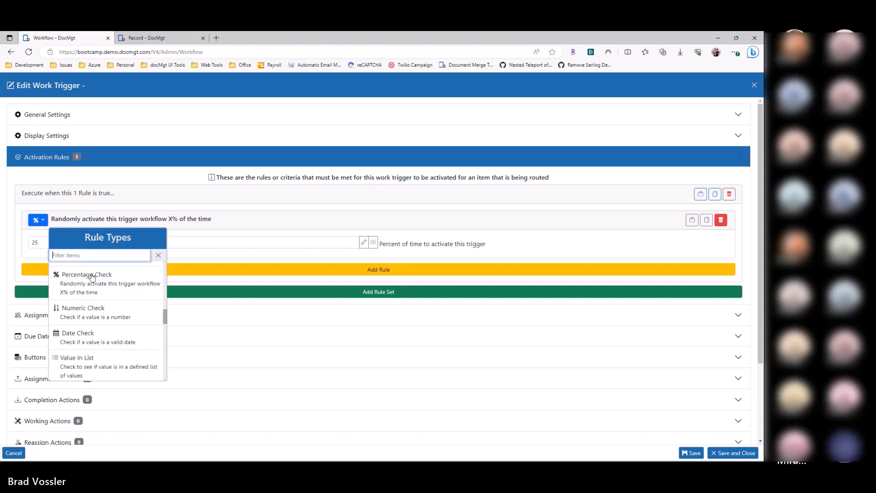
pyautogui.scroll(-3, 105, 321)
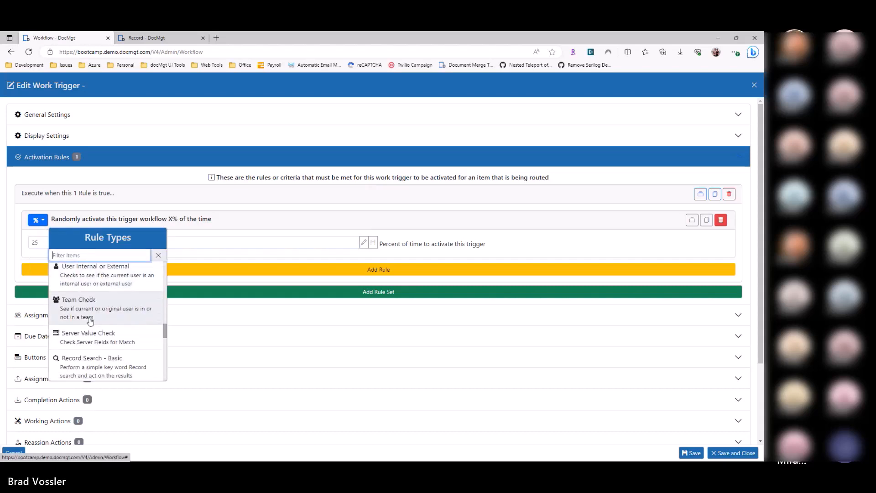
pyautogui.scroll(-3, 82, 320)
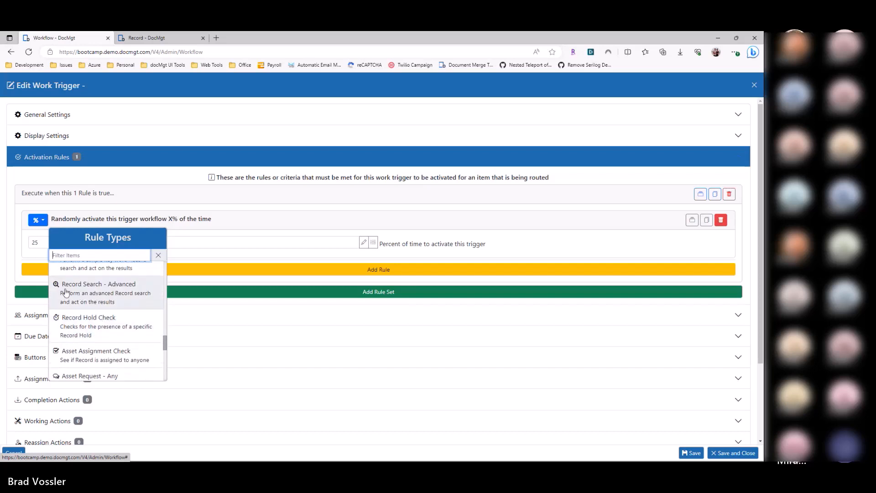
pyautogui.scroll(-2, 97, 338)
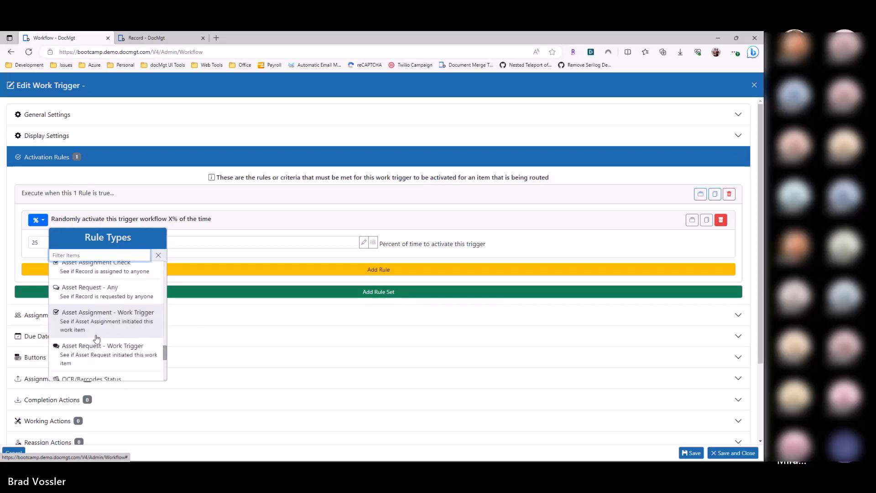
pyautogui.scroll(3, 105, 338)
pyautogui.click(37, 219)
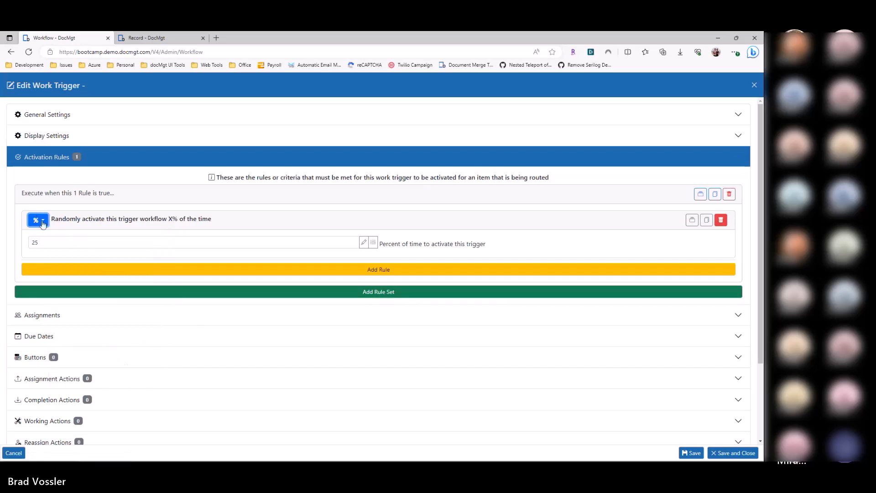
# Step: Change the rule type to Record Value Check and choose Amount as the field being checked
pyautogui.click(38, 220)
pyautogui.scroll(10, 101, 301)
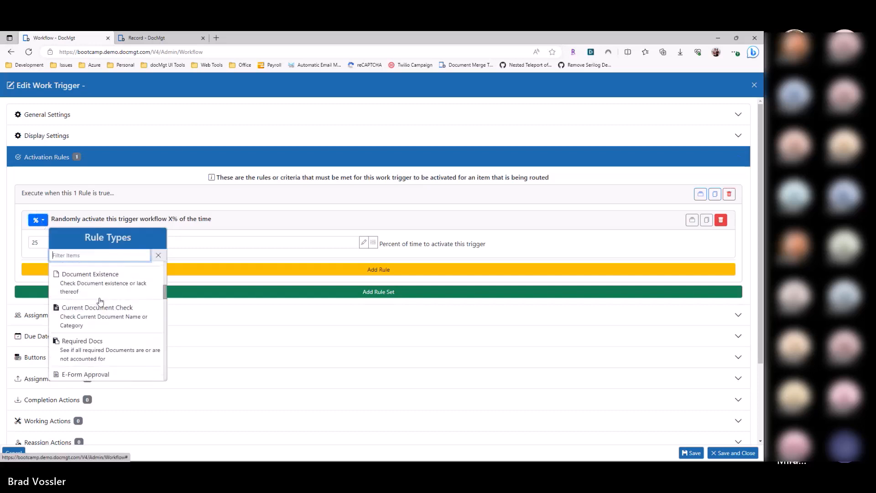
pyautogui.click(101, 302)
pyautogui.moveTo(54, 242); pyautogui.dragTo(22, 243)
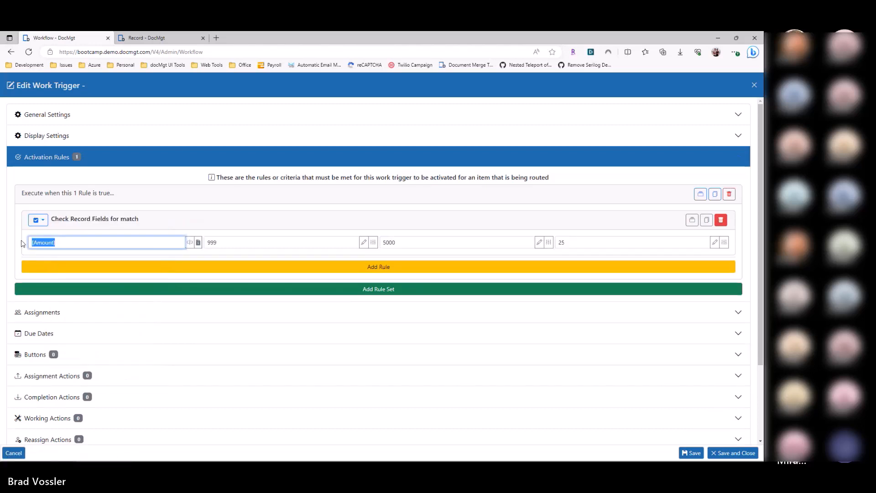
pyautogui.click(189, 242)
pyautogui.click(157, 323)
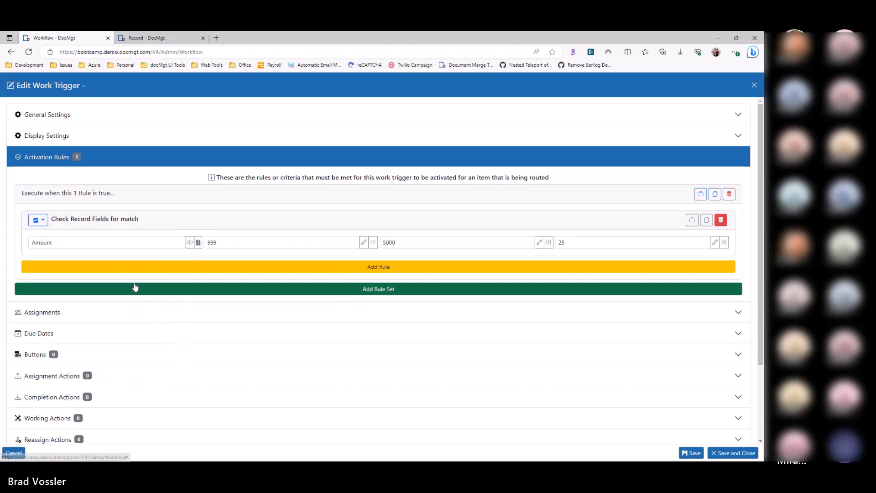
pyautogui.doubleClick(61, 245)
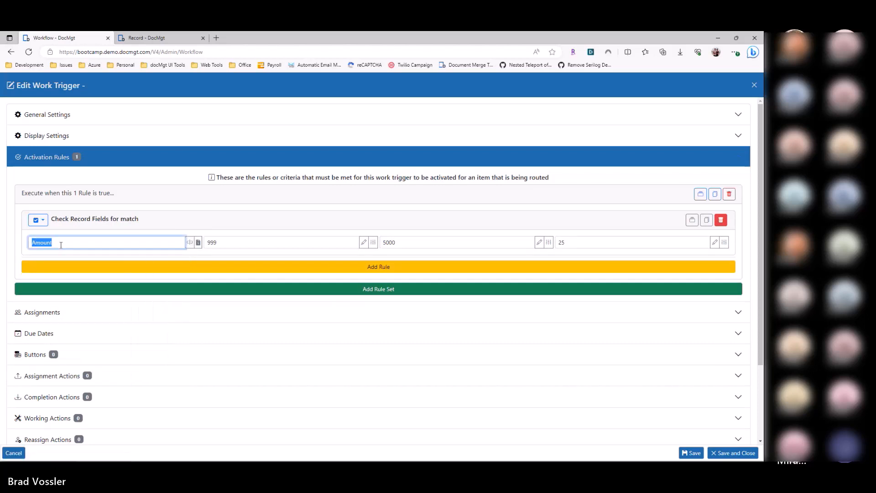
pyautogui.click(210, 246)
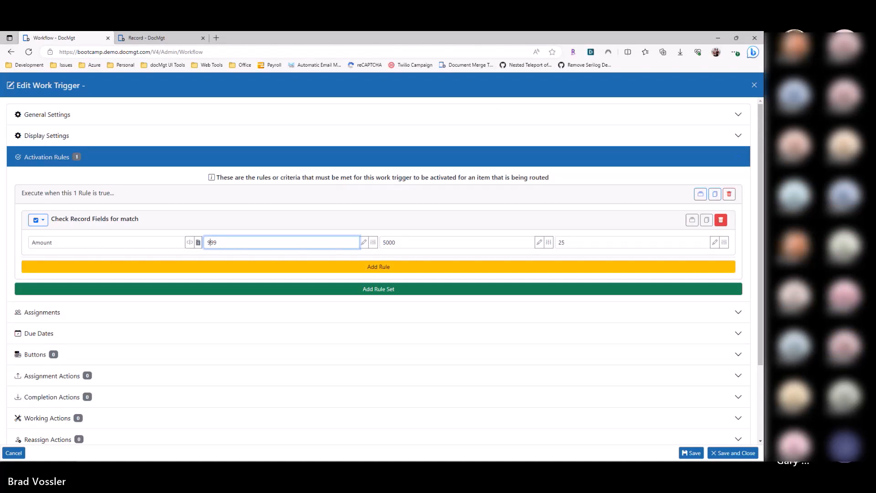
pyautogui.click(27, 237)
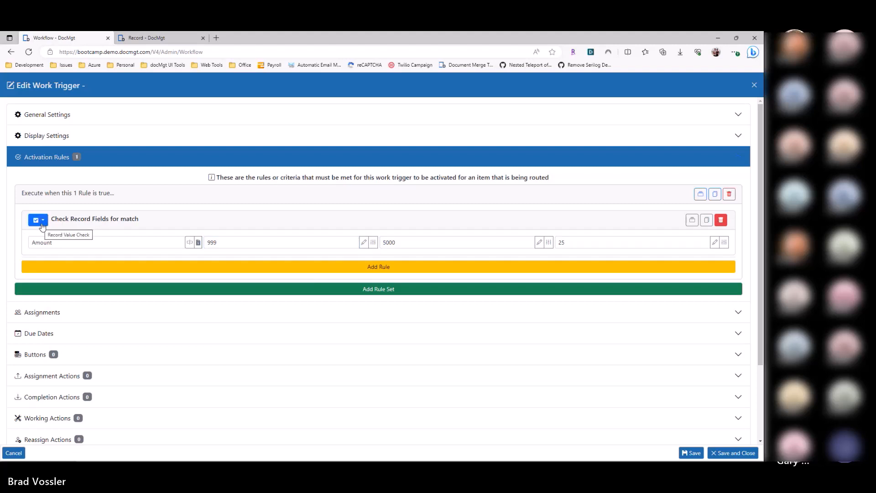
# Step: Set the record value check to the Vendor field with the value ACME and clear its Value To entry
pyautogui.moveTo(50, 243); pyautogui.dragTo(13, 246)
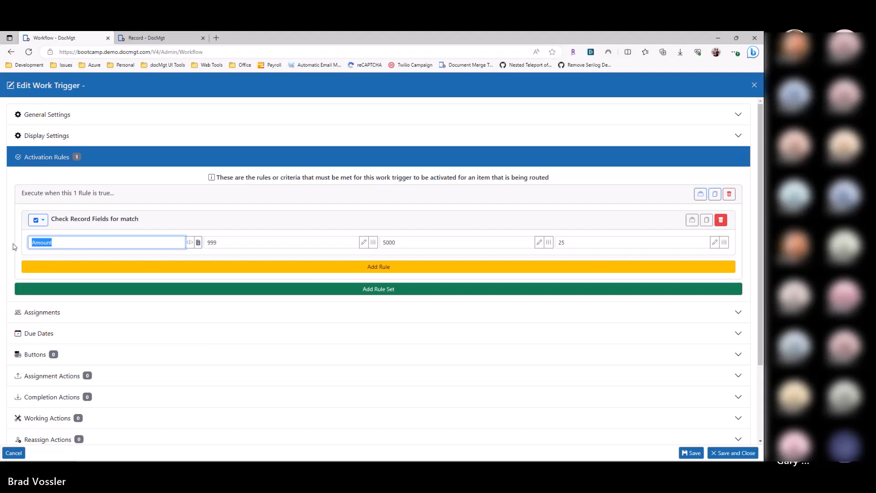
pyautogui.write('Vendor')
pyautogui.press('Tab')
pyautogui.write('ACME')
pyautogui.press('Tab')
pyautogui.press('BackSpace')
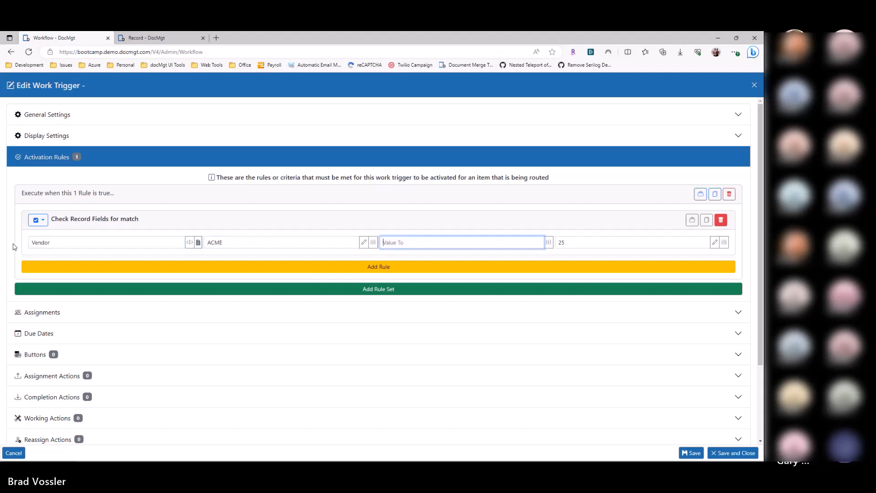
# Step: Add a second rule to the set that checks the Amount field for the value 10000
pyautogui.click(64, 269)
pyautogui.click(59, 290)
pyautogui.write('Am')
pyautogui.write('1')
pyautogui.press('BackSpace')
pyautogui.write('10000')
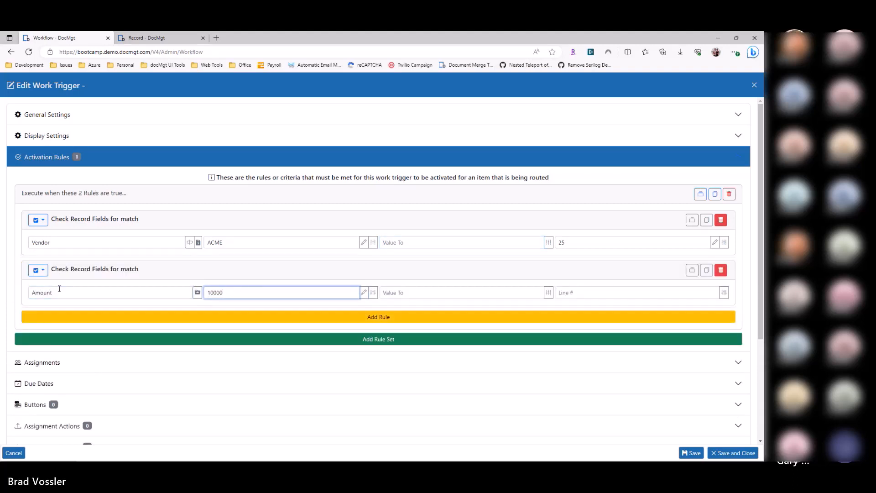
# Step: Change the Amount rule to a Value Comparison with the operator Is Greater Than
pyautogui.click(38, 270)
pyautogui.click(91, 378)
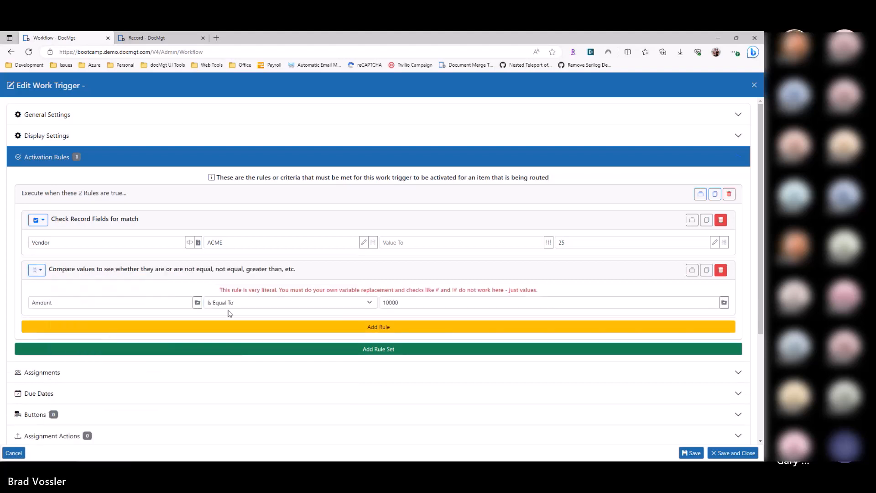
pyautogui.click(242, 304)
pyautogui.click(247, 363)
pyautogui.click(411, 302)
# Step: Review the fields and values of the Vendor check and the Amount comparison in the first rule set
pyautogui.scroll(-1, 157, 221)
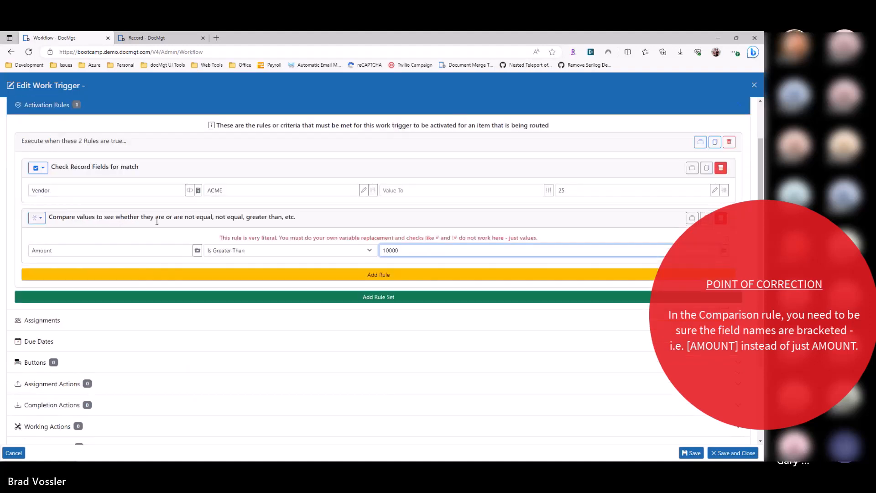
pyautogui.click(34, 191)
pyautogui.moveTo(228, 190); pyautogui.dragTo(198, 189)
pyautogui.moveTo(114, 191); pyautogui.dragTo(28, 190)
pyautogui.click(110, 254)
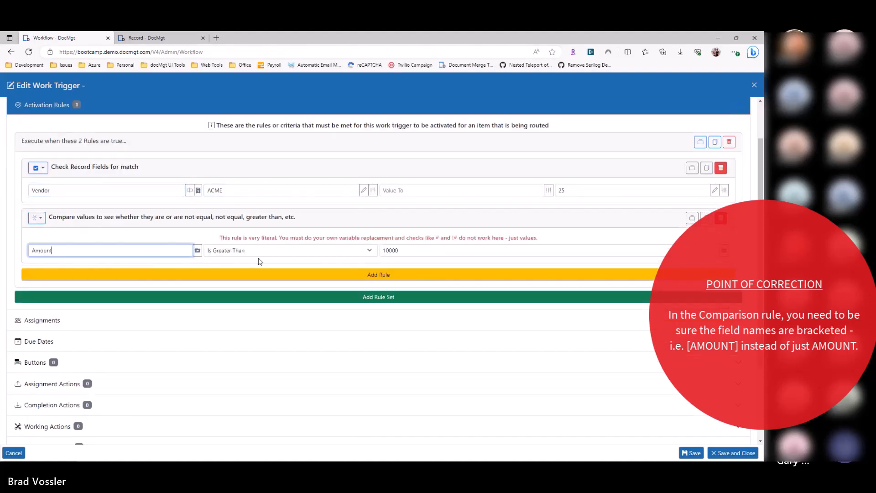
pyautogui.doubleClick(398, 252)
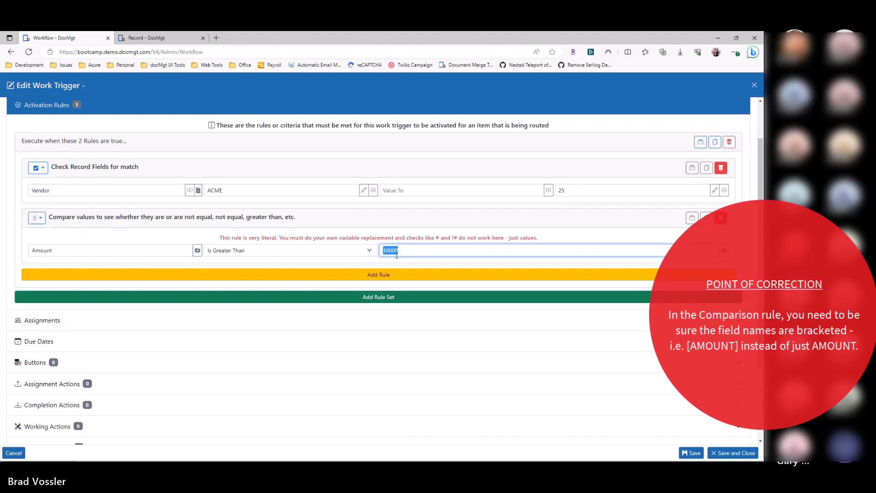
pyautogui.click(15, 278)
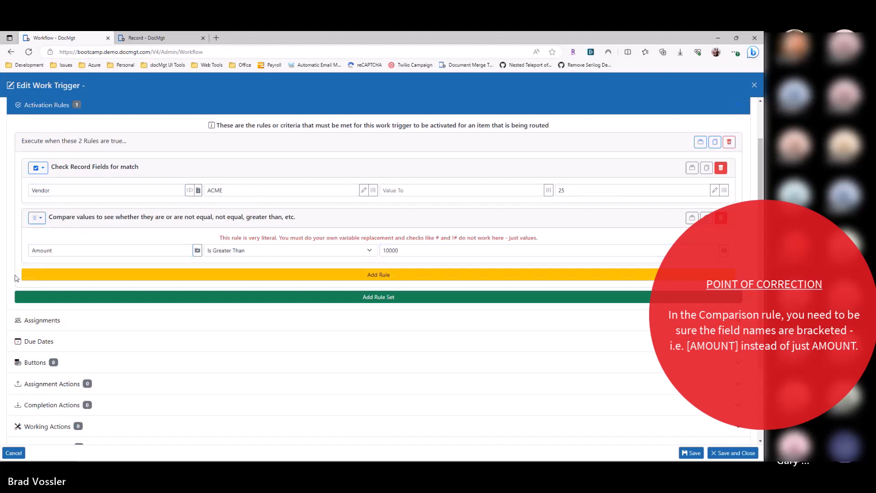
pyautogui.doubleClick(222, 190)
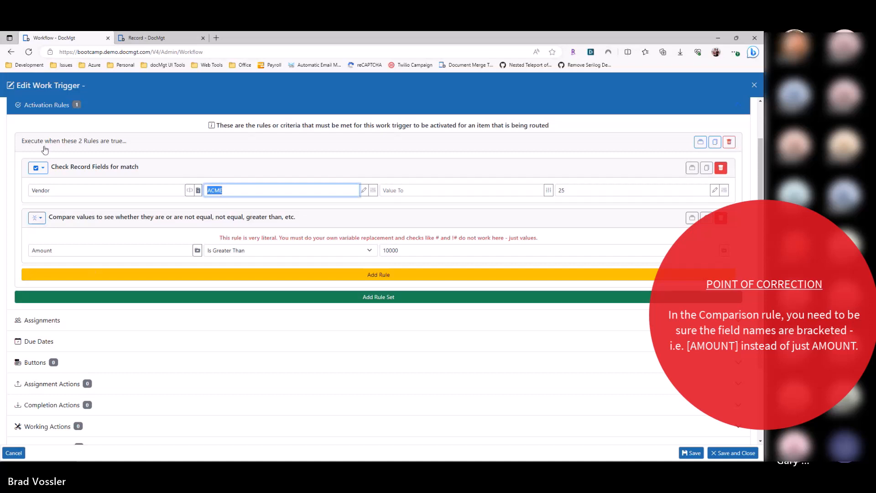
pyautogui.click(49, 191)
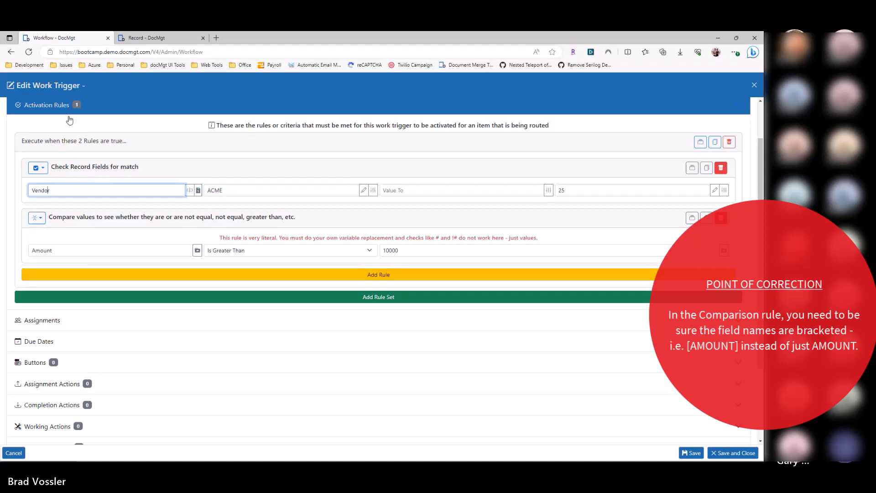
# Step: Collapse the first rule set and add a second rule set as an alternative condition
pyautogui.click(44, 147)
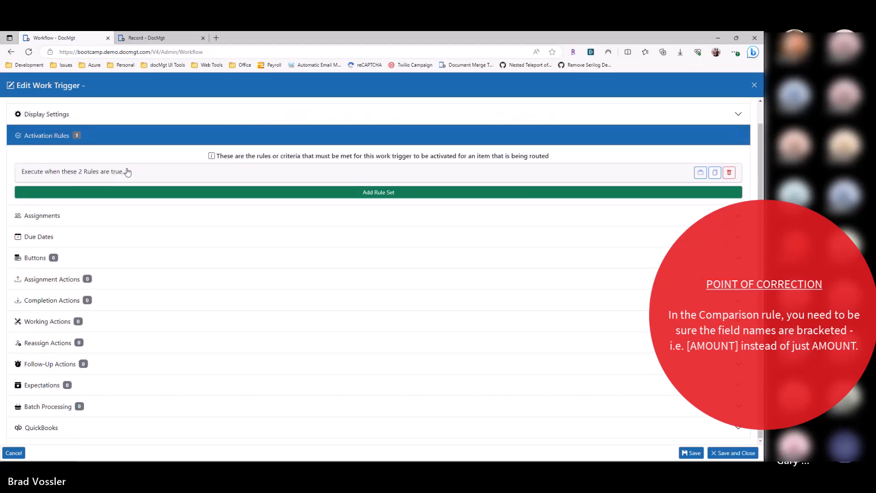
pyautogui.click(70, 197)
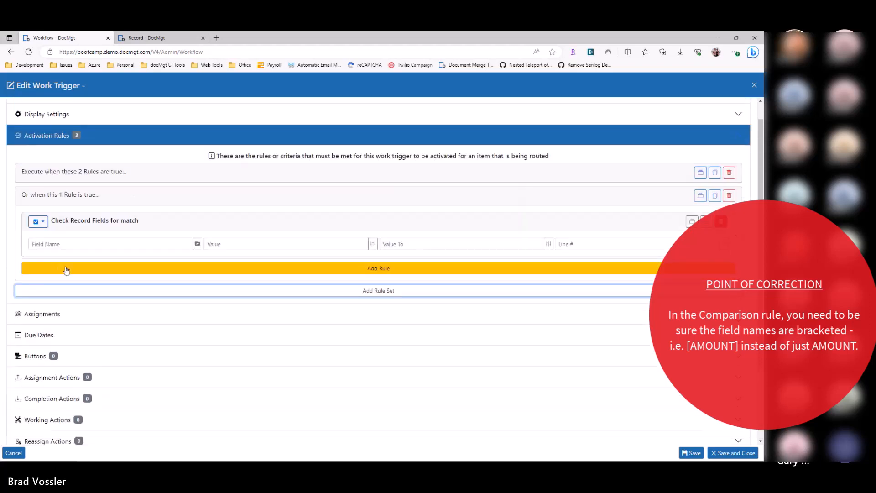
pyautogui.click(26, 197)
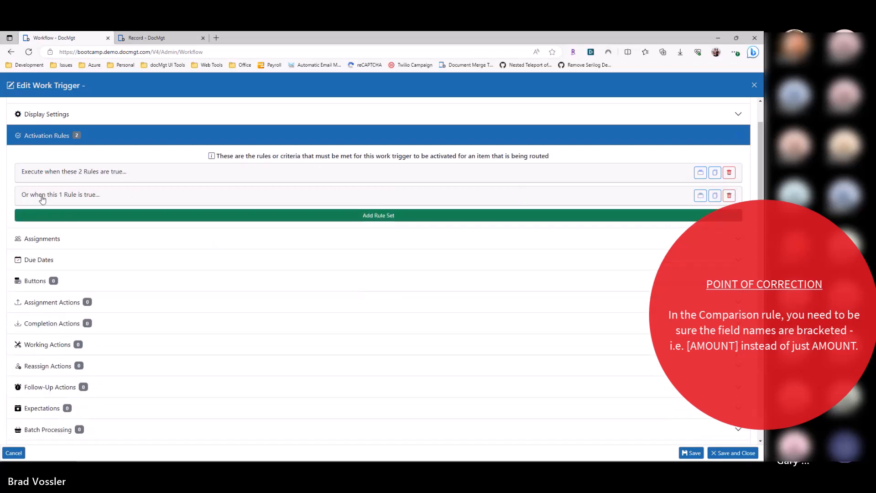
pyautogui.click(75, 197)
# Step: Set the second rule set's record value check to the Vendor field with the value Acme Two
pyautogui.click(84, 244)
pyautogui.write('Vendor')
pyautogui.press('Tab')
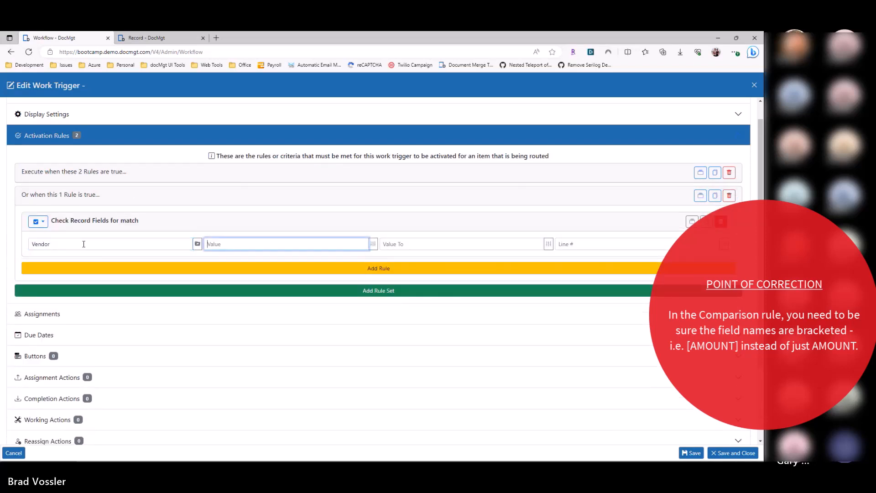
pyautogui.write('AQcme Two')
pyautogui.press('Left')
pyautogui.press('Left')
pyautogui.press('Left')
pyautogui.press('Left')
pyautogui.press('Left')
pyautogui.press('Left')
pyautogui.press('Left')
pyautogui.press('BackSpace')
# Step: Add another rule to the second rule set that checks the Amount field for the value 50000
pyautogui.click(77, 268)
pyautogui.click(69, 292)
pyautogui.write('Amount')
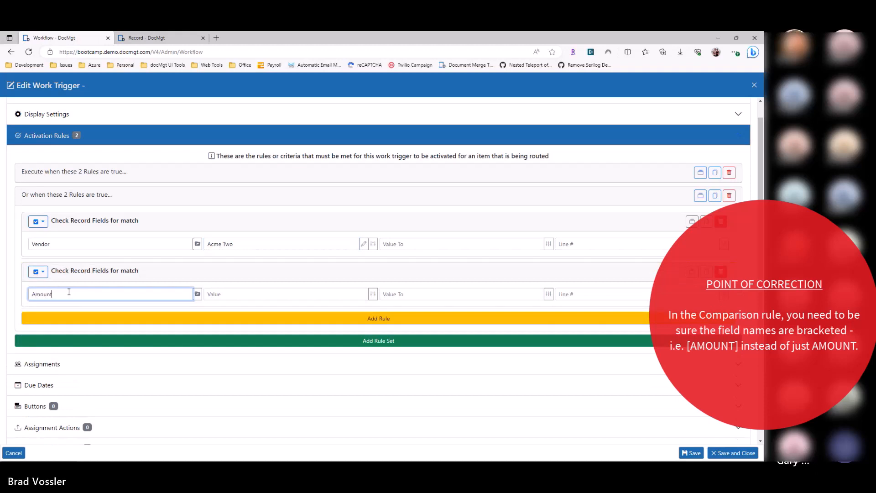
pyautogui.press('Tab')
pyautogui.write('50000')
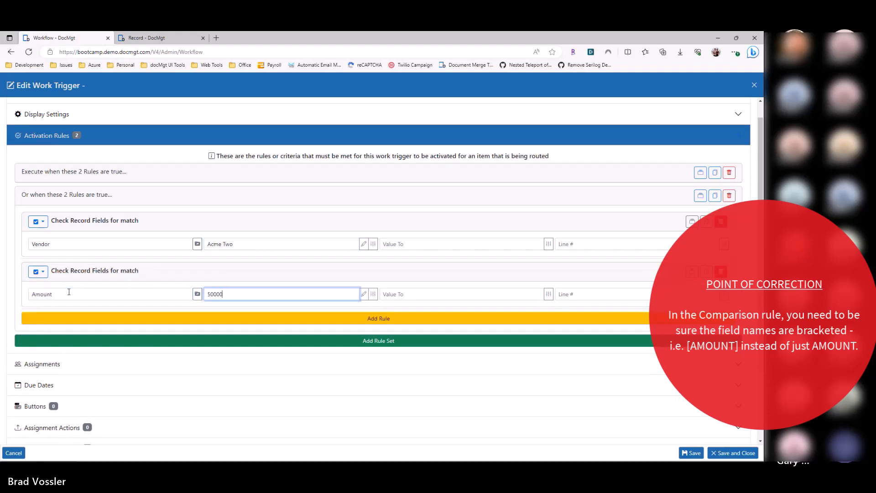
# Step: Change the second rule set's Amount rule to a Value Comparison that requires Is Greater Than 50000
pyautogui.click(42, 272)
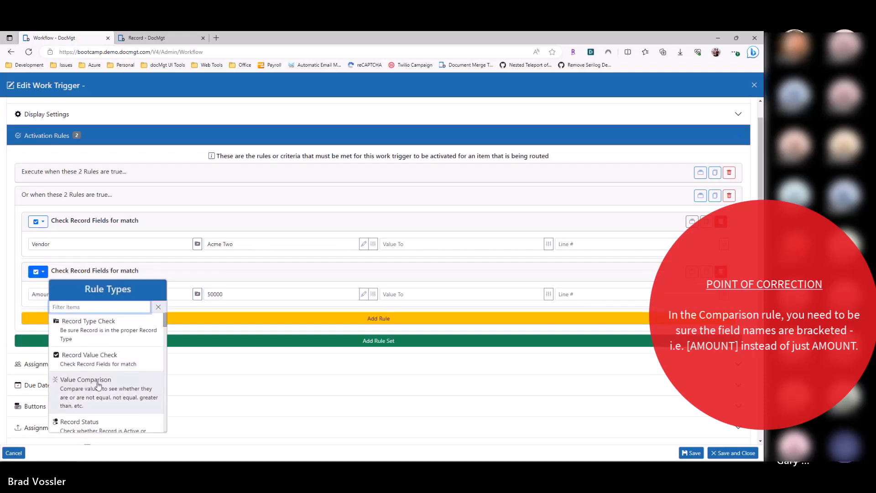
pyautogui.click(91, 385)
pyautogui.click(231, 305)
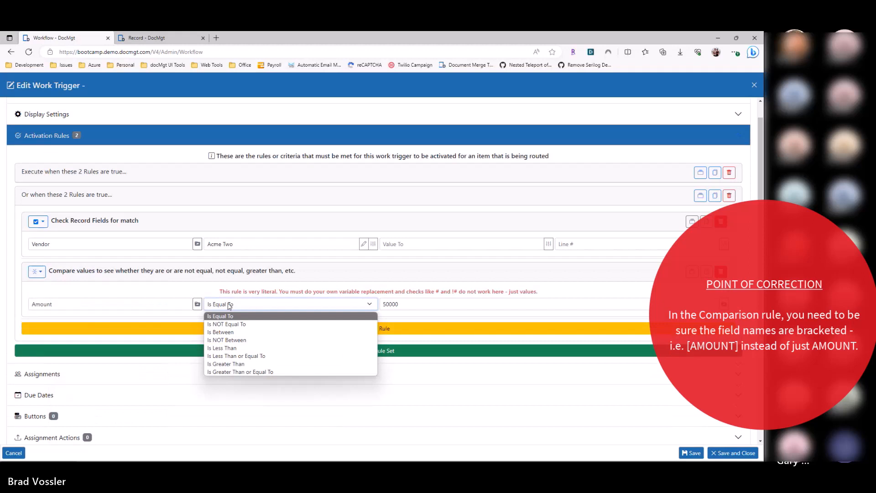
pyautogui.click(238, 360)
pyautogui.click(425, 299)
pyautogui.scroll(1, 252, 285)
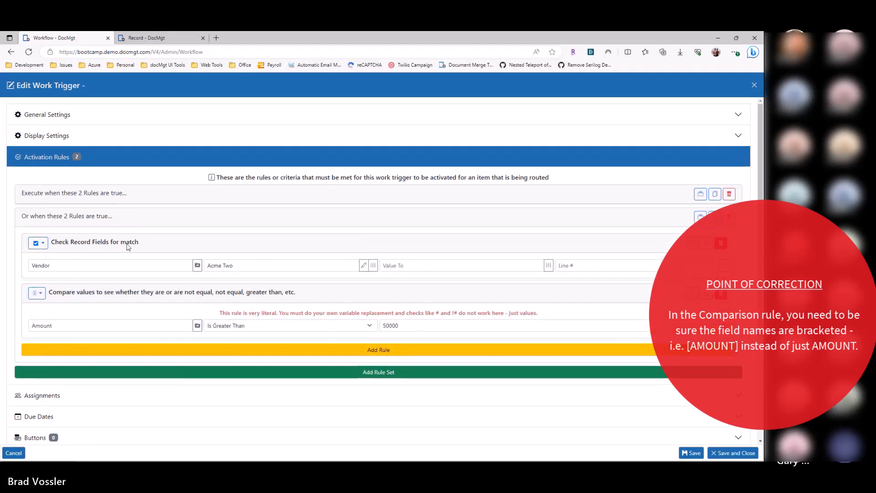
# Step: Compare the vendor and amount rules of the first rule set with those of the second, and collapse both sets
pyautogui.click(194, 204)
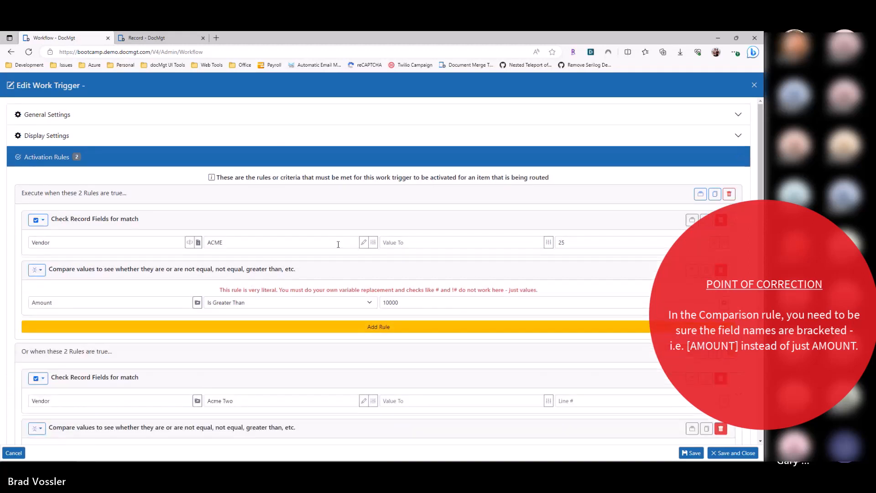
pyautogui.scroll(-4, 289, 271)
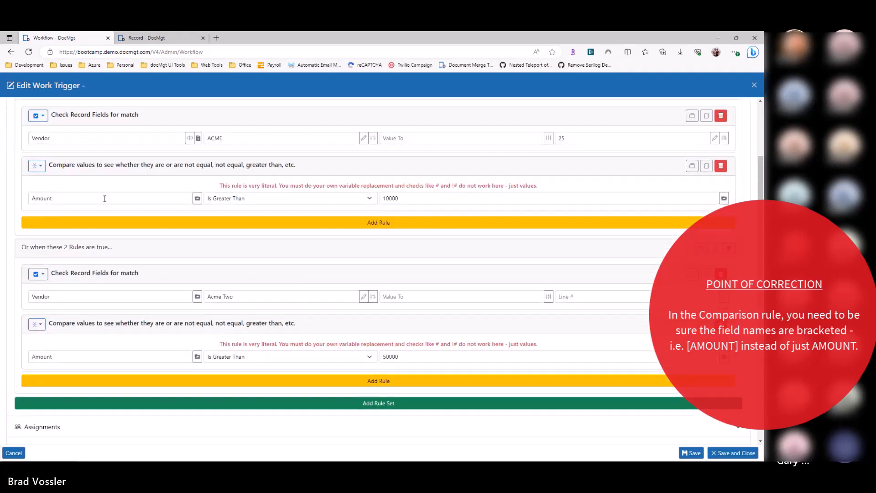
pyautogui.doubleClick(395, 359)
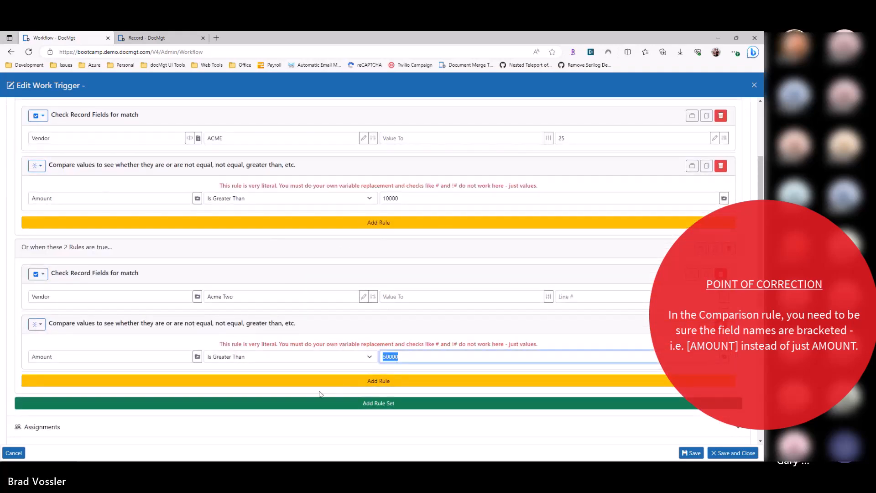
pyautogui.scroll(4, 64, 233)
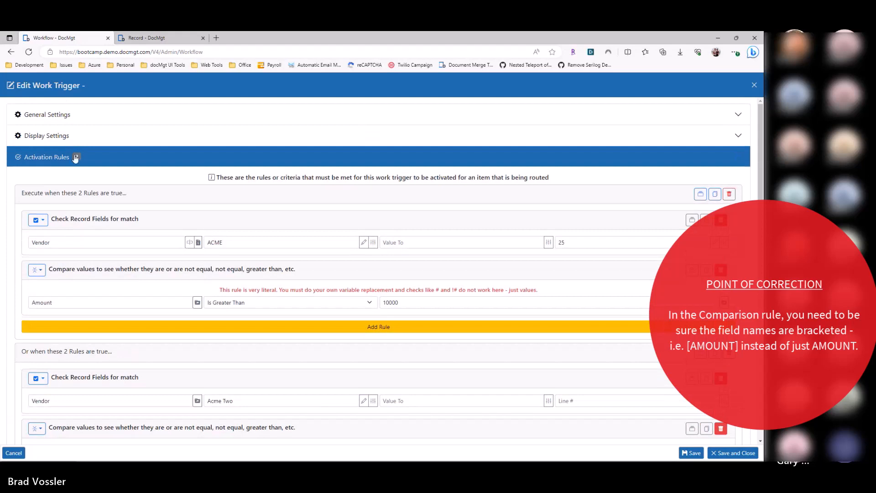
pyautogui.click(51, 200)
pyautogui.click(48, 219)
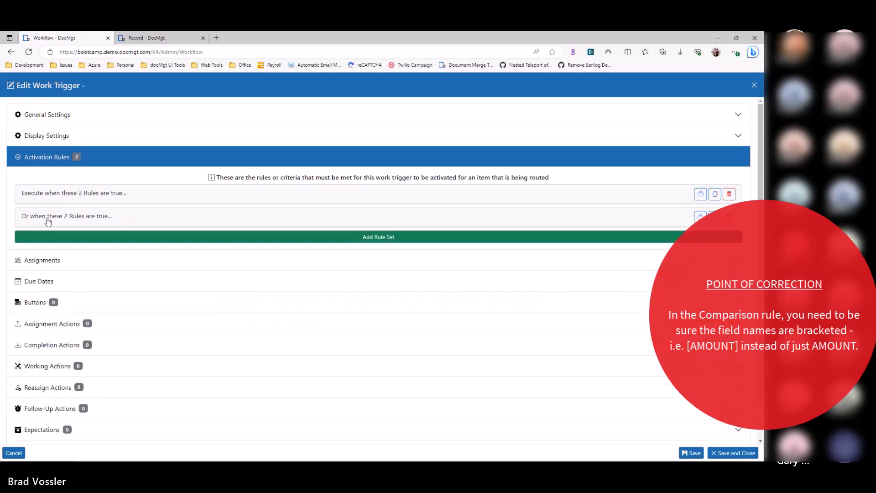
# Step: Open each rule set in turn and examine the vendor and amount criteria of the alternative conditions
pyautogui.click(73, 195)
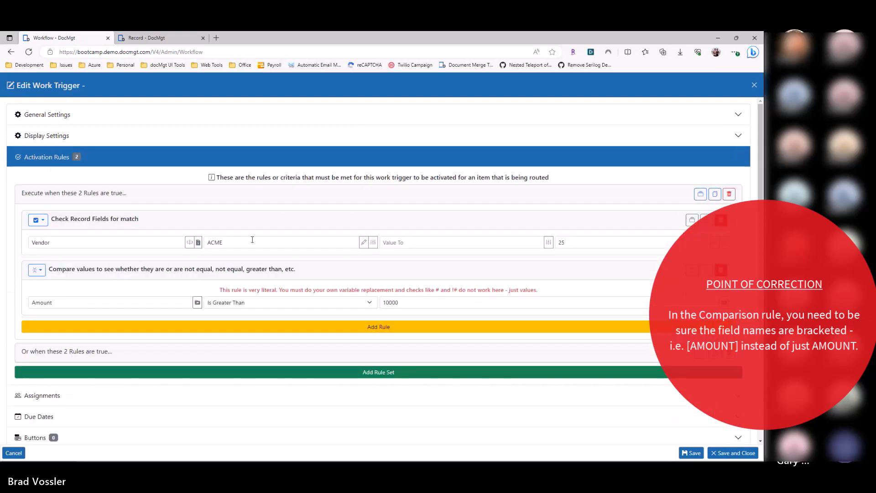
pyautogui.click(91, 163)
pyautogui.click(71, 161)
pyautogui.click(72, 197)
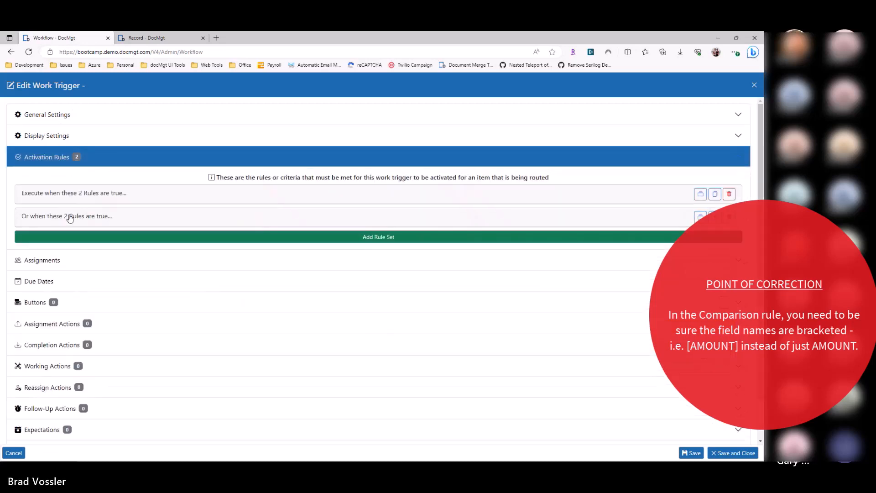
pyautogui.click(69, 219)
pyautogui.moveTo(249, 266); pyautogui.dragTo(198, 270)
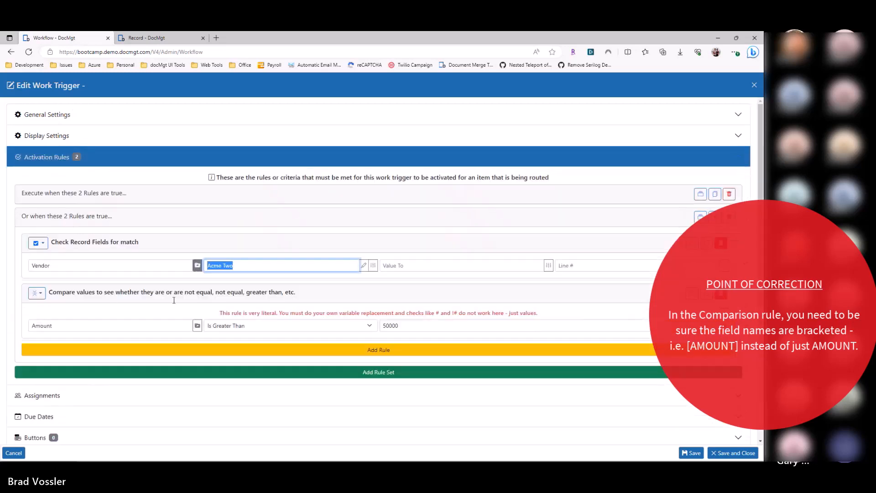
pyautogui.click(396, 325)
pyautogui.doubleClick(396, 326)
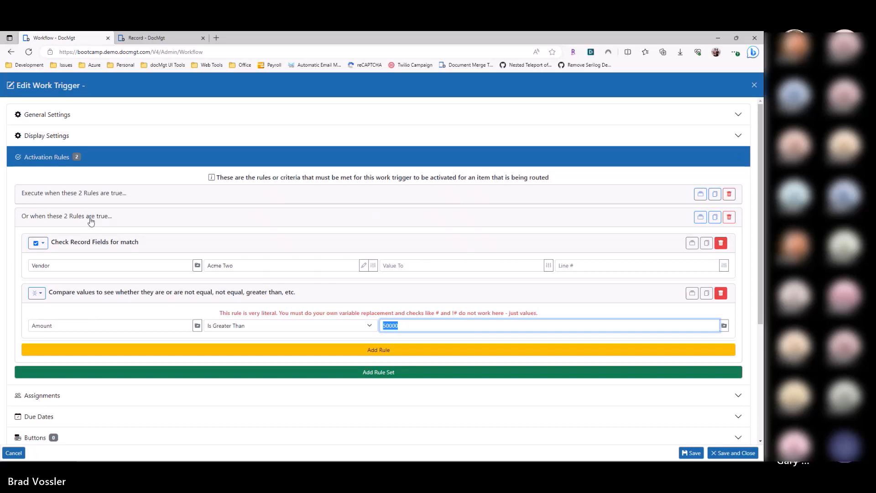
pyautogui.click(91, 219)
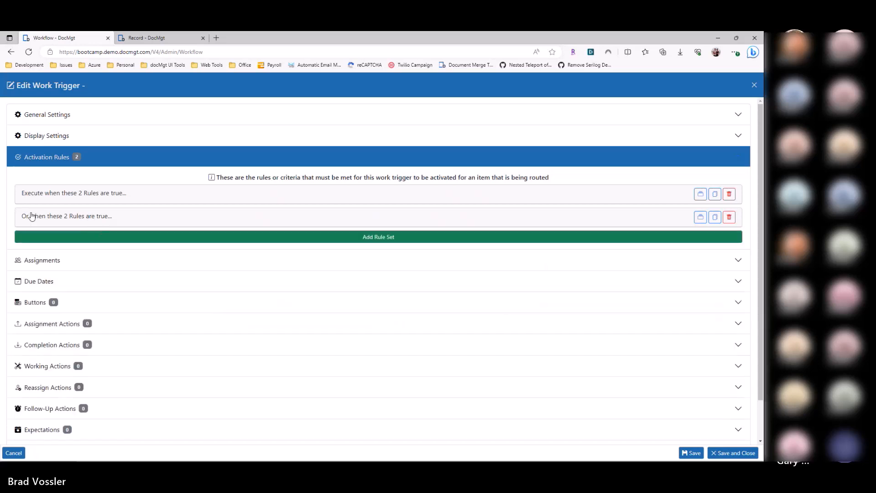
pyautogui.click(45, 216)
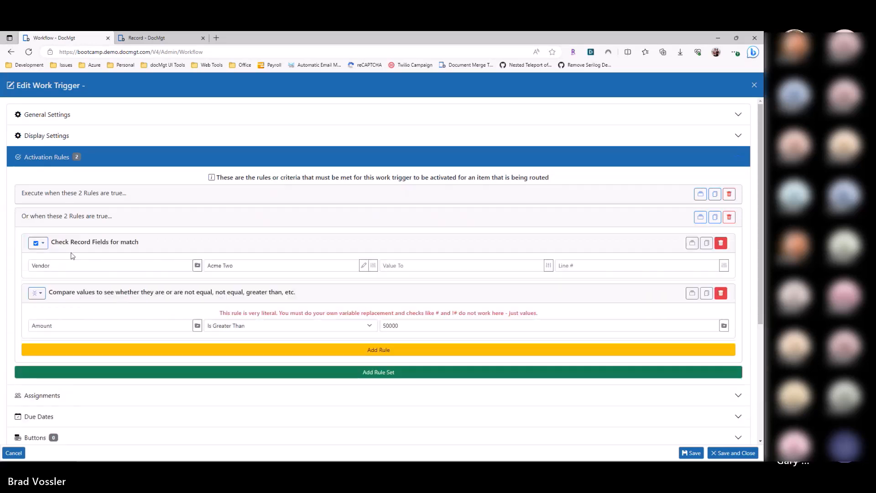
# Step: Replace the existing rule sets with a new rule set containing a Value In List rule
pyautogui.click(730, 194)
pyautogui.click(729, 194)
pyautogui.click(297, 208)
pyautogui.click(38, 219)
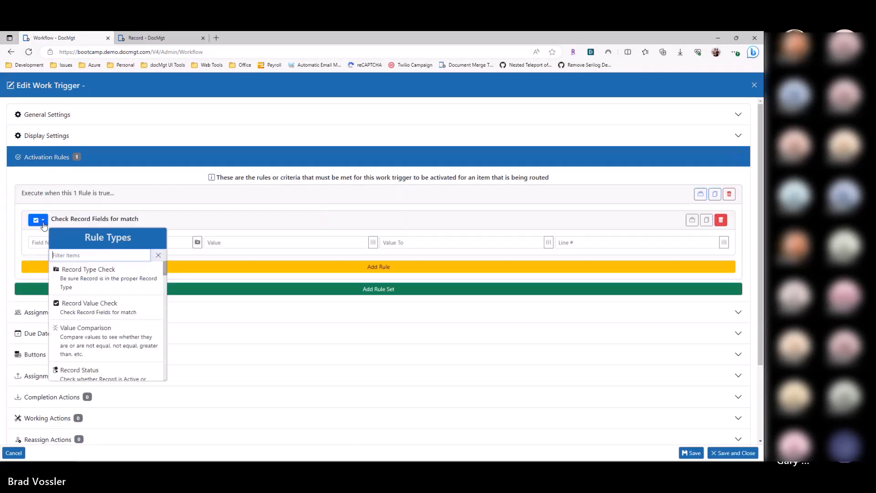
pyautogui.write('list')
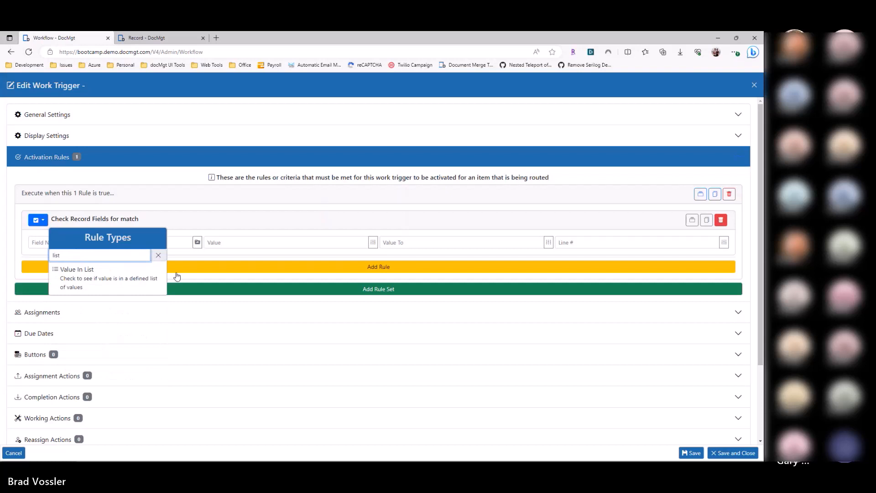
pyautogui.click(130, 282)
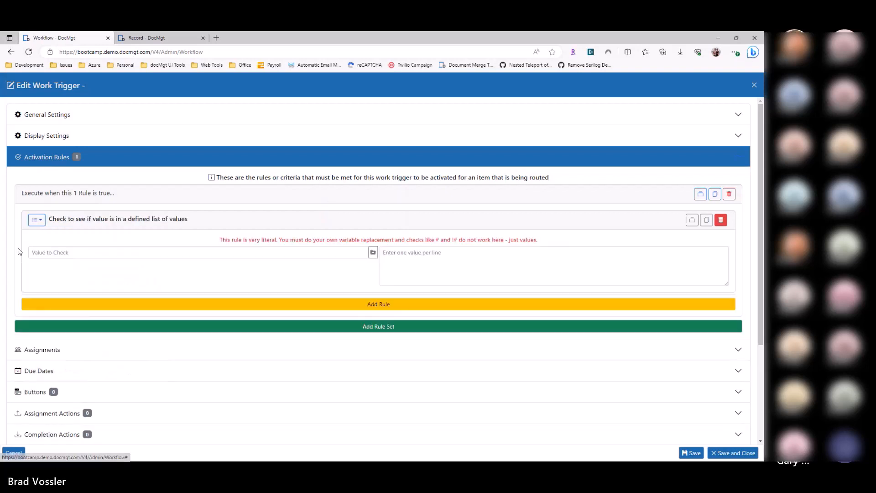
# Step: Set the value to check in the list rule to the [Vendor] field variable
pyautogui.click(373, 253)
pyautogui.click(349, 272)
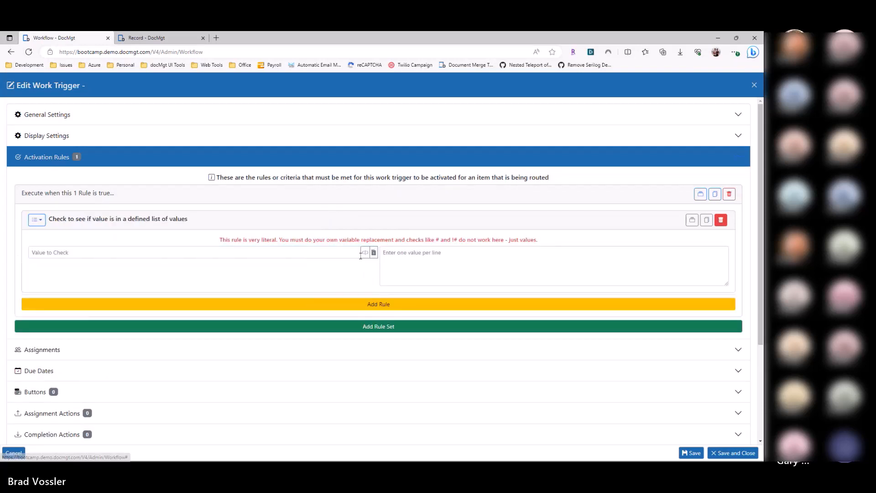
pyautogui.click(338, 282)
# Step: Enter ACME, ACME TWO and JOHNSON and JOHNSON on separate lines as the rule's allowed values
pyautogui.click(391, 269)
pyautogui.write('ACEM')
pyautogui.press('BackSpace')
pyautogui.press('BackSpace')
pyautogui.press('BackSpace')
pyautogui.write('ME')
pyautogui.press('Return')
pyautogui.write('ACME TWO')
pyautogui.press('Return')
pyautogui.write('JOHNSON and JOHSNON')
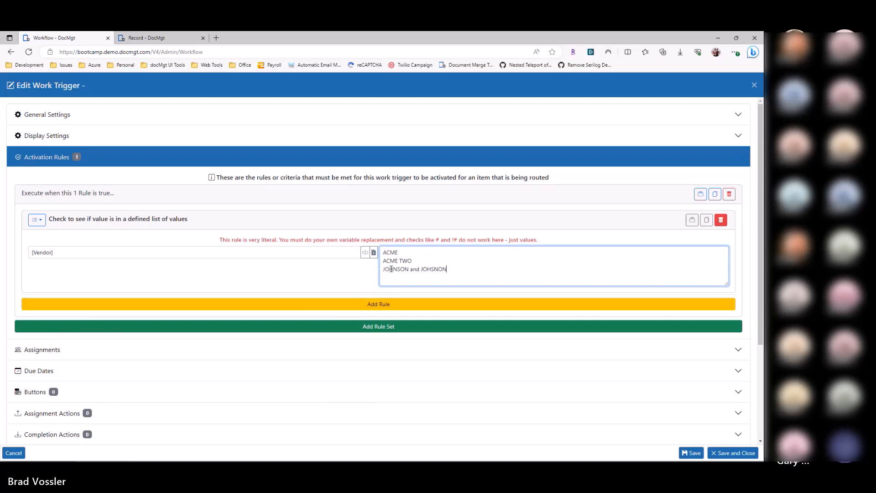
pyautogui.press('Delete')
pyautogui.press('Right')
pyautogui.write('S')
pyautogui.moveTo(383, 252); pyautogui.dragTo(471, 276)
pyautogui.click(353, 277)
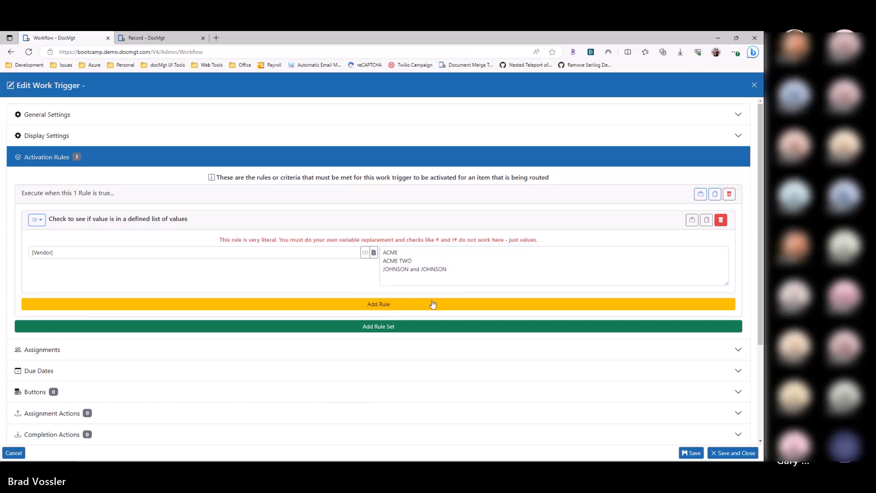
# Step: Change the vendor list rule to the Record Value Check type
pyautogui.click(41, 221)
pyautogui.click(41, 221)
pyautogui.moveTo(447, 272); pyautogui.dragTo(307, 235)
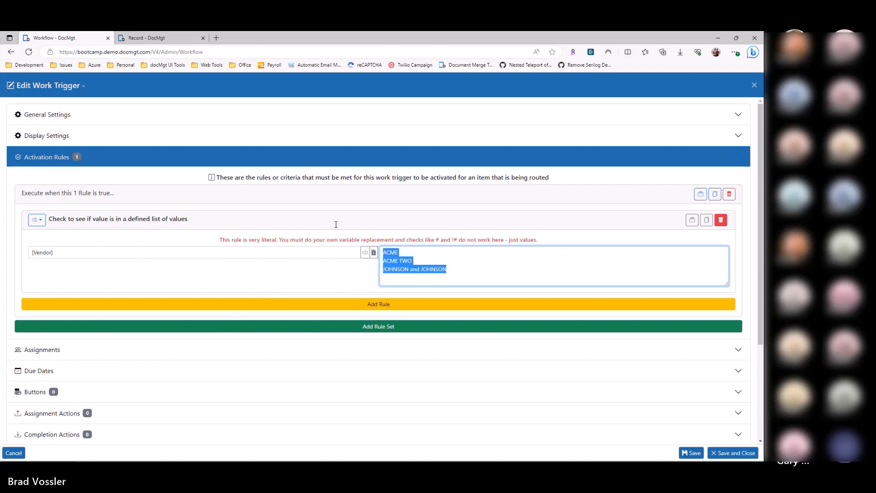
pyautogui.click(36, 220)
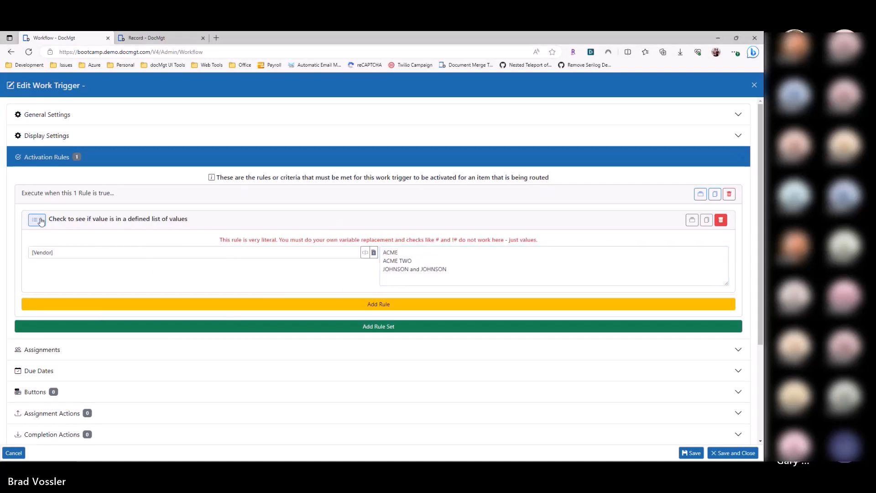
pyautogui.scroll(-4, 96, 315)
pyautogui.scroll(5, 92, 319)
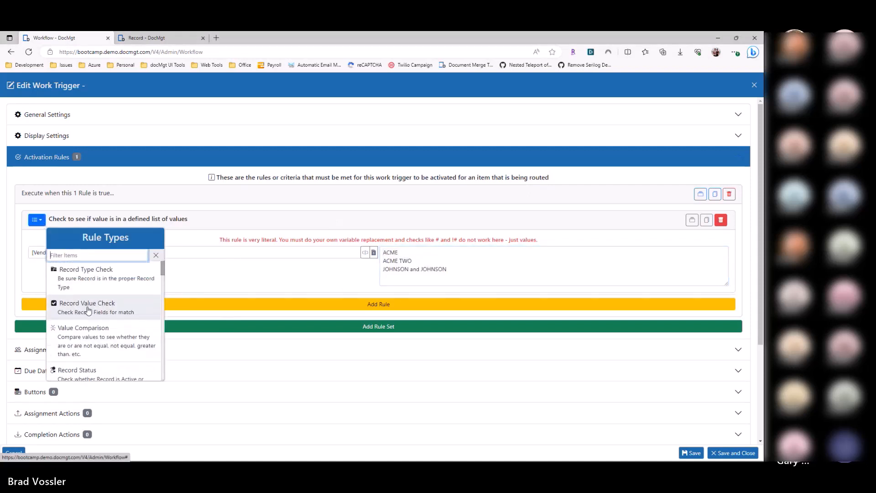
pyautogui.click(82, 312)
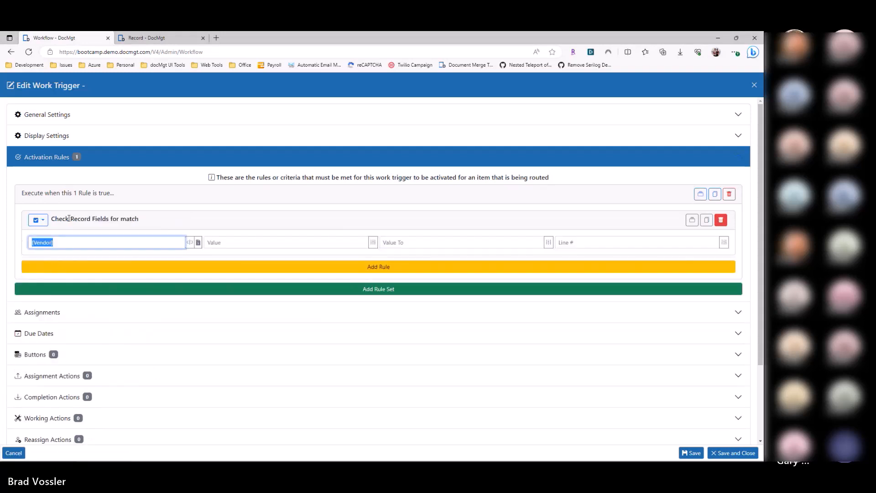
# Step: Switch the rule to Value Comparison and review its bracketed vendor field and the note about literal values
pyautogui.click(37, 220)
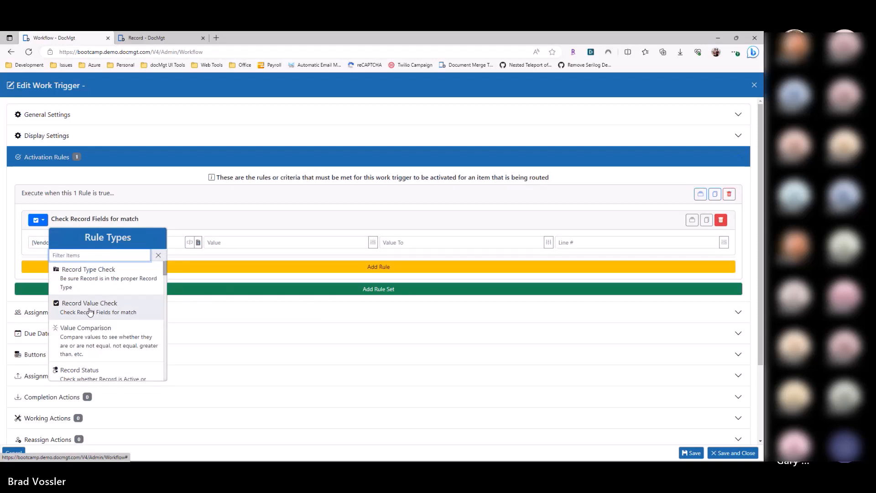
pyautogui.click(89, 333)
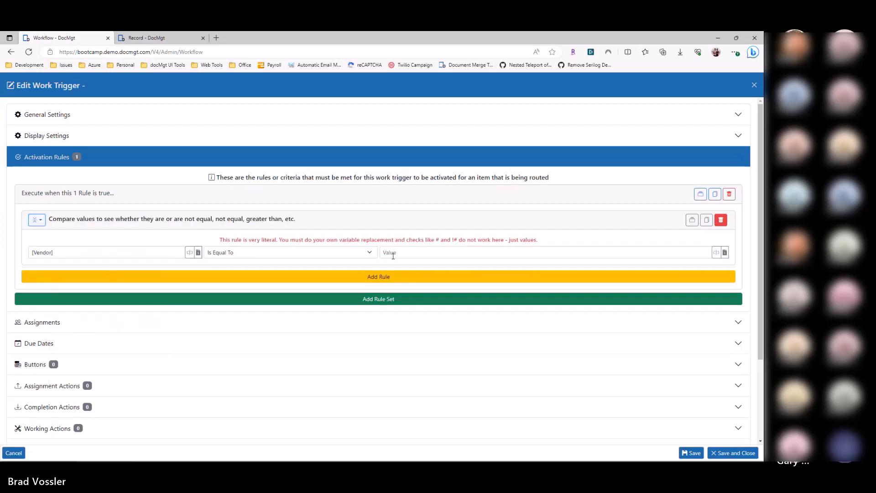
pyautogui.click(77, 250)
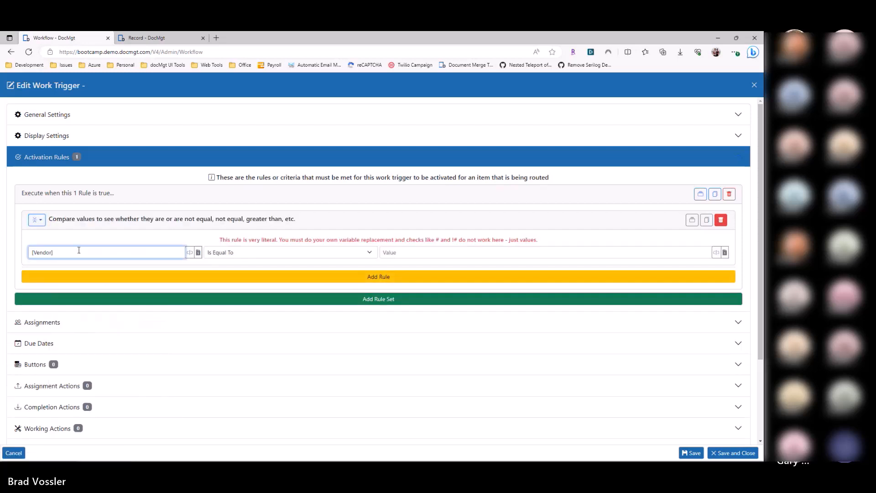
pyautogui.moveTo(58, 255)
pyautogui.mouseDown()
pyautogui.moveTo(24, 256)
pyautogui.moveTo(59, 252)
pyautogui.moveTo(51, 253)
pyautogui.mouseUp()
pyautogui.doubleClick(40, 252)
pyautogui.moveTo(219, 241); pyautogui.dragTo(494, 241)
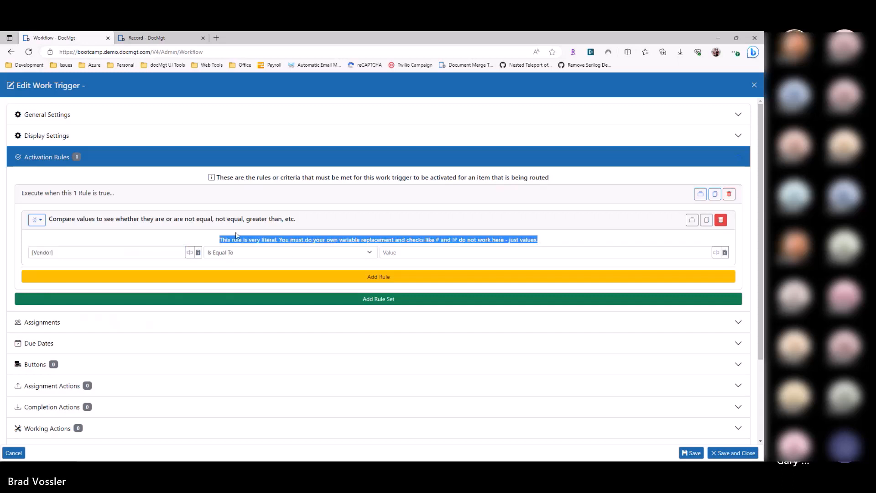
pyautogui.click(367, 240)
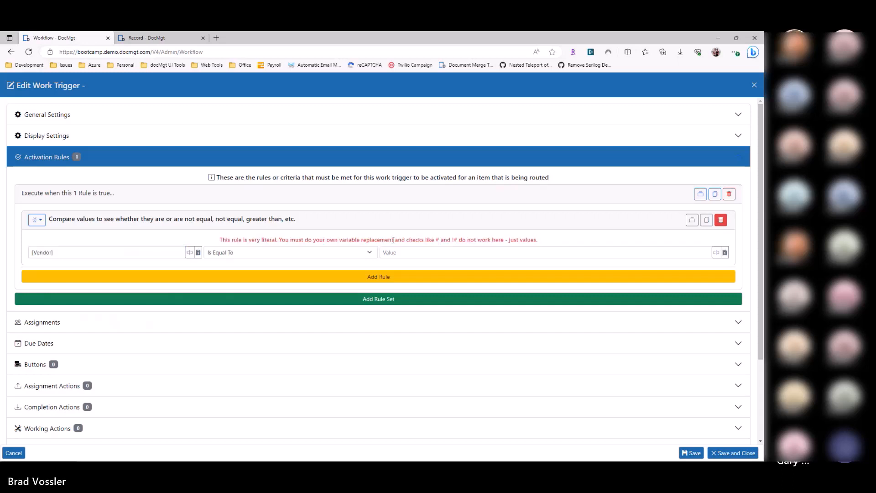
# Step: Change the rule back to Record Value Check and remove the brackets so the field name reads Vendor
pyautogui.click(37, 219)
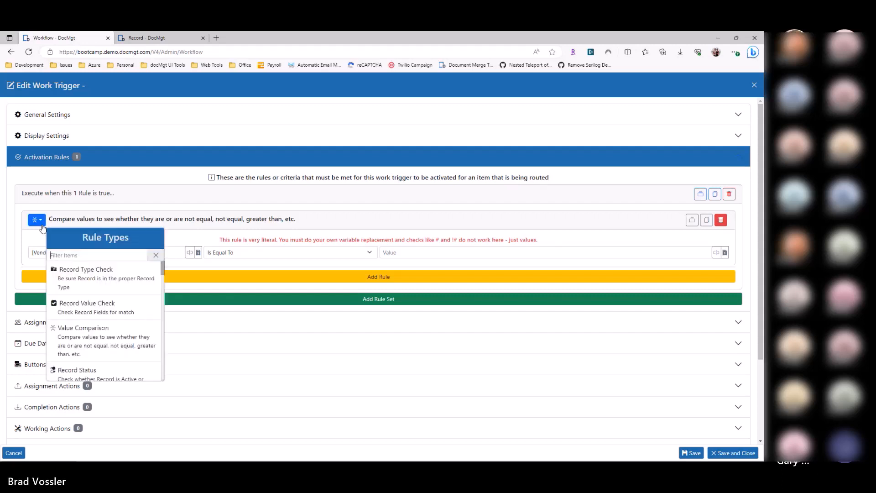
pyautogui.click(85, 300)
pyautogui.click(115, 242)
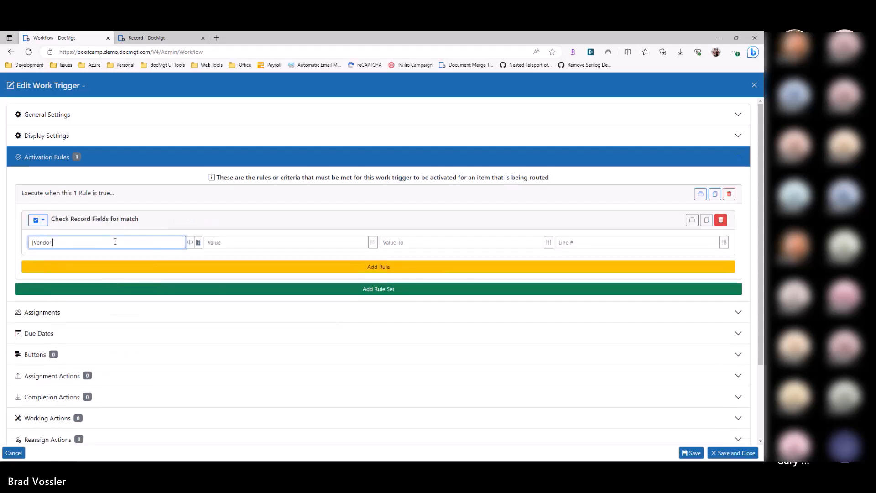
pyautogui.doubleClick(52, 243)
pyautogui.click(123, 230)
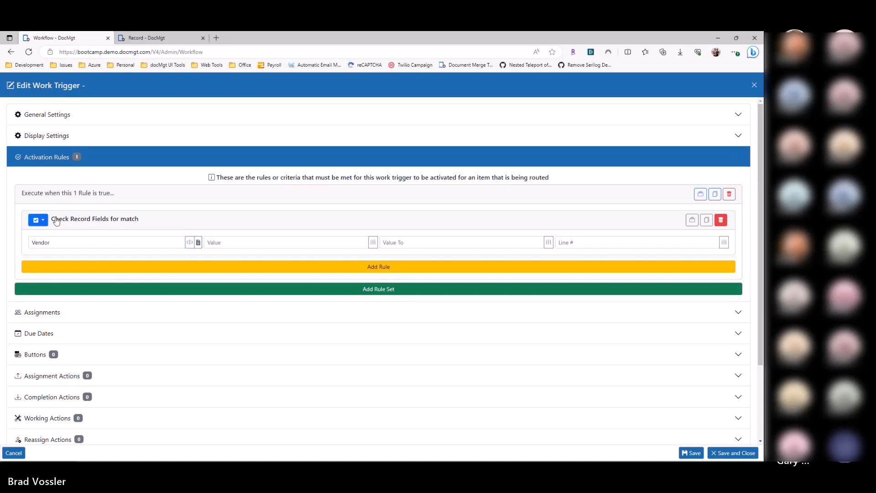
# Step: Collapse the rule set and close the work trigger editor without saving
pyautogui.click(60, 195)
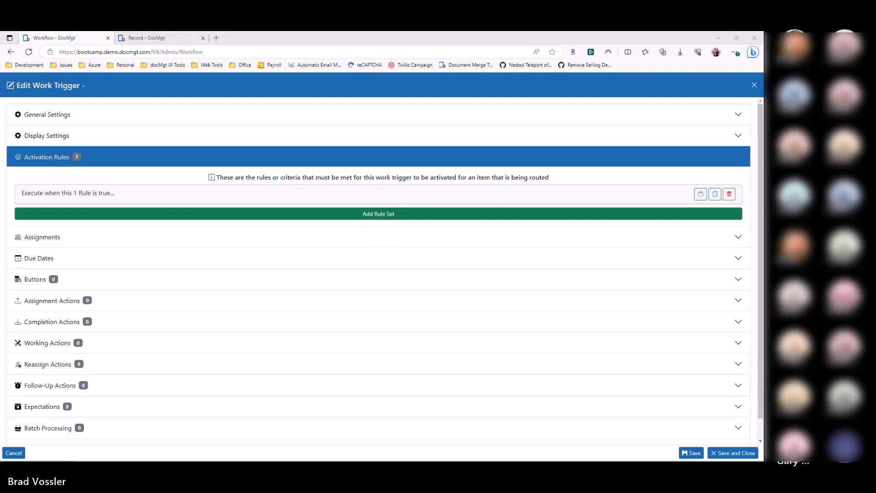
pyautogui.click(169, 182)
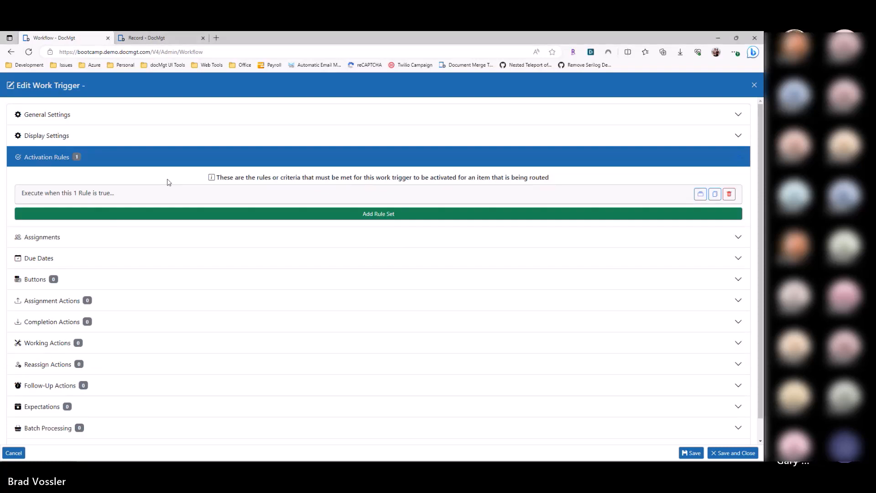
pyautogui.press('Escape')
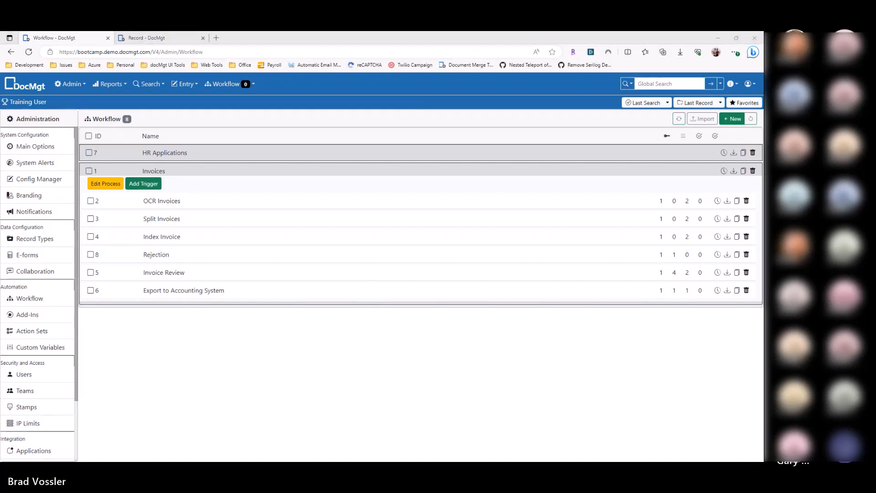
# Step: Switch to the article "Workflow Part 4 – Trigger Methods" and review its introduction and the Work Trigger Methods section
pyautogui.moveTo(440, 460); pyautogui.dragTo(269, 34)
pyautogui.scroll(6, 254, 243)
pyautogui.scroll(1, 254, 243)
pyautogui.moveTo(265, 159); pyautogui.dragTo(415, 178)
pyautogui.click(326, 199)
pyautogui.scroll(-1, 302, 214)
pyautogui.scroll(-2, 298, 216)
pyautogui.scroll(3, 255, 237)
pyautogui.scroll(-3, 217, 281)
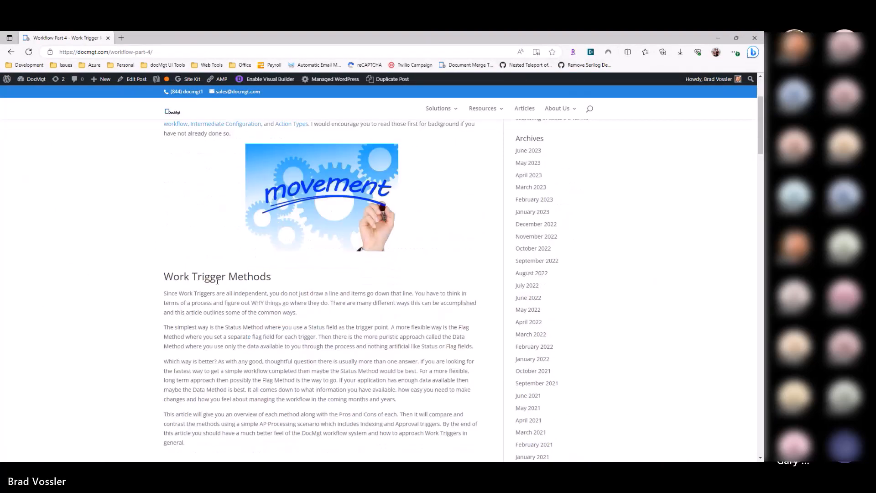
# Step: Review the article's Status Method, Flag Method and Missing Flag Method sections, highlighting each heading
pyautogui.scroll(-5, 217, 282)
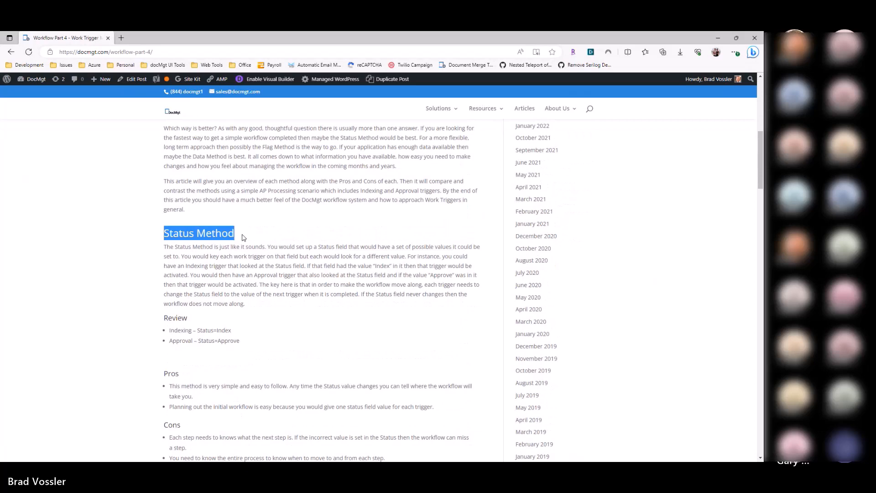
pyautogui.scroll(-5, 242, 236)
pyautogui.moveTo(161, 296); pyautogui.dragTo(264, 300)
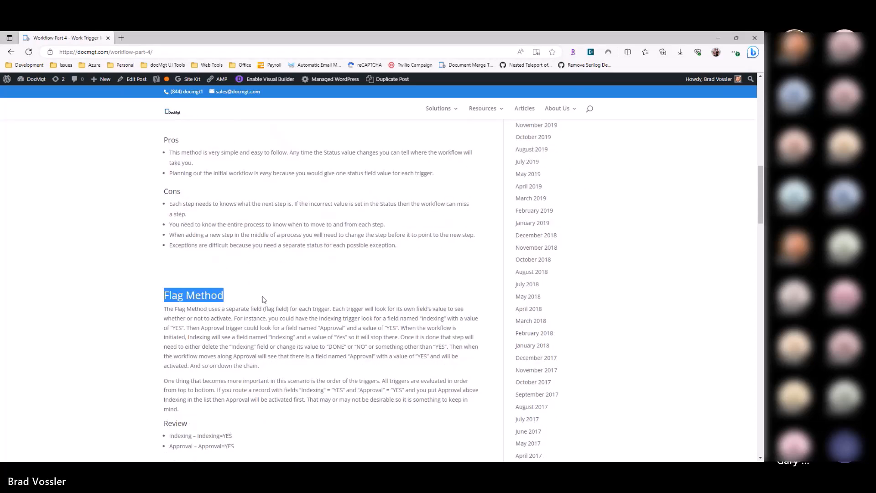
pyautogui.scroll(-7, 263, 299)
pyautogui.moveTo(164, 295); pyautogui.dragTo(283, 298)
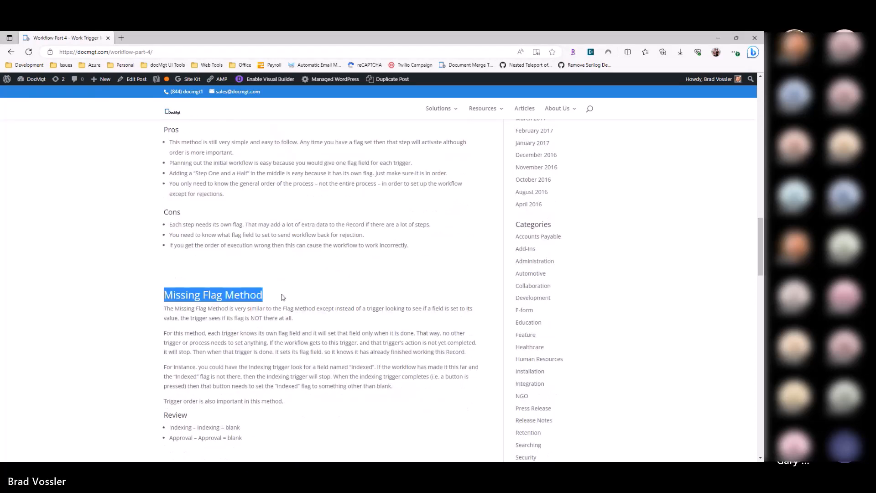
pyautogui.doubleClick(190, 302)
pyautogui.scroll(-5, 256, 311)
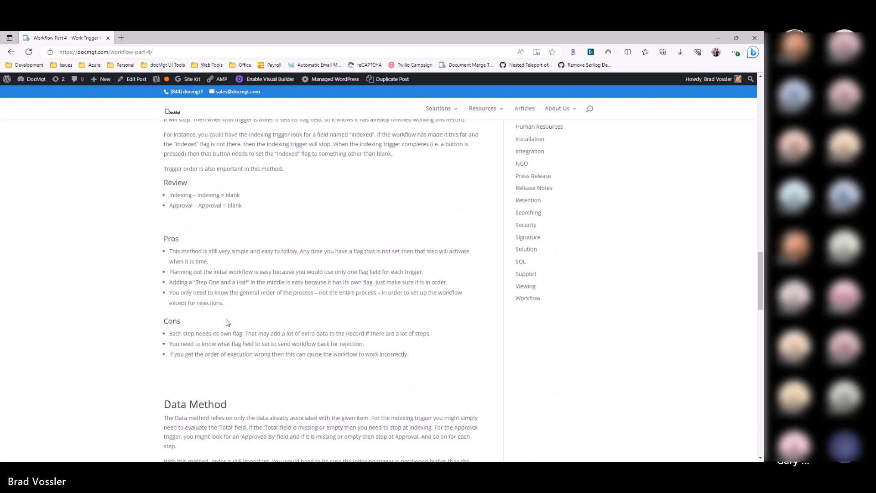
# Step: Review the Data Method and the Flag and Data Method Hybrid sections of the article, highlighting their headings
pyautogui.scroll(-4, 228, 322)
pyautogui.moveTo(164, 228); pyautogui.dragTo(247, 229)
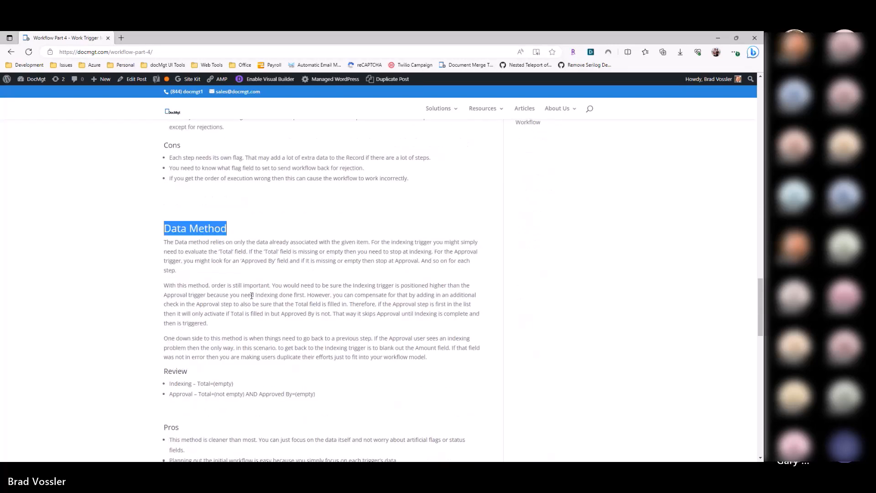
pyautogui.scroll(-6, 251, 299)
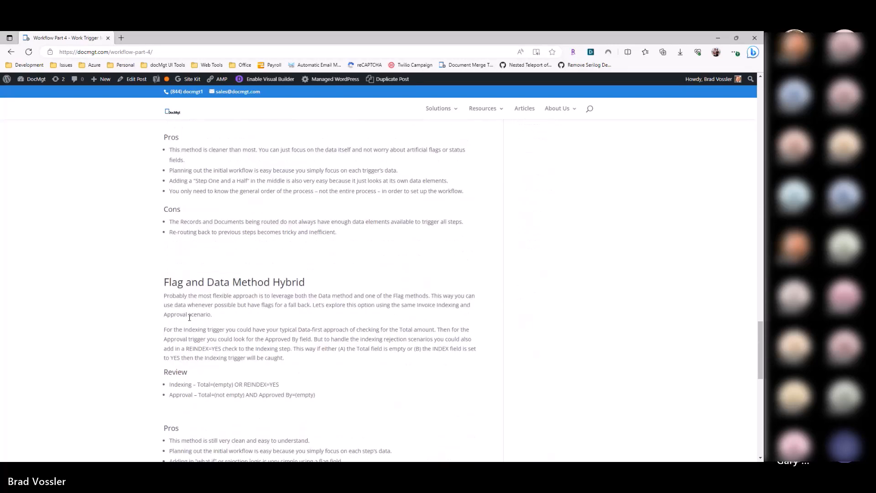
pyautogui.moveTo(169, 281); pyautogui.dragTo(317, 281)
pyautogui.scroll(20, 315, 281)
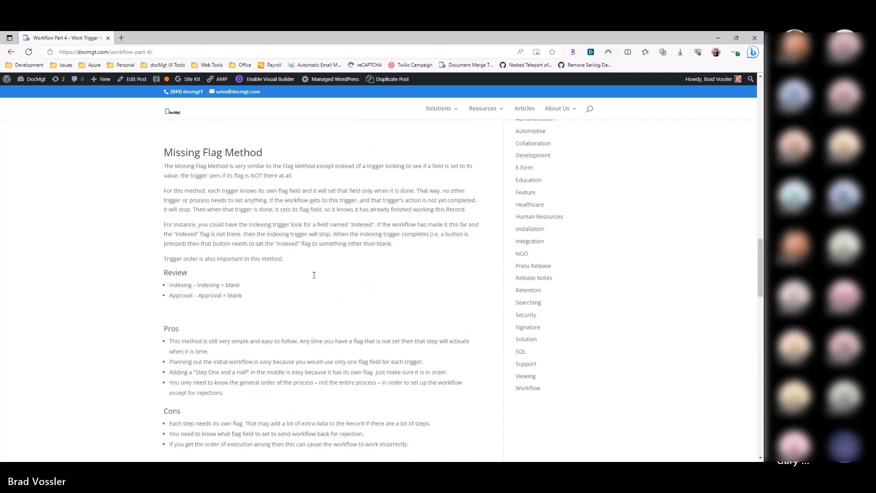
# Step: Return to the DocMgt workflow list and add a trigger named Review Application to the HR Applications process
pyautogui.hotkey('alt', 'Tab')
pyautogui.click(184, 152)
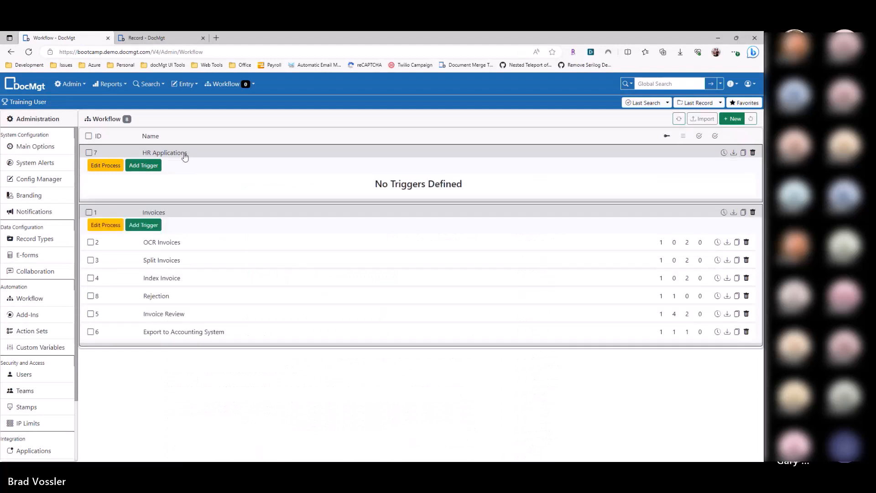
pyautogui.click(153, 168)
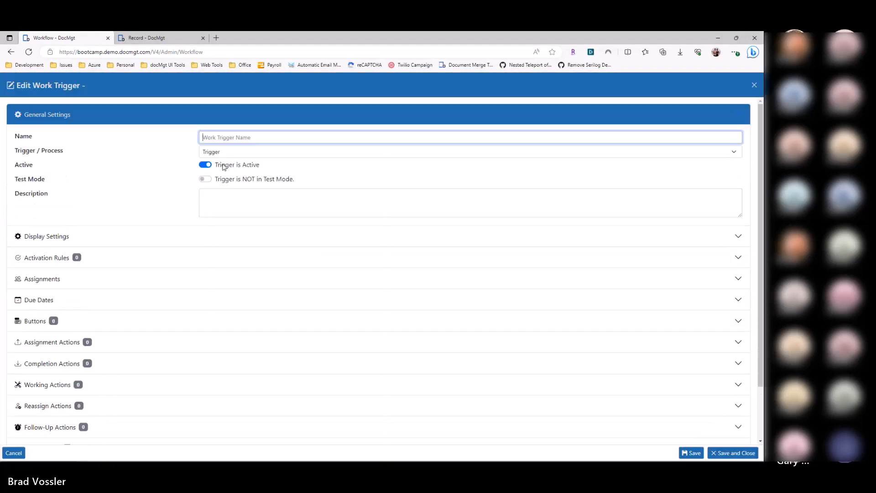
pyautogui.write('Review Application')
# Step: Add an activation rule set to the Review Application trigger that checks the Status field for the value Review
pyautogui.click(92, 255)
pyautogui.click(140, 207)
pyautogui.click(68, 243)
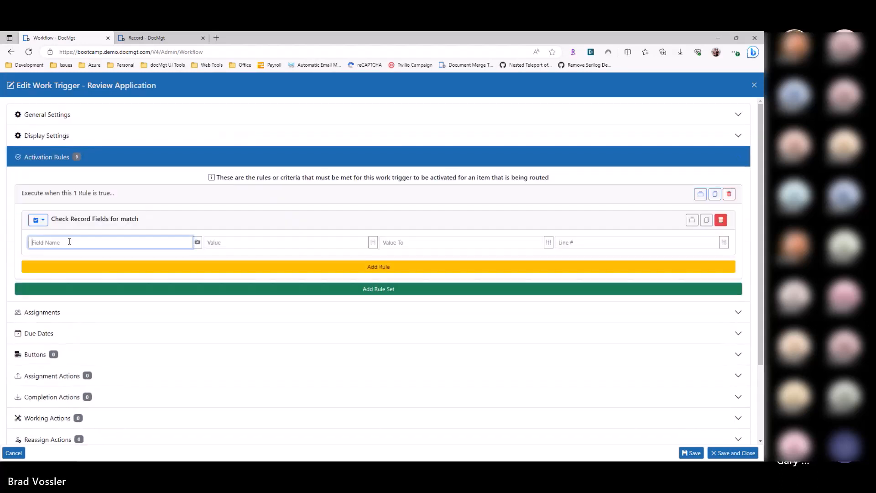
pyautogui.write('Status')
pyautogui.press('Tab')
pyautogui.write('Review')
# Step: Assign the Review Application trigger statically to the AP-Indexing team
pyautogui.click(65, 320)
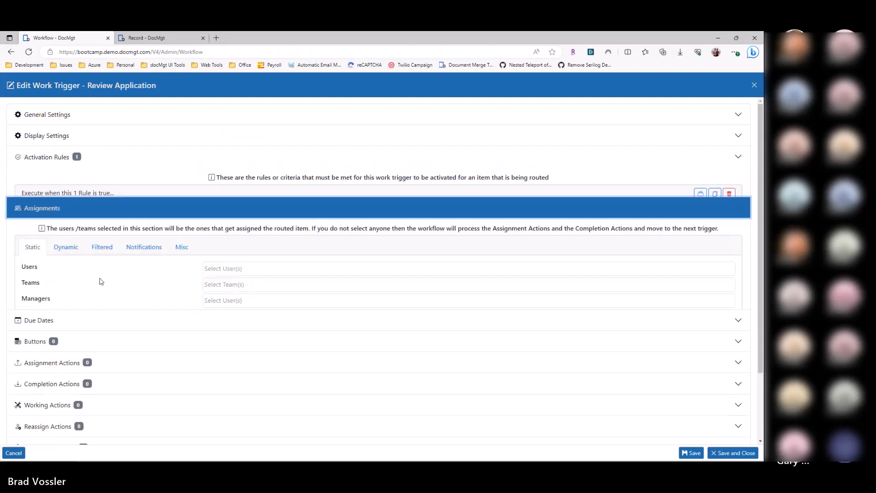
pyautogui.click(237, 254)
pyautogui.click(221, 268)
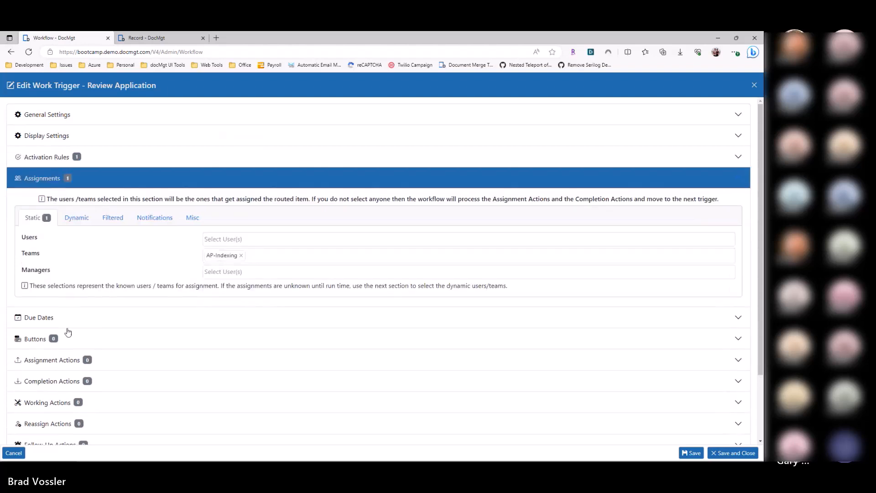
# Step: Add a button with the text OK to the Review Application trigger
pyautogui.click(77, 340)
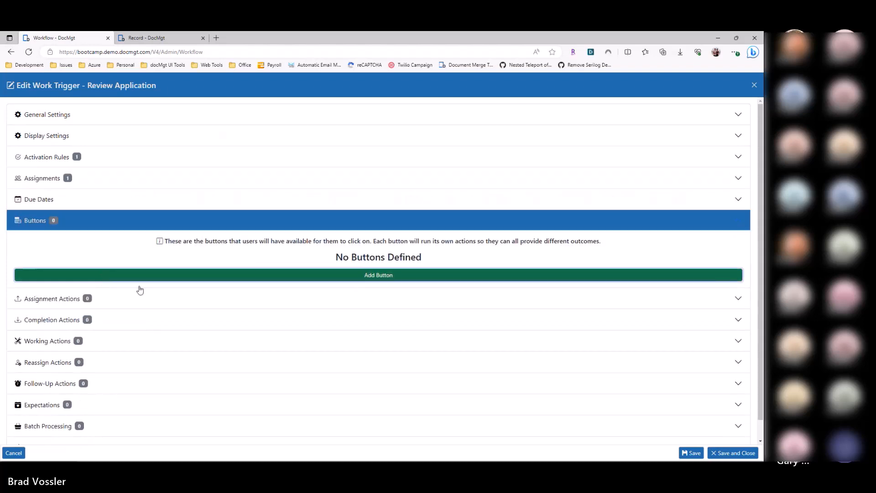
pyautogui.click(101, 276)
pyautogui.write('OK')
# Step: Give the OK button a Record Field Update action setting Status to Hire, and save and close the trigger
pyautogui.click(38, 283)
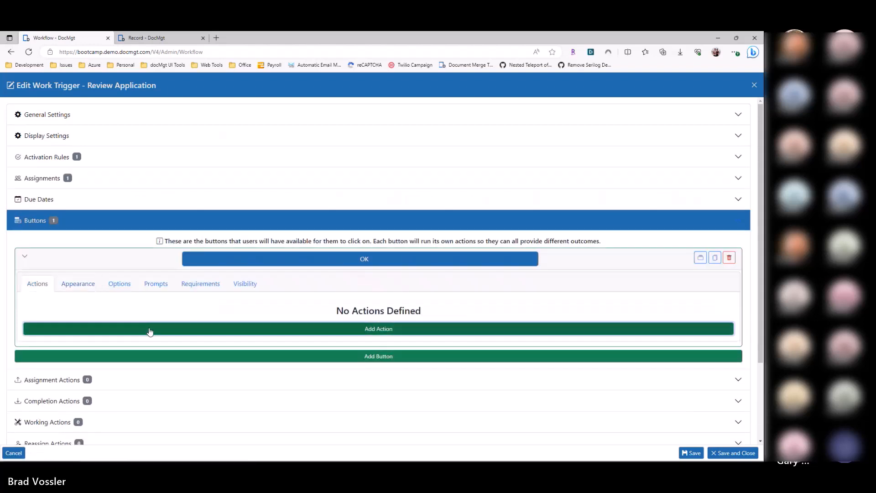
pyautogui.click(150, 328)
pyautogui.click(107, 375)
pyautogui.write('Status')
pyautogui.press('Tab')
pyautogui.write('hire')
pyautogui.press('Delete')
pyautogui.write('H')
pyautogui.scroll(-4, 215, 248)
pyautogui.click(725, 453)
# Step: Add a second HR Applications trigger named Hire with an activation rule checking the Status field for Hire
pyautogui.click(142, 165)
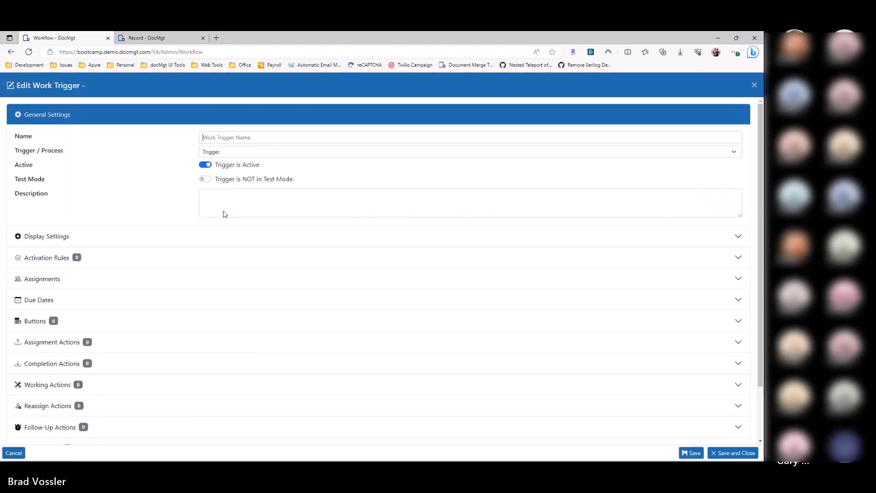
pyautogui.write('Hire')
pyautogui.click(46, 258)
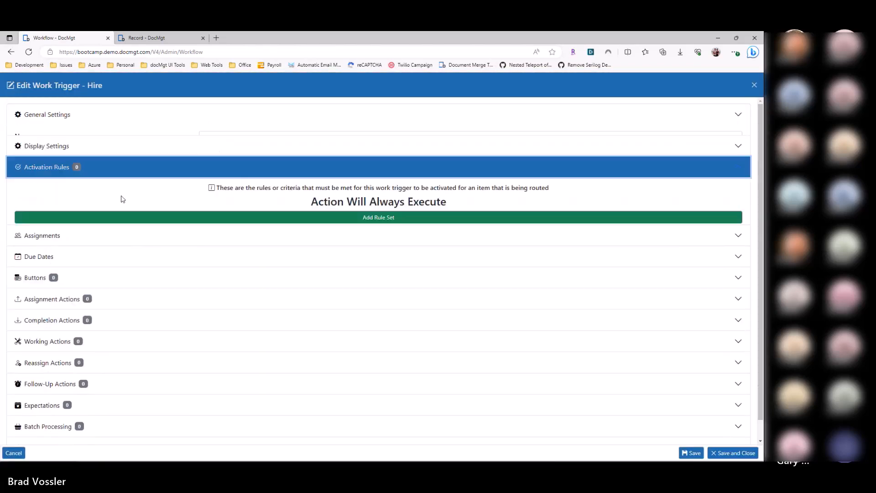
pyautogui.click(105, 217)
pyautogui.click(76, 242)
pyautogui.write('Satus')
pyautogui.press('Tab')
pyautogui.write('Hire')
# Step: Assign the Hire trigger statically to the AP-Indexing team
pyautogui.click(81, 312)
pyautogui.click(215, 254)
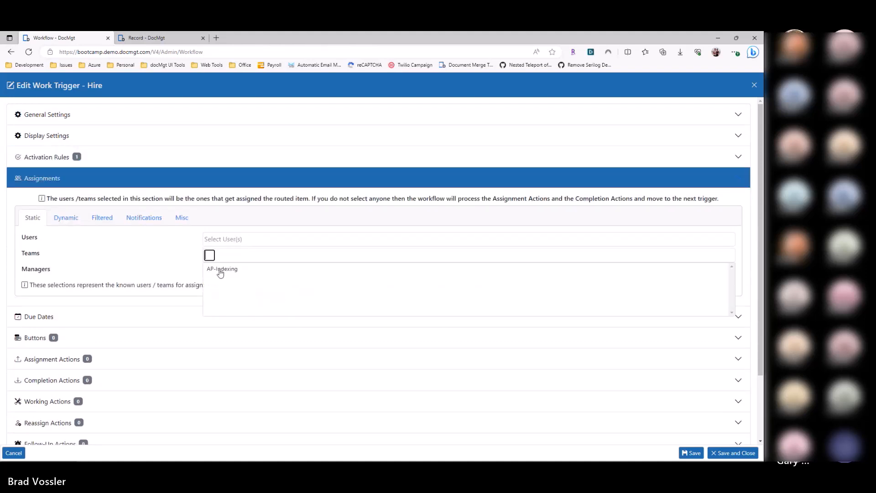
pyautogui.click(223, 269)
# Step: Add a button with the text Done to the Hire trigger
pyautogui.click(66, 338)
pyautogui.click(192, 276)
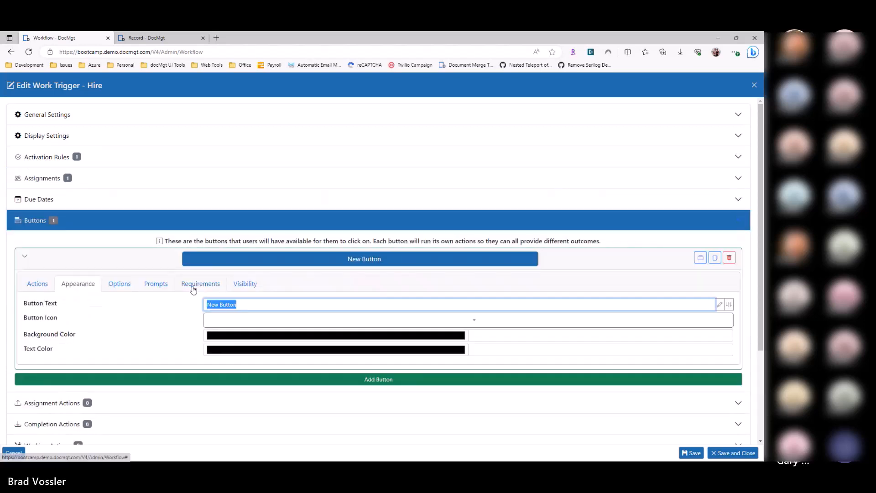
pyautogui.write('Done')
# Step: Give the Done button a Record Field Update action setting Status to Done, and save and close the trigger
pyautogui.click(37, 283)
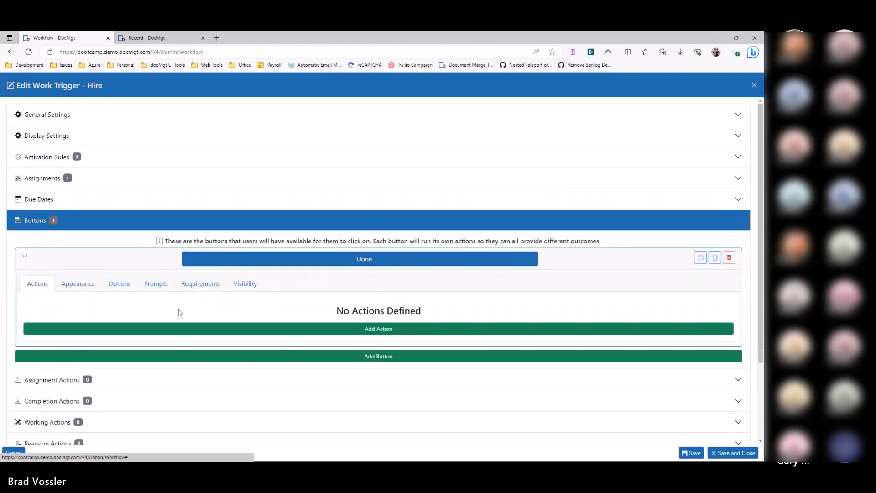
pyautogui.click(176, 331)
pyautogui.click(127, 379)
pyautogui.write('Status')
pyautogui.press('Tab')
pyautogui.write('Done')
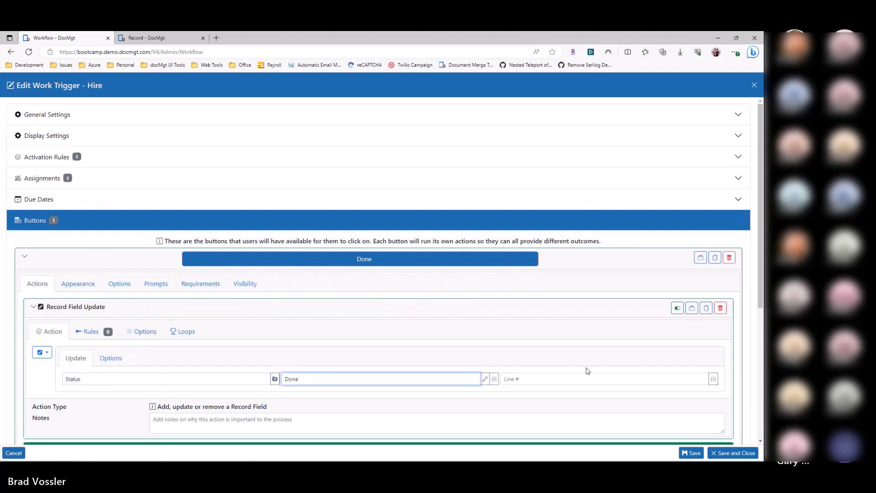
pyautogui.click(723, 453)
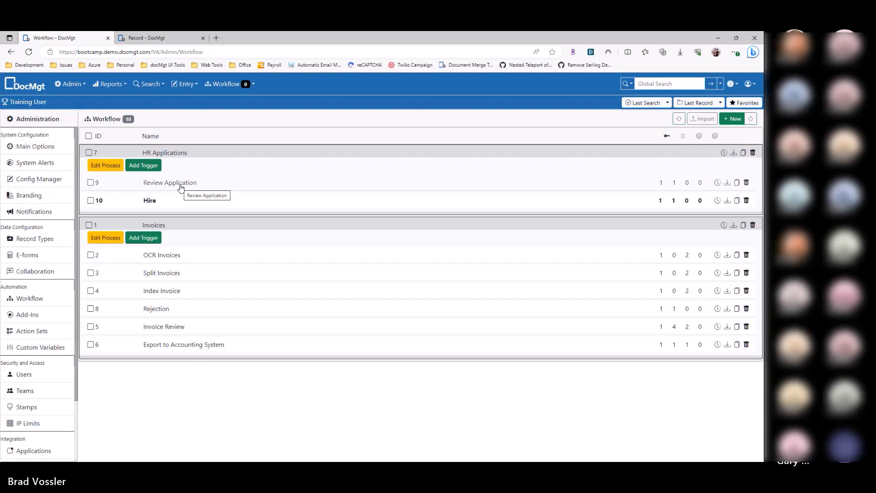
# Step: Open the Review Application trigger, examine its Status activation rule, and save and close it
pyautogui.click(181, 185)
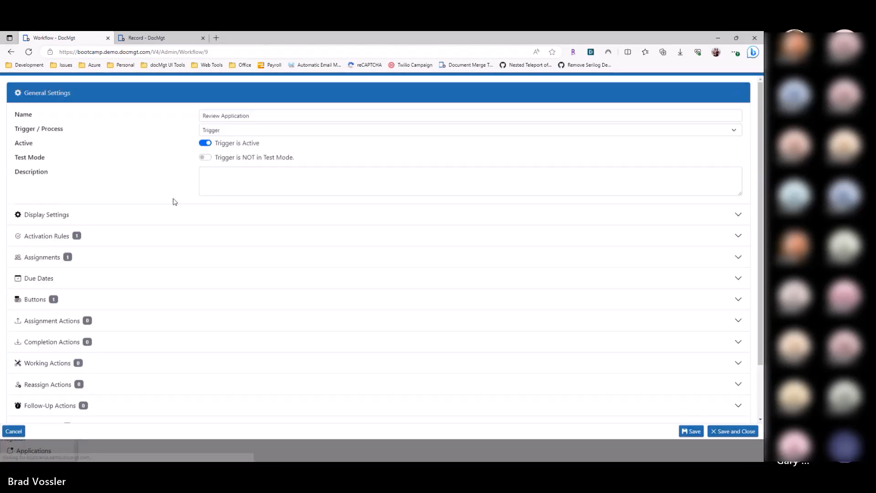
pyautogui.click(91, 256)
pyautogui.click(58, 240)
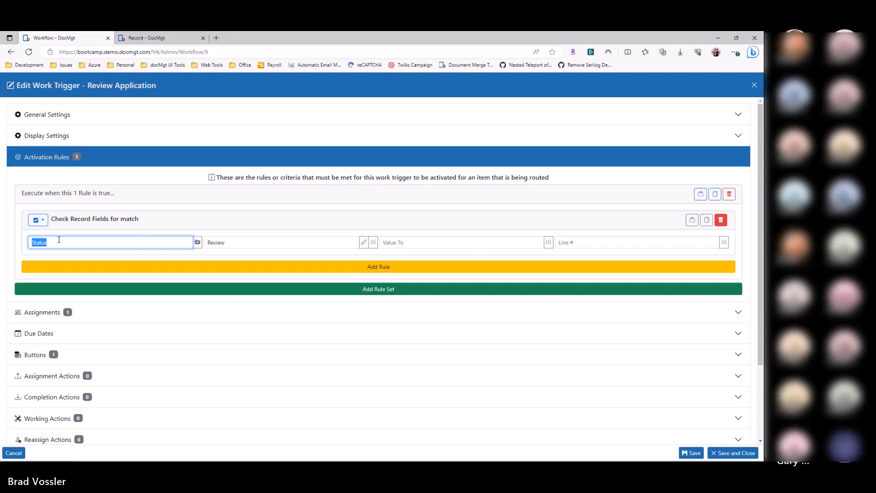
pyautogui.click(745, 453)
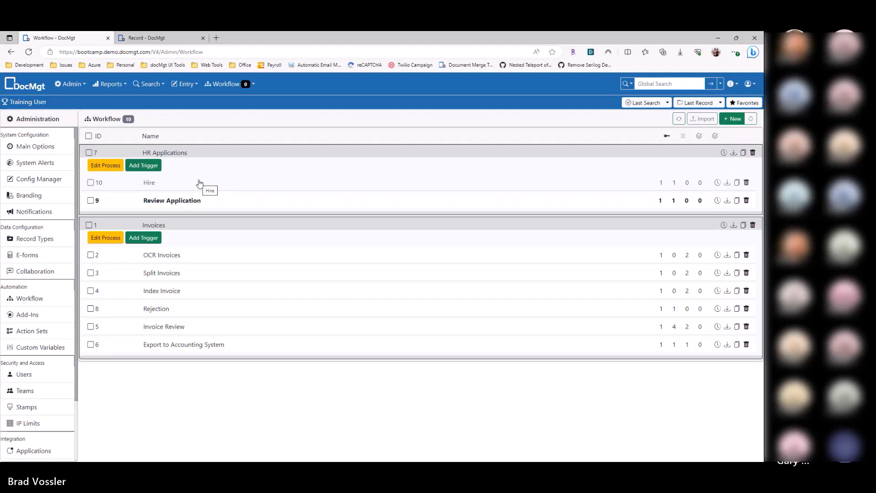
# Step: Reorder the HR Applications triggers so that Hire sits above Review Application, and save the order
pyautogui.moveTo(197, 206); pyautogui.dragTo(197, 183)
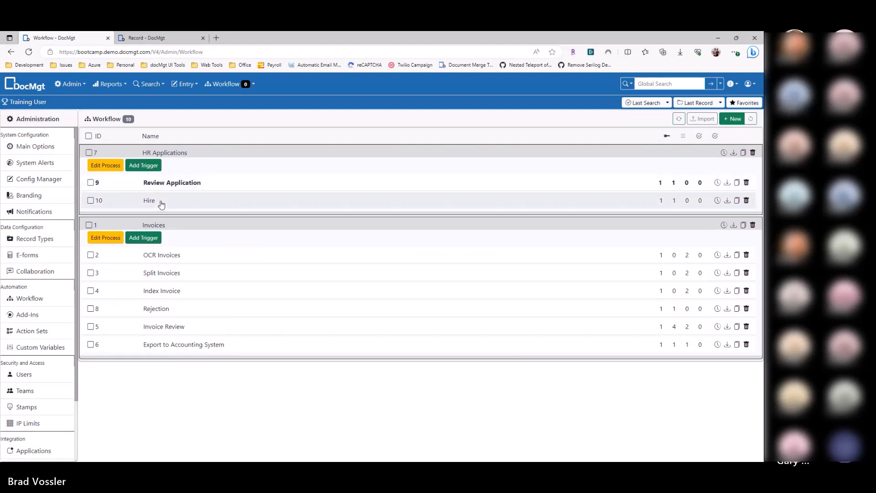
pyautogui.moveTo(162, 204); pyautogui.dragTo(236, 178)
pyautogui.click(643, 119)
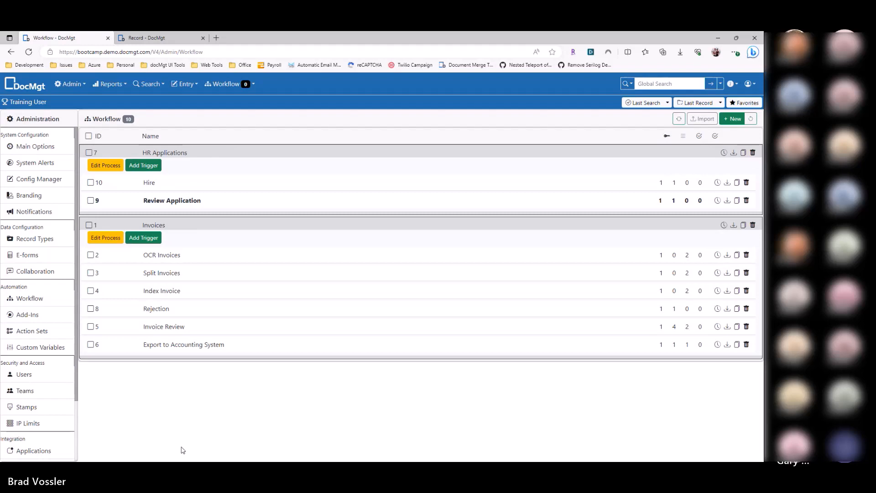
# Step: Switch to the trigger methods article and review the pros and cons of the Status Method
pyautogui.hotkey('alt', 'Tab')
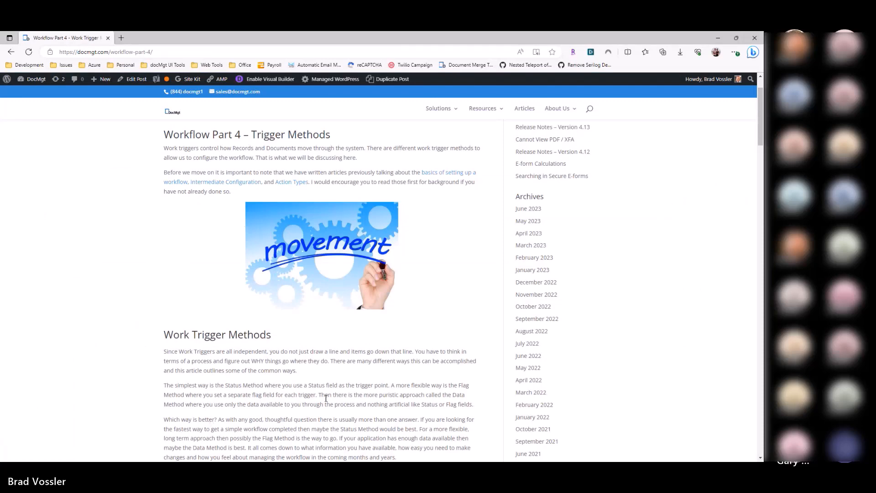
pyautogui.scroll(-10, 326, 398)
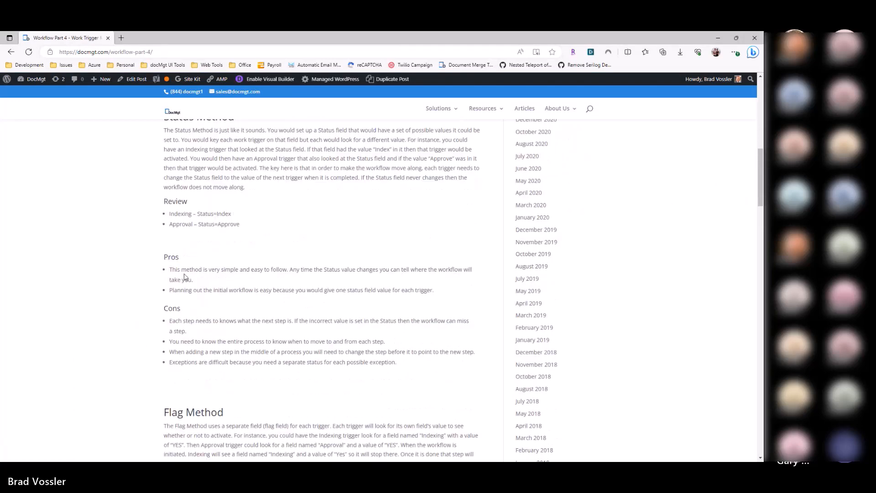
pyautogui.moveTo(246, 272); pyautogui.dragTo(314, 279)
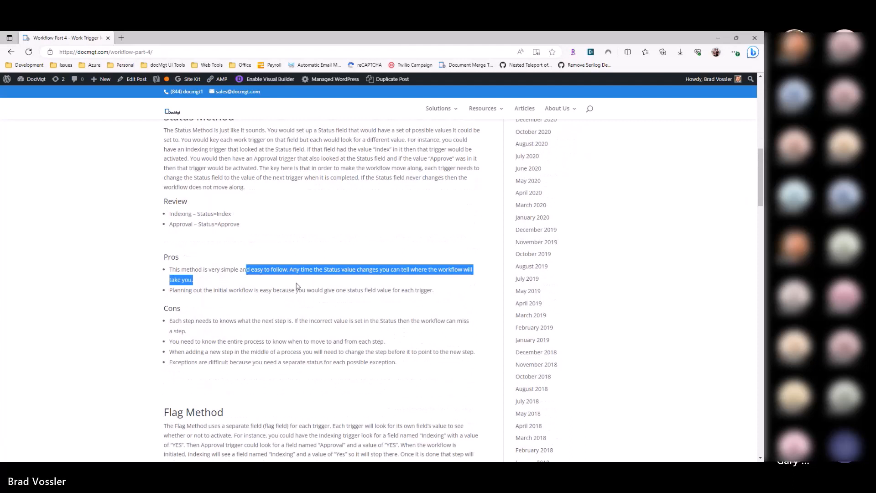
pyautogui.click(297, 286)
pyautogui.moveTo(189, 291); pyautogui.dragTo(280, 291)
pyautogui.click(298, 299)
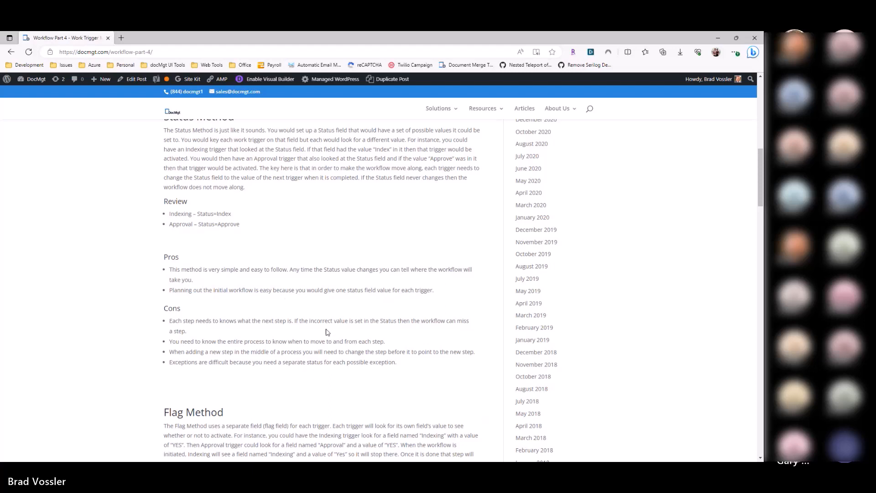
pyautogui.doubleClick(300, 321)
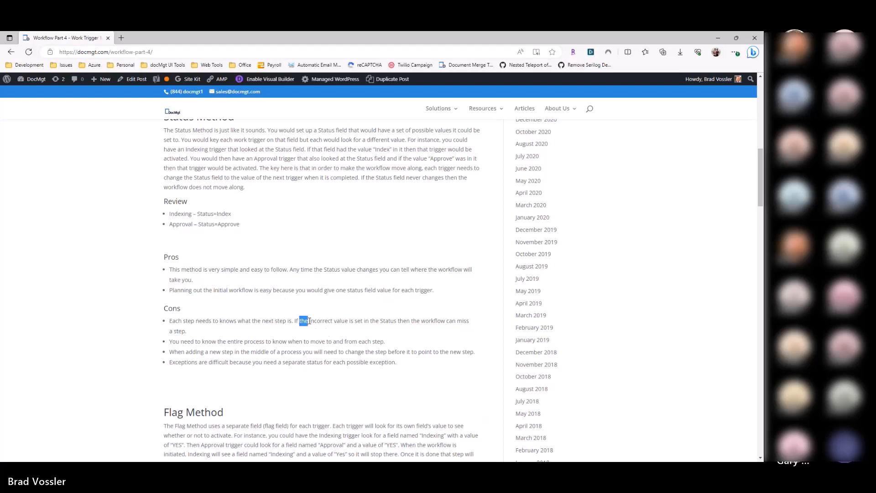
pyautogui.click(259, 321)
pyautogui.moveTo(173, 341); pyautogui.dragTo(381, 339)
pyautogui.moveTo(172, 352); pyautogui.dragTo(353, 352)
pyautogui.click(236, 352)
# Step: Switch back to the DocMgt workflow list, move the Hire trigger below Review Application, and save the order
pyautogui.hotkey('alt', 'Tab')
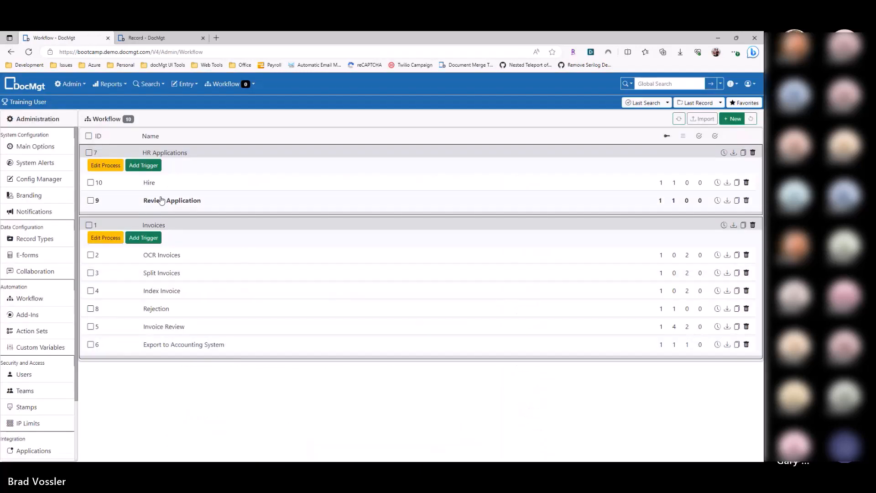
pyautogui.moveTo(160, 183); pyautogui.dragTo(166, 201)
pyautogui.click(653, 119)
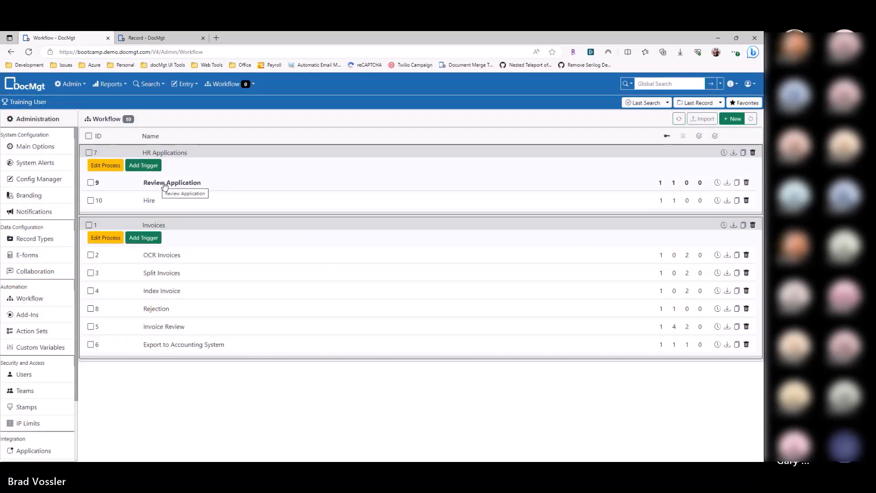
# Step: Open the Review Application trigger, examine the status update action of its button, and close the editor without saving
pyautogui.click(161, 184)
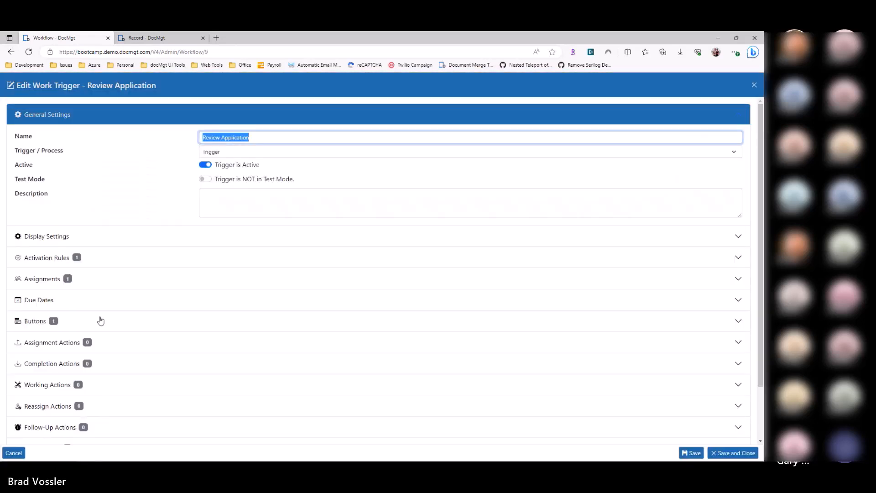
pyautogui.click(101, 321)
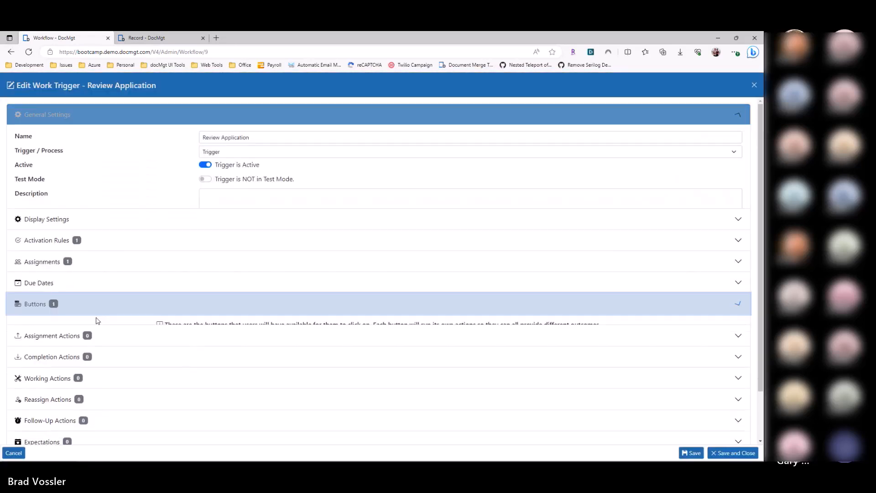
pyautogui.click(91, 263)
pyautogui.click(99, 305)
pyautogui.click(289, 380)
pyautogui.press('Escape')
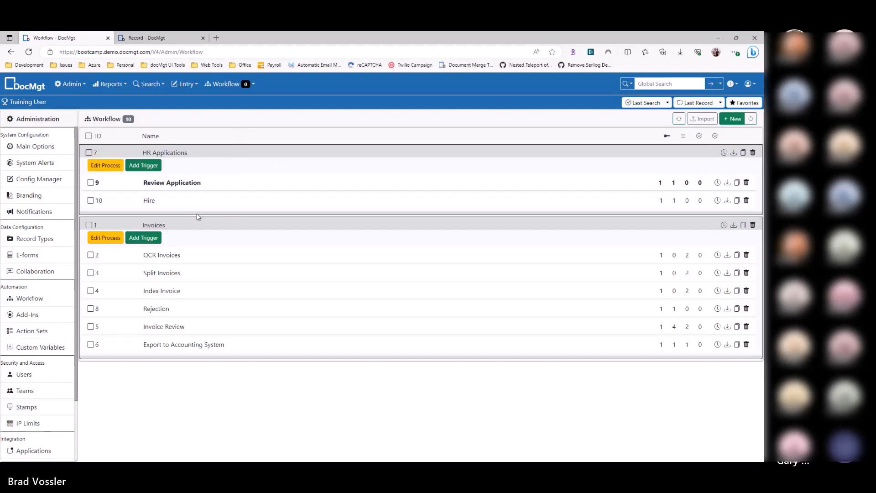
# Step: Switch to the trigger methods article and go past the Status Method section to the Flag Method section
pyautogui.hotkey('alt', 'Tab')
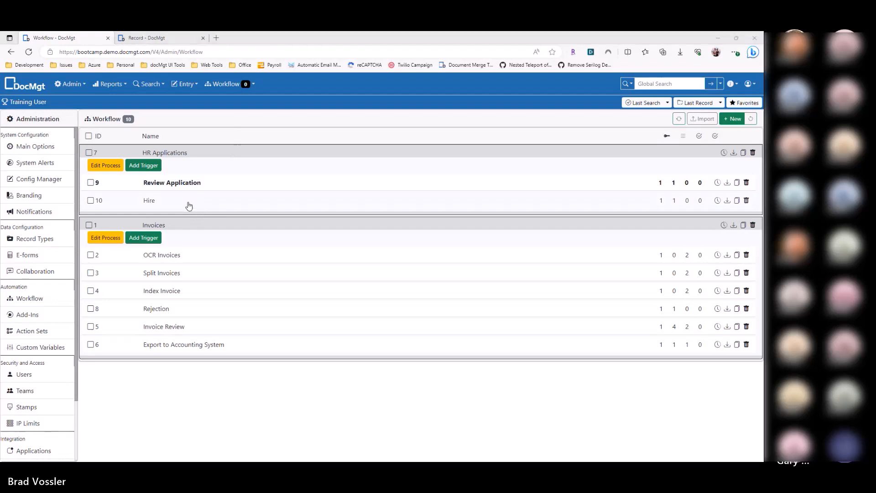
pyautogui.scroll(6, 272, 216)
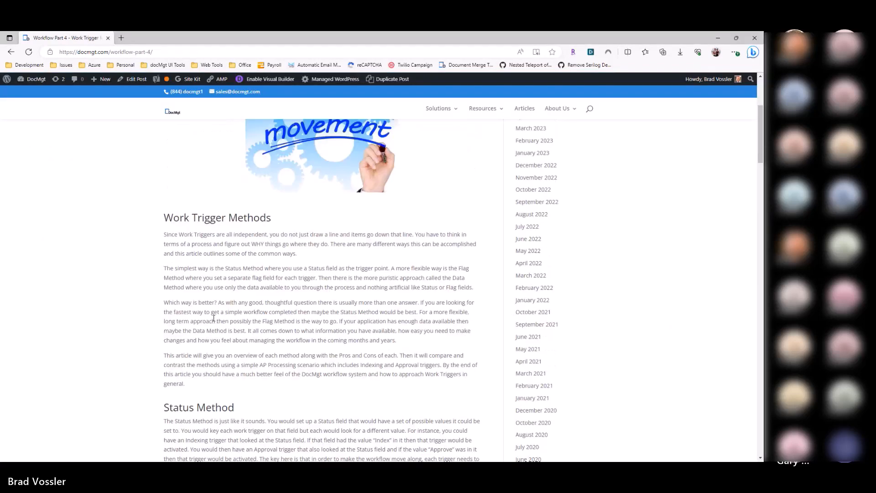
pyautogui.scroll(-2, 157, 294)
pyautogui.moveTo(157, 294); pyautogui.dragTo(216, 292)
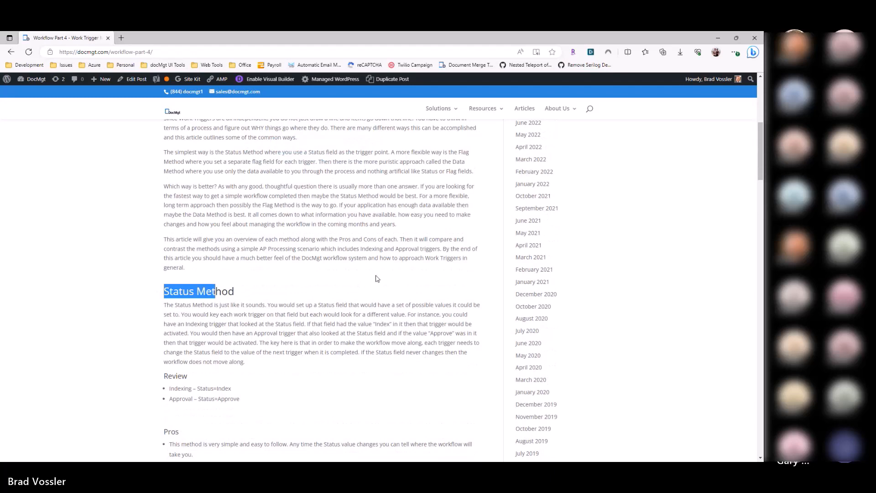
pyautogui.scroll(-7, 377, 279)
pyautogui.moveTo(160, 238); pyautogui.dragTo(248, 242)
# Step: Switch back to the DocMgt workflow list and set the Review Application trigger's activation rule to match field Reviewed with value NO
pyautogui.hotkey('alt', 'Tab')
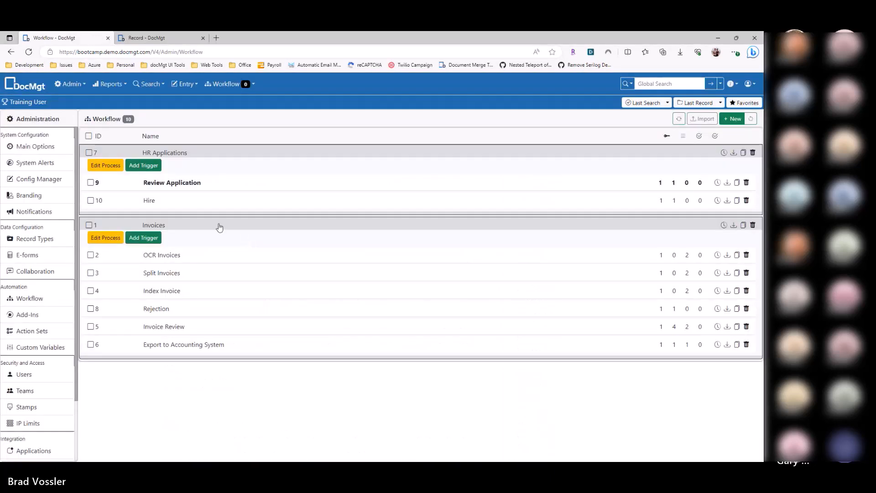
pyautogui.click(176, 183)
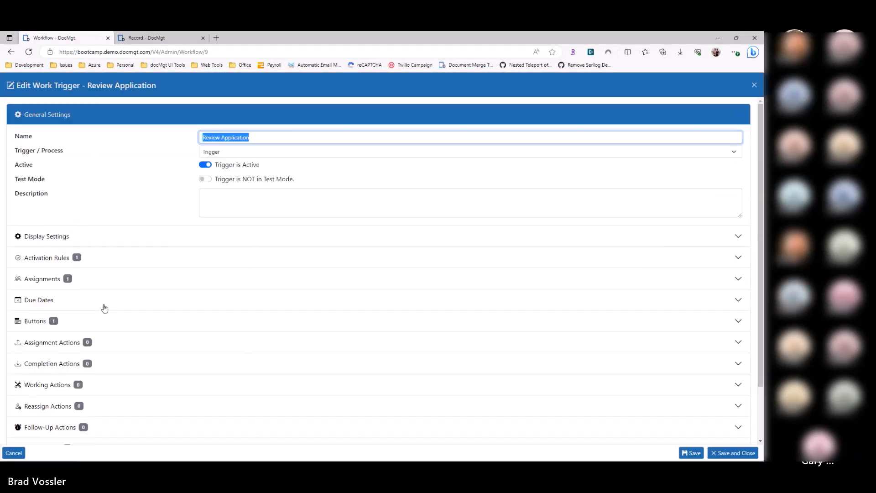
pyautogui.click(107, 257)
pyautogui.doubleClick(104, 242)
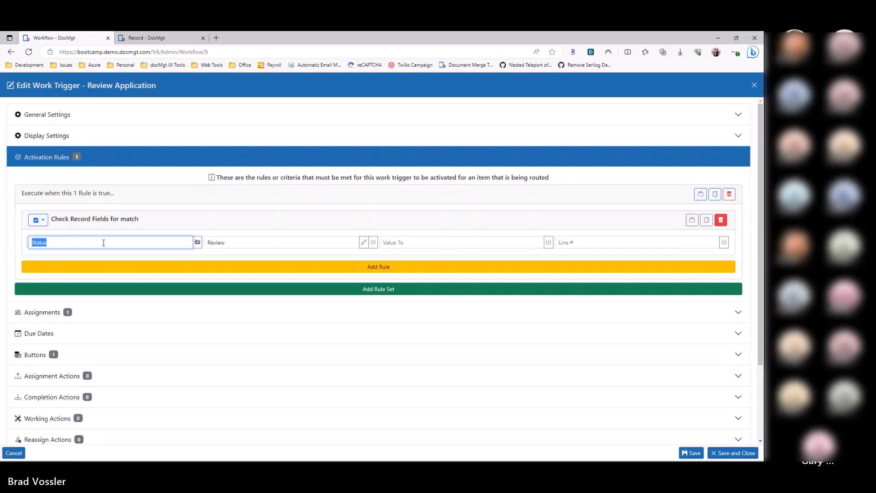
pyautogui.write('Revioew')
pyautogui.press('BackSpace')
pyautogui.press('BackSpace')
pyautogui.write('ewed')
pyautogui.press('Tab')
pyautogui.write('NO')
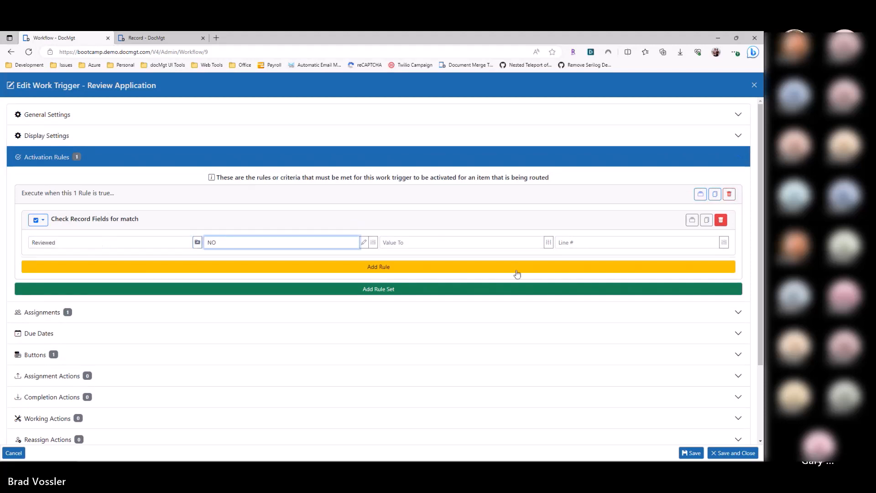
# Step: Change the field update action of Review Application's OK button to set Reviewed to YES, and save and close the trigger
pyautogui.click(79, 354)
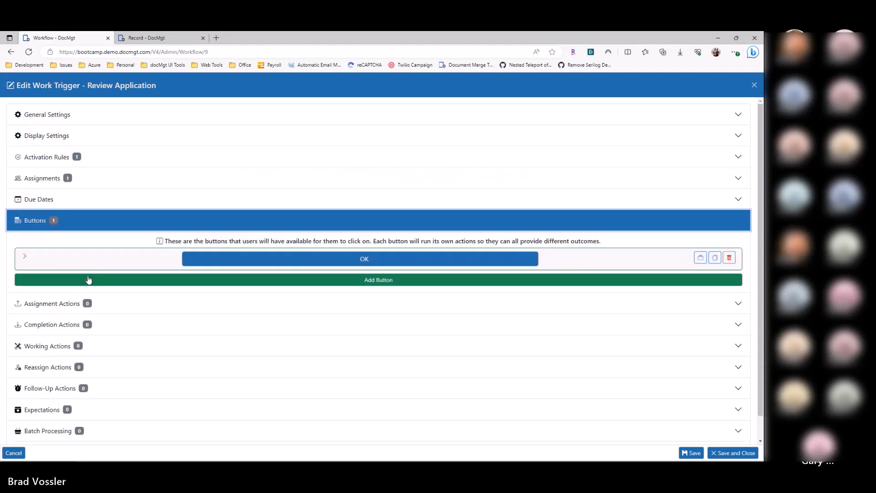
pyautogui.click(86, 260)
pyautogui.click(117, 311)
pyautogui.click(127, 373)
pyautogui.doubleClick(125, 372)
pyautogui.write('Reviewed')
pyautogui.press('Tab')
pyautogui.write('YES')
pyautogui.click(733, 452)
# Step: Open the Hire trigger and set its activation rule to match field Hired with value NO
pyautogui.click(150, 201)
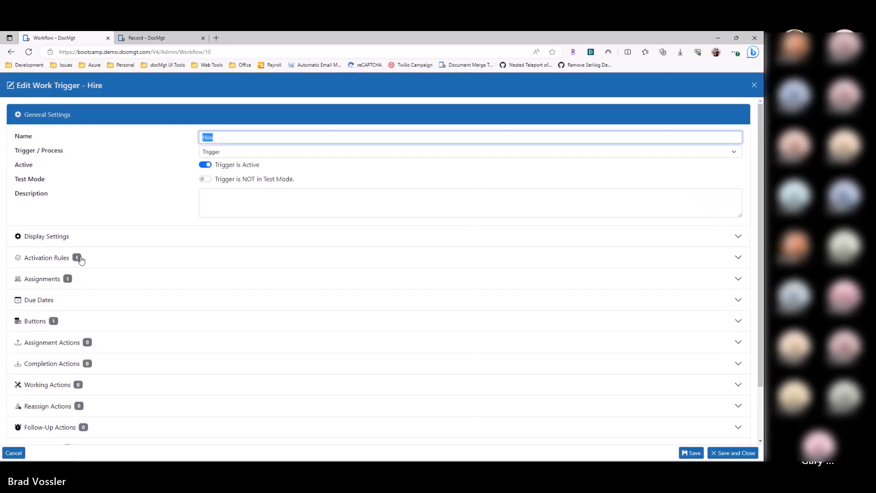
pyautogui.click(82, 258)
pyautogui.click(91, 242)
pyautogui.write('Hired')
pyautogui.press('Tab')
pyautogui.write('NO')
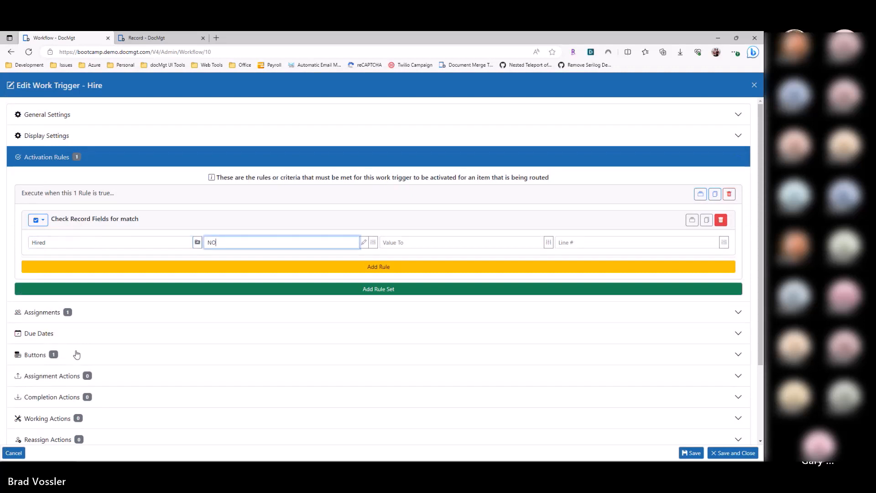
# Step: Change the field update action of the Hire trigger's button to set Hired to YES, and save and close the trigger
pyautogui.click(78, 355)
pyautogui.click(82, 261)
pyautogui.click(97, 310)
pyautogui.doubleClick(122, 374)
pyautogui.write('HIRE')
pyautogui.press('BackSpace')
pyautogui.press('BackSpace')
pyautogui.press('BackSpace')
pyautogui.write('iored')
pyautogui.press('Tab')
pyautogui.write('YES')
pyautogui.click(75, 383)
pyautogui.press('BackSpace')
pyautogui.click(733, 453)
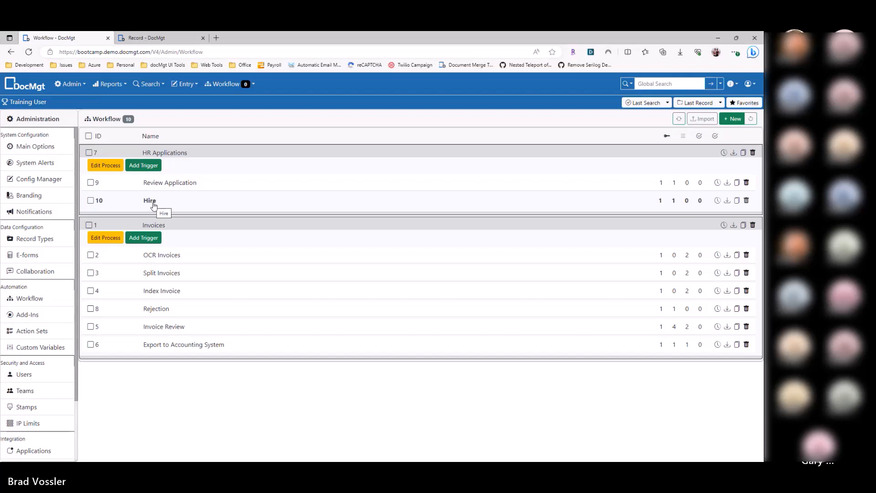
# Step: Examine the activation rules of the Review Application and Hire triggers in turn, closing each without saving
pyautogui.click(176, 183)
pyautogui.click(86, 259)
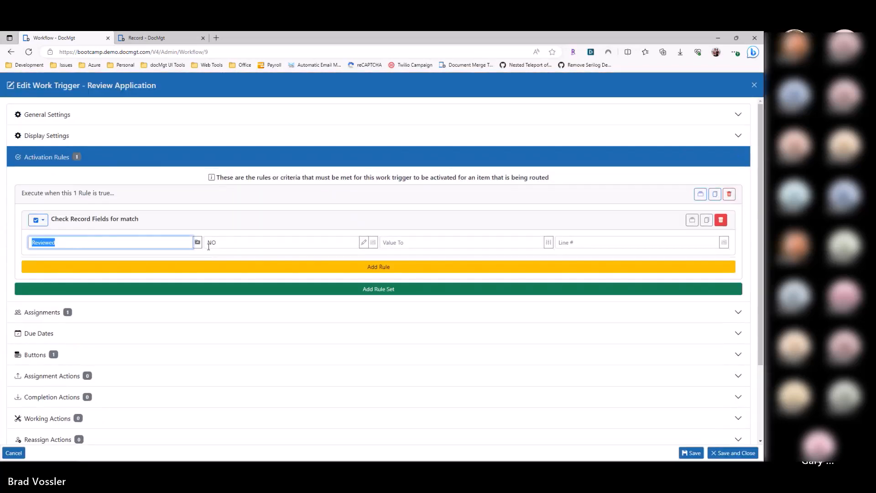
pyautogui.click(211, 246)
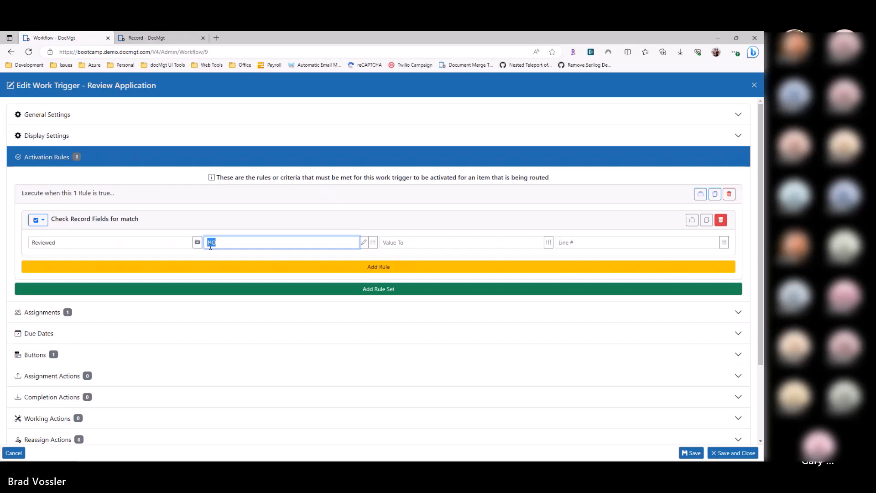
pyautogui.click(113, 242)
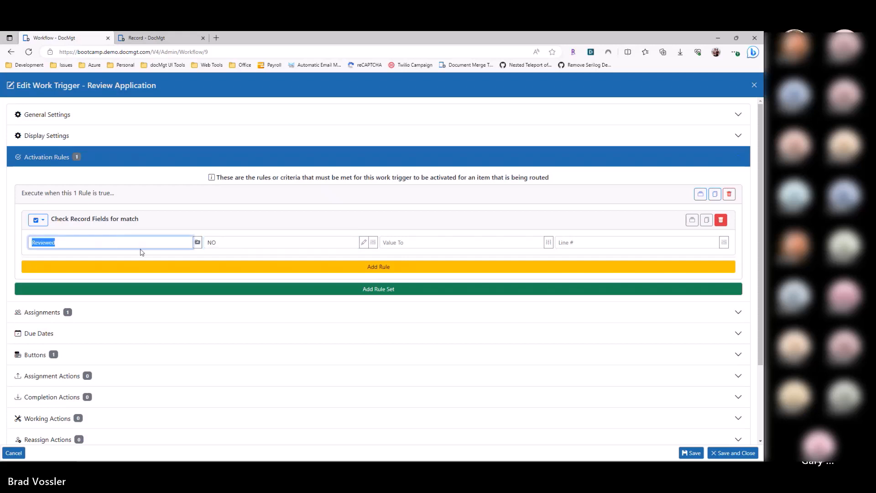
pyautogui.press('Escape')
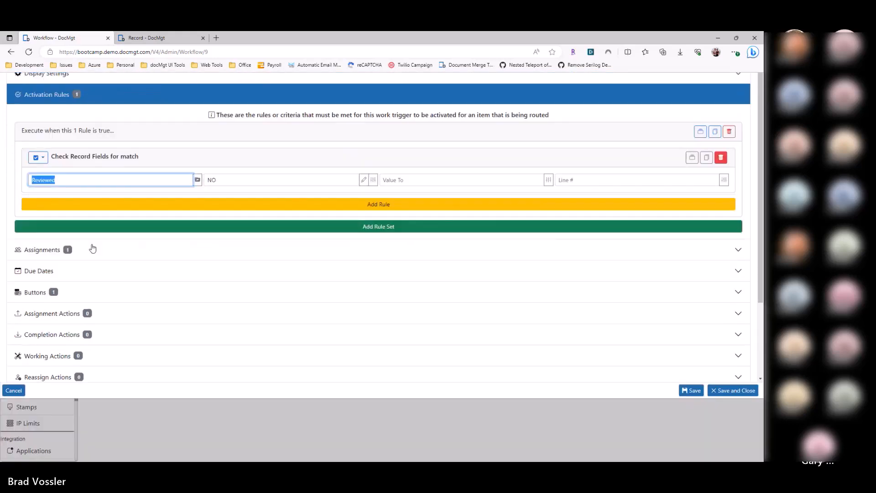
pyautogui.click(153, 200)
pyautogui.click(105, 253)
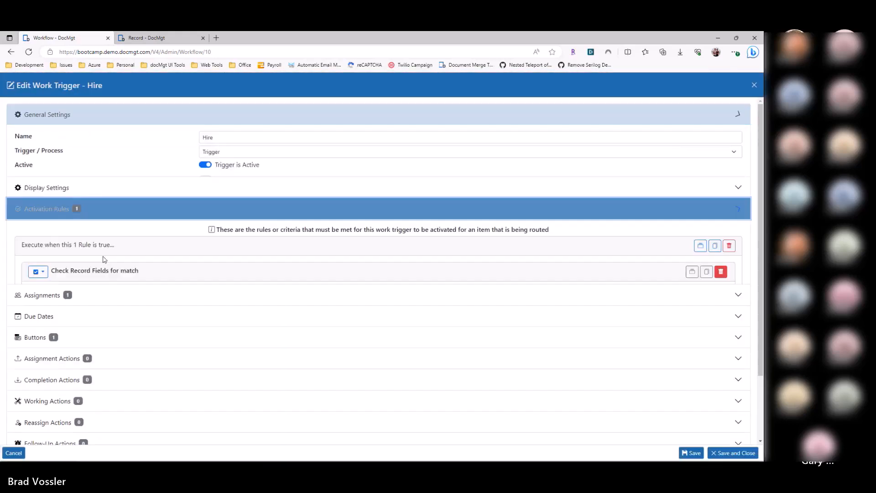
pyautogui.click(223, 242)
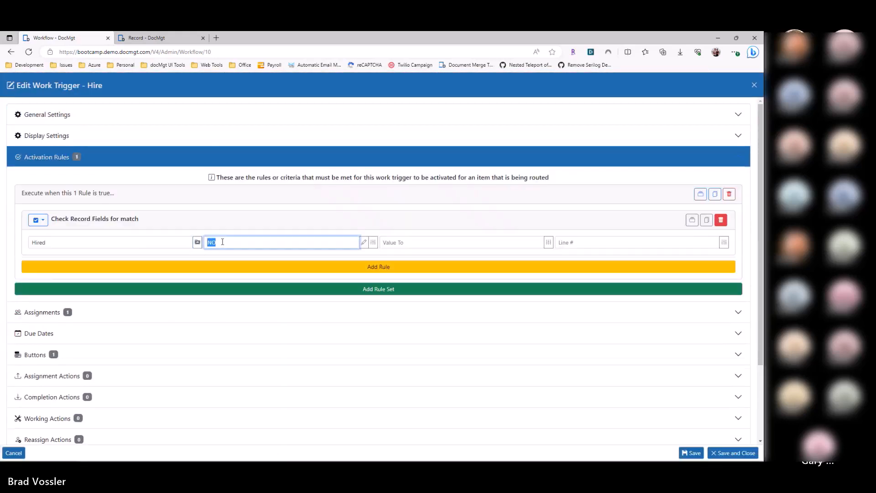
pyautogui.press('Escape')
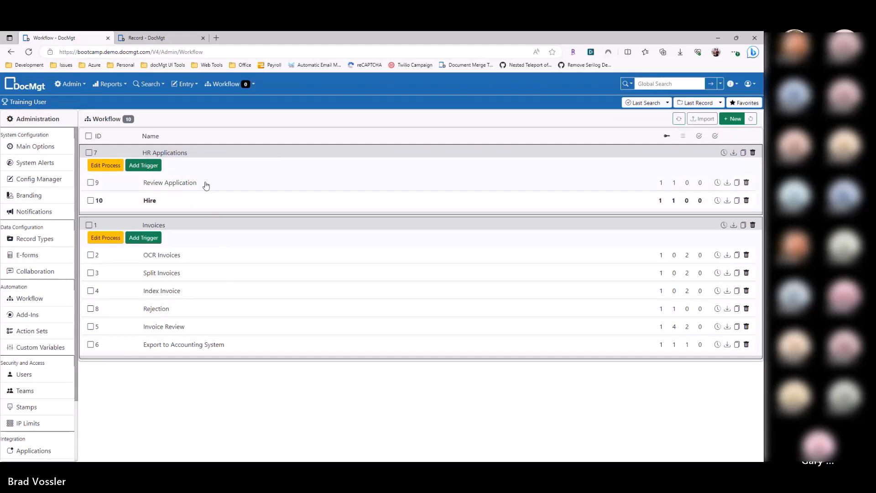
# Step: Switch to the trigger methods article and review the Missing Flag Method section
pyautogui.hotkey('alt', 'Tab')
pyautogui.scroll(-6, 254, 304)
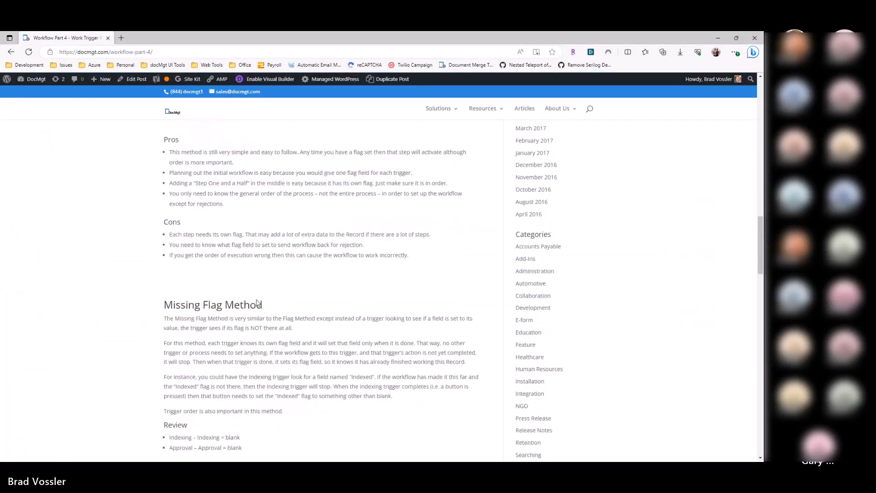
pyautogui.doubleClick(182, 296)
pyautogui.click(274, 297)
pyautogui.scroll(-3, 273, 298)
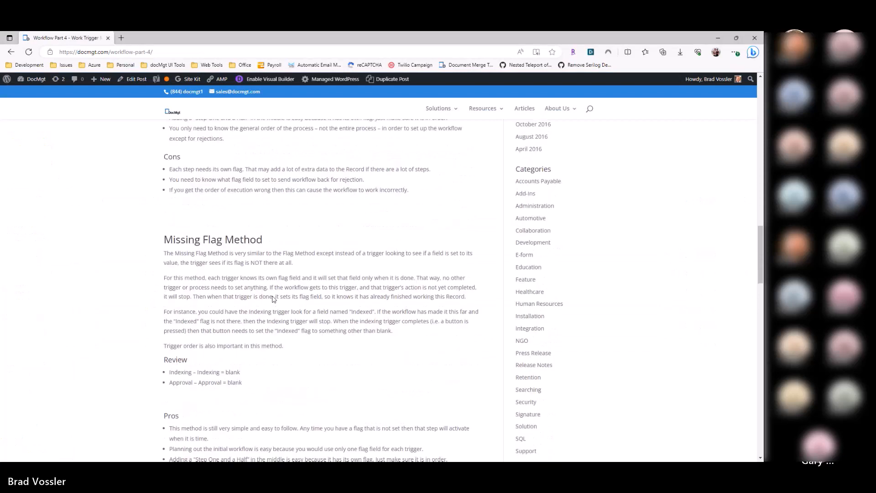
pyautogui.scroll(-2, 254, 290)
pyautogui.scroll(2, 246, 281)
# Step: Switch back to the DocMgt workflow list, set the Reviewed value in Review Application's activation rule to #, and save and close
pyautogui.hotkey('alt', 'Tab')
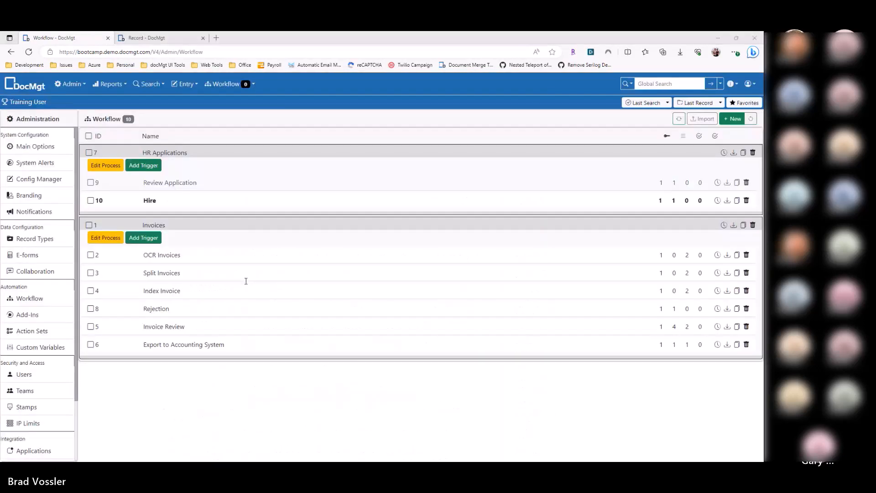
pyautogui.click(182, 182)
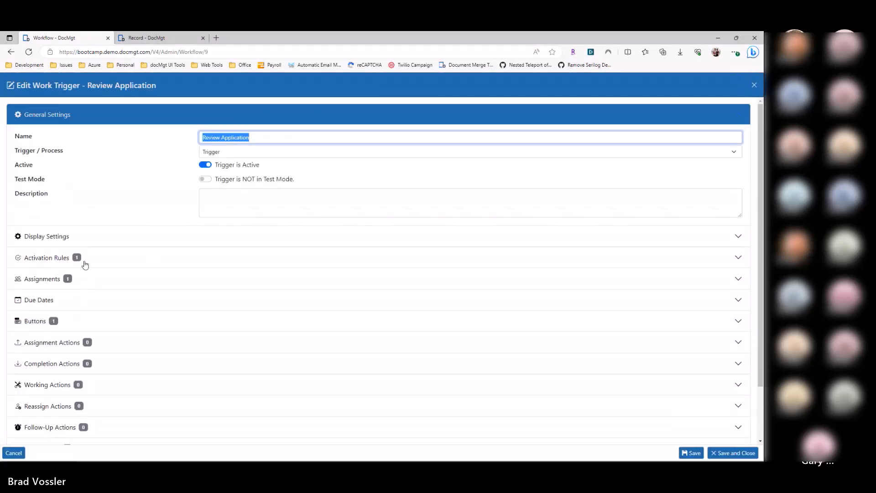
pyautogui.click(84, 260)
pyautogui.doubleClick(101, 240)
pyautogui.press('Tab')
pyautogui.press('BackSpace')
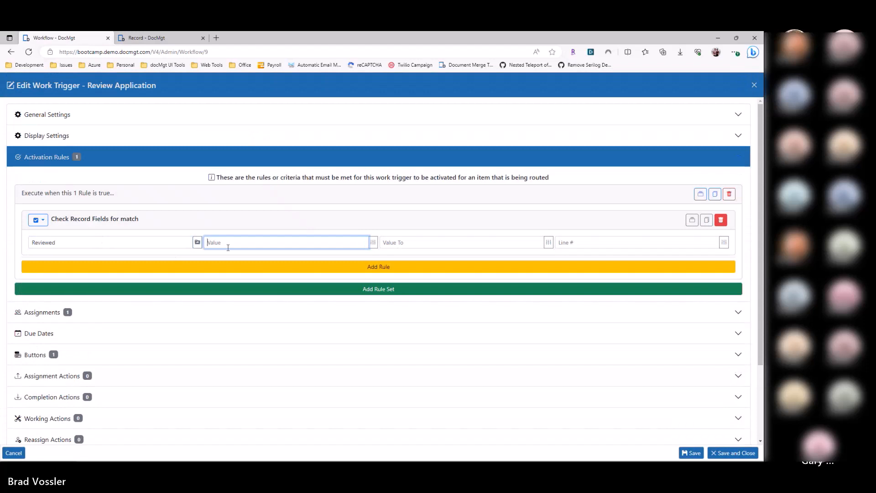
pyautogui.write('#')
pyautogui.doubleClick(114, 238)
pyautogui.doubleClick(223, 242)
pyautogui.click(714, 453)
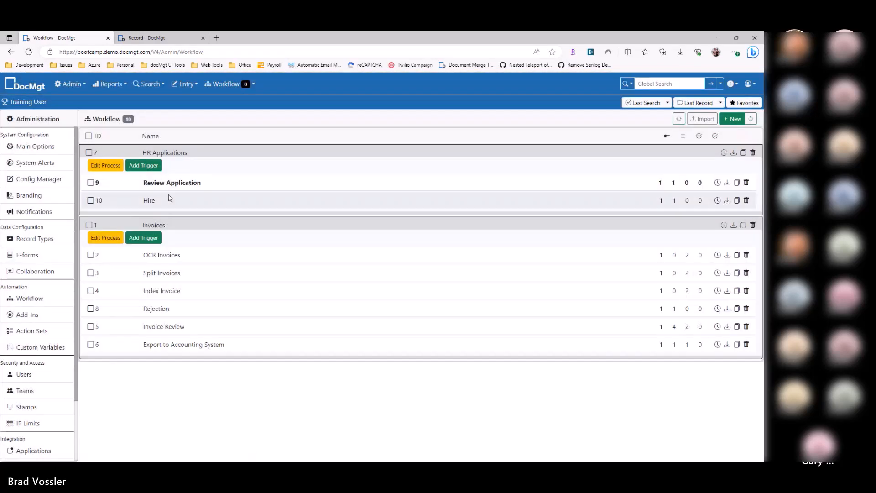
# Step: Set the Hired value in the Hire trigger's activation rule to #, and save and close the trigger
pyautogui.click(167, 200)
pyautogui.click(116, 259)
pyautogui.click(122, 241)
pyautogui.press('Tab')
pyautogui.write('#')
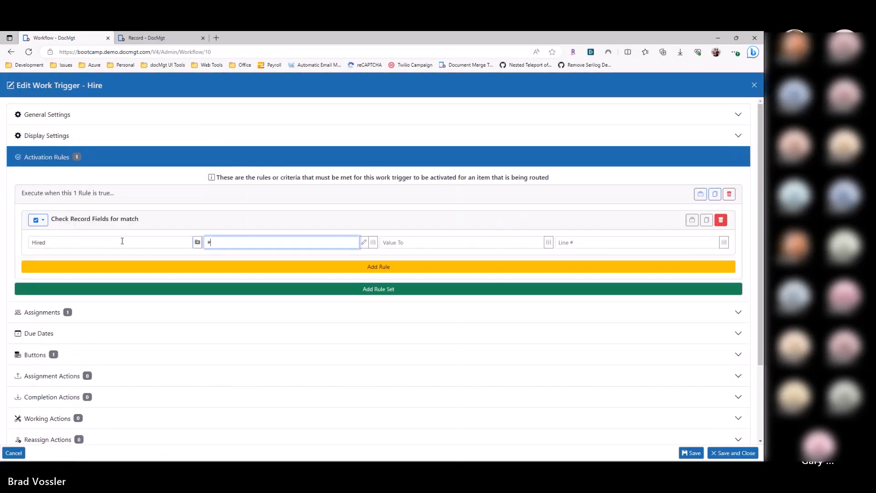
pyautogui.click(738, 453)
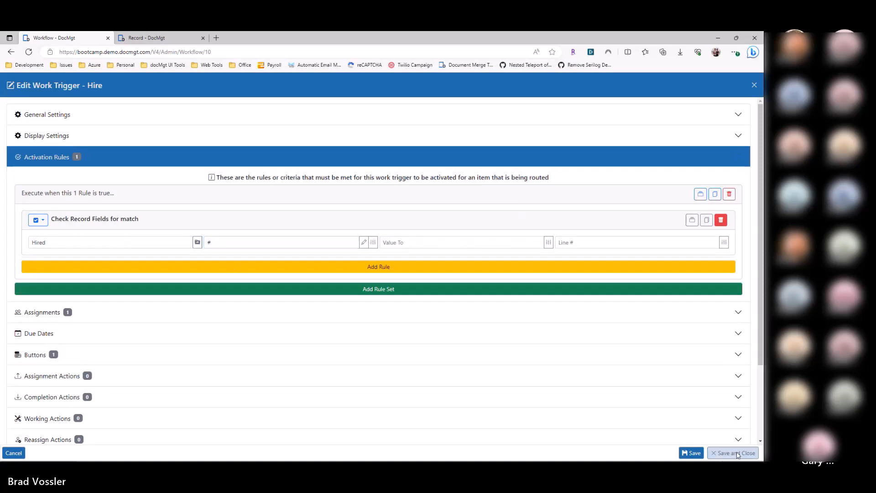
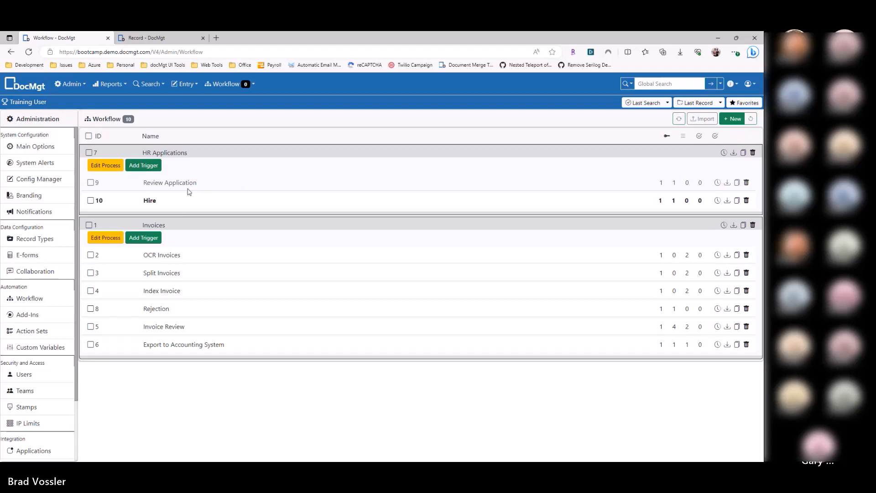
# Step: Switch to the trigger methods article and review the Data Method section
pyautogui.hotkey('alt', 'Tab')
pyautogui.scroll(-6, 196, 192)
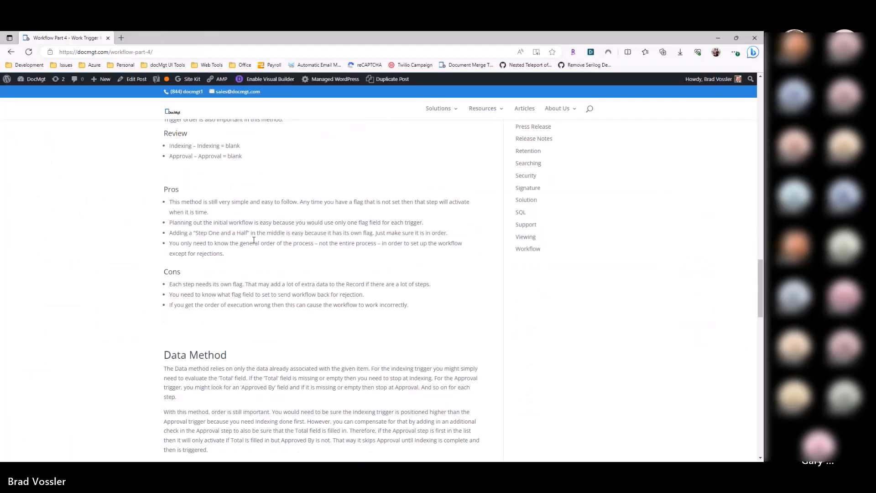
pyautogui.doubleClick(176, 229)
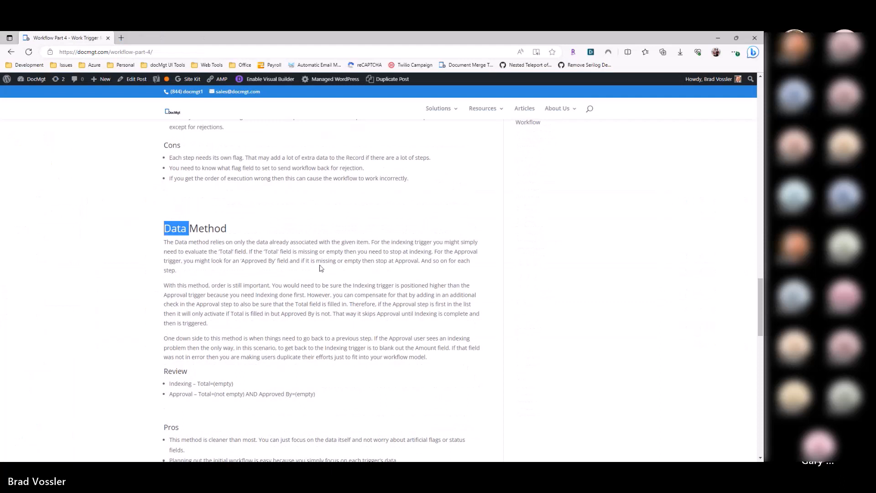
pyautogui.doubleClick(205, 228)
pyautogui.click(168, 230)
pyautogui.moveTo(226, 229); pyautogui.dragTo(164, 229)
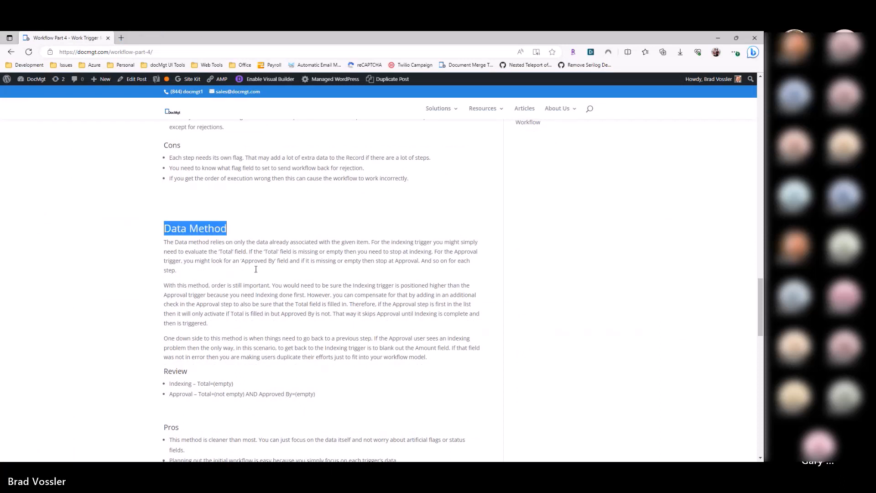
pyautogui.click(278, 284)
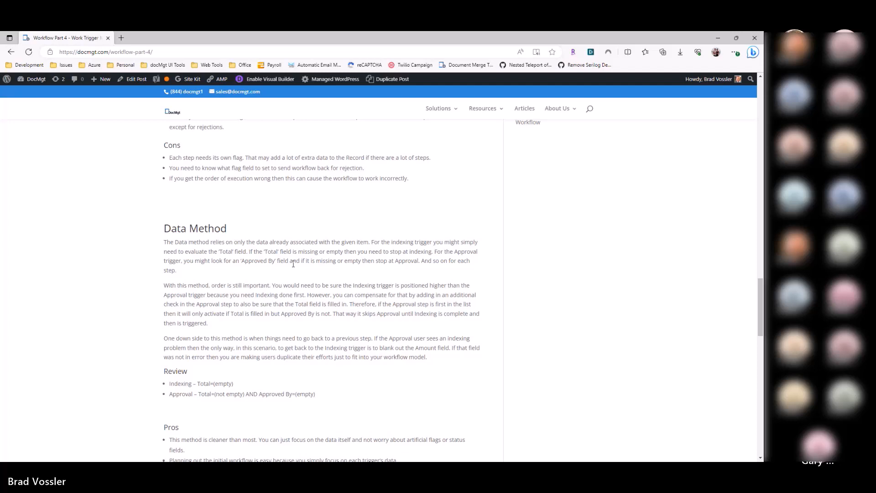
# Step: Switch back to the DocMgt workflow list and set the field name in Review Application's activation rule to ReviewedBy
pyautogui.hotkey('alt', 'Tab')
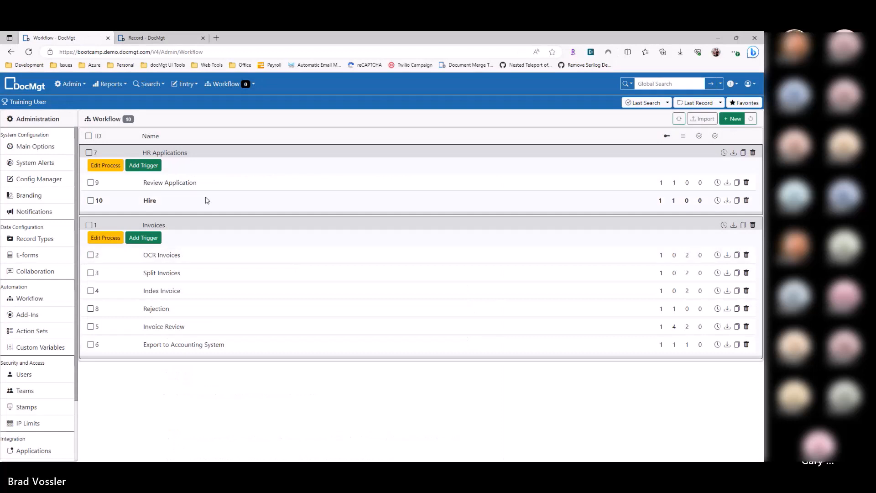
pyautogui.click(165, 184)
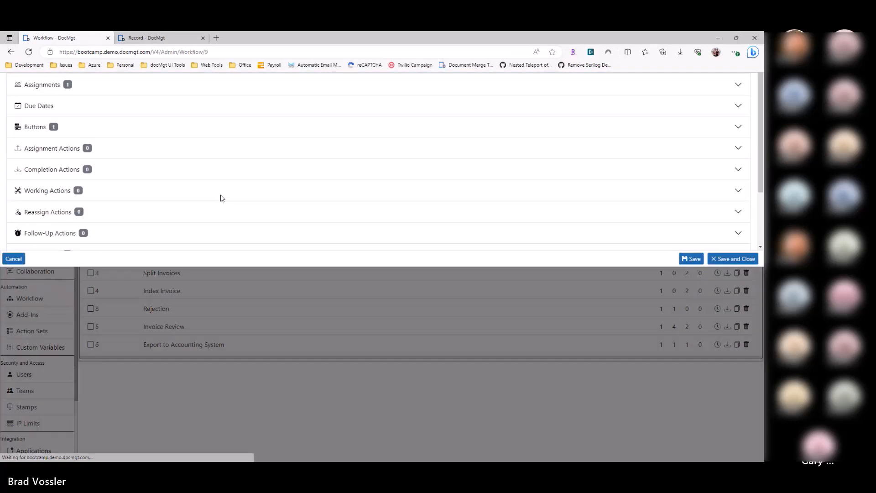
pyautogui.click(103, 259)
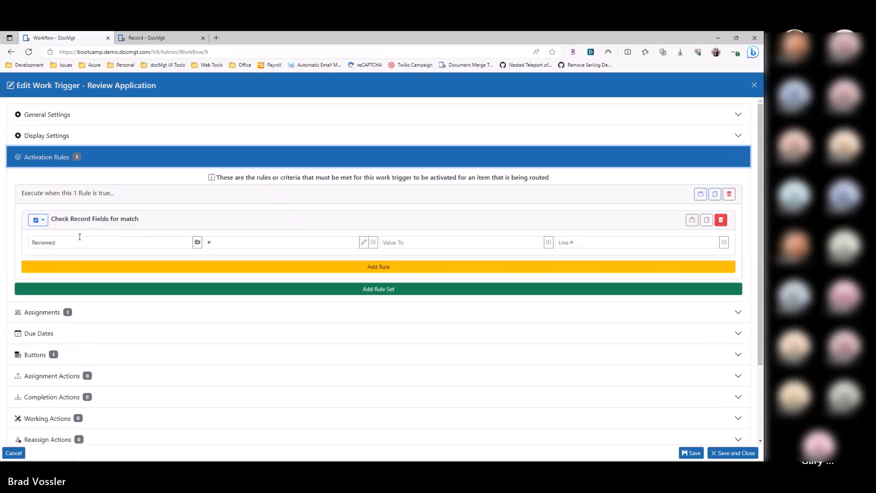
pyautogui.click(205, 242)
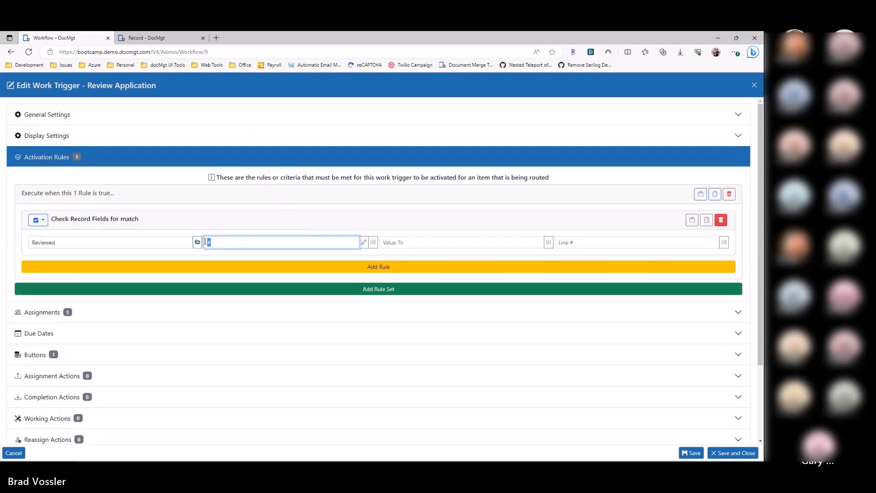
pyautogui.click(86, 244)
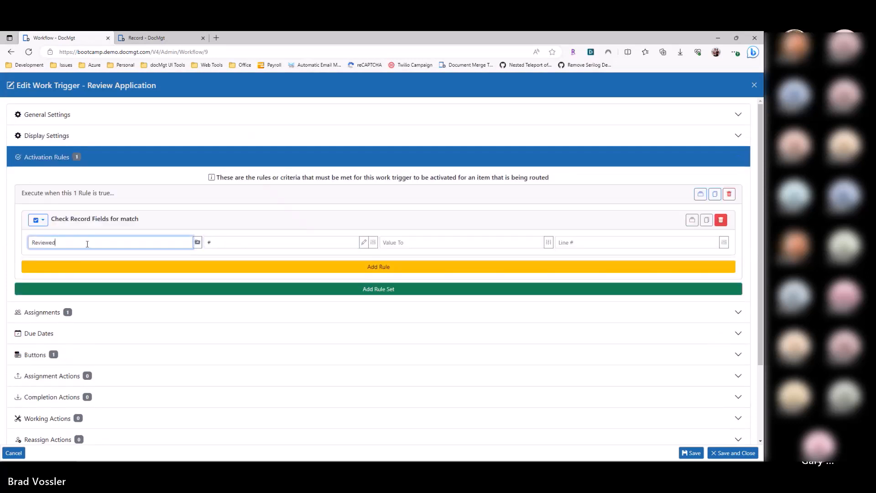
pyautogui.write('By')
# Step: In the OK button's Record Field Update action, set the field name to ReviewedBy and its value to [UserName]
pyautogui.click(80, 352)
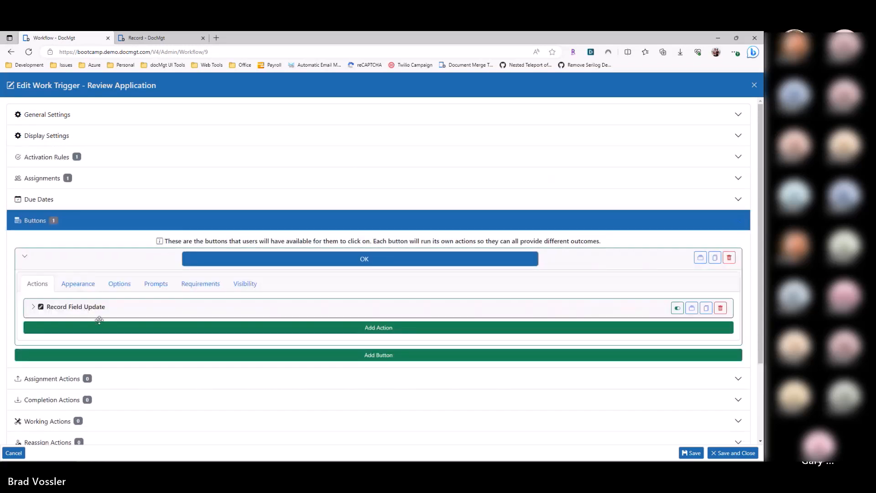
pyautogui.click(106, 375)
pyautogui.write('By')
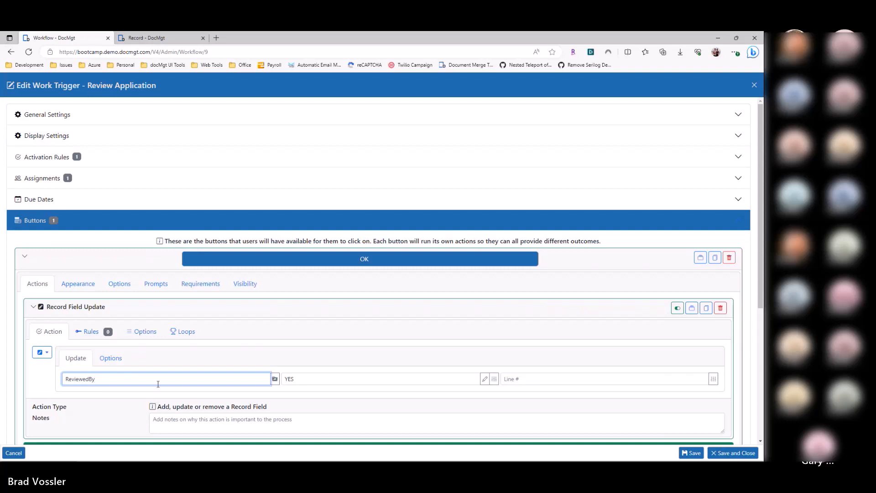
pyautogui.click(127, 398)
pyautogui.moveTo(318, 378); pyautogui.dragTo(258, 378)
pyautogui.press('BackSpace')
pyautogui.write('[UserNm')
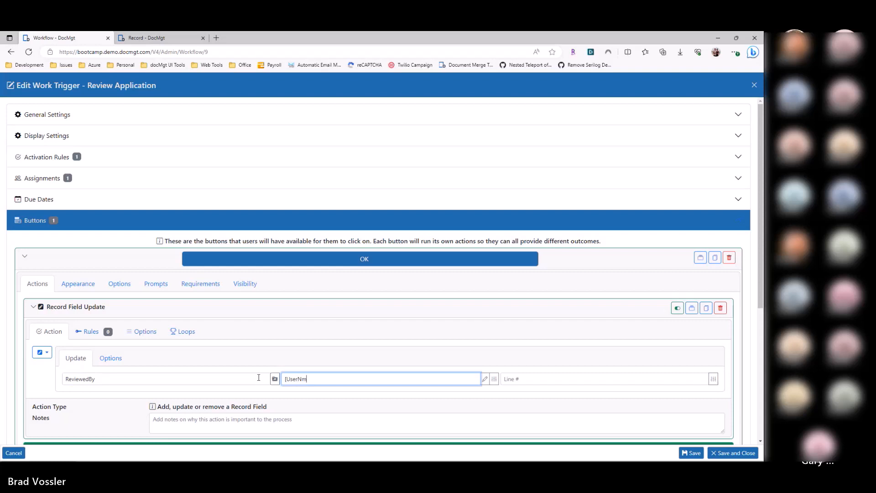
pyautogui.press('BackSpace')
pyautogui.write('ame]')
# Step: Check the ReviewedBy field entry in the OK button's action, and save and close the Review Application trigger
pyautogui.scroll(-1, 338, 348)
pyautogui.doubleClick(155, 327)
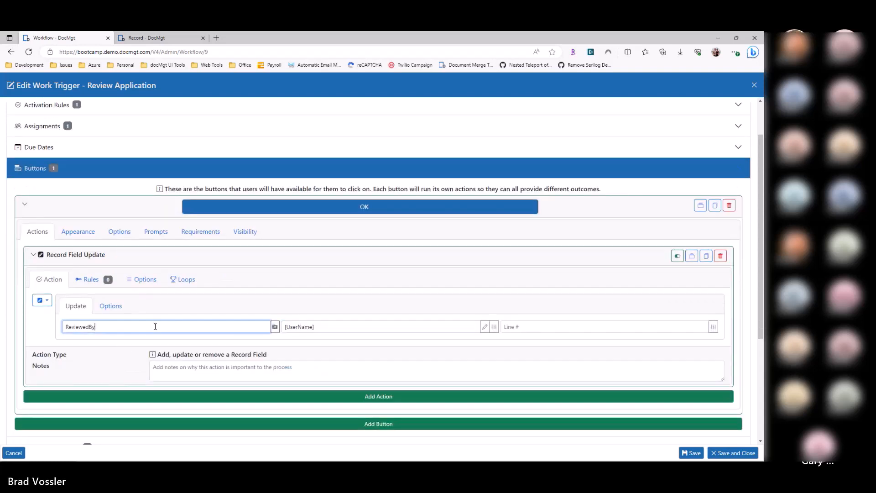
pyautogui.click(45, 333)
pyautogui.click(89, 327)
pyautogui.click(101, 342)
pyautogui.doubleClick(87, 327)
pyautogui.click(96, 351)
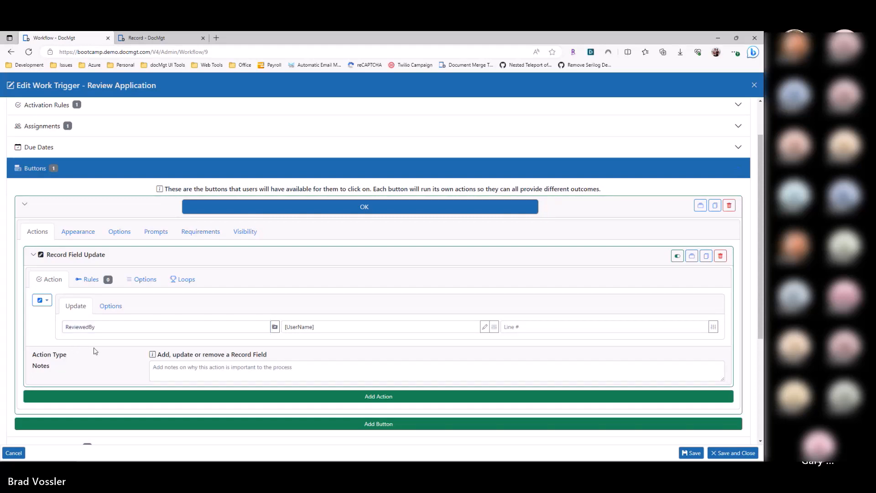
pyautogui.click(724, 453)
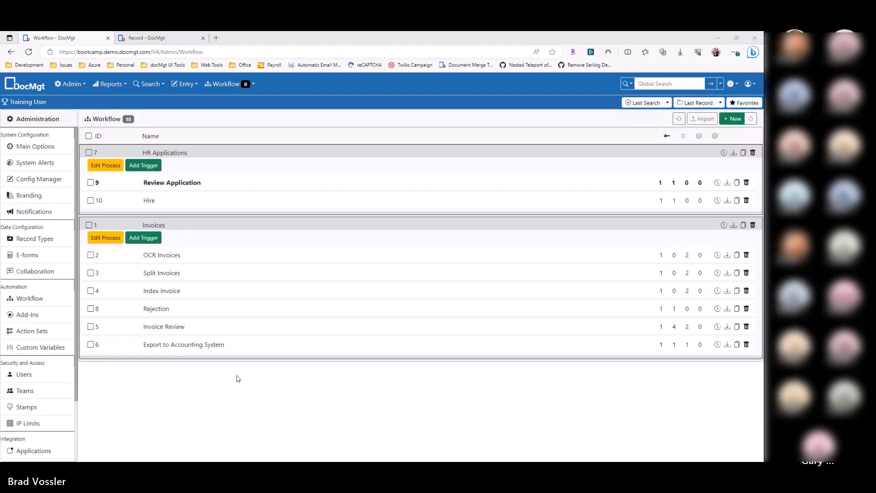
# Step: Switch to the trigger methods article and review the Data Method and Flag and Data Method Hybrid sections
pyautogui.hotkey('alt', 'Tab')
pyautogui.moveTo(165, 235); pyautogui.dragTo(292, 340)
pyautogui.scroll(-1, 234, 335)
pyautogui.scroll(-6, 234, 335)
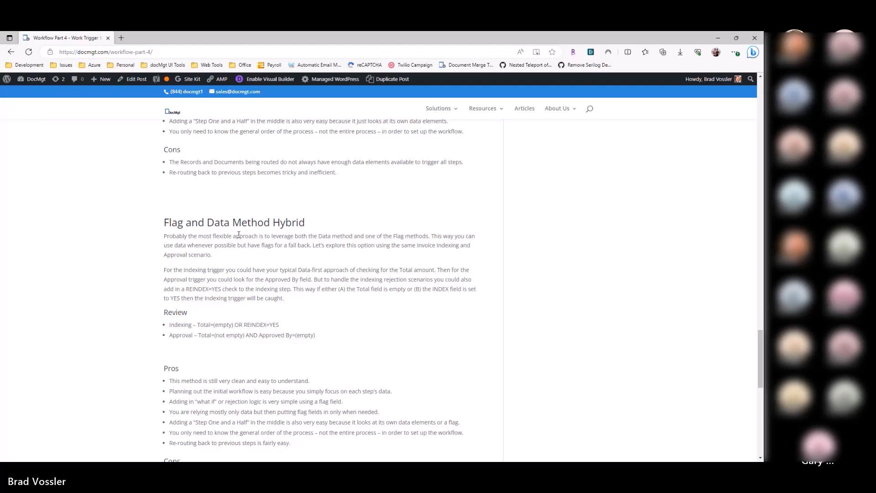
# Step: Switch back to the DocMgt workflow list, collapse HR Applications, and set the field in Index Invoice's activation rule to Amount
pyautogui.hotkey('alt', 'Tab')
pyautogui.click(234, 153)
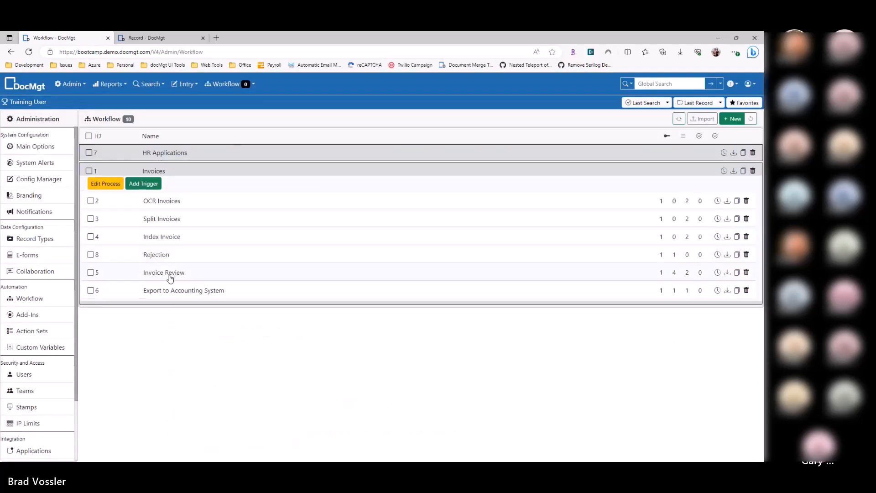
pyautogui.click(167, 236)
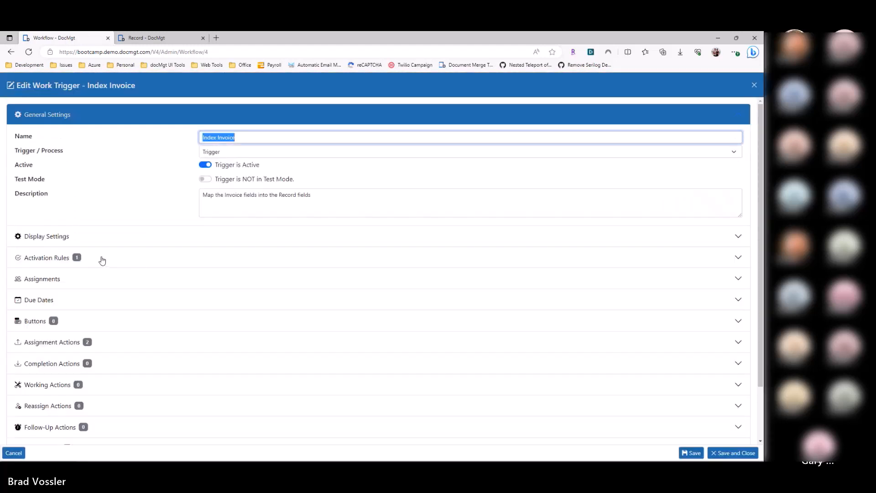
pyautogui.click(74, 259)
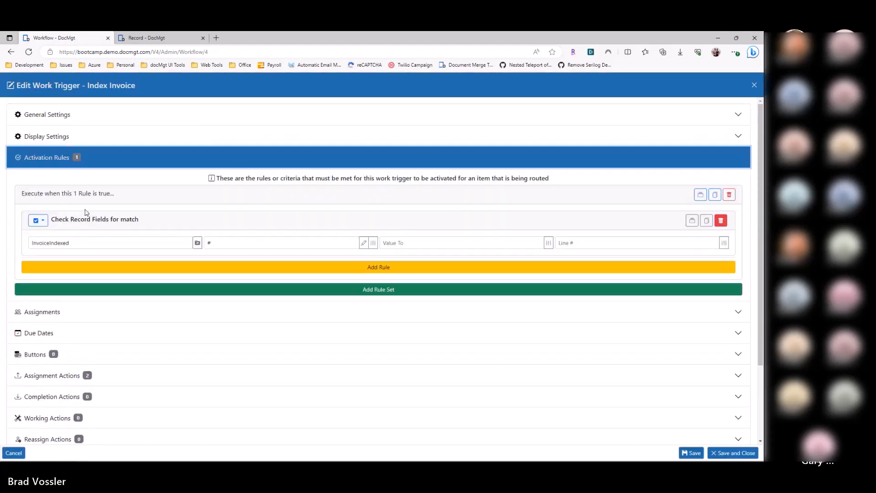
pyautogui.write('Amount')
pyautogui.press('Tab')
# Step: Add a second rule set to Index Invoice matching Vendor to #, and close the trigger without saving
pyautogui.click(70, 290)
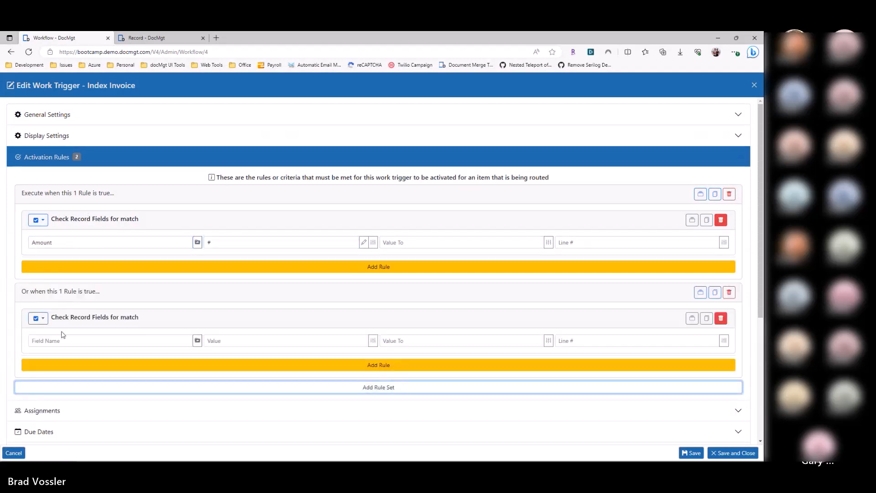
pyautogui.click(63, 341)
pyautogui.write('Vendor')
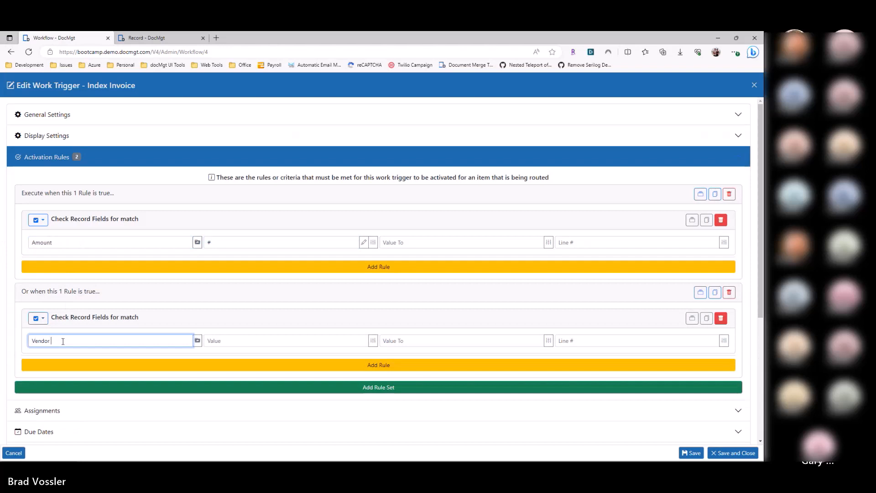
pyautogui.press('Tab')
pyautogui.click(17, 356)
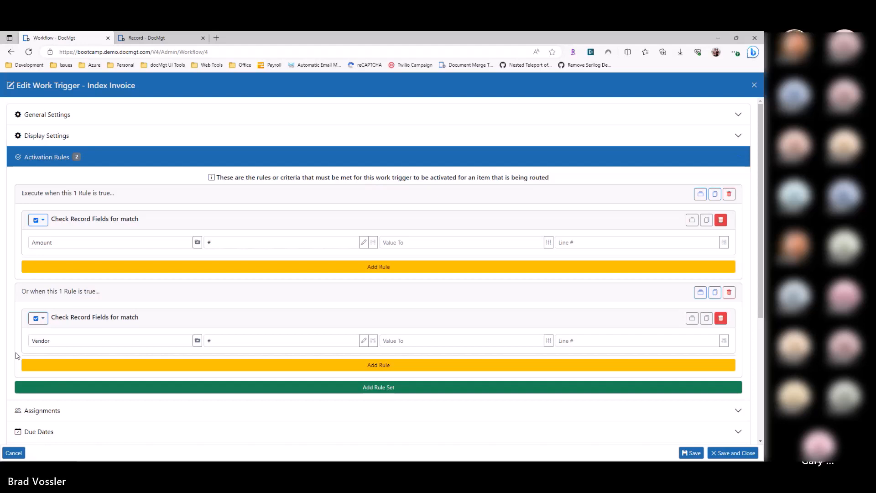
pyautogui.press('Escape')
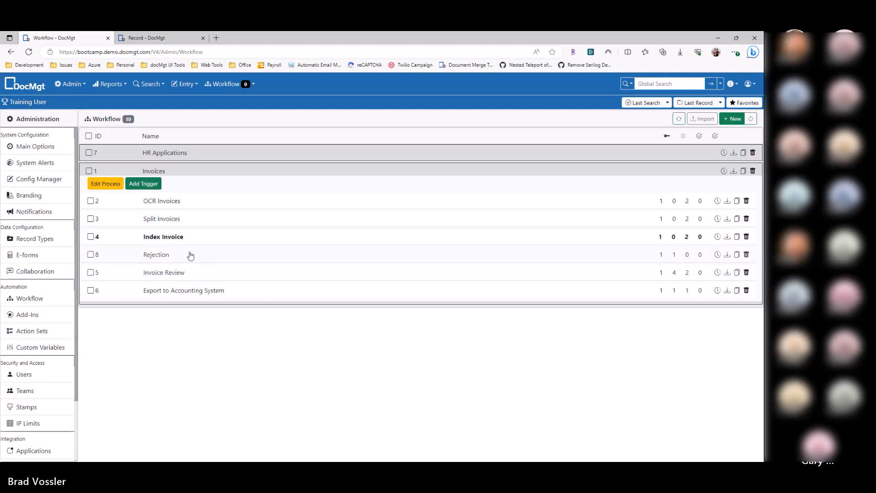
# Step: Open the Index Invoice trigger and consult the Flag and Data Method Hybrid heading in the article before returning to DocMgt
pyautogui.click(182, 237)
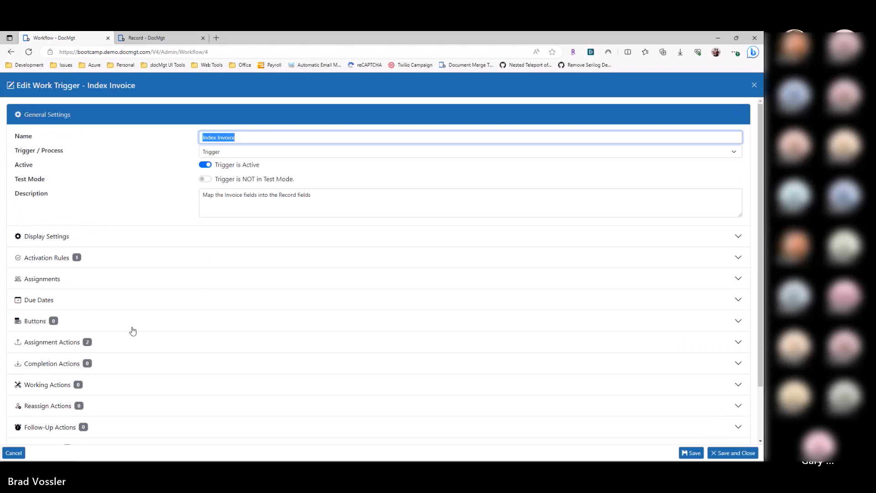
pyautogui.hotkey('alt', 'Tab')
pyautogui.moveTo(170, 223); pyautogui.dragTo(303, 224)
pyautogui.hotkey('alt', 'Tab')
# Step: Set the field in Index Invoice's activation rule to Amount and add a second rule set for the Vendor field
pyautogui.click(125, 256)
pyautogui.moveTo(91, 243); pyautogui.dragTo(8, 245)
pyautogui.write('Amount')
pyautogui.press('Tab')
pyautogui.click(75, 293)
pyautogui.click(83, 346)
pyautogui.write('Venodr')
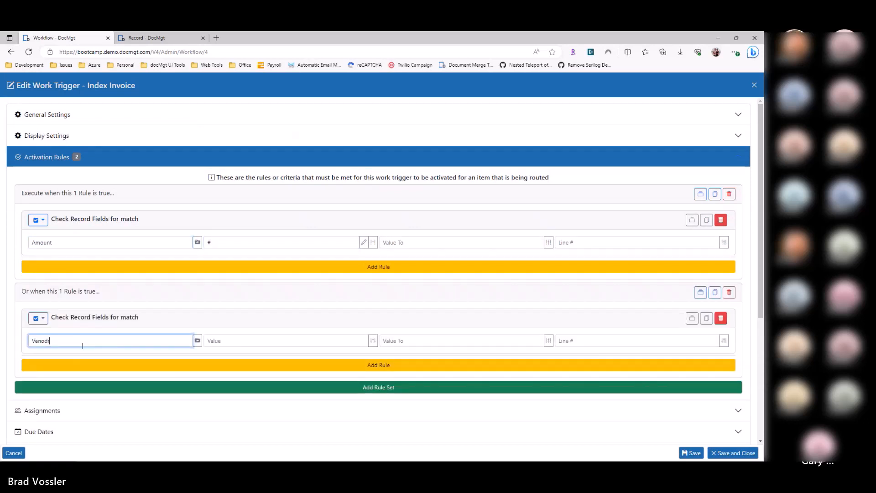
# Step: Add a third rule set to Index Invoice matching Reindex to !#, and close the trigger without saving
pyautogui.click(76, 387)
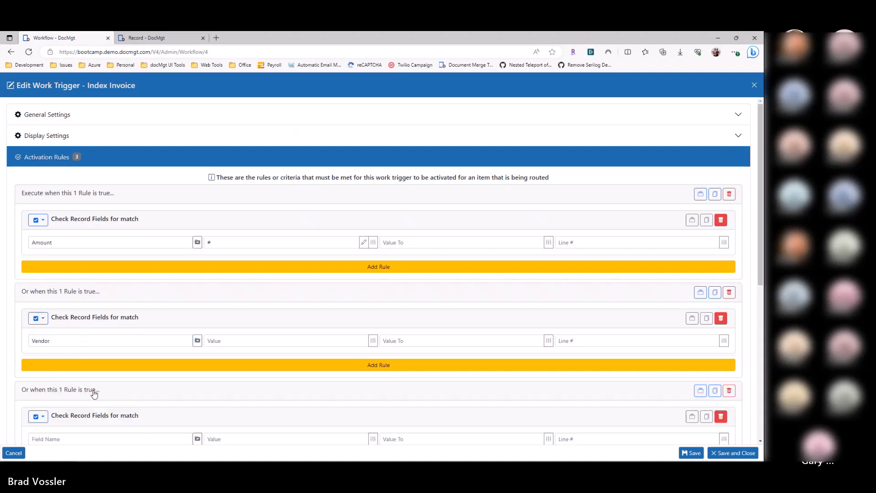
pyautogui.scroll(-2, 88, 360)
pyautogui.click(80, 339)
pyautogui.write('Reindex')
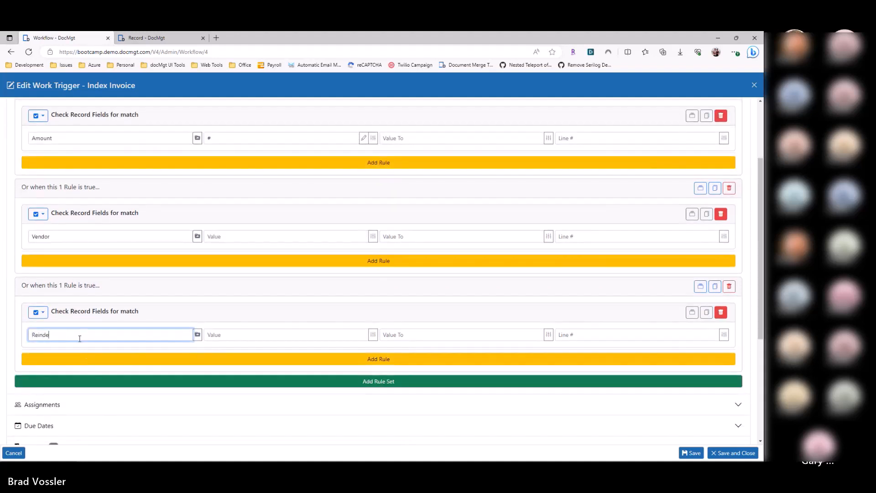
pyautogui.press('Tab')
pyautogui.write('#')
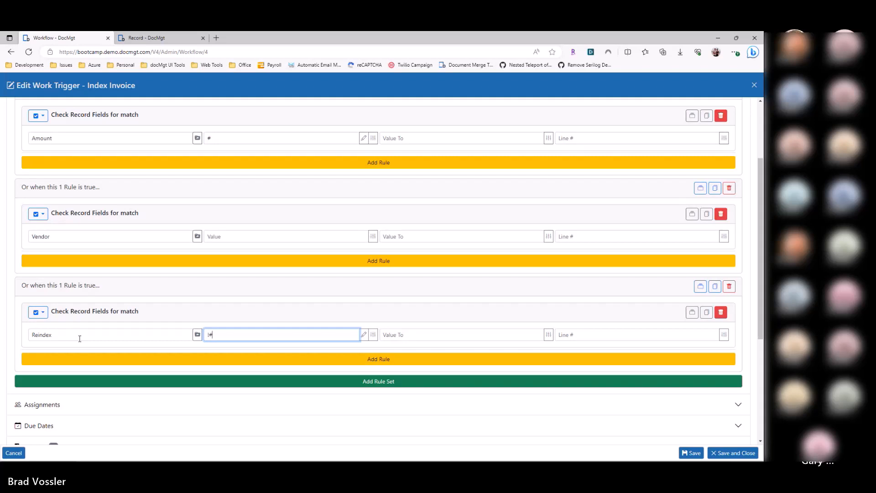
pyautogui.press('Escape')
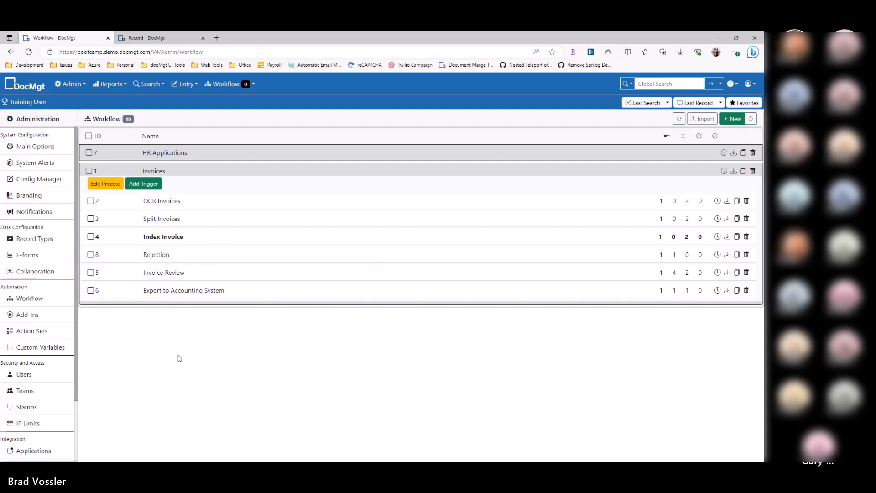
# Step: Switch to the trigger methods article to review the Flag and Data Method Hybrid section and the page address, and return to DocMgt
pyautogui.hotkey('alt', 'Tab')
pyautogui.click(291, 248)
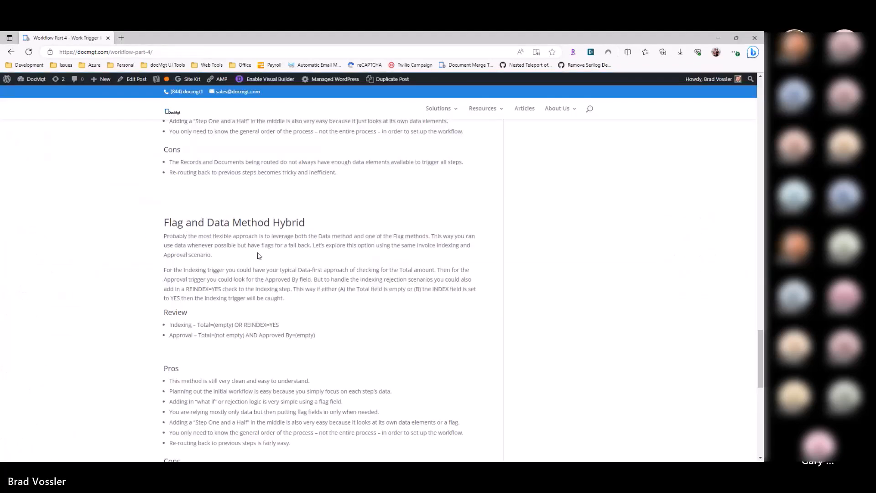
pyautogui.hotkey('alt', 'Tab')
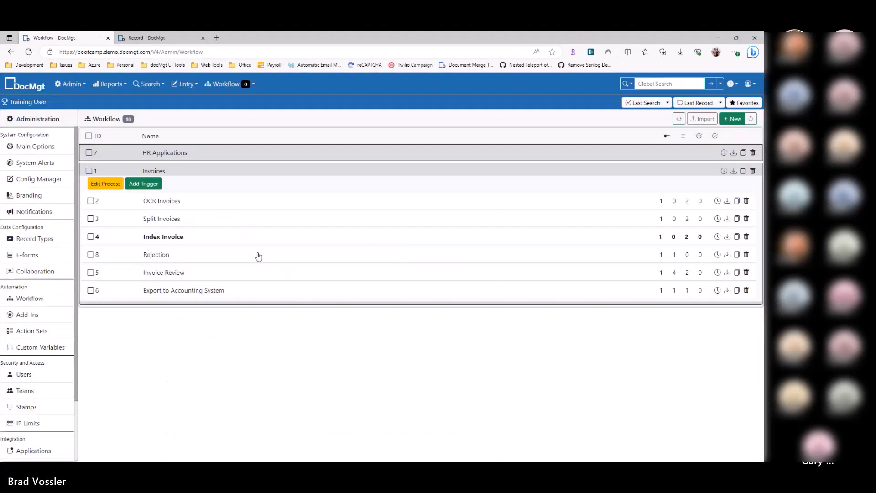
pyautogui.hotkey('alt', 'Tab')
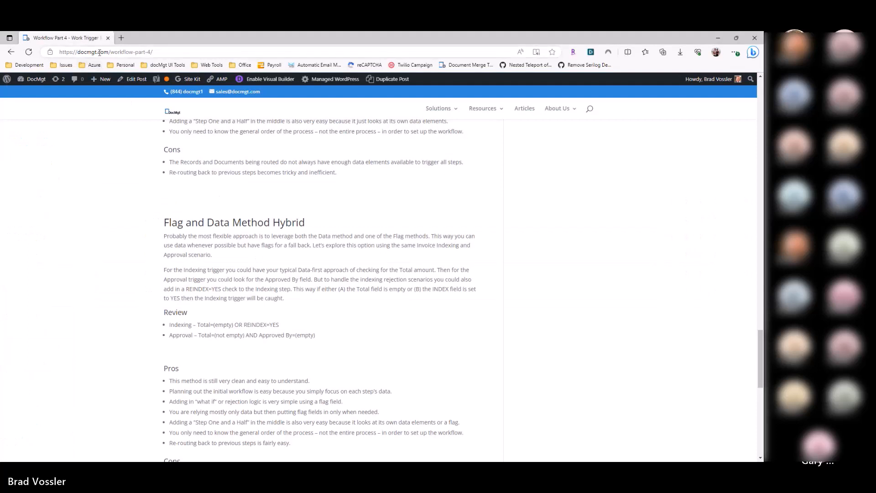
pyautogui.click(121, 53)
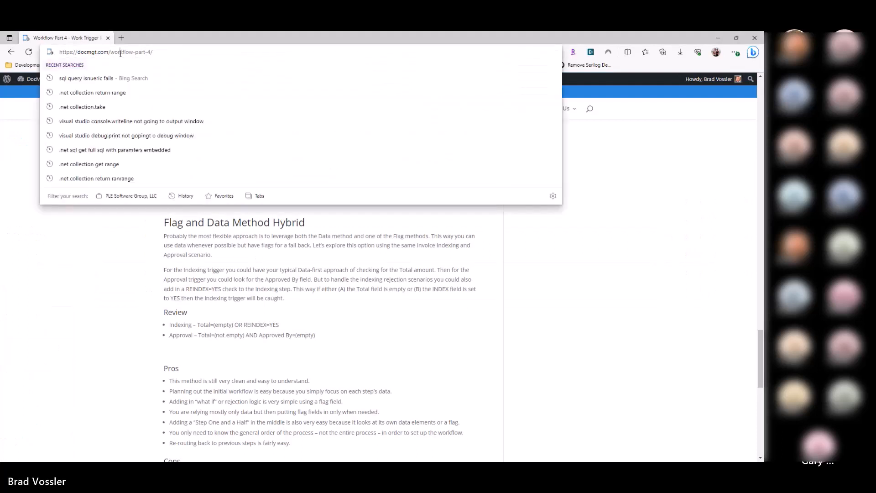
pyautogui.click(110, 237)
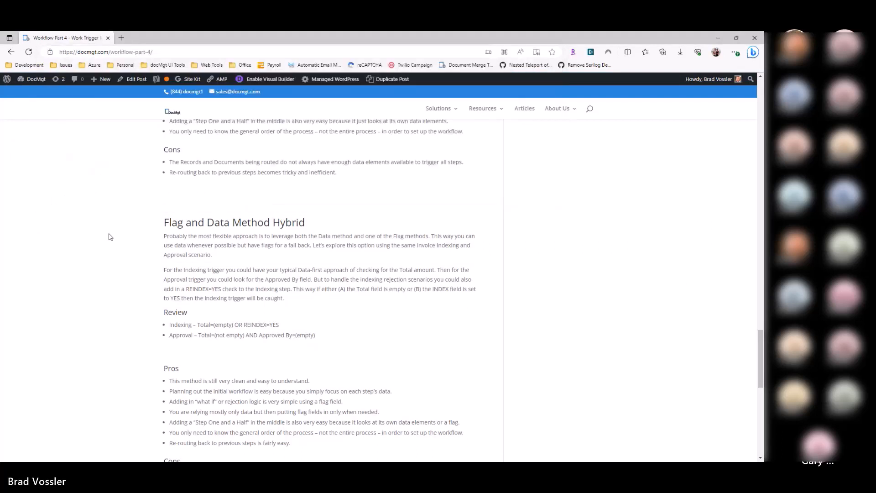
pyautogui.hotkey('alt', 'Tab')
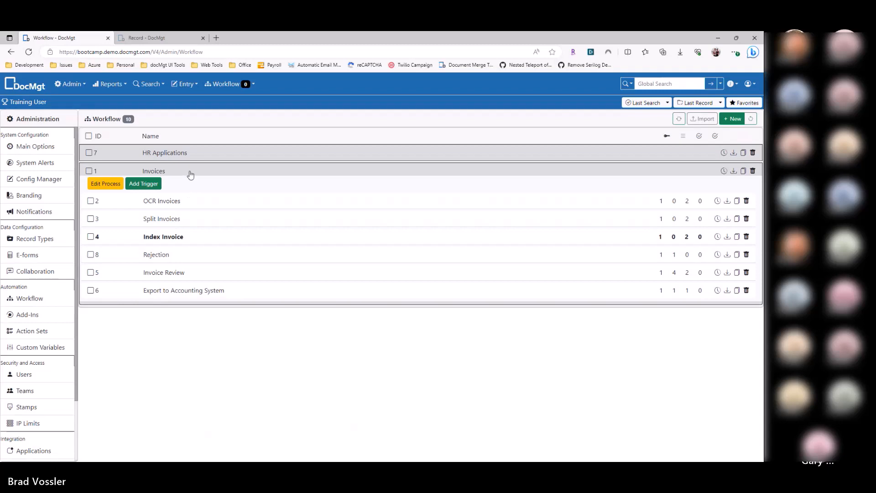
# Step: Open the Review Application trigger of HR Applications, examine its ReviewedBy activation rule, and open its assignments
pyautogui.click(175, 156)
pyautogui.click(169, 183)
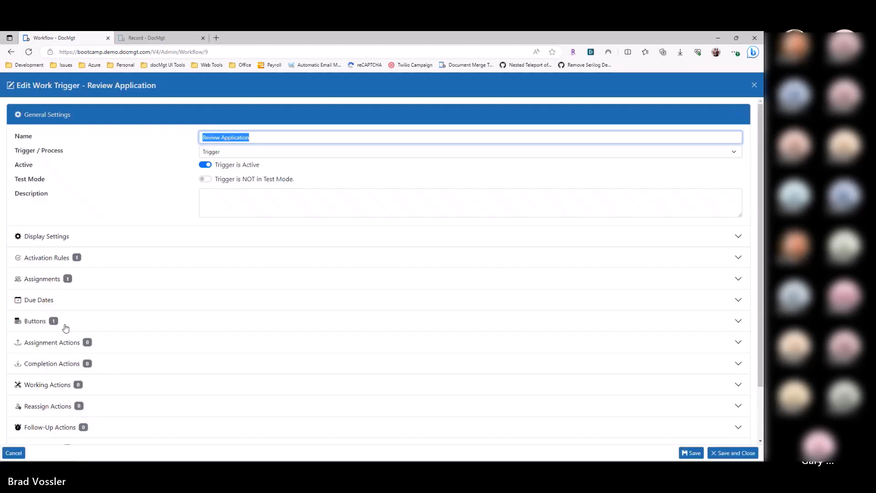
pyautogui.click(69, 280)
pyautogui.click(79, 162)
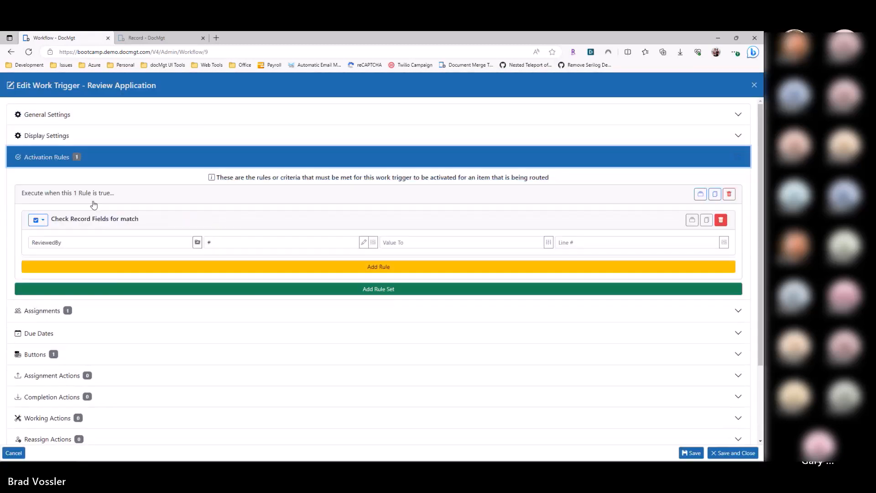
pyautogui.click(79, 241)
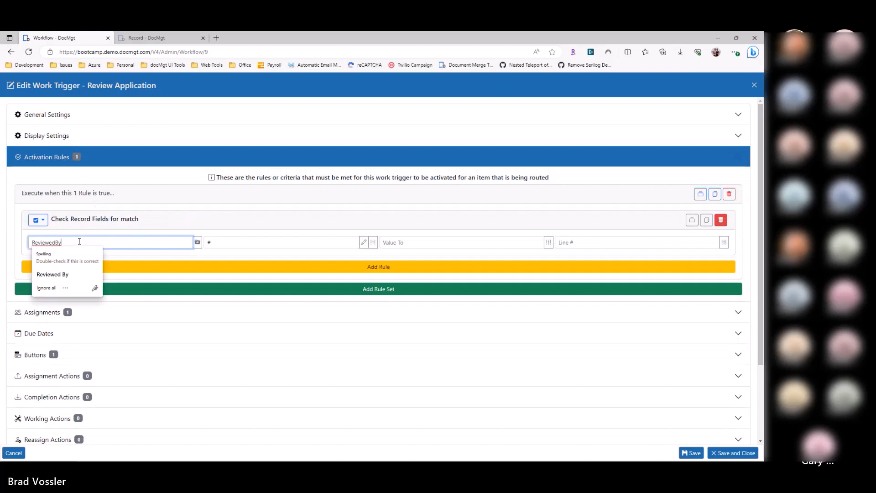
pyautogui.click(52, 194)
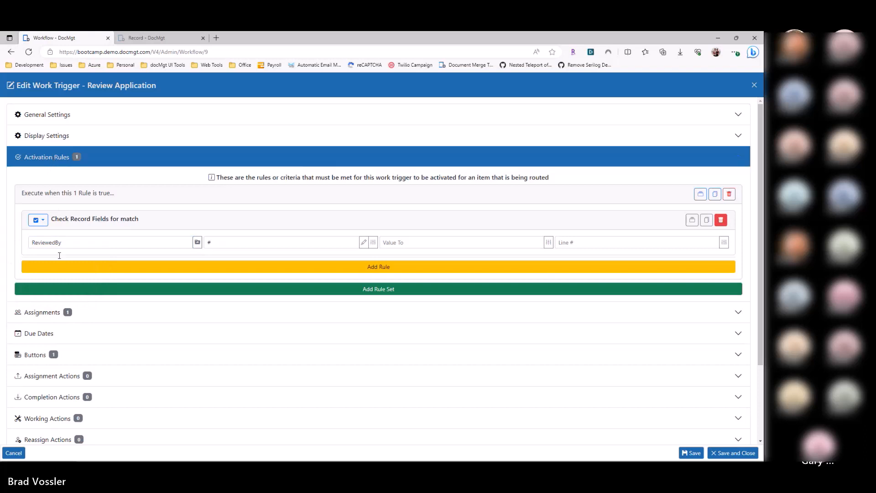
pyautogui.click(56, 313)
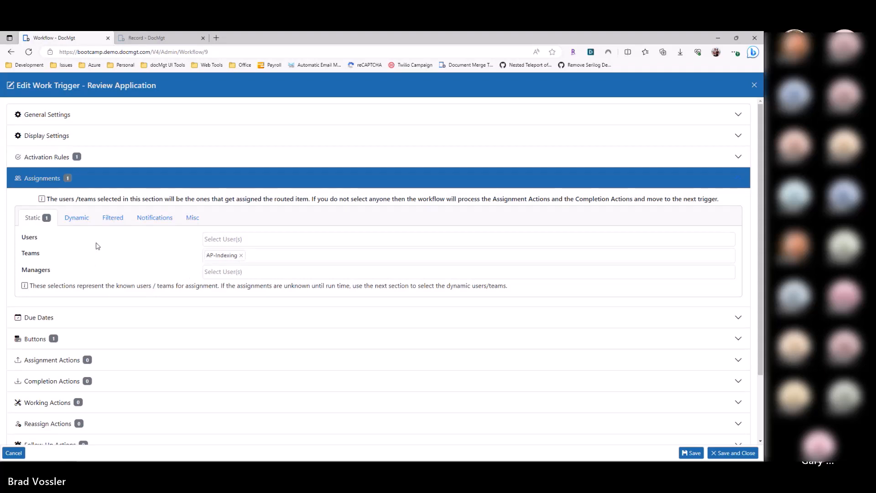
# Step: Add the named personal user account and admin as static users in the Review Application assignments
pyautogui.click(214, 239)
pyautogui.click(225, 262)
pyautogui.click(214, 254)
pyautogui.click(158, 251)
pyautogui.click(248, 256)
pyautogui.click(164, 257)
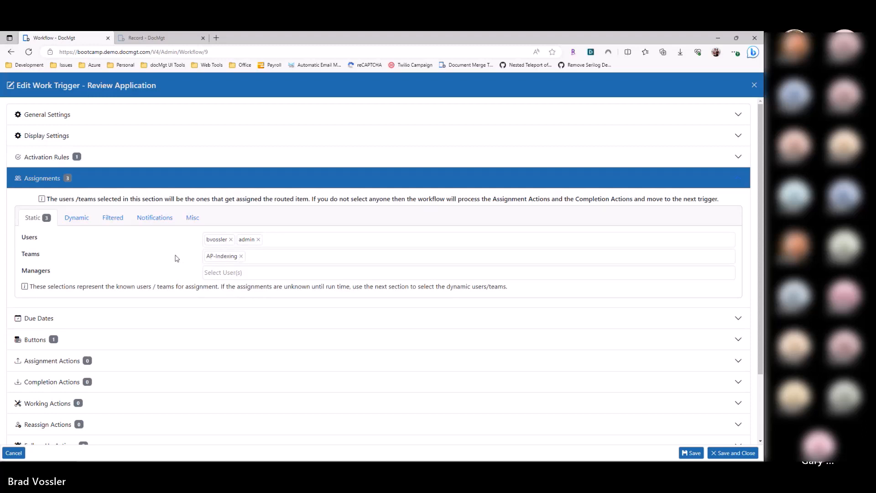
# Step: Inspect the dynamic assignment fields for users and teams, and return to the static assignments
pyautogui.click(77, 220)
pyautogui.click(217, 251)
pyautogui.click(216, 263)
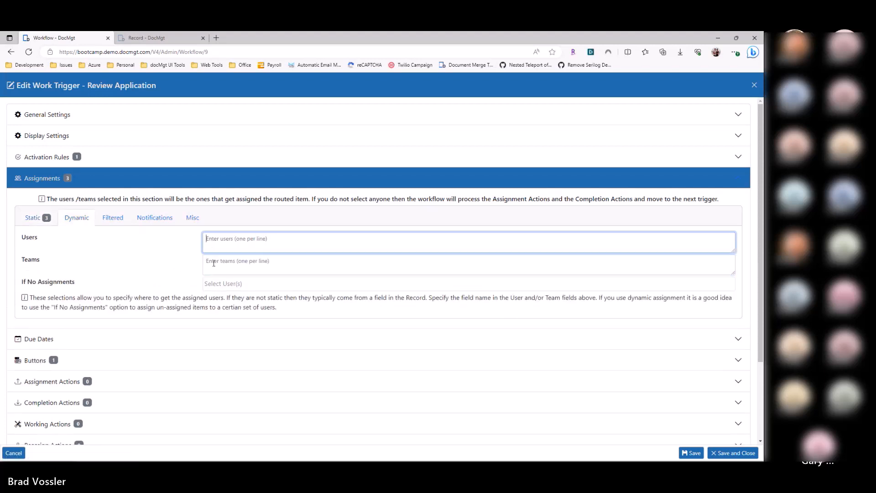
pyautogui.click(214, 247)
pyautogui.click(48, 224)
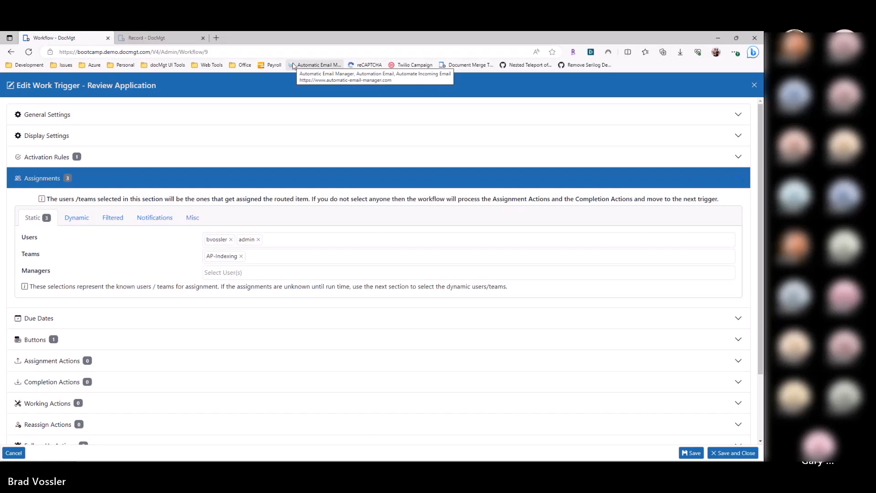
# Step: Enable Keep Assigned to All in the miscellaneous assignment options of Review Application
pyautogui.click(193, 221)
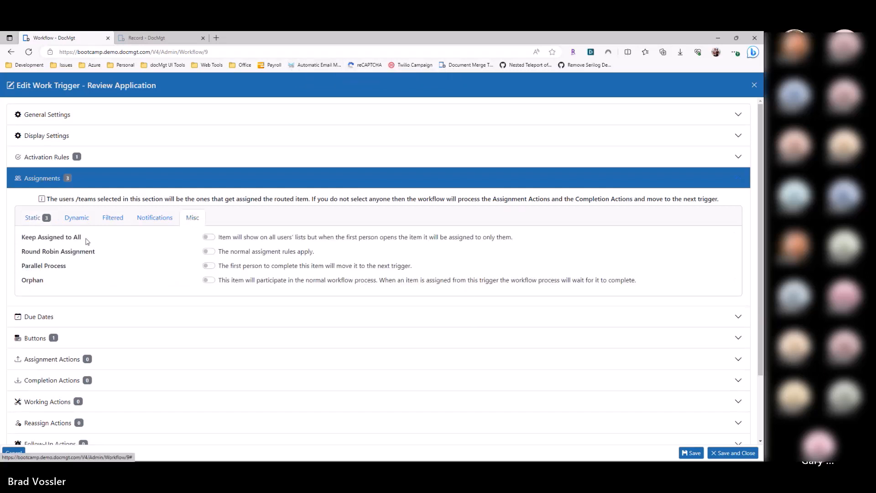
pyautogui.click(210, 238)
pyautogui.moveTo(21, 238); pyautogui.dragTo(102, 237)
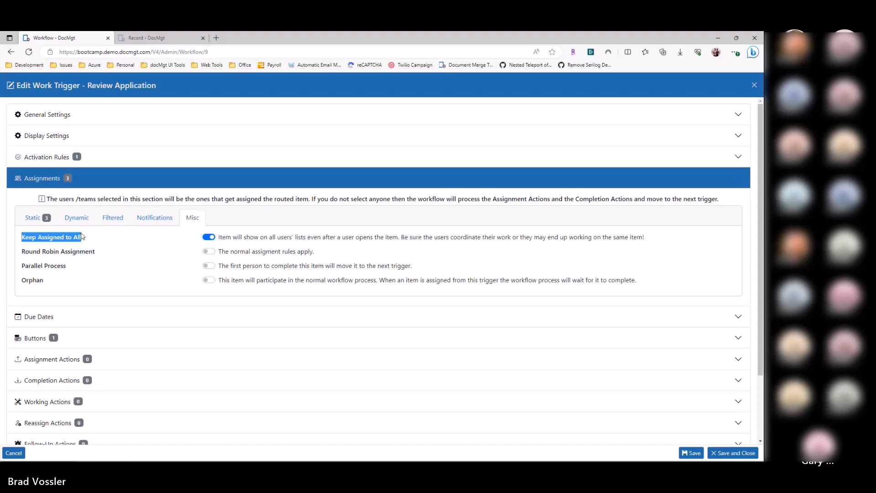
pyautogui.click(142, 238)
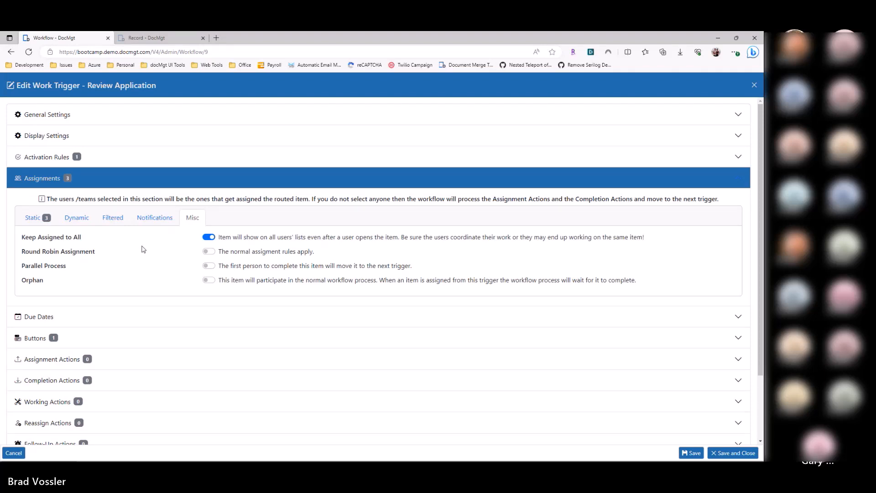
# Step: Disable Keep Assigned to All and enable Round Robin Assignment in the miscellaneous assignment options
pyautogui.click(208, 237)
pyautogui.click(208, 251)
pyautogui.moveTo(22, 253); pyautogui.dragTo(95, 252)
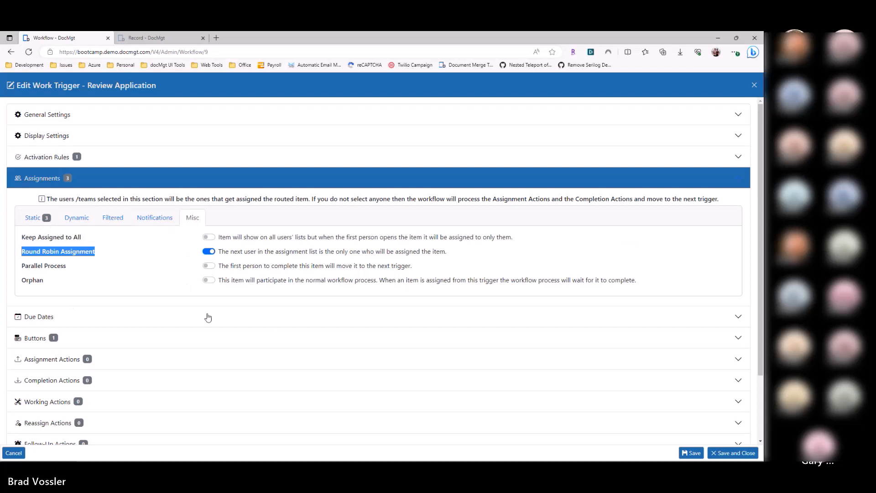
pyautogui.click(143, 257)
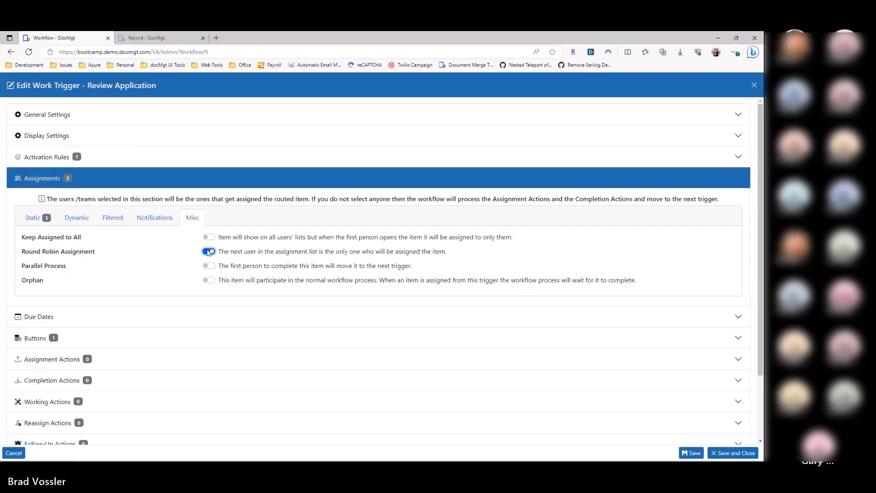
# Step: Look over the static Managers assignment and enter Approver as the dynamic Users assignment
pyautogui.click(42, 222)
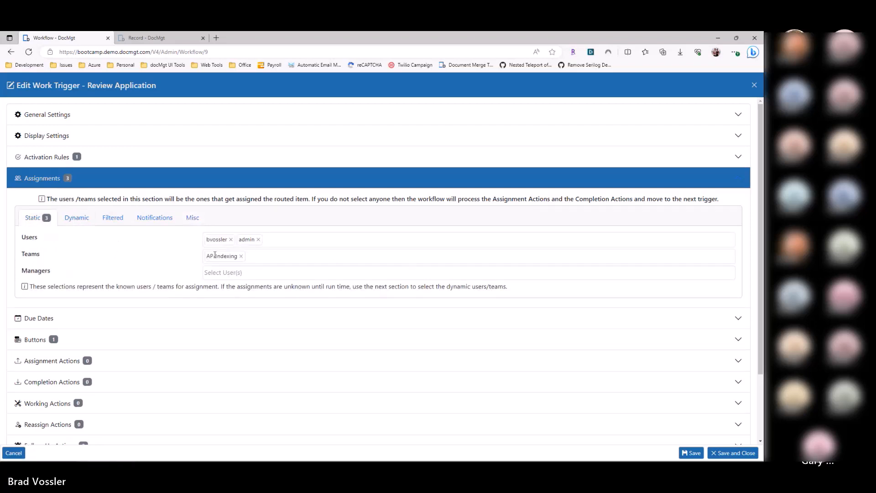
pyautogui.moveTo(27, 271); pyautogui.dragTo(51, 271)
pyautogui.click(77, 218)
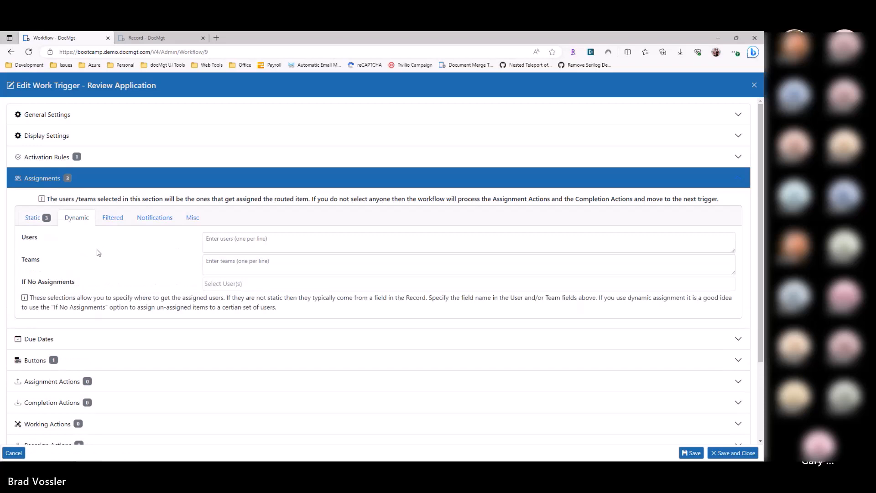
pyautogui.click(349, 242)
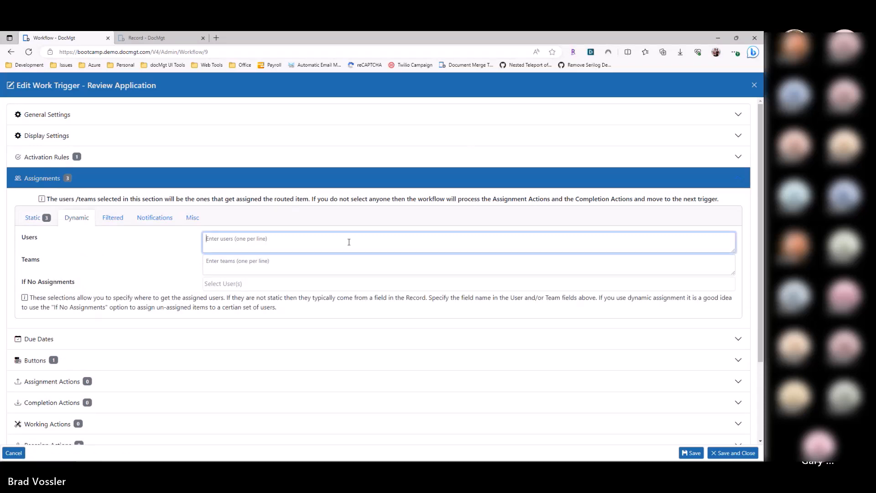
pyautogui.write('Review')
pyautogui.hotkey('ctrl', 'BackSpace')
pyautogui.write('Approver')
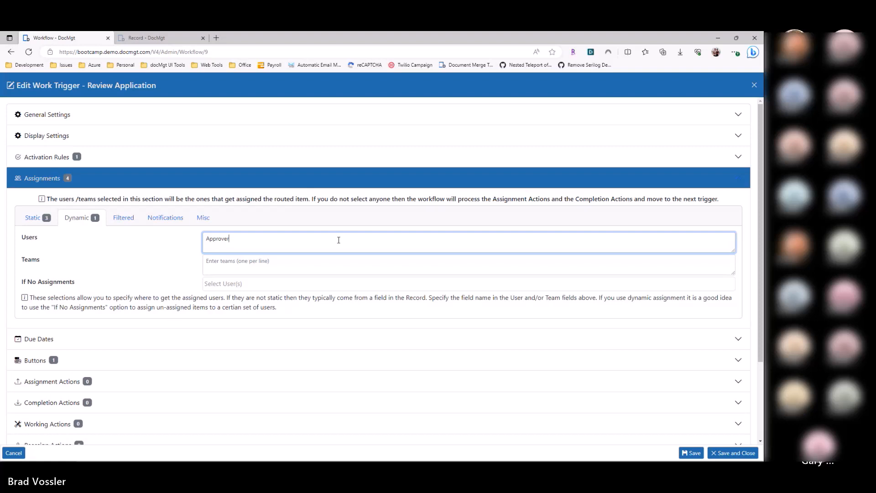
# Step: Compare the static and dynamic assignments, and enter ApproverTeam as the dynamic Teams assignment
pyautogui.click(33, 218)
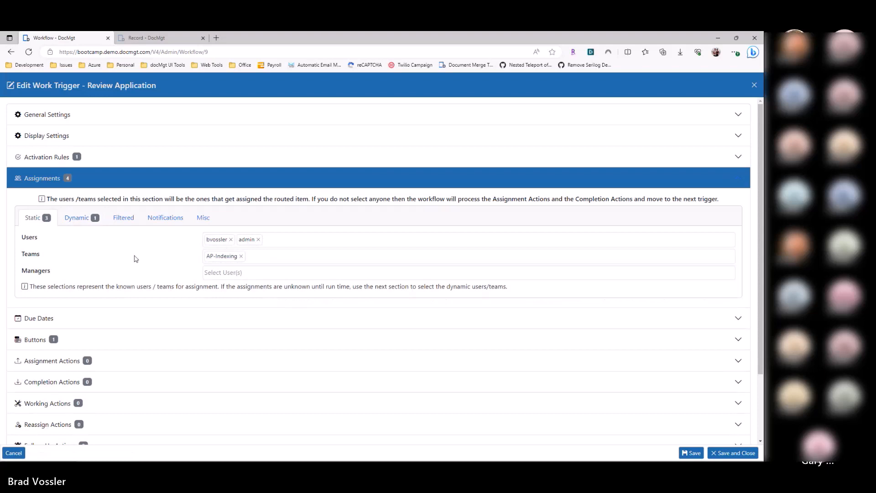
pyautogui.click(67, 222)
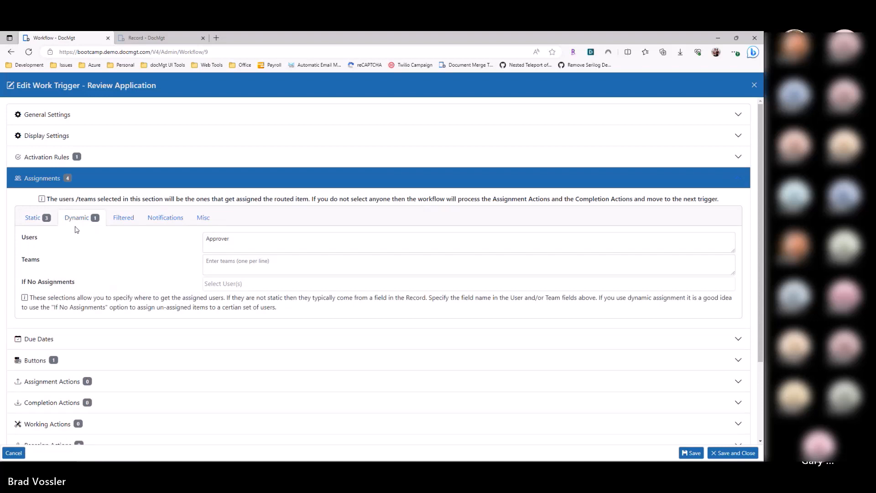
pyautogui.doubleClick(200, 242)
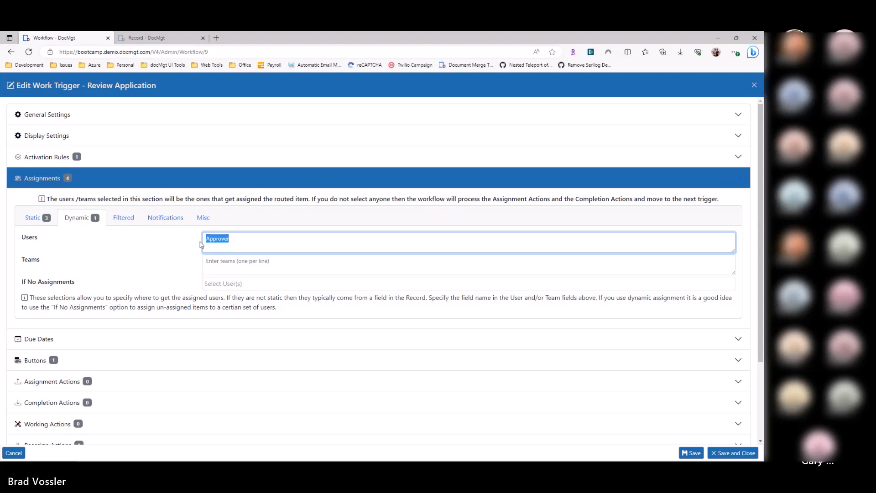
pyautogui.click(147, 263)
pyautogui.doubleClick(223, 246)
pyautogui.press('Tab')
pyautogui.write('ApproverTeam')
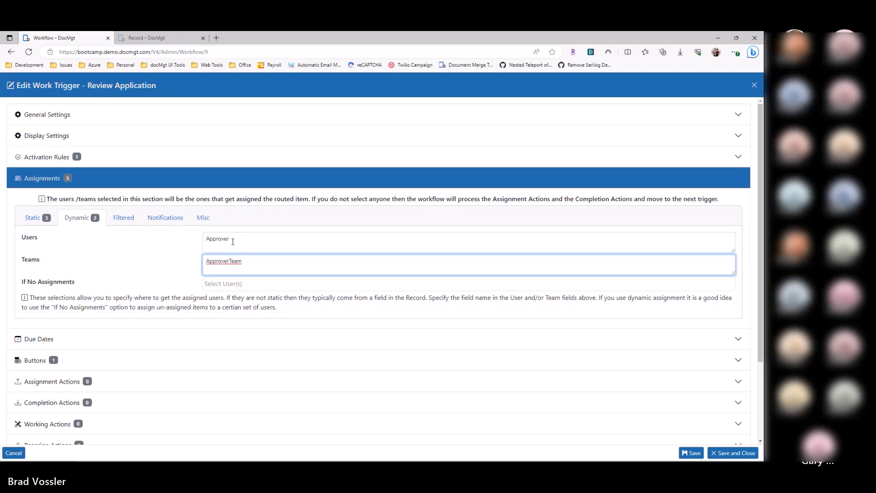
# Step: Enclose both dynamic assignment field names in square brackets, giving [Approver] and [ApproverTeam]
pyautogui.doubleClick(232, 242)
pyautogui.press('Home')
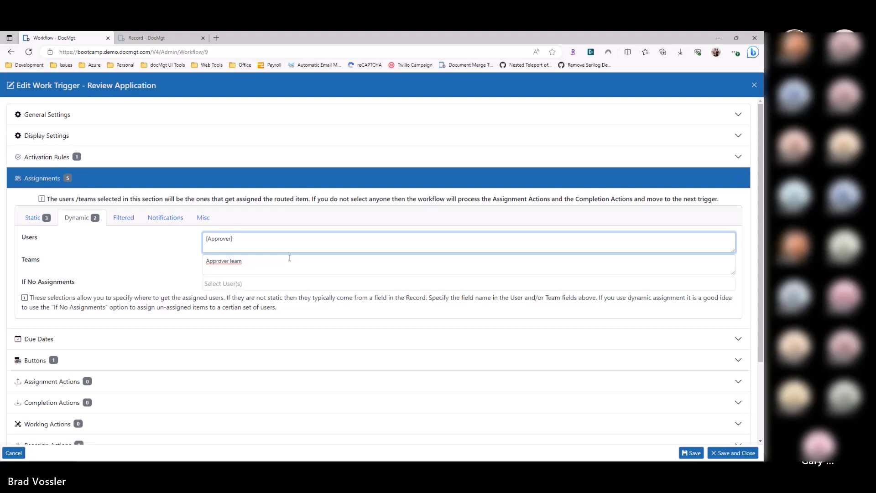
pyautogui.press('Home')
pyautogui.write('[')
pyautogui.press('End')
pyautogui.write(']')
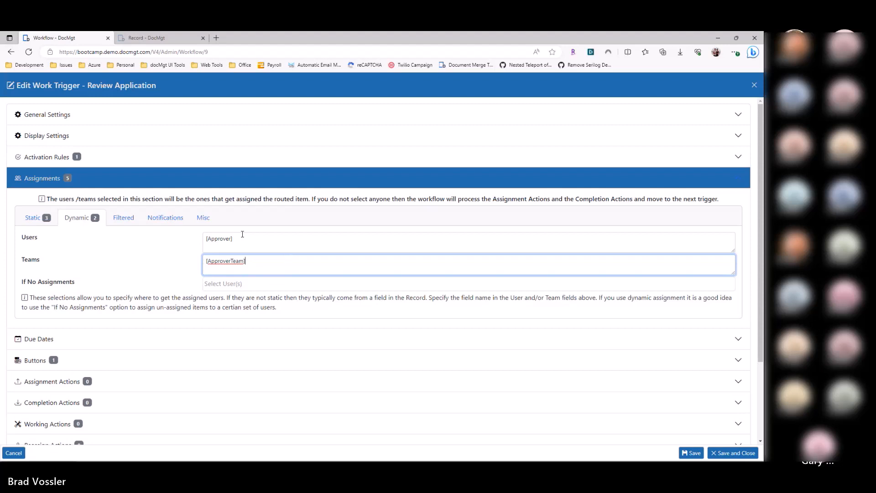
# Step: Clear the dynamic Users and Teams assignments of the Review Application trigger
pyautogui.click(43, 223)
pyautogui.click(79, 224)
pyautogui.moveTo(235, 241); pyautogui.dragTo(197, 246)
pyautogui.click(235, 241)
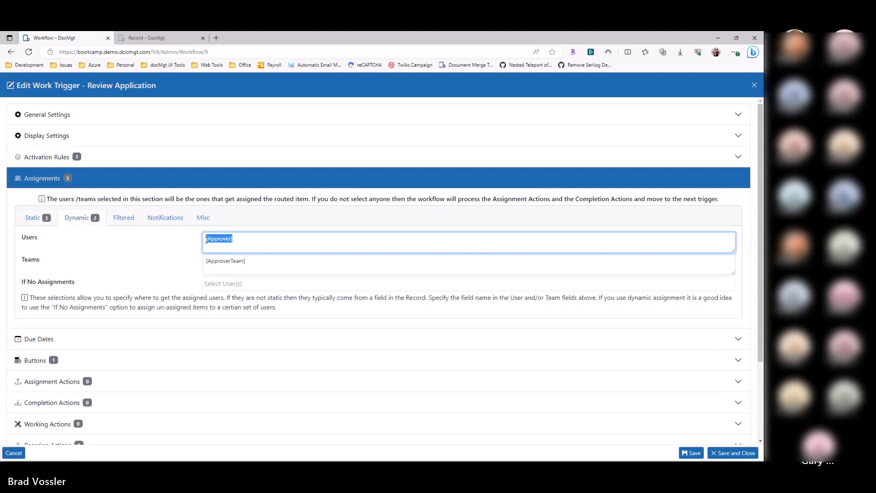
pyautogui.click(205, 240)
pyautogui.press('Delete')
pyautogui.hotkey('ctrl', 'a')
pyautogui.press('BackSpace')
pyautogui.press('Tab')
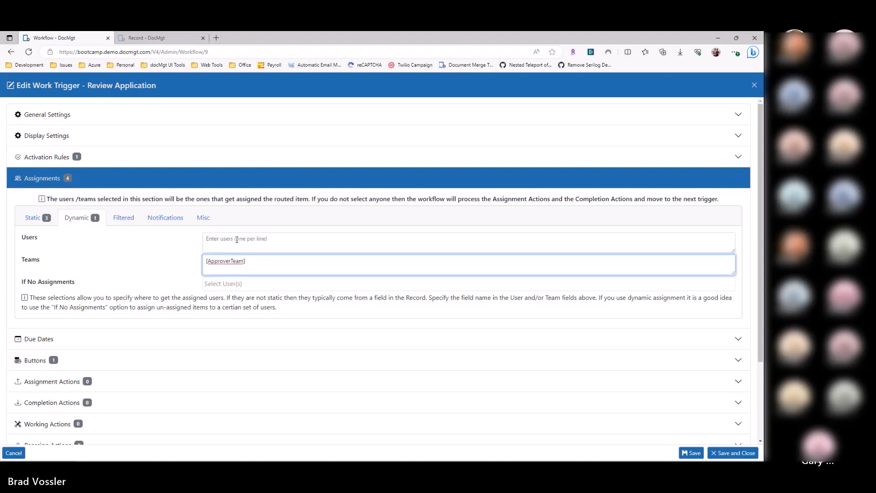
pyautogui.press('Delete')
pyautogui.press('Delete')
pyautogui.press('Delete')
pyautogui.press('Delete')
pyautogui.press('Delete')
pyautogui.press('Delete')
pyautogui.press('Delete')
pyautogui.press('Delete')
pyautogui.press('Delete')
pyautogui.press('Delete')
pyautogui.press('Delete')
pyautogui.press('Delete')
pyautogui.press('Delete')
pyautogui.press('Delete')
# Step: Remove the AP-Indexing team and both users from the static assignments, and view the filtered assignments
pyautogui.click(33, 219)
pyautogui.click(242, 256)
pyautogui.click(231, 239)
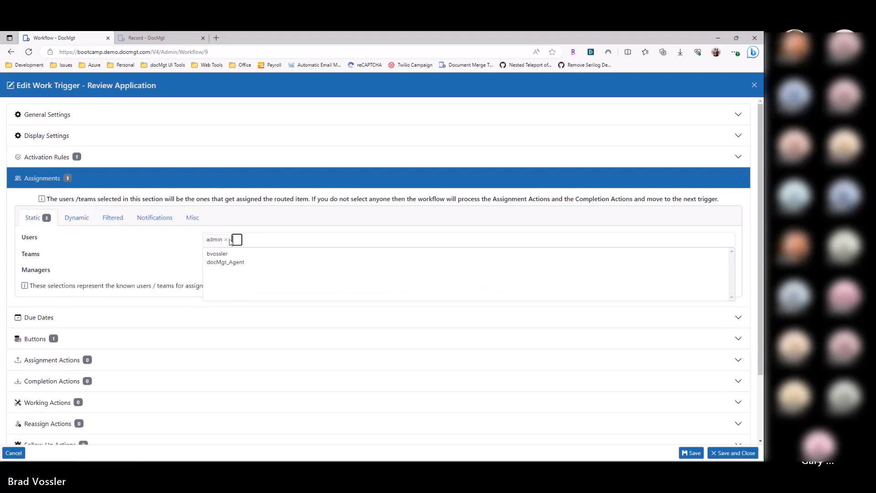
pyautogui.click(231, 239)
pyautogui.click(133, 251)
pyautogui.click(112, 222)
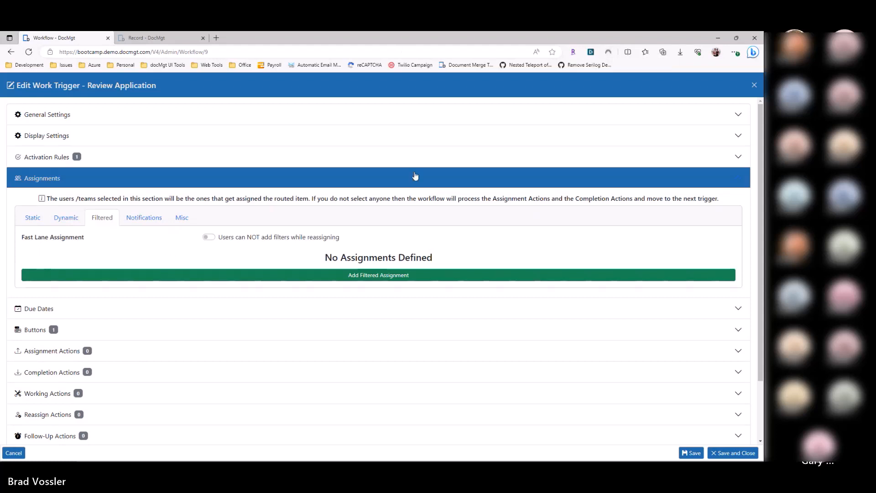
# Step: Assign the AP-Indexing team again in the static assignments
pyautogui.click(40, 219)
pyautogui.click(220, 255)
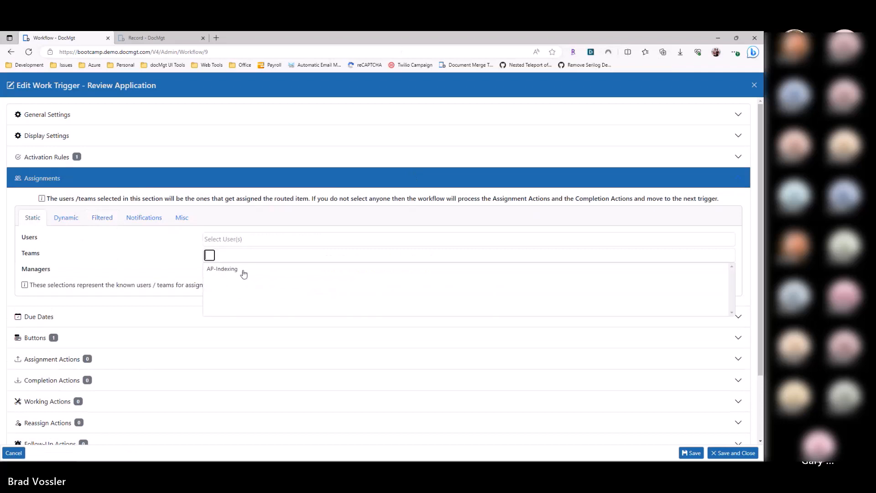
pyautogui.click(237, 272)
# Step: Add a filtered assignment that matches Vendor to ACME and assigns those records to the named personal user account
pyautogui.click(112, 218)
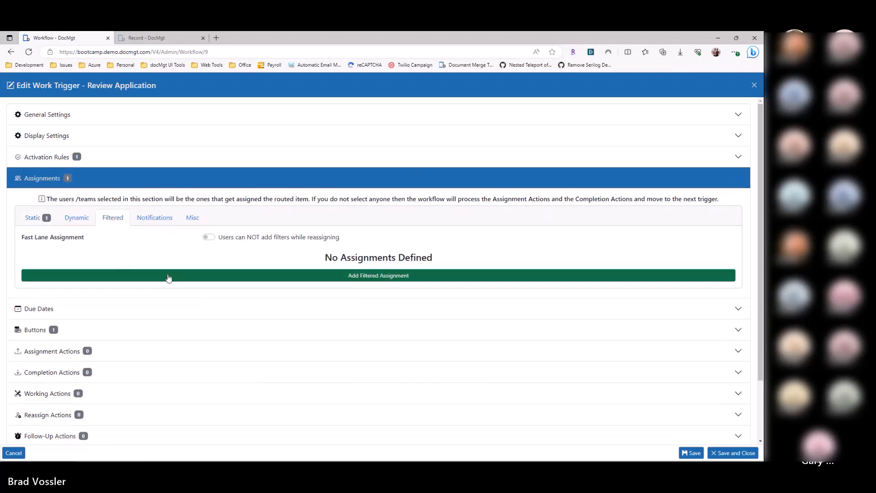
pyautogui.click(168, 279)
pyautogui.click(122, 262)
pyautogui.click(155, 305)
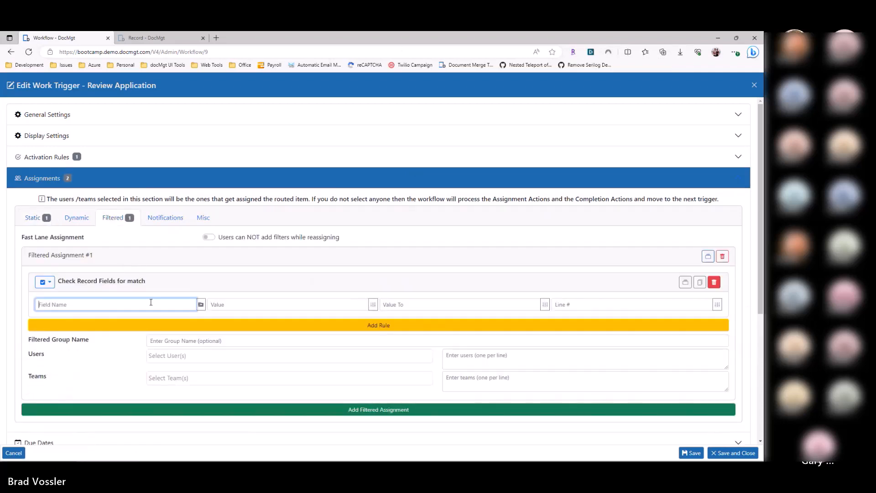
pyautogui.click(200, 305)
pyautogui.click(169, 265)
pyautogui.click(193, 304)
pyautogui.click(160, 190)
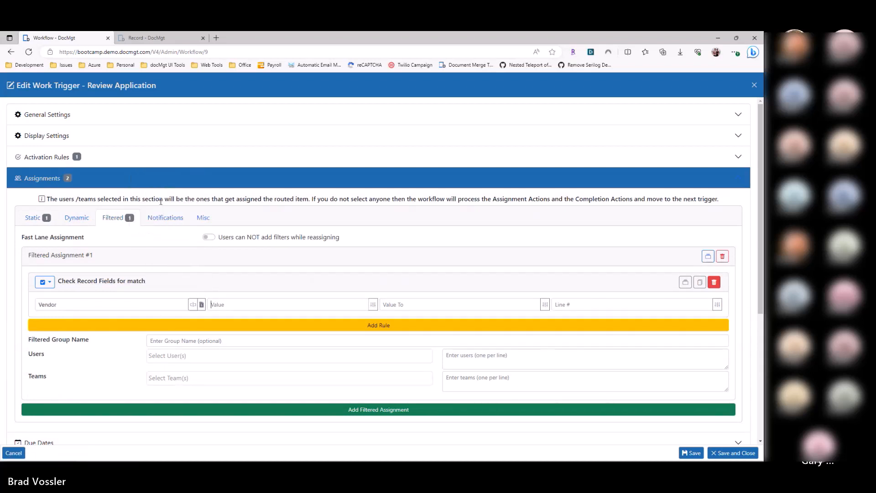
pyautogui.write('ACME')
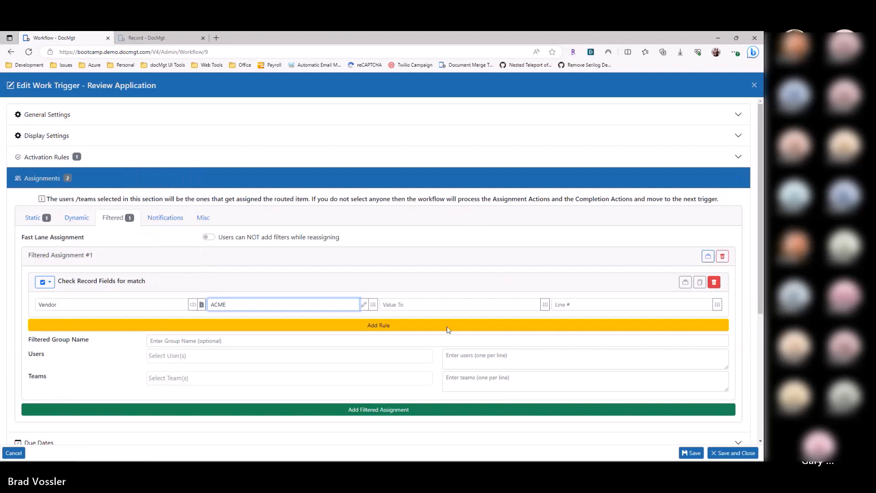
pyautogui.click(199, 356)
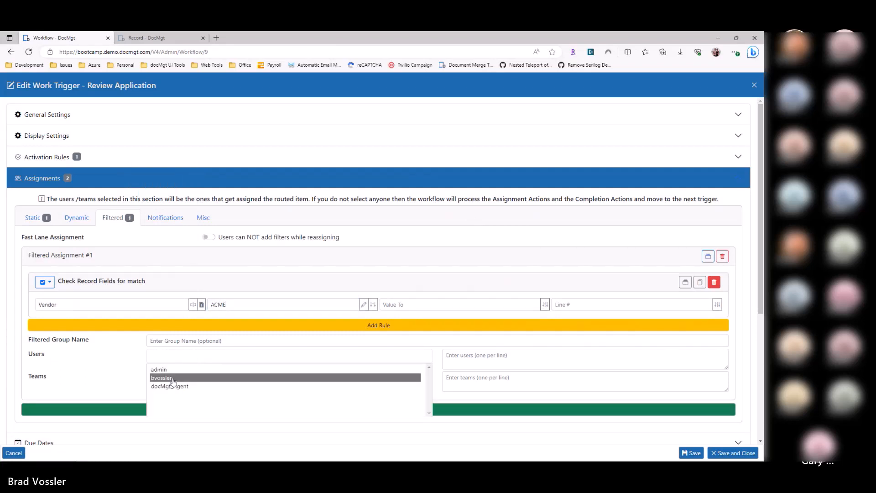
pyautogui.click(174, 379)
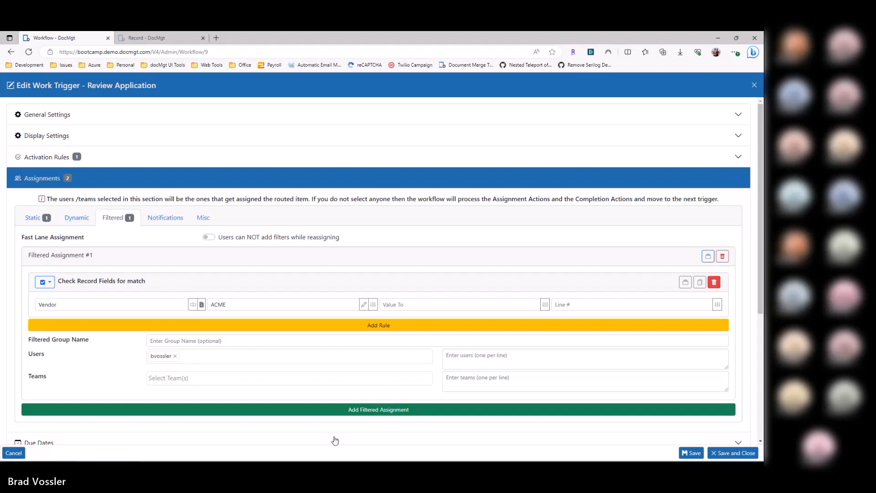
# Step: Examine the user and team fields of the filtered assignment, and compare the static, dynamic and filtered assignment options
pyautogui.click(237, 382)
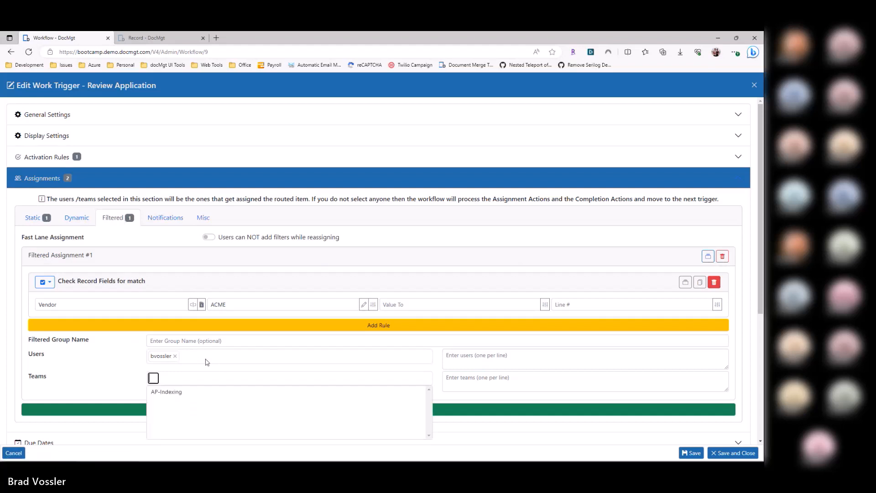
pyautogui.click(504, 354)
pyautogui.click(477, 373)
pyautogui.click(471, 362)
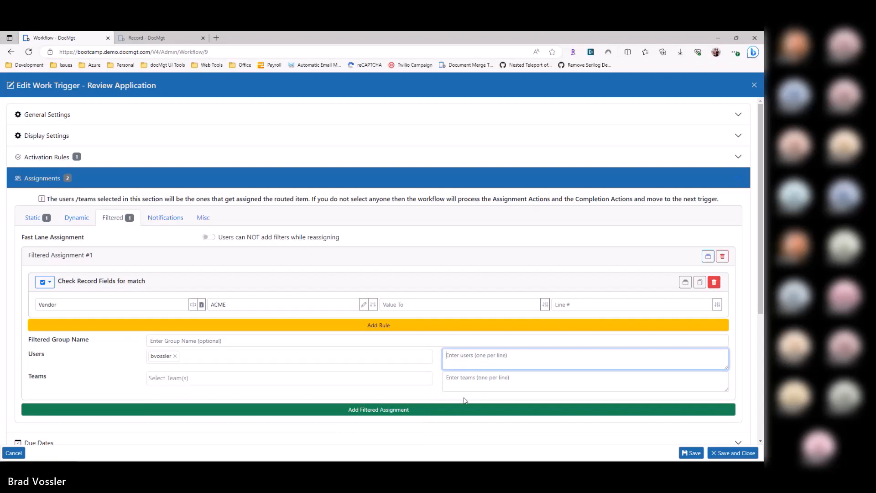
pyautogui.click(102, 351)
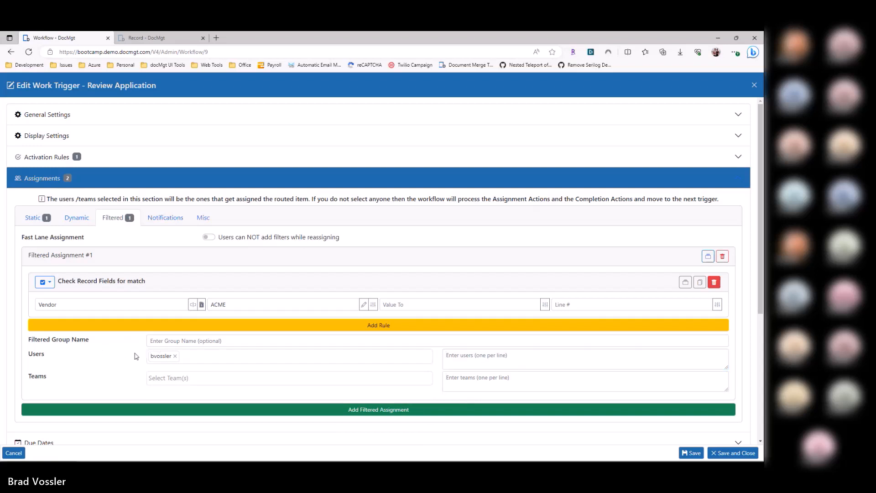
pyautogui.click(78, 220)
pyautogui.click(46, 221)
pyautogui.click(73, 219)
pyautogui.click(55, 220)
pyautogui.click(73, 220)
pyautogui.click(120, 220)
pyautogui.click(80, 221)
pyautogui.click(55, 220)
pyautogui.click(68, 219)
pyautogui.click(55, 220)
pyautogui.click(72, 219)
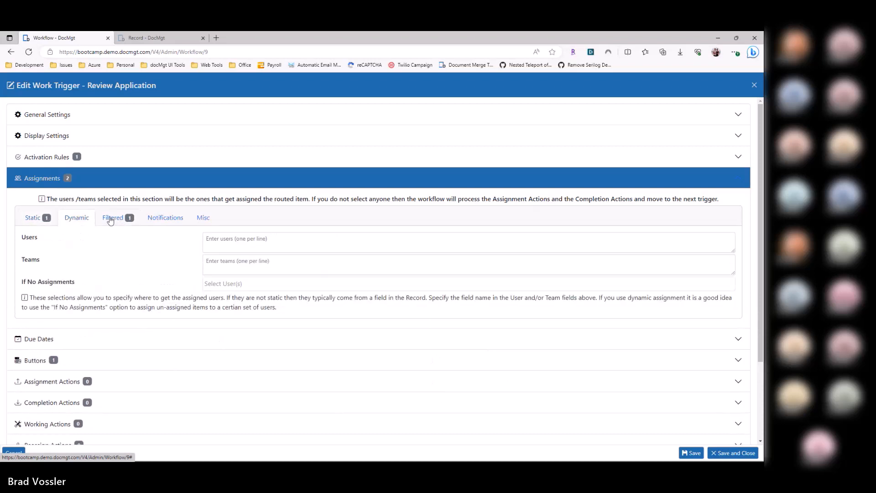
pyautogui.click(112, 220)
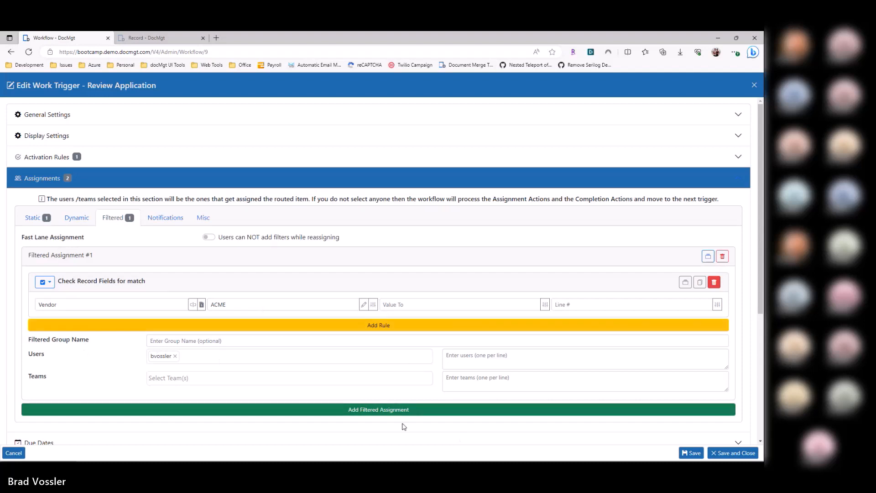
# Step: Add a second filtered assignment that matches Vendor to ACME Two and assigns those records to the admin user
pyautogui.click(160, 410)
pyautogui.scroll(-2, 141, 371)
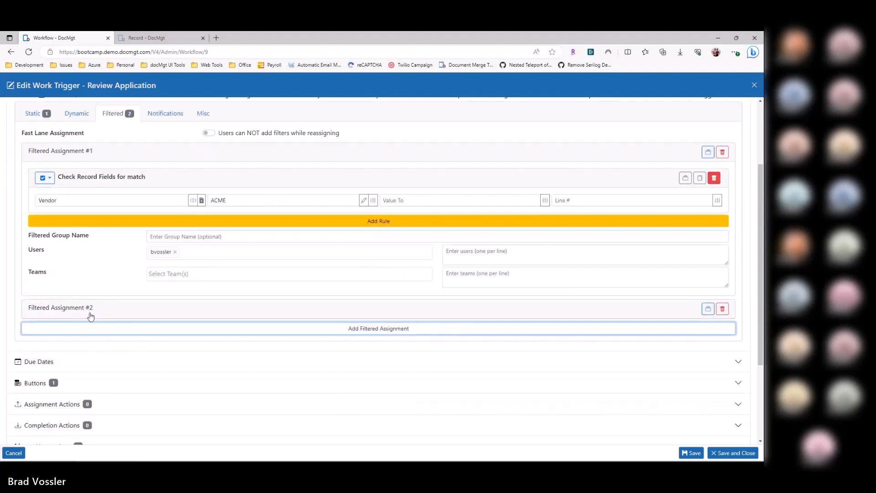
pyautogui.click(90, 313)
pyautogui.click(122, 357)
pyautogui.write('Vendor')
pyautogui.press('Tab')
pyautogui.write('ACME Two')
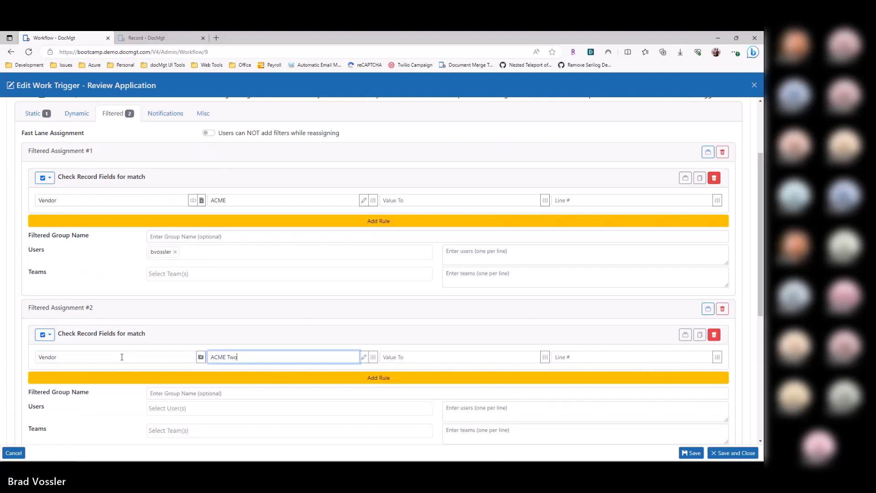
pyautogui.click(258, 410)
pyautogui.click(184, 423)
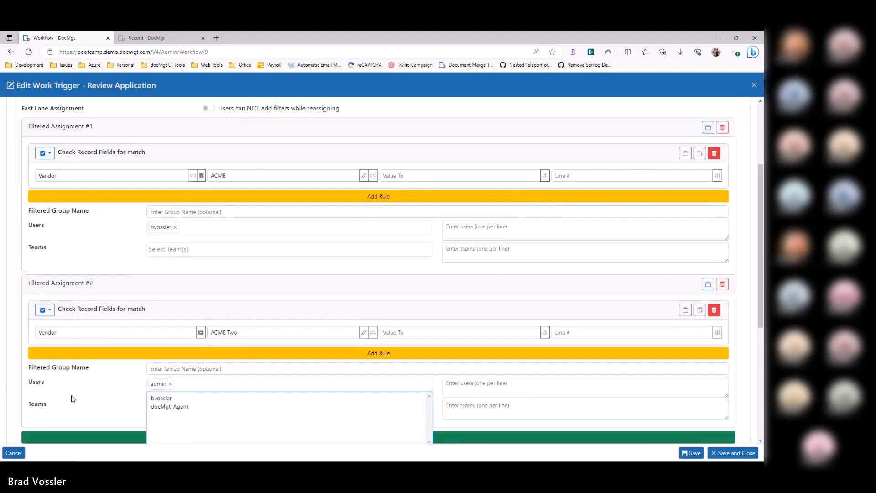
pyautogui.click(73, 400)
# Step: Add a rule to the second filtered assignment that matches the field "Amoutn" to values from 100 to 1000
pyautogui.click(130, 354)
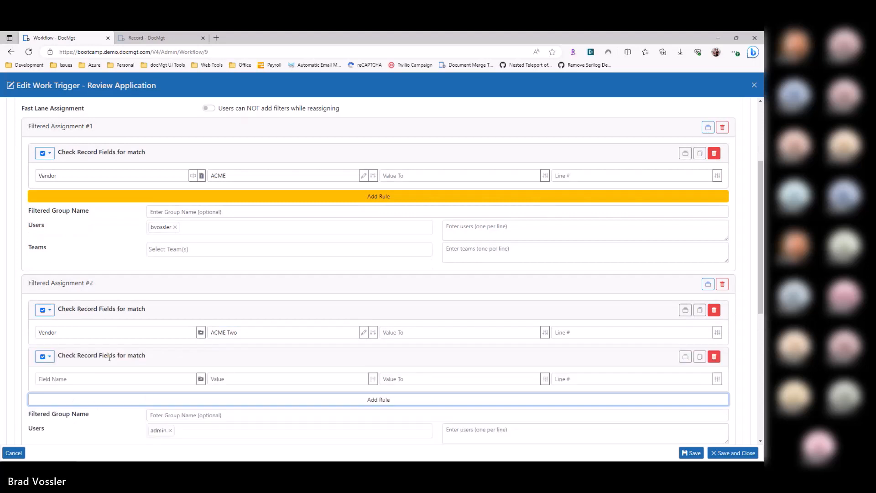
pyautogui.click(134, 378)
pyautogui.write('Amoutn')
pyautogui.press('Tab')
pyautogui.write('100')
pyautogui.press('Tab')
pyautogui.write('1000')
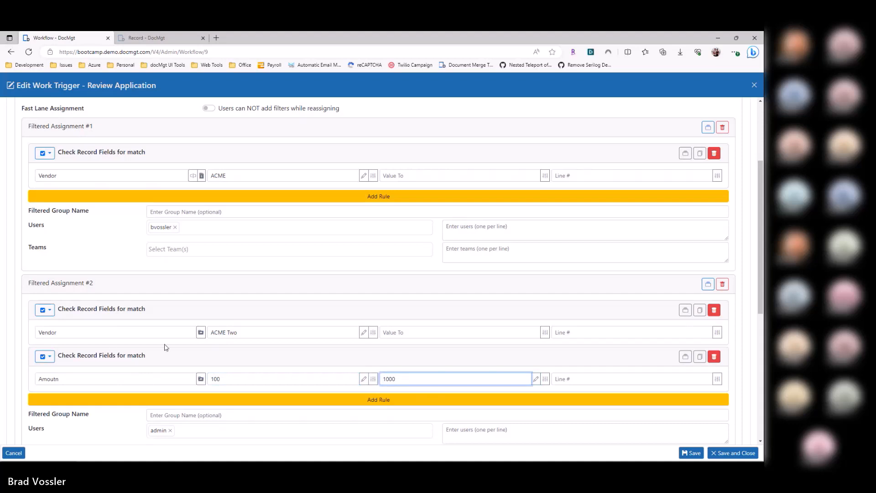
# Step: Review both filtered assignments by collapsing them and examining the two match rules and assigned user of the second one
pyautogui.scroll(-1, 124, 347)
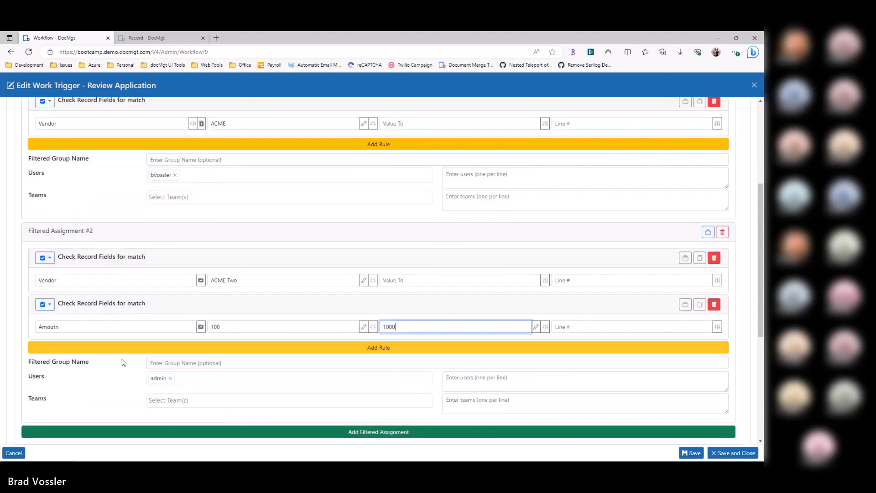
pyautogui.scroll(1, 155, 413)
pyautogui.click(114, 288)
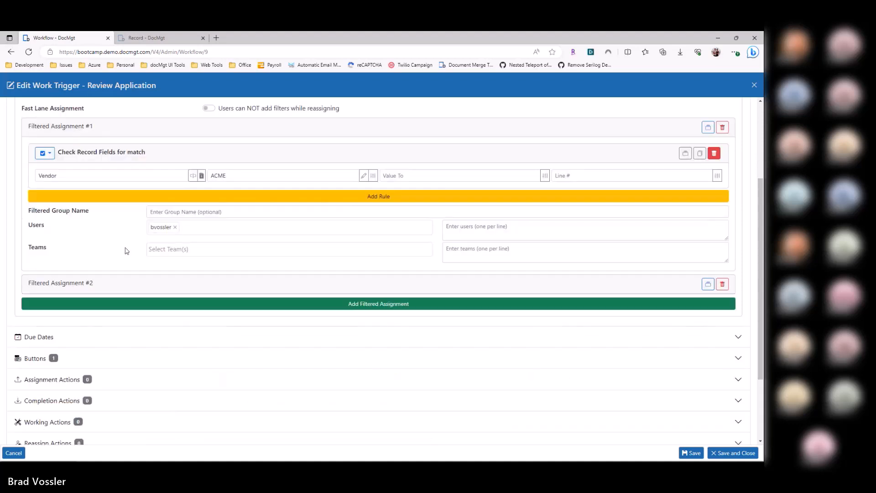
pyautogui.click(73, 127)
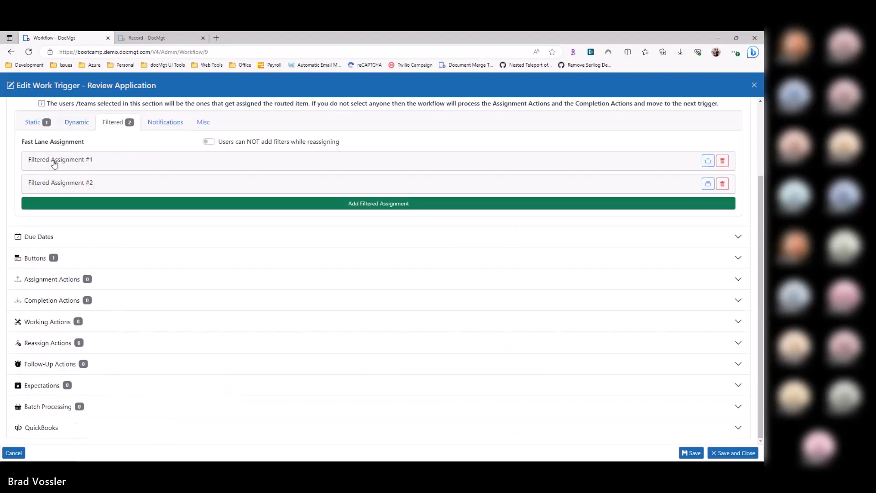
pyautogui.click(100, 185)
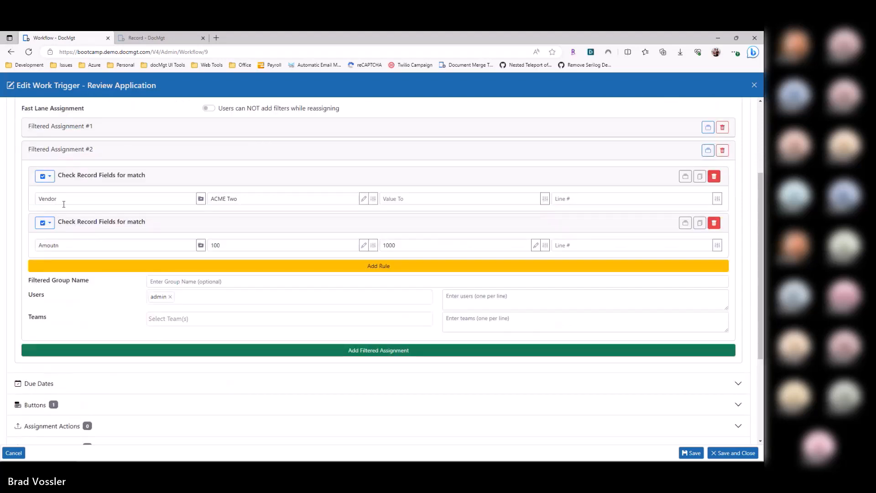
pyautogui.scroll(3, 82, 192)
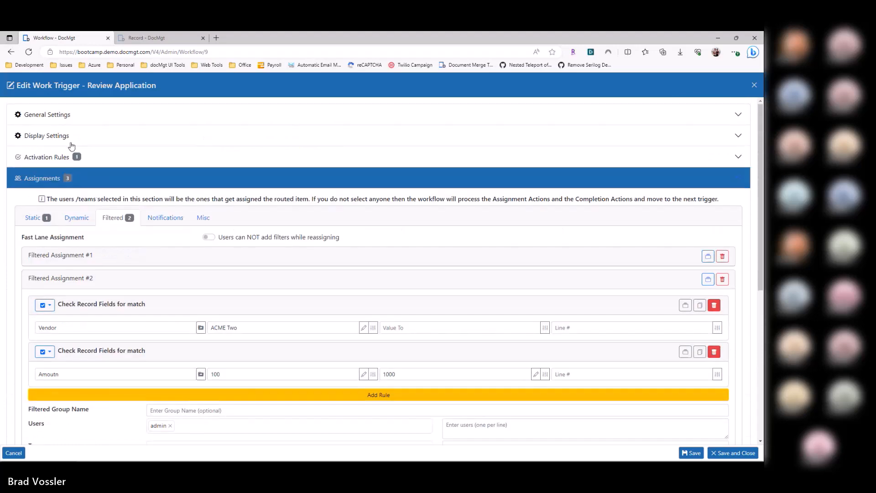
pyautogui.scroll(-2, 97, 292)
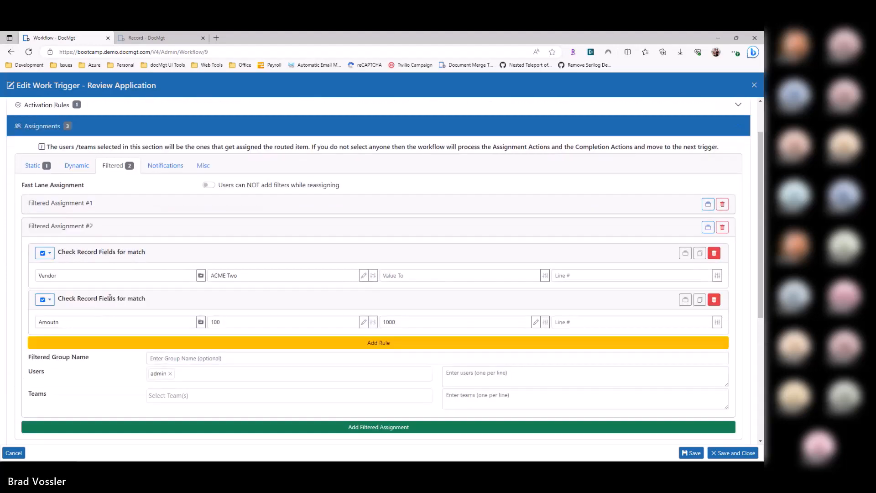
pyautogui.click(184, 234)
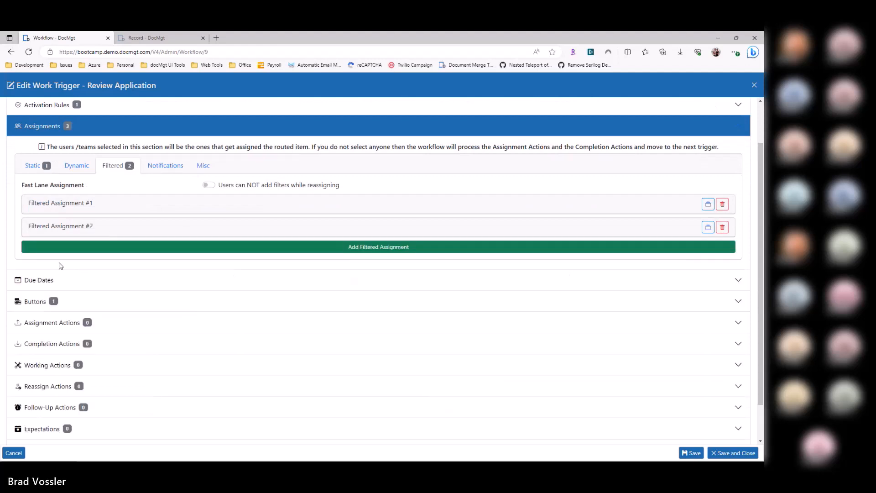
# Step: Enable the Fast Lane Assignment option so users can add filters while reassigning, and delete both filtered assignments
pyautogui.click(236, 187)
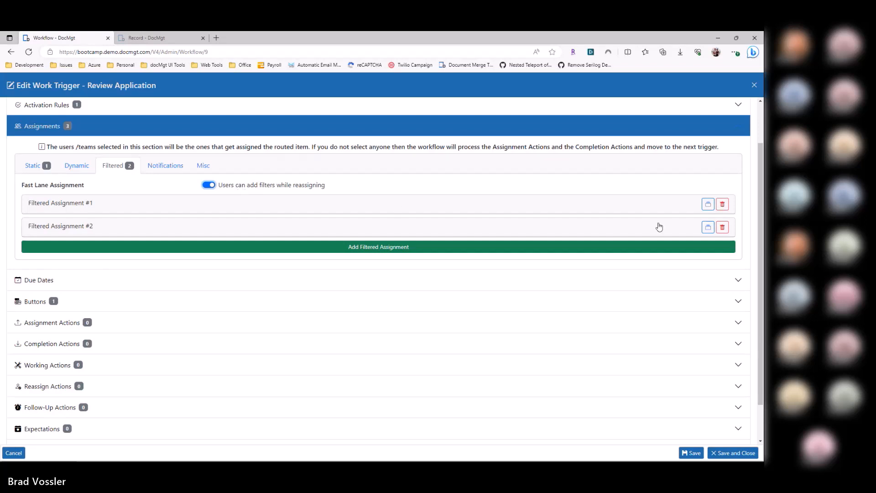
pyautogui.click(722, 204)
pyautogui.click(722, 204)
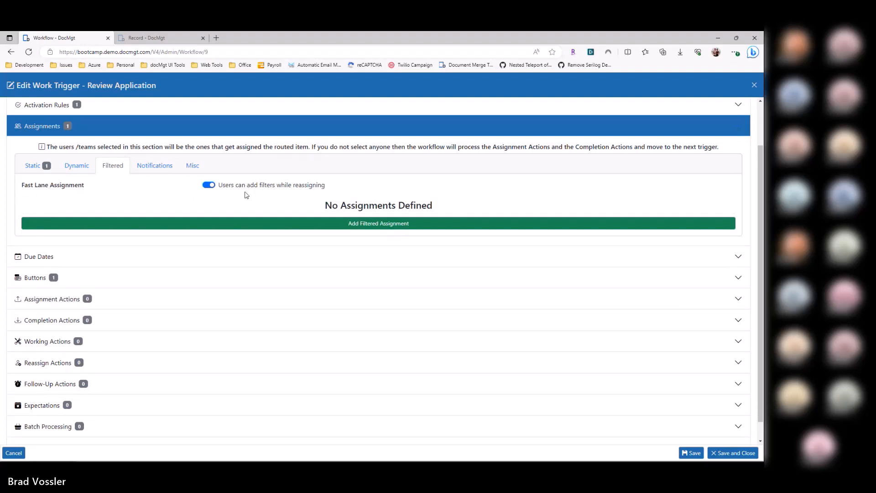
# Step: Add an empty filtered assignment, expand and collapse its rule and user fields, and return to the dynamic assignments
pyautogui.click(244, 225)
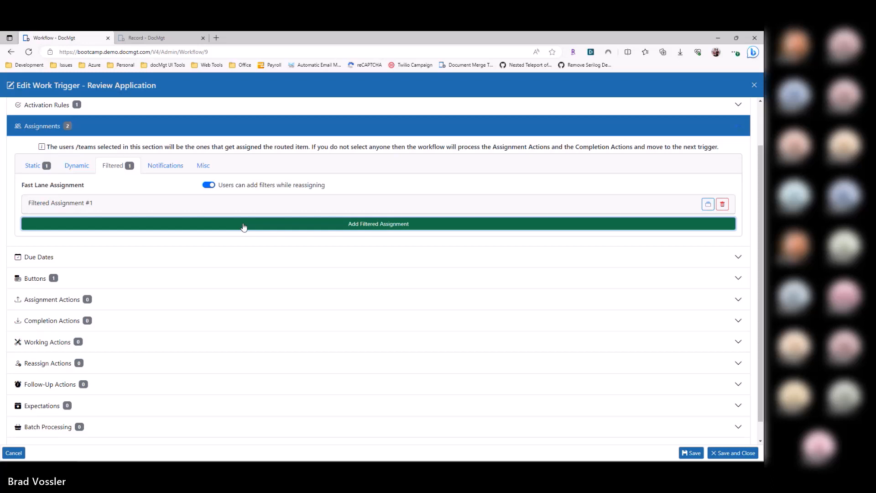
pyautogui.click(244, 227)
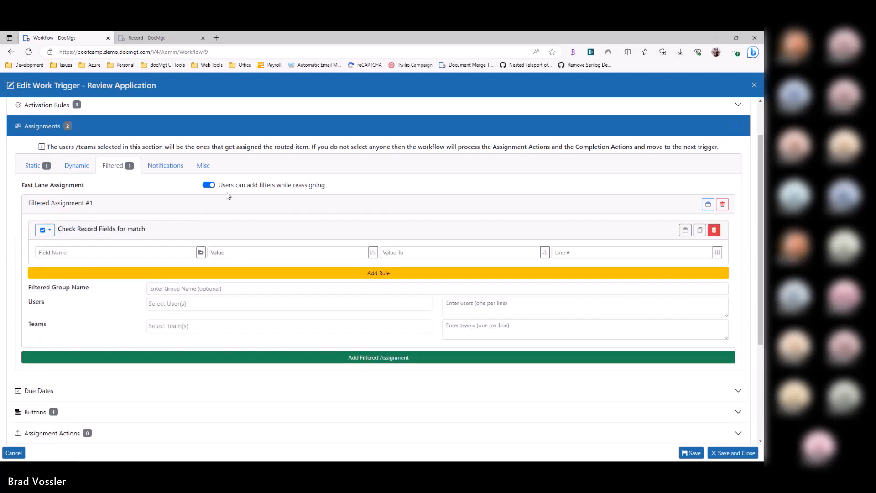
pyautogui.click(112, 208)
pyautogui.click(113, 206)
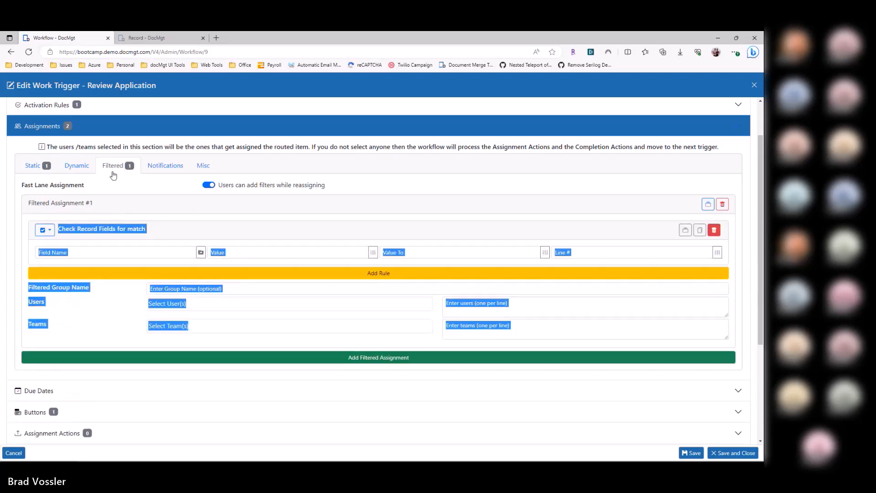
pyautogui.click(98, 204)
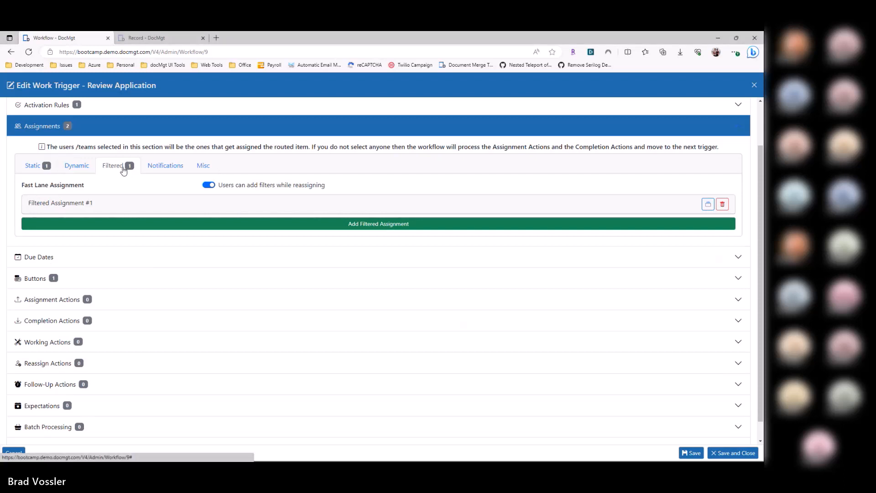
pyautogui.click(72, 167)
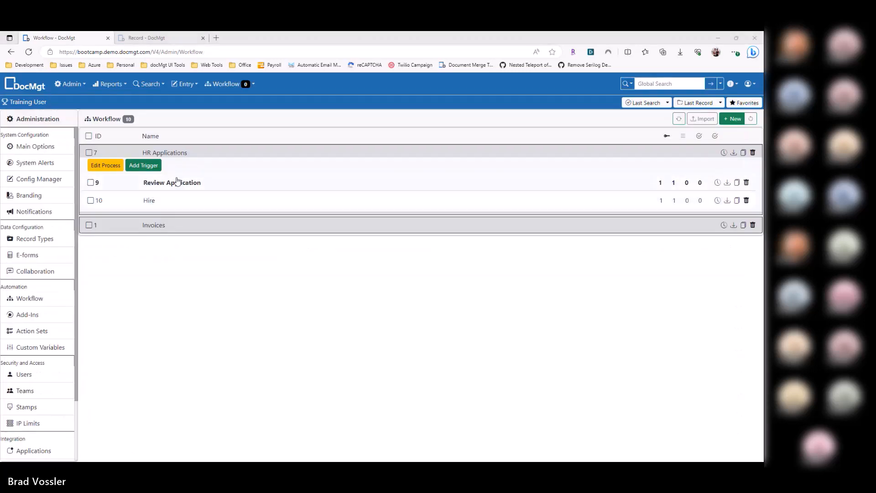
# Step: Reopen the Review Application trigger of the HR Applications workflow and examine its activation rules and assignments
pyautogui.click(170, 188)
pyautogui.click(169, 185)
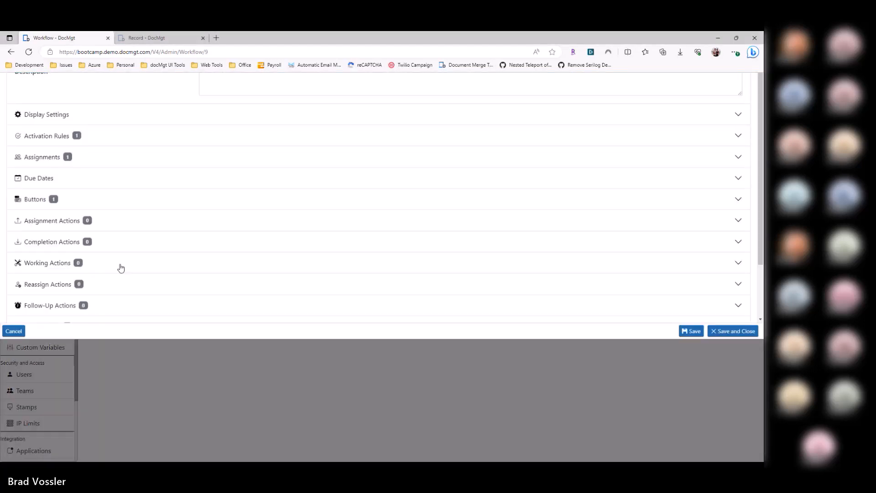
pyautogui.click(60, 255)
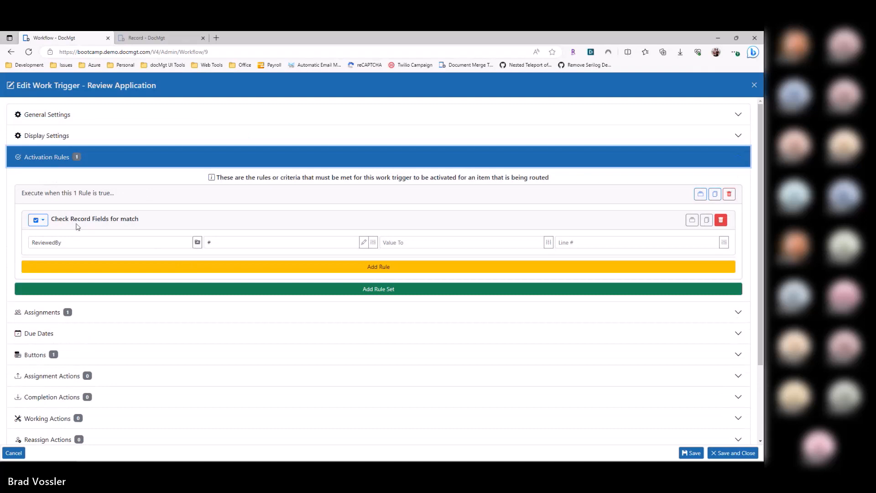
pyautogui.click(52, 314)
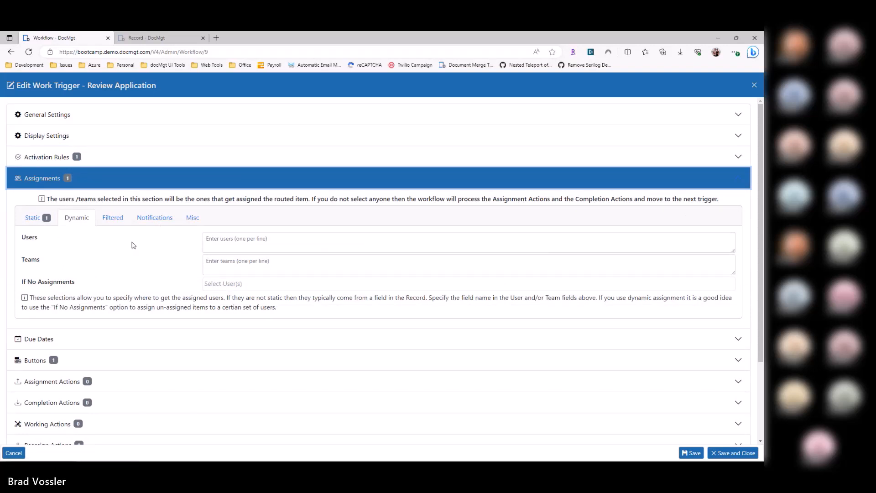
pyautogui.click(80, 180)
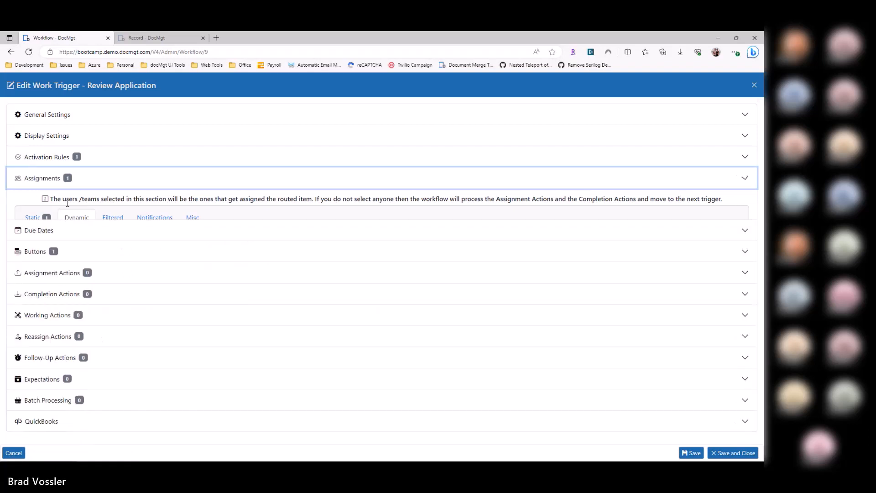
# Step: Add an assignment action to the Review Application trigger that updates the Status record field to "In Review Process"
pyautogui.click(54, 243)
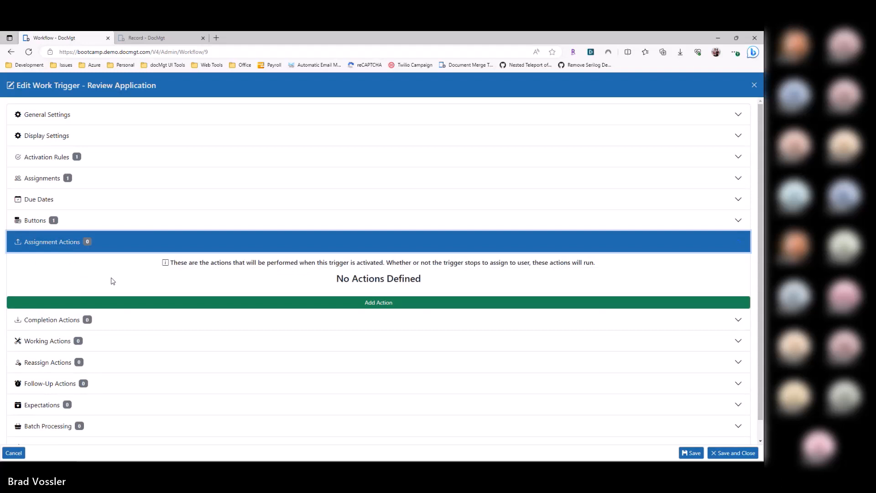
pyautogui.click(133, 304)
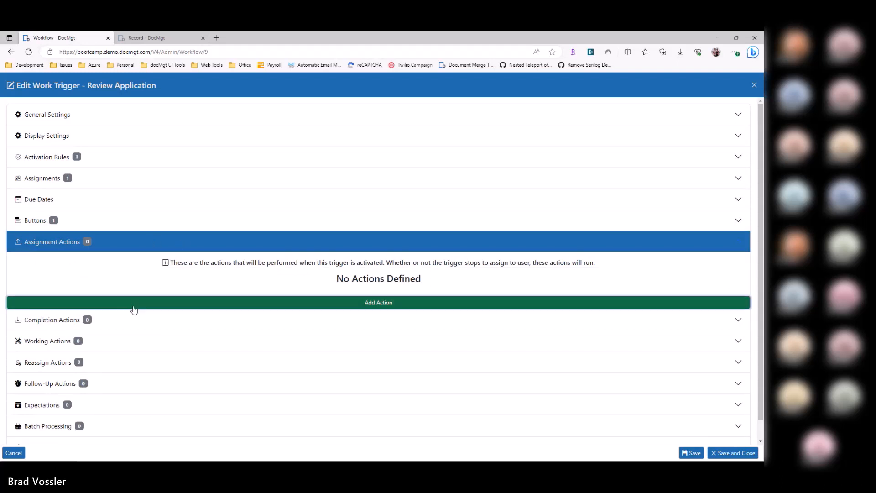
pyautogui.write('Status')
pyautogui.press('Tab')
pyautogui.write('In')
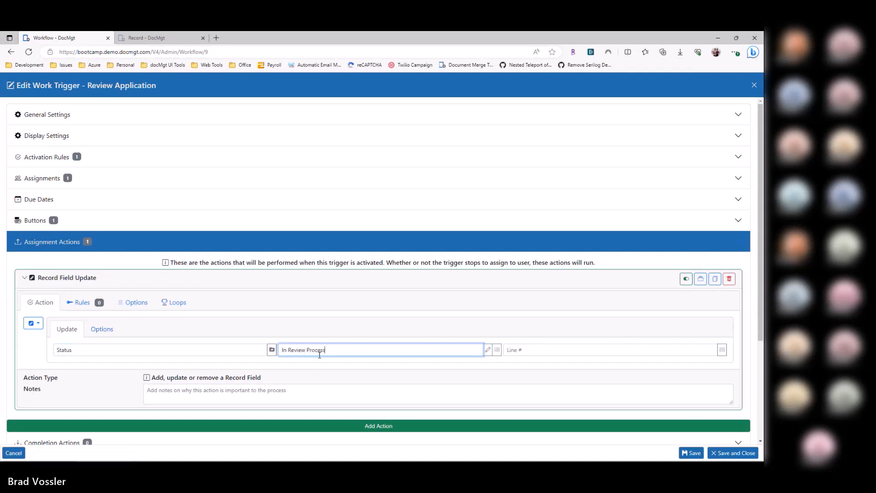
pyautogui.doubleClick(71, 350)
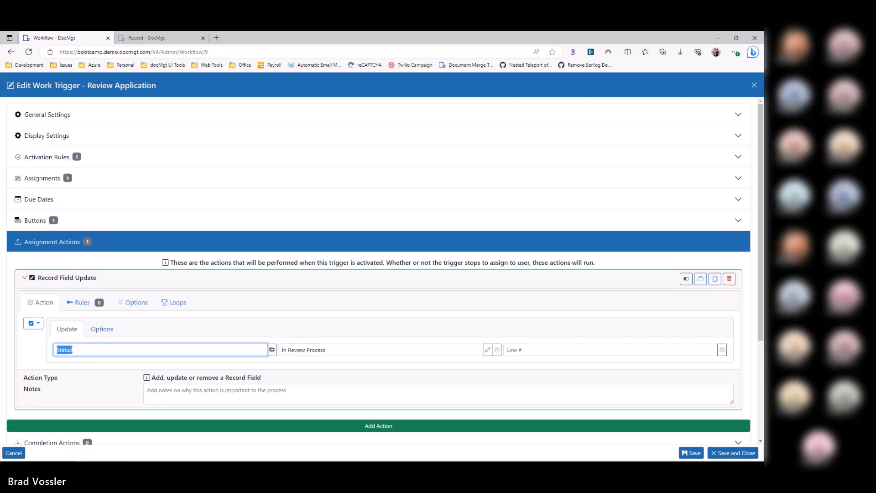
pyautogui.click(68, 371)
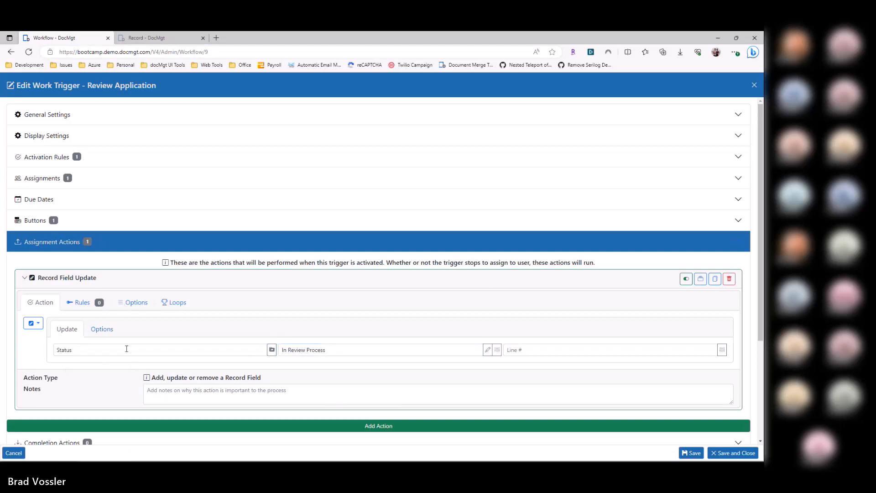
# Step: Switch from the trigger settings to the HR Applications record that is open in the browser
pyautogui.moveTo(86, 87); pyautogui.dragTo(159, 86)
pyautogui.scroll(-2, 122, 387)
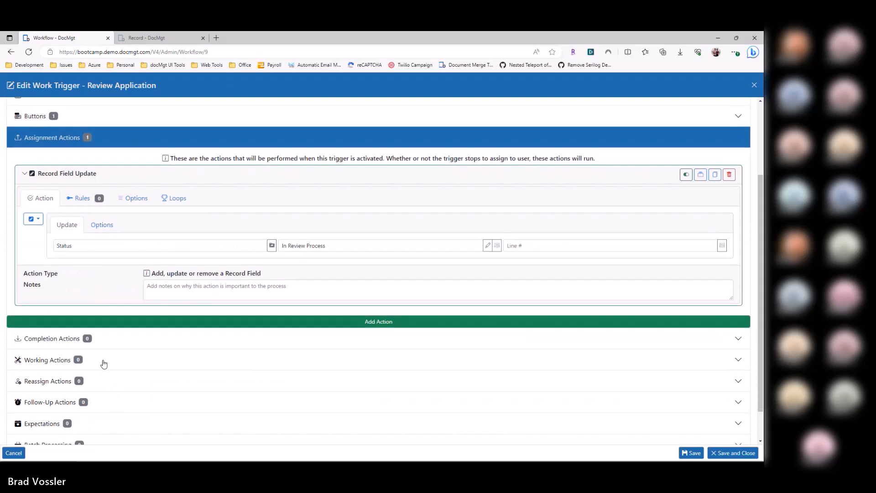
pyautogui.click(145, 39)
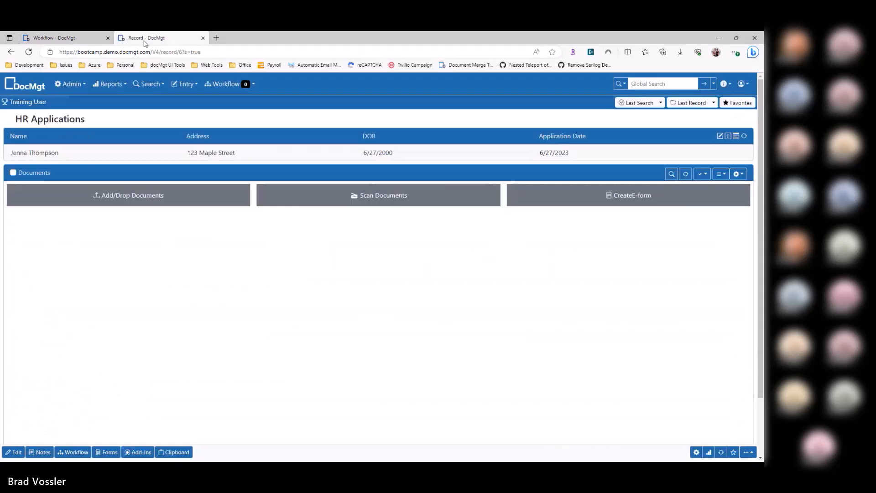
# Step: Return to the Review Application trigger and add a working action that updates the Status record field to "Being worked by"
pyautogui.click(226, 85)
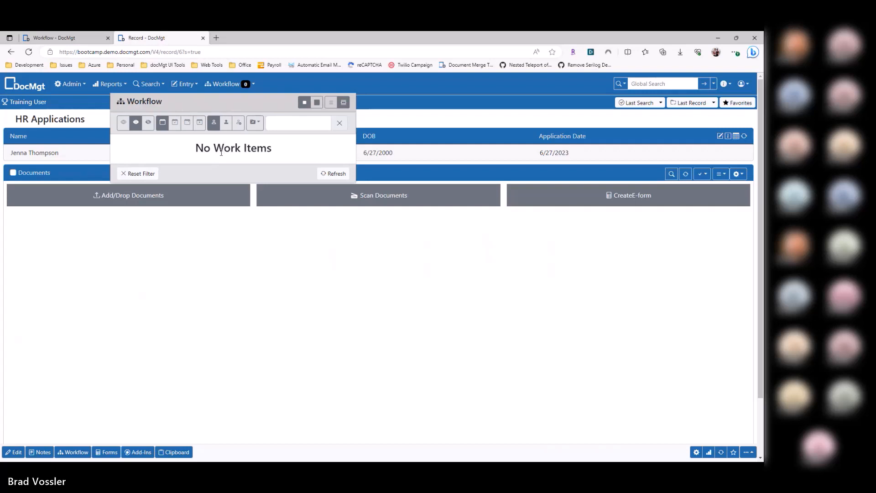
pyautogui.click(75, 36)
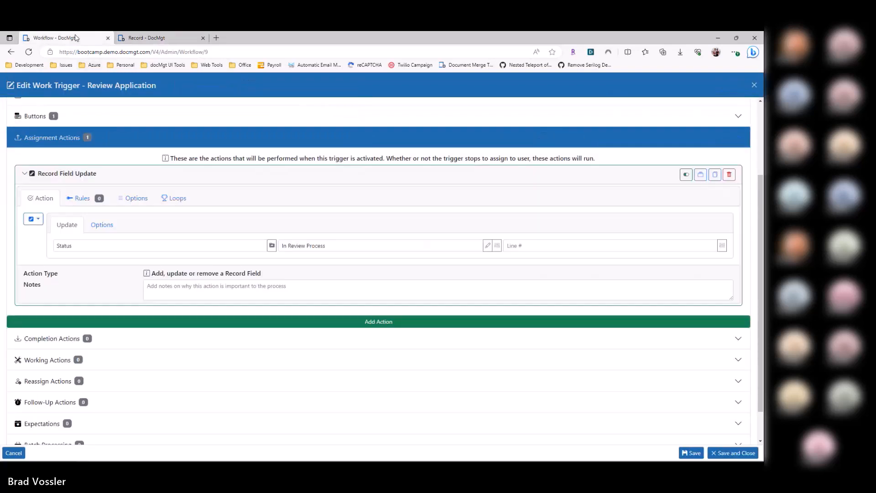
pyautogui.click(64, 361)
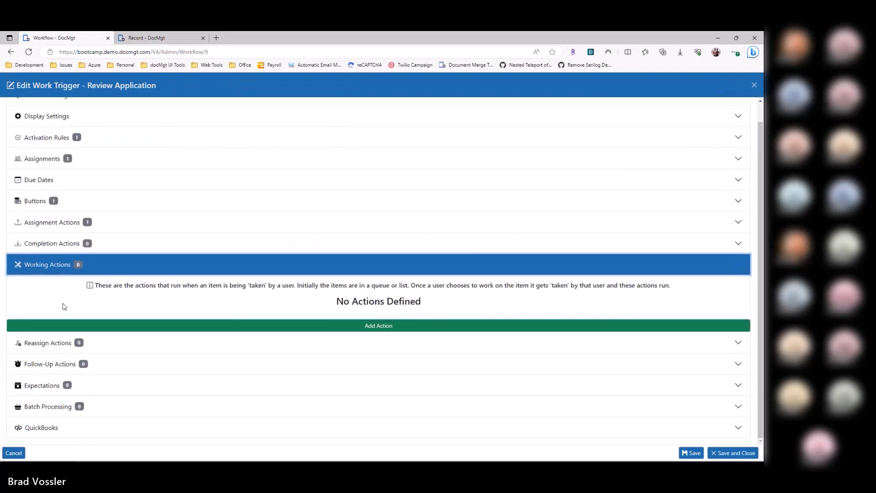
pyautogui.click(69, 325)
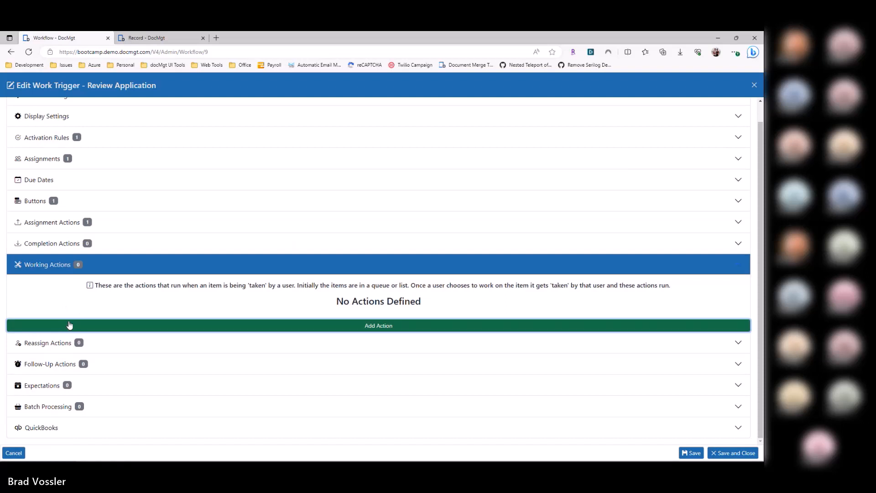
pyautogui.click(95, 372)
pyautogui.write('Status')
pyautogui.press('Tab')
pyautogui.write('Being worked by')
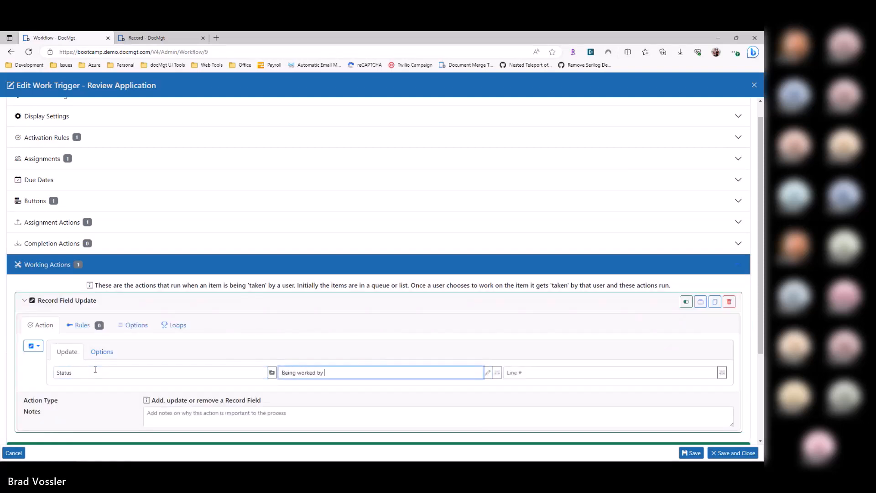
# Step: Insert the assigned user's name variable [WFASSIGNEDNAME] after "Being worked by" in the working action's Status value
pyautogui.click(497, 373)
pyautogui.write('work')
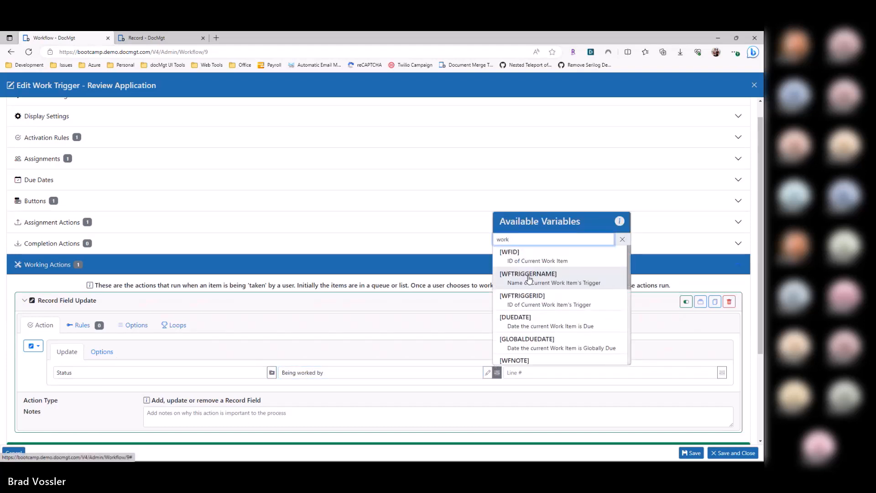
pyautogui.scroll(-1, 554, 326)
pyautogui.scroll(-4, 555, 326)
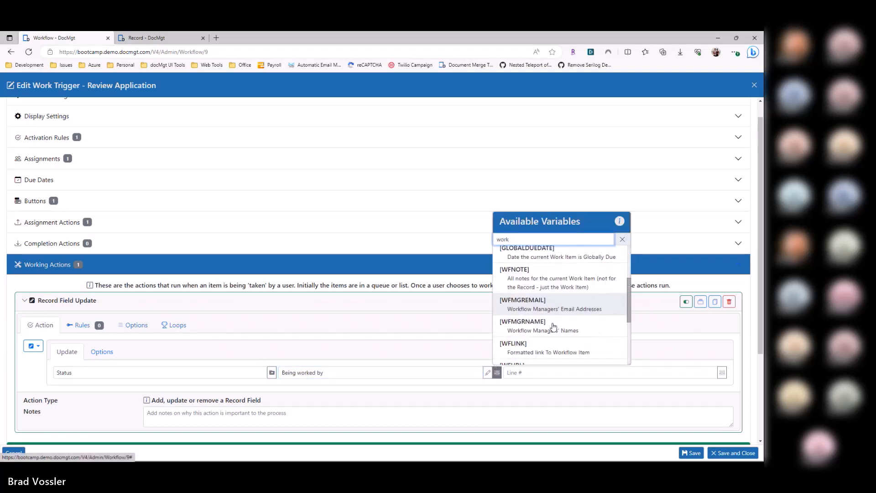
pyautogui.press('BackSpace')
pyautogui.press('BackSpace')
pyautogui.press('BackSpace')
pyautogui.press('BackSpace')
pyautogui.write('assign')
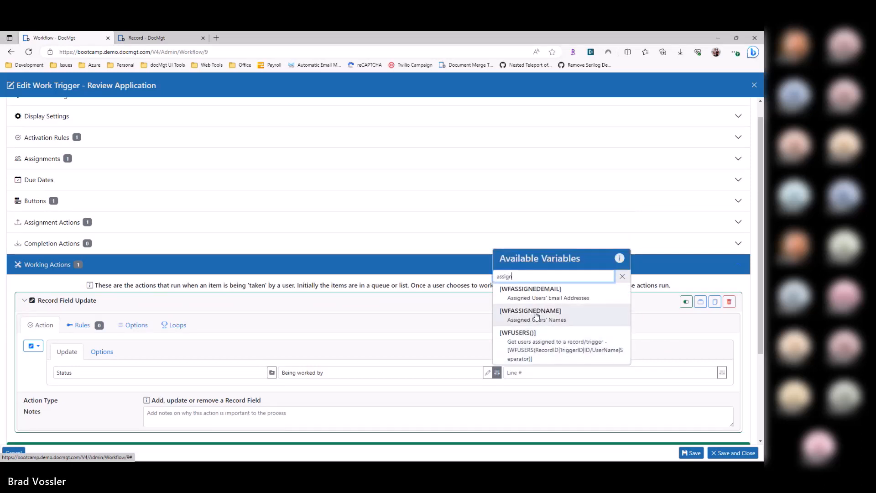
pyautogui.click(537, 313)
pyautogui.click(283, 373)
pyautogui.write('Being worked by')
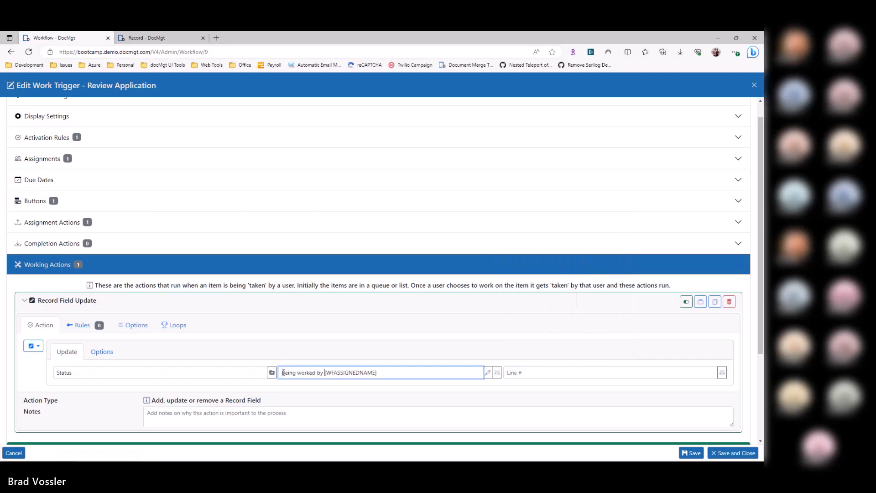
pyautogui.press('End')
pyautogui.click(87, 377)
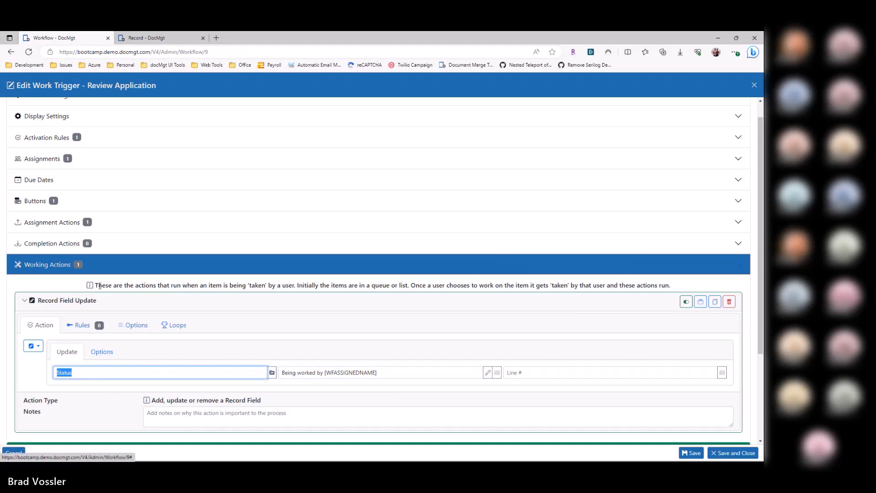
# Step: Switch to the HR Applications record, test its workflow routing and route the record
pyautogui.click(147, 39)
pyautogui.click(265, 256)
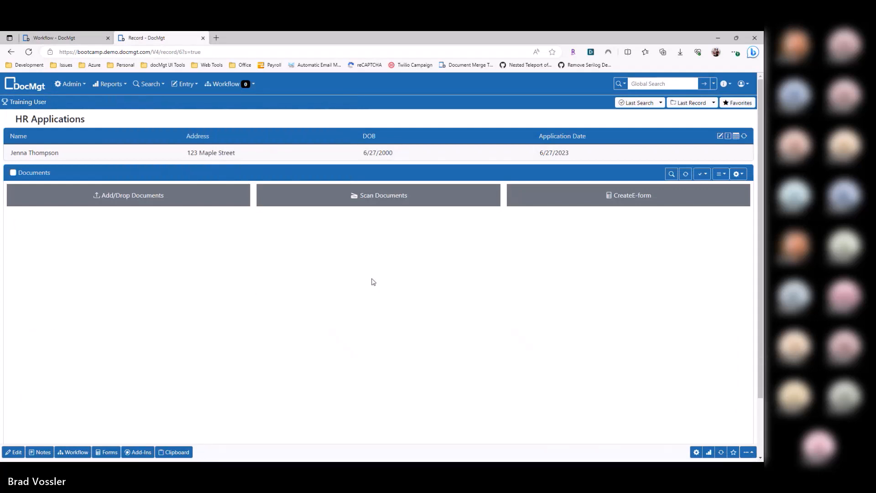
pyautogui.click(77, 452)
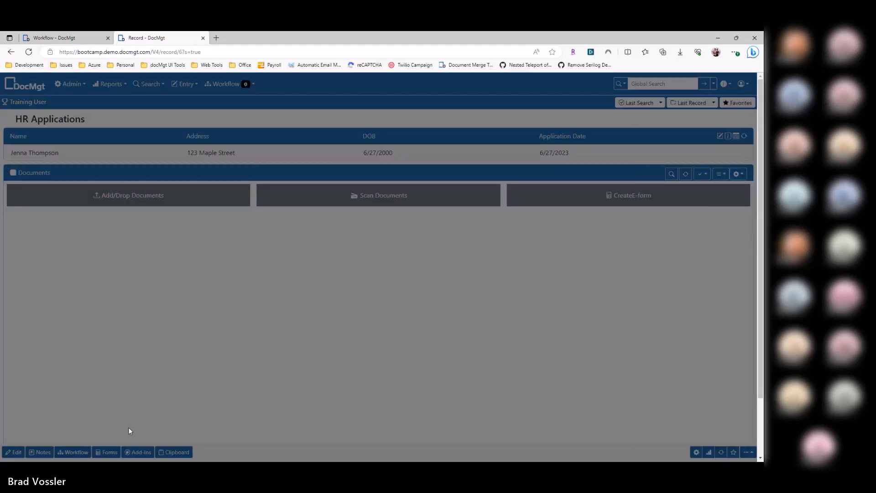
pyautogui.click(448, 278)
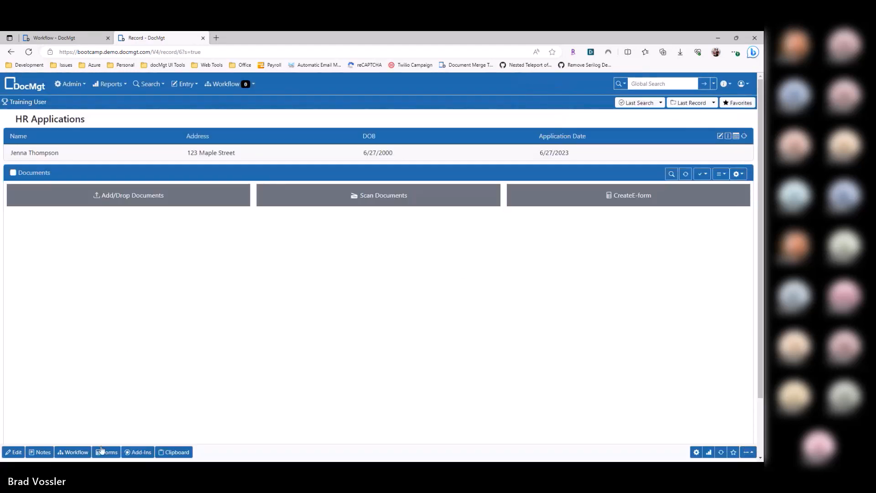
pyautogui.click(75, 452)
pyautogui.click(742, 111)
pyautogui.click(455, 94)
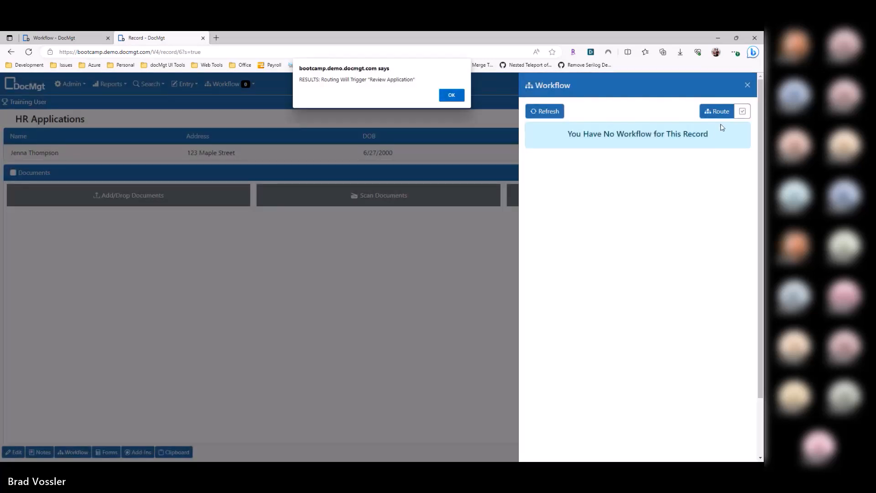
pyautogui.click(722, 116)
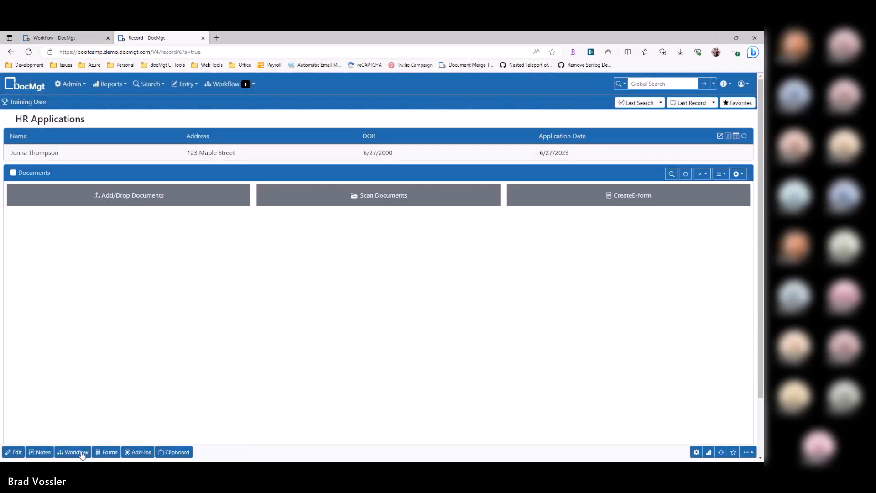
# Step: Open the record's Review Application work item and reassign it to the default users
pyautogui.click(82, 453)
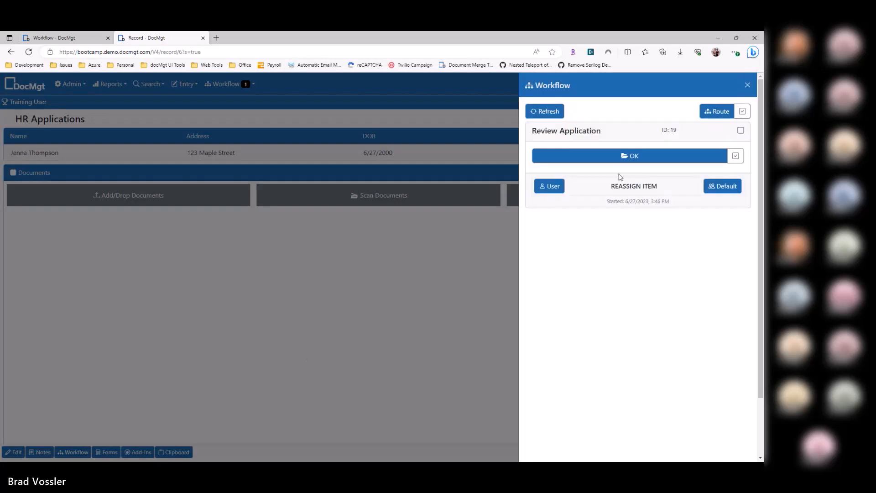
pyautogui.click(165, 262)
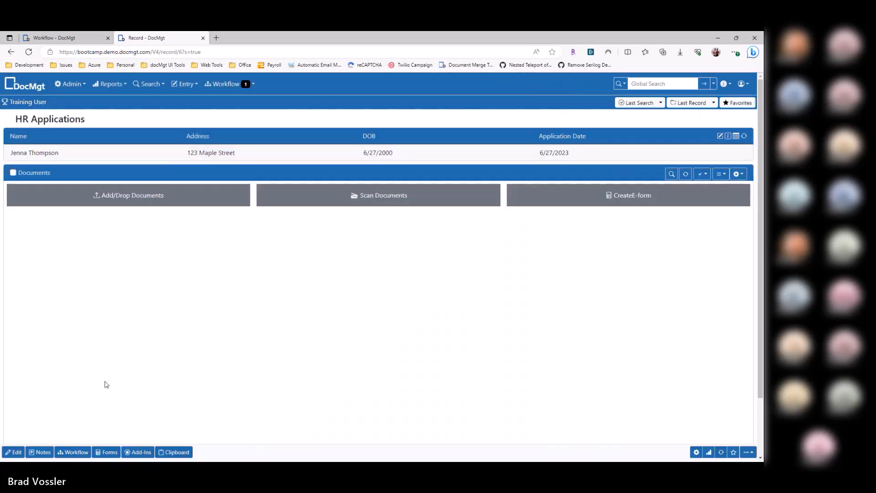
pyautogui.click(74, 454)
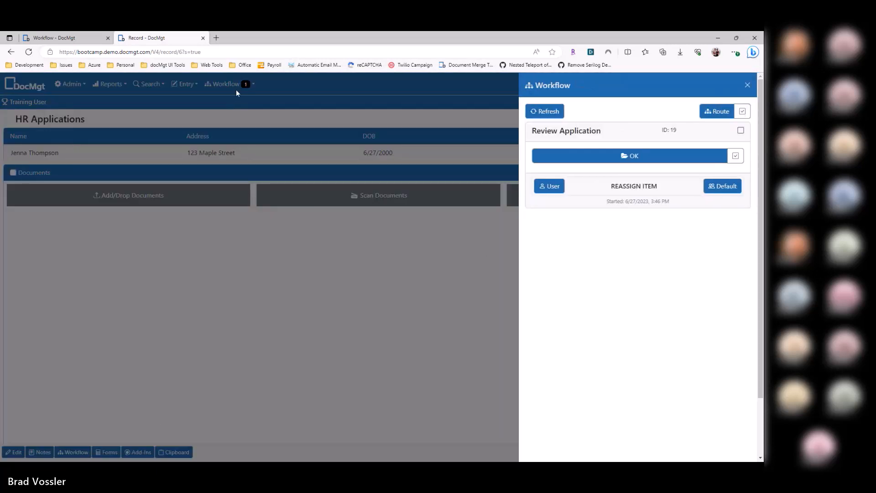
pyautogui.click(726, 191)
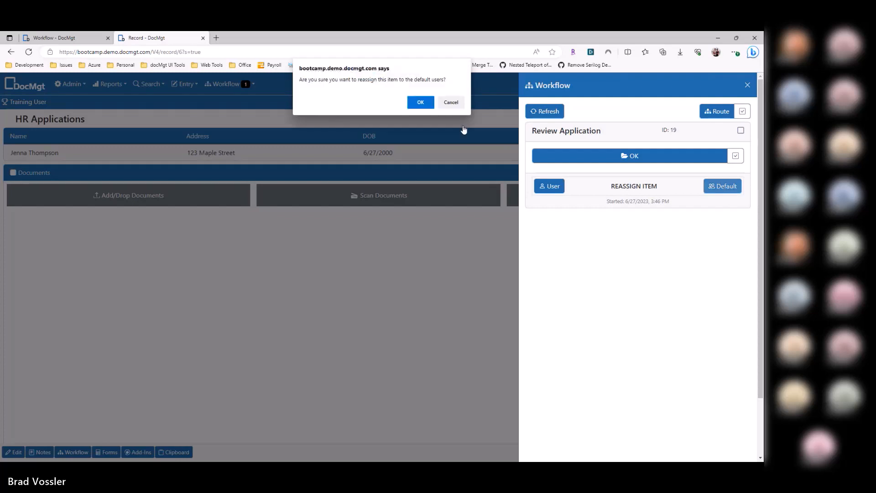
pyautogui.click(419, 102)
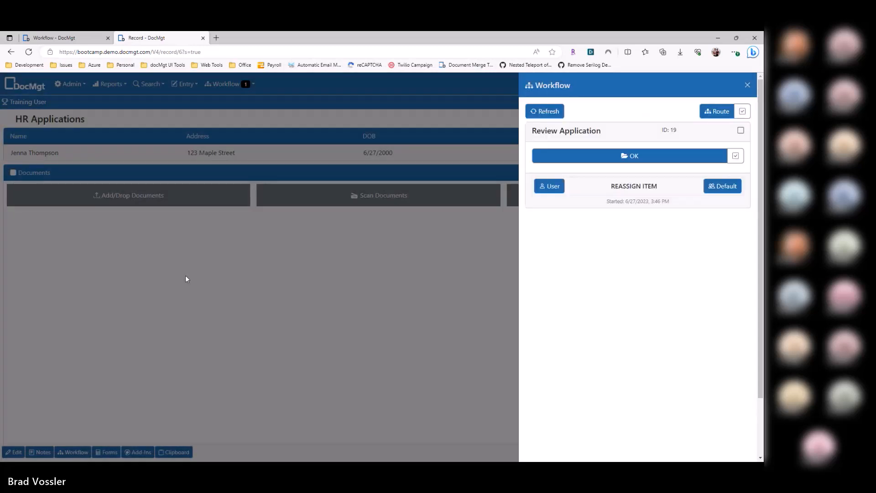
# Step: Return to the Review Application trigger settings and examine its Reassign Actions section
pyautogui.hotkey('ctrl', 'Tab')
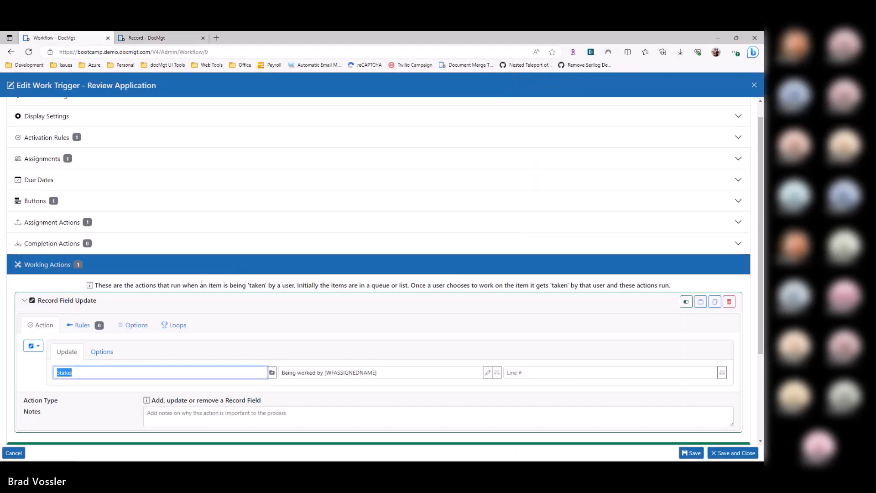
pyautogui.click(54, 267)
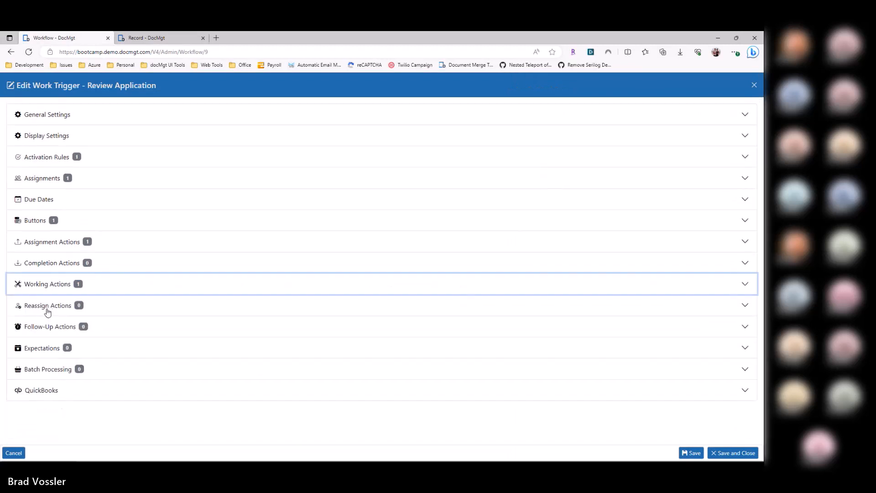
pyautogui.click(48, 305)
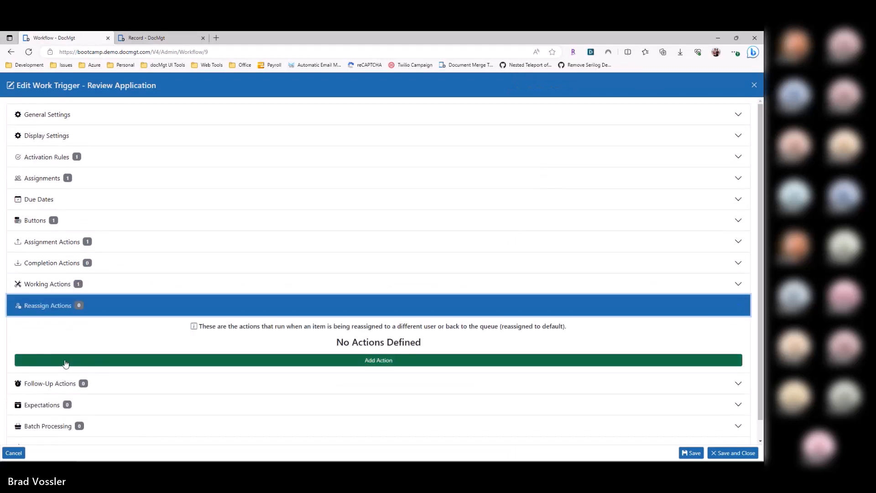
pyautogui.click(66, 336)
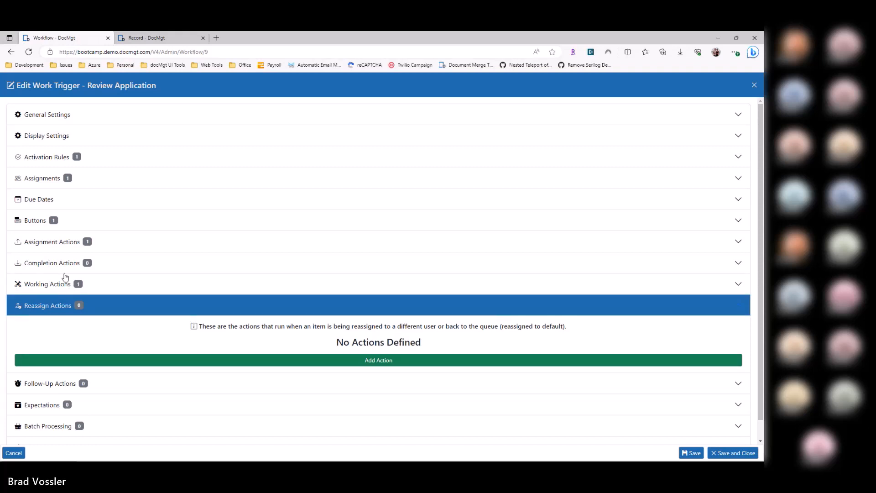
# Step: On the HR Applications record, begin reassigning the Review Application work item and choose a user as the new assignee
pyautogui.hotkey('ctrl', 'Tab')
pyautogui.click(554, 189)
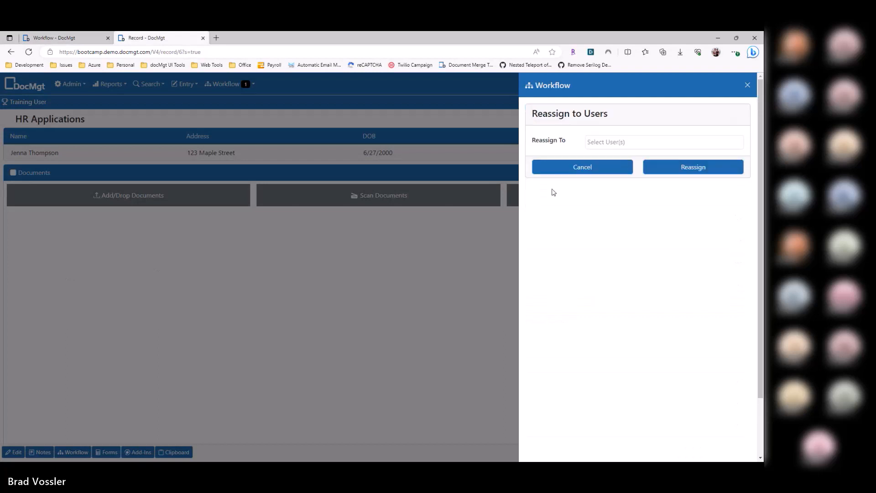
pyautogui.click(594, 143)
pyautogui.click(598, 164)
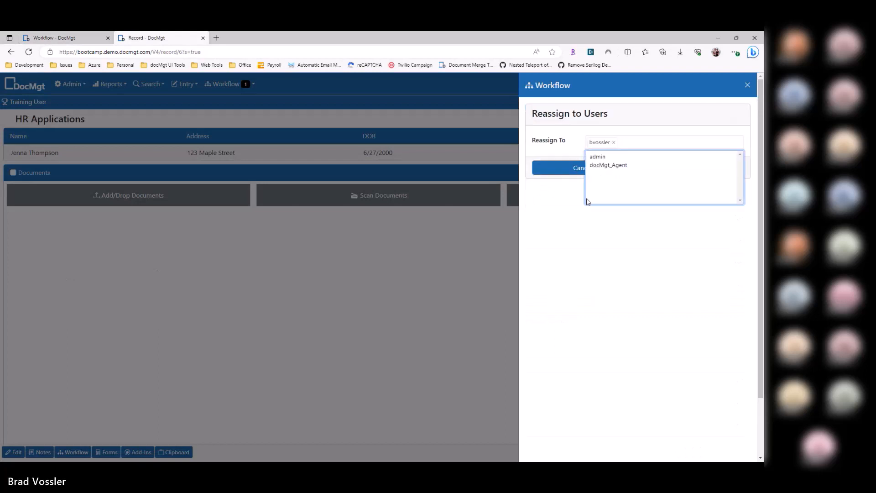
pyautogui.click(603, 196)
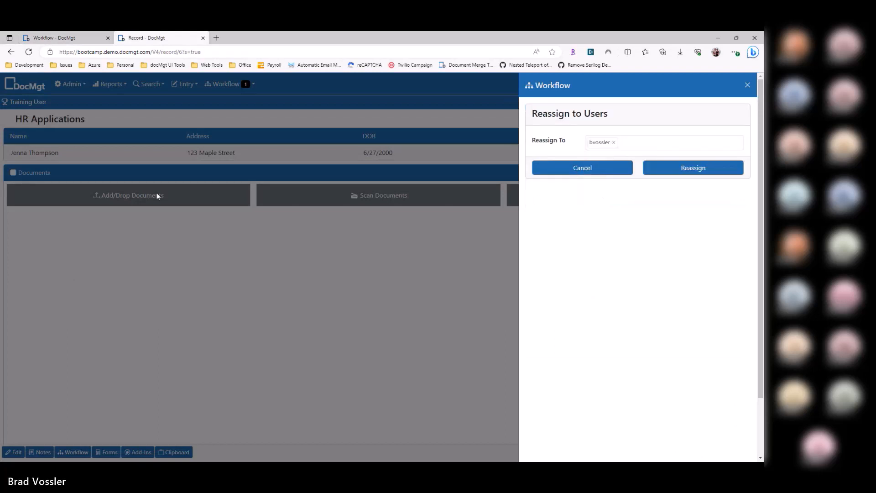
# Step: Go back to the trigger settings, collapse the Reassign Actions and show the Buttons section
pyautogui.click(73, 39)
pyautogui.click(69, 310)
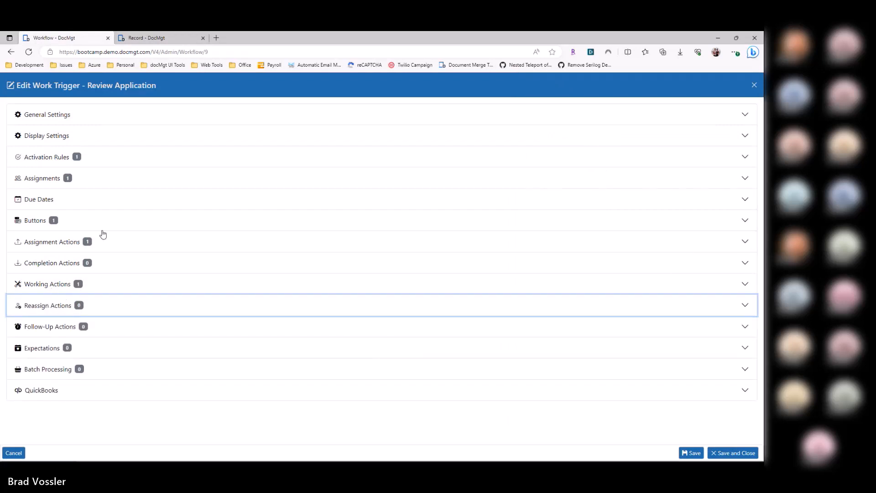
pyautogui.click(64, 222)
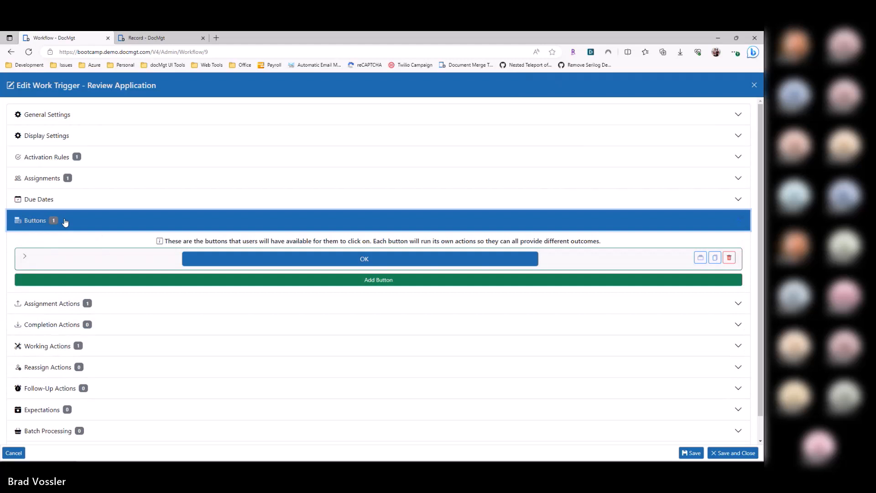
# Step: Dismiss the record's reassignment form and open the Review Application work item from the list of work items
pyautogui.click(147, 39)
pyautogui.click(381, 292)
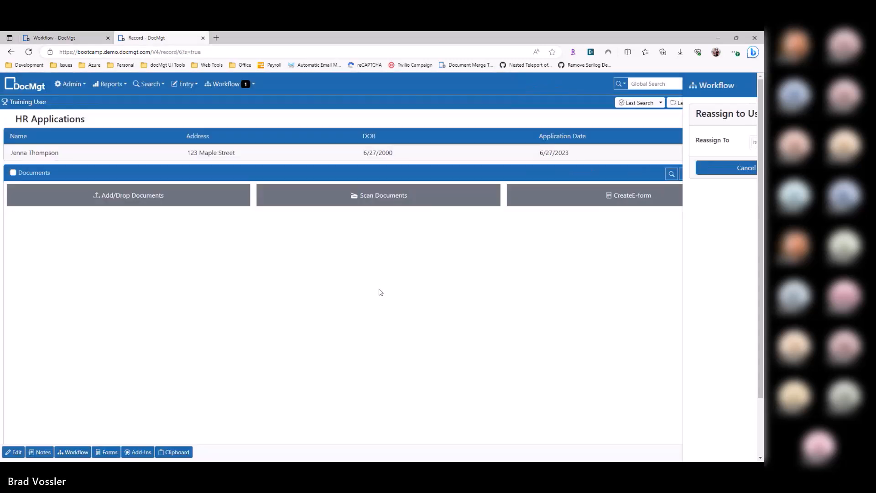
pyautogui.click(234, 85)
pyautogui.click(256, 148)
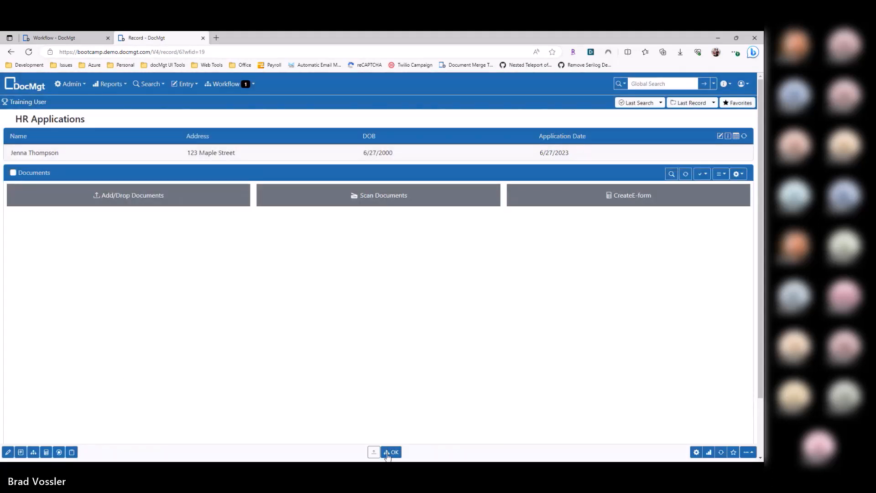
# Step: Compare the OK button defined in the trigger with the one offered in the record's workflow details
pyautogui.hotkey('ctrl', 'Tab')
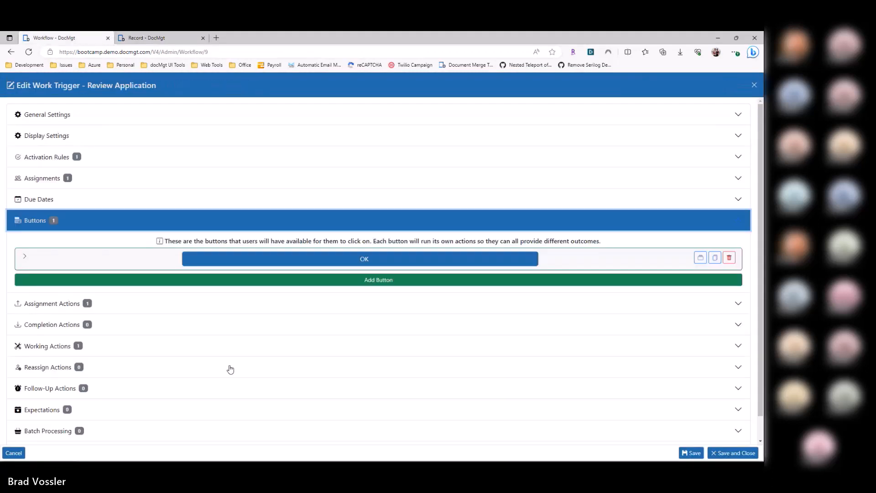
pyautogui.hotkey('ctrl', 'Tab')
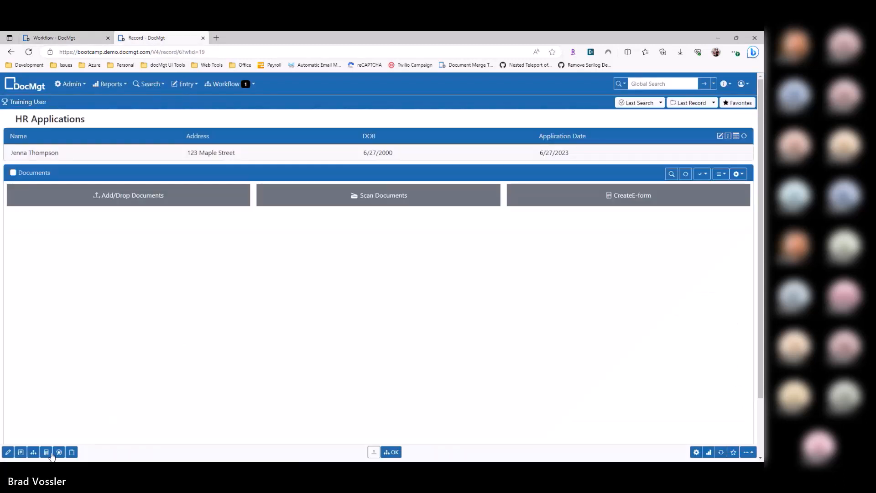
pyautogui.click(34, 452)
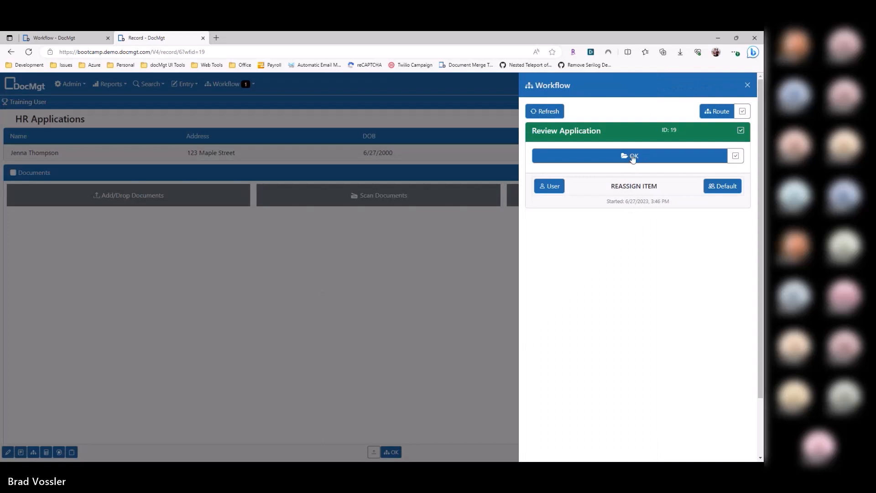
pyautogui.click(450, 332)
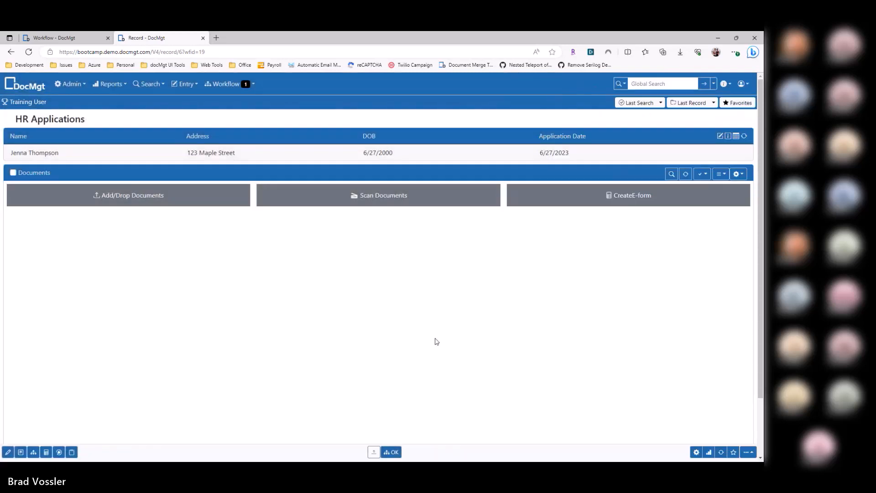
# Step: Return to the Review Application trigger and examine the OK button's Record Field Update action for ReviewedBy and [UserName]
pyautogui.hotkey('ctrl', 'Tab')
pyautogui.click(122, 256)
pyautogui.click(87, 306)
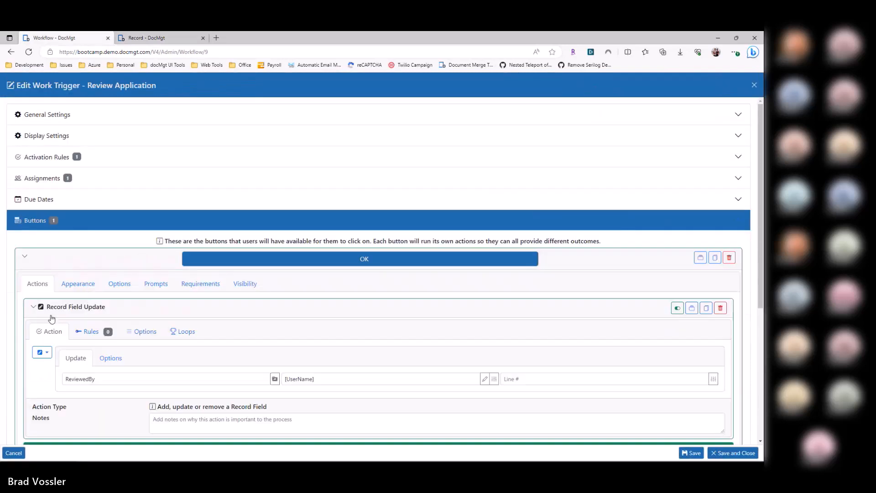
pyautogui.scroll(-4, 114, 349)
pyautogui.doubleClick(83, 224)
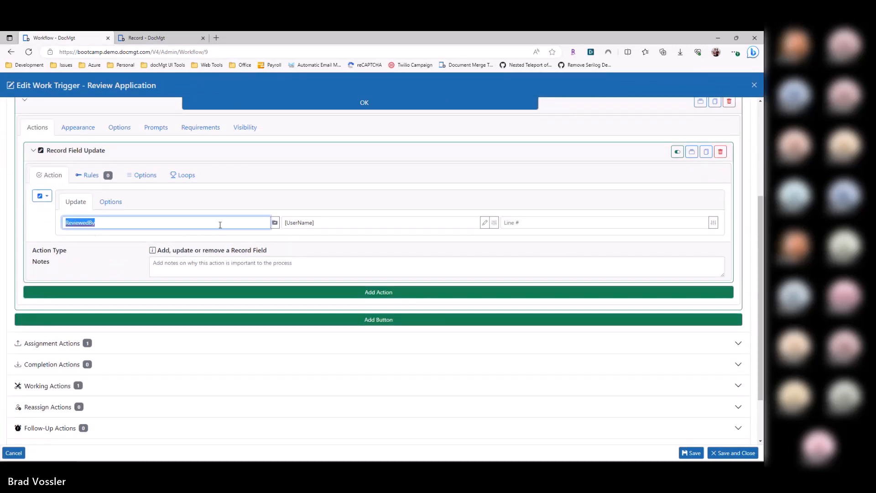
pyautogui.press('Tab')
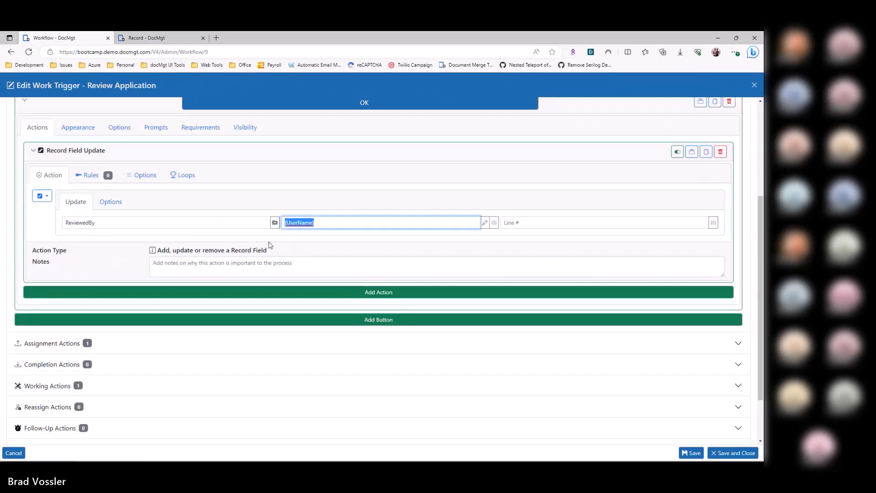
# Step: Examine the Review Application trigger's activation rule that checks the ReviewedBy record field
pyautogui.scroll(4, 270, 246)
pyautogui.click(66, 160)
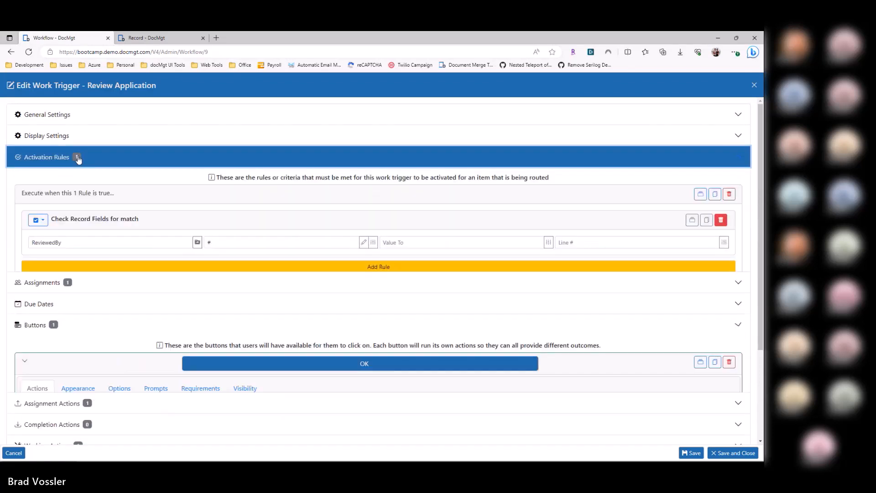
pyautogui.click(184, 243)
pyautogui.press('Tab')
pyautogui.click(98, 244)
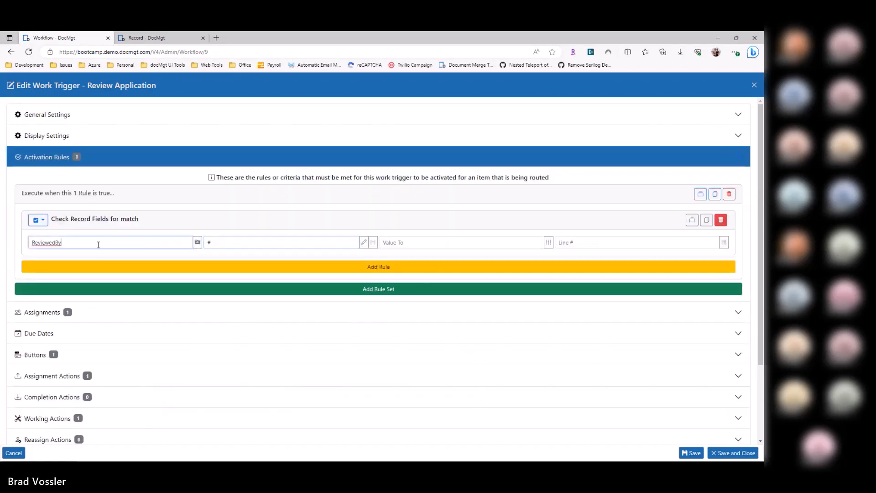
# Step: Switch to the HR Applications record and review the fields in its record data
pyautogui.hotkey('ctrl', 'Tab')
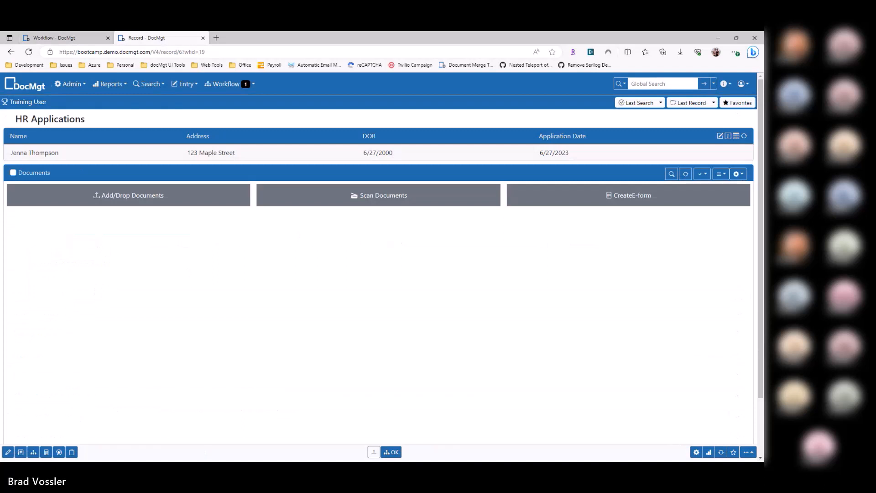
pyautogui.click(271, 106)
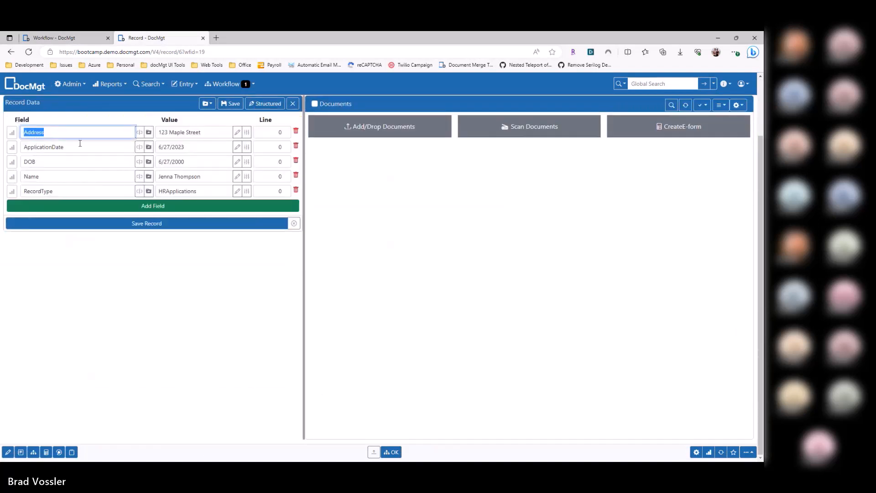
pyautogui.click(47, 161)
pyautogui.click(51, 177)
pyautogui.click(71, 191)
pyautogui.click(142, 317)
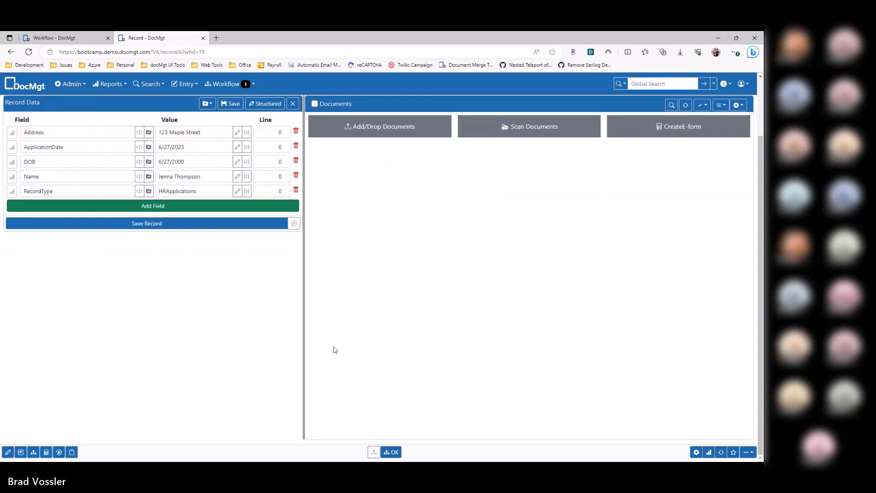
# Step: Complete the Review Application work item with OK and check the ReviewedBy field in the record data
pyautogui.click(393, 452)
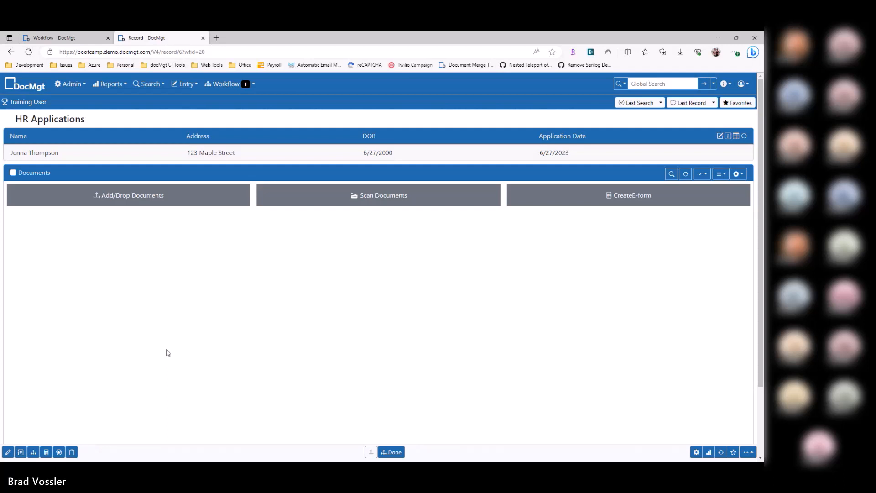
pyautogui.click(40, 205)
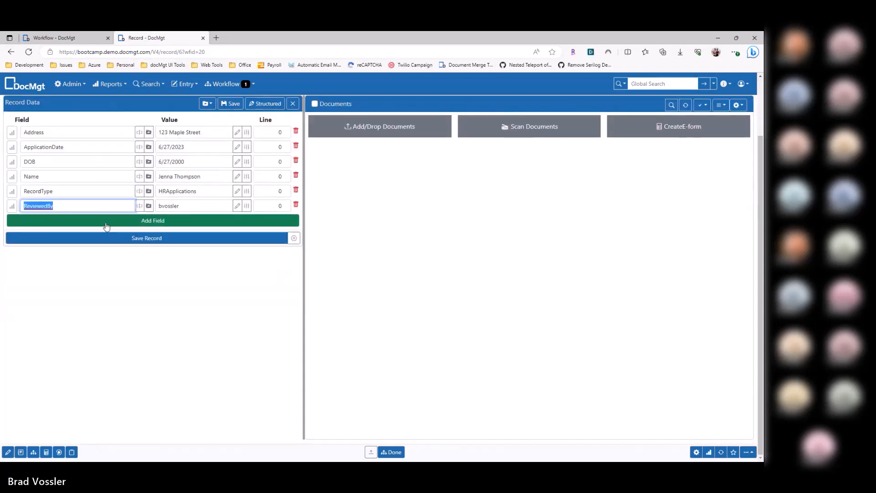
pyautogui.press('Tab')
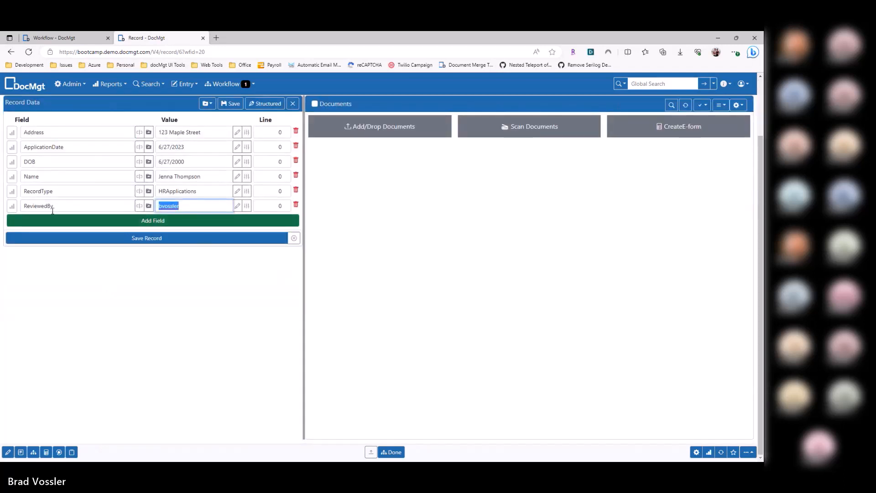
# Step: Compare the trigger's ReviewedBy activation rule with the OK button's field update, and return to the record
pyautogui.hotkey('ctrl', 'Tab')
pyautogui.doubleClick(56, 243)
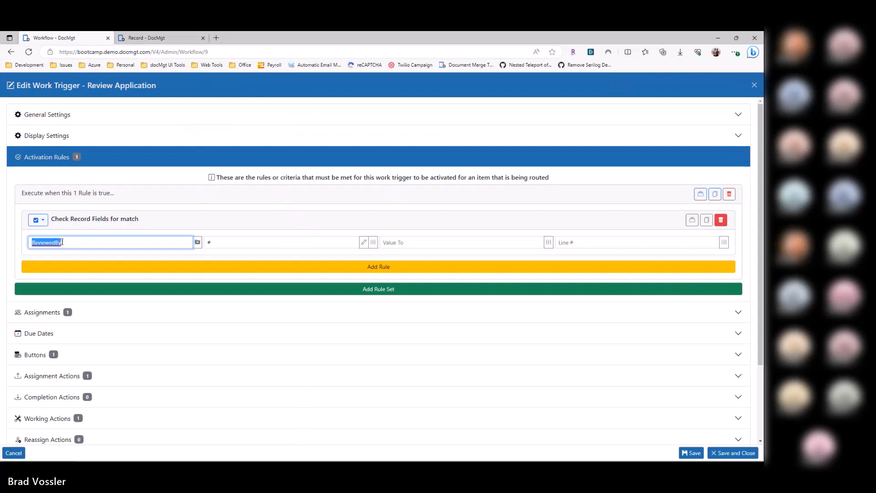
pyautogui.click(81, 361)
pyautogui.click(80, 380)
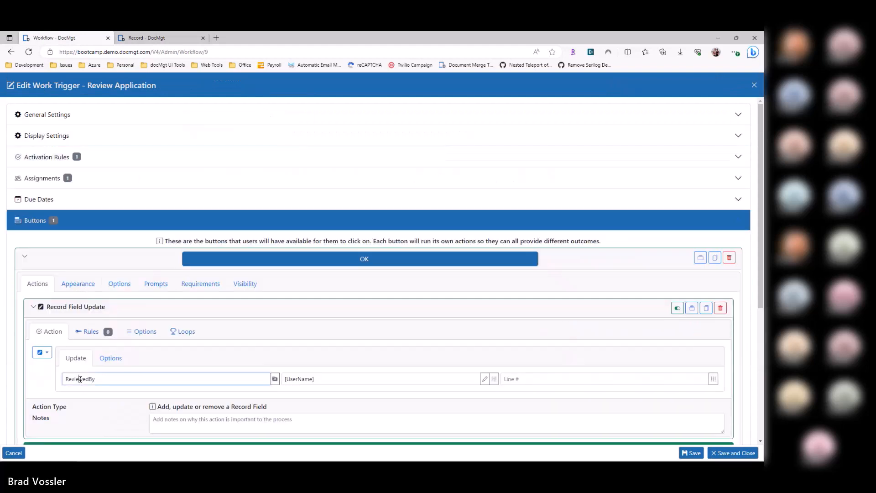
pyautogui.click(326, 378)
pyautogui.hotkey('ctrl', 'Tab')
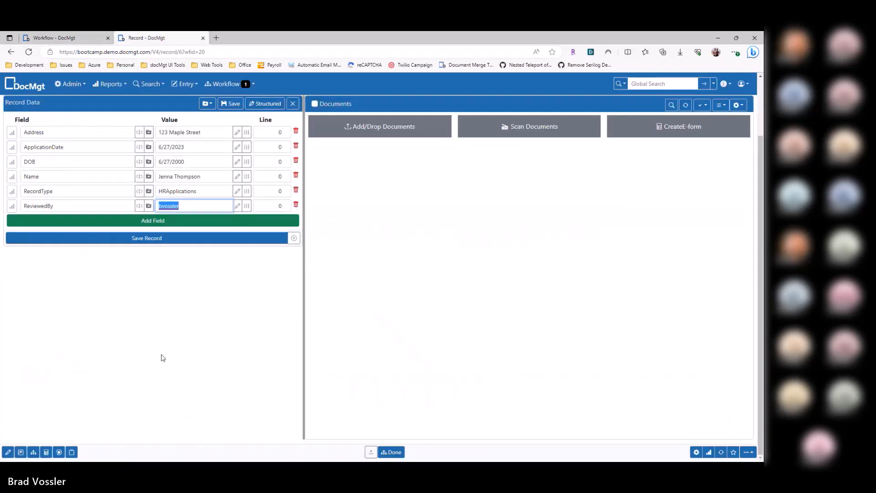
# Step: Check the record's current workflow step, and review its work items and work item history reports
pyautogui.click(35, 452)
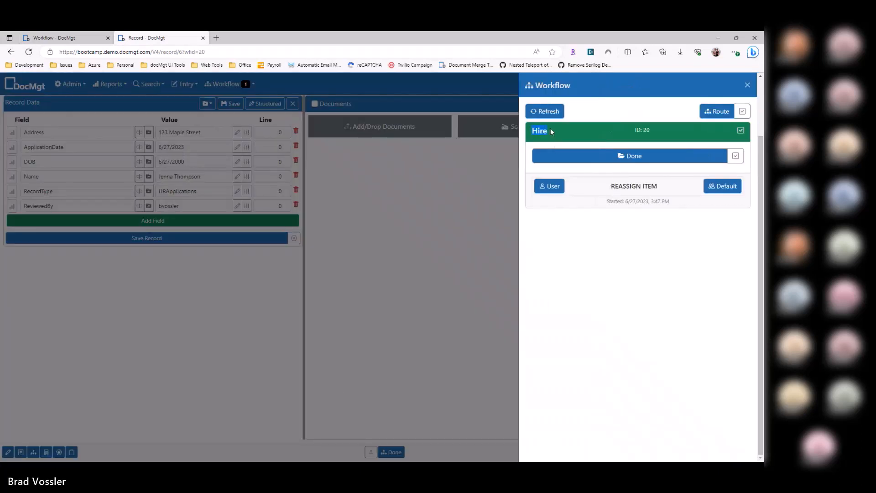
pyautogui.click(484, 259)
pyautogui.click(708, 452)
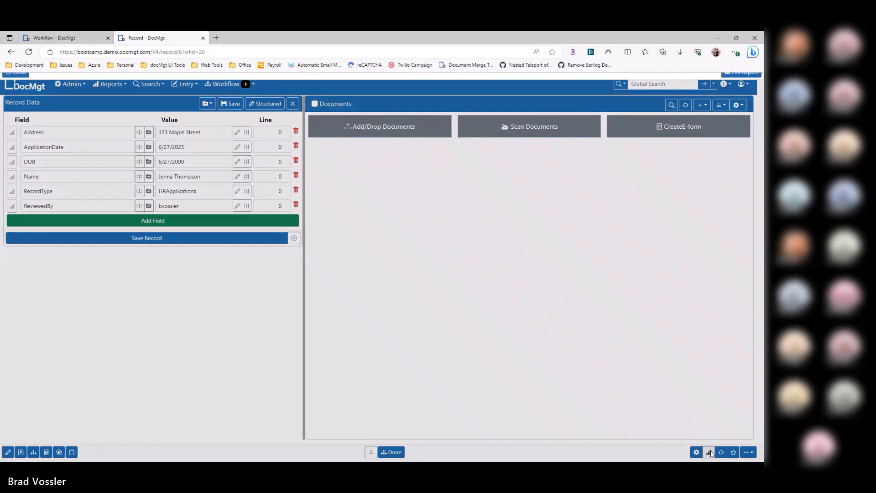
pyautogui.click(290, 116)
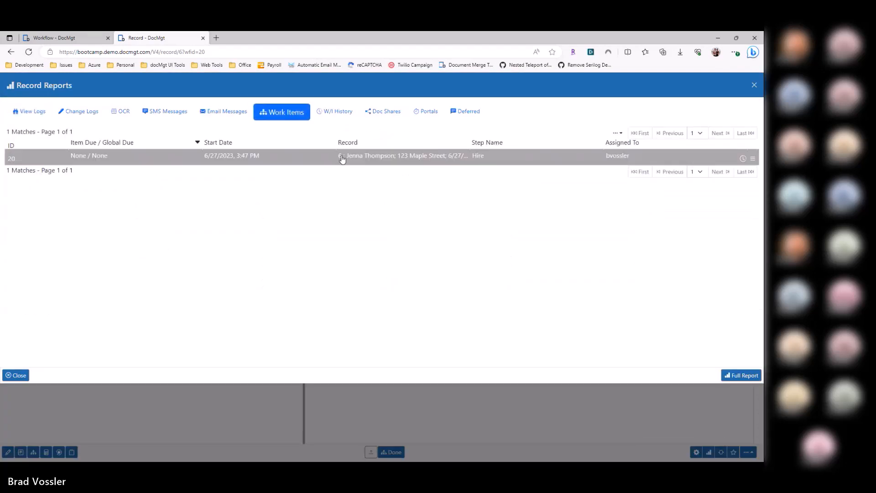
pyautogui.click(356, 112)
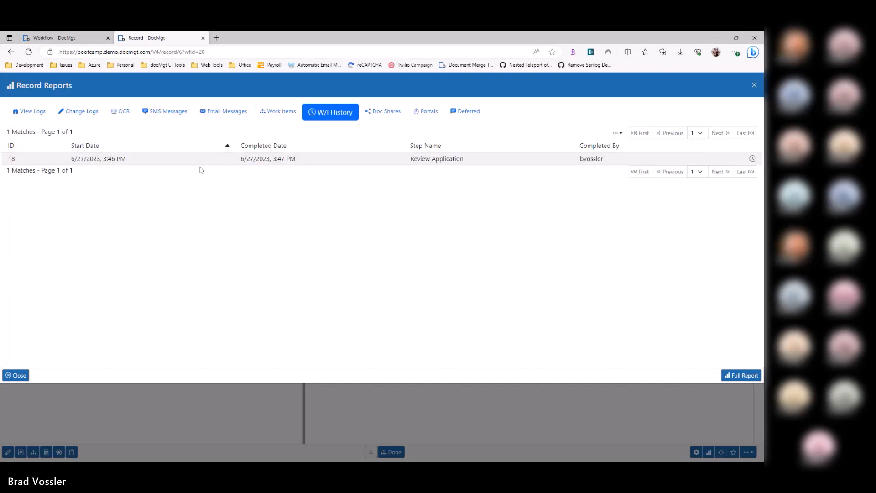
pyautogui.click(276, 112)
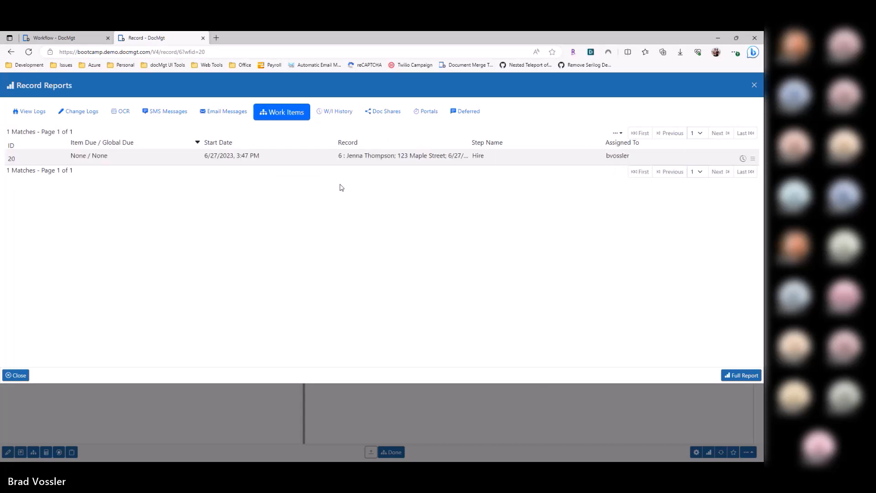
# Step: Collapse the OK button's settings and close the Review Application trigger
pyautogui.click(69, 38)
pyautogui.click(108, 251)
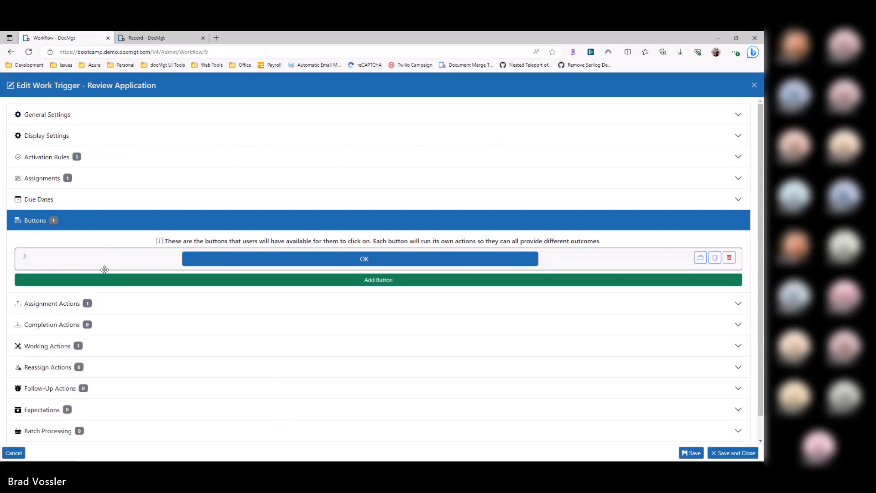
pyautogui.scroll(-1, 119, 281)
pyautogui.press('Escape')
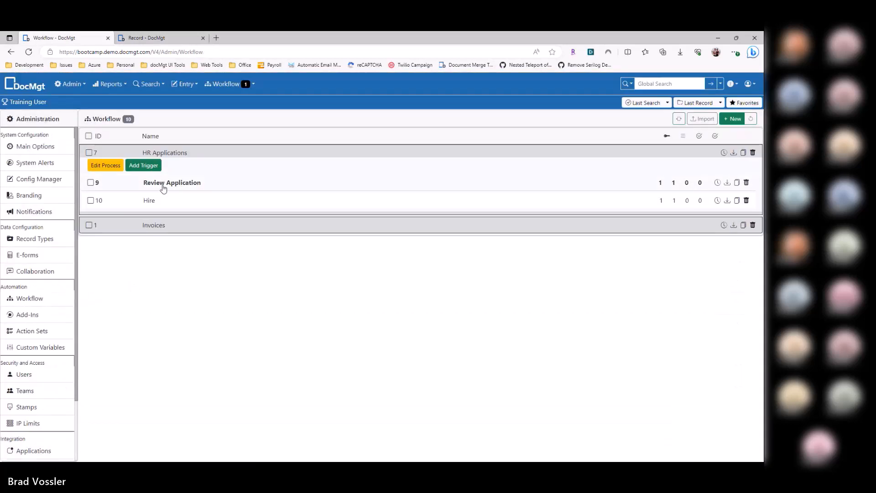
# Step: Close the record reports and inspect the ReviewedBy field and value before returning to the workflow list
pyautogui.hotkey('ctrl', 'Tab')
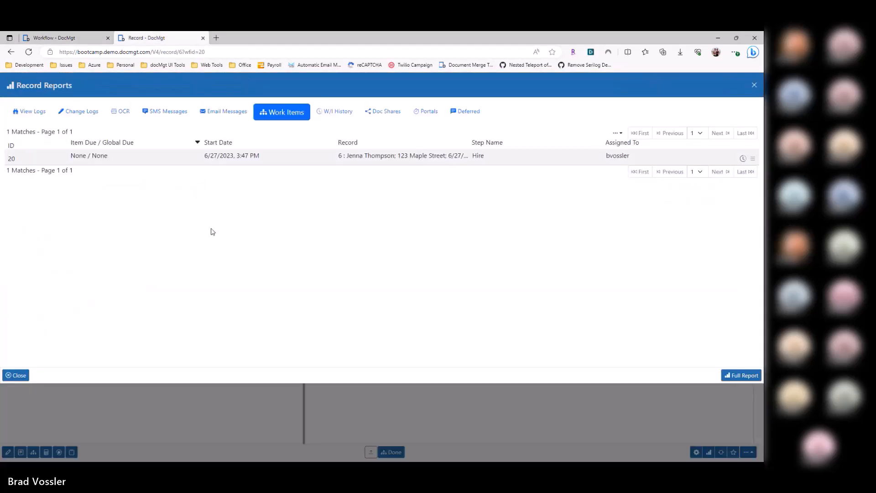
pyautogui.press('Escape')
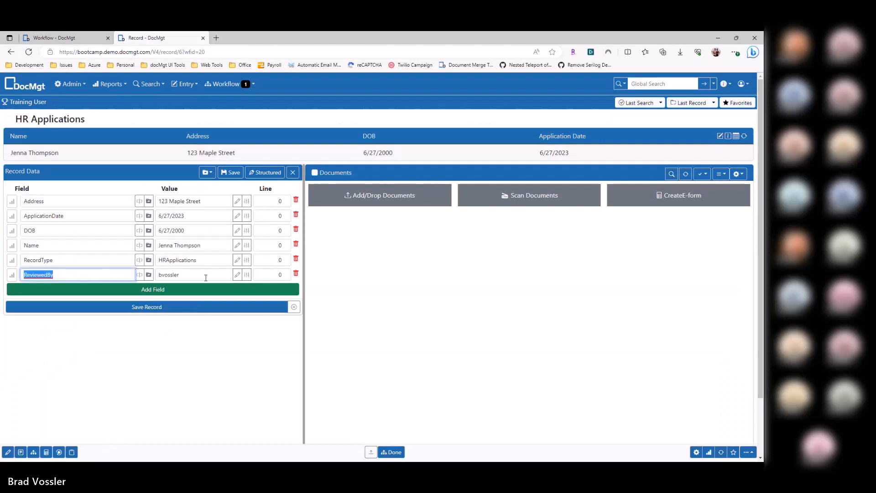
pyautogui.moveTo(206, 278); pyautogui.dragTo(73, 281)
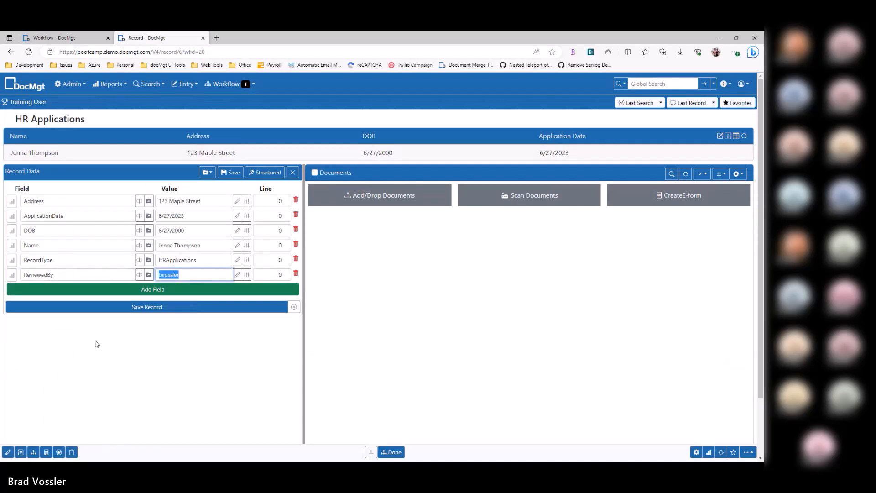
pyautogui.hotkey('ctrl', 'Tab')
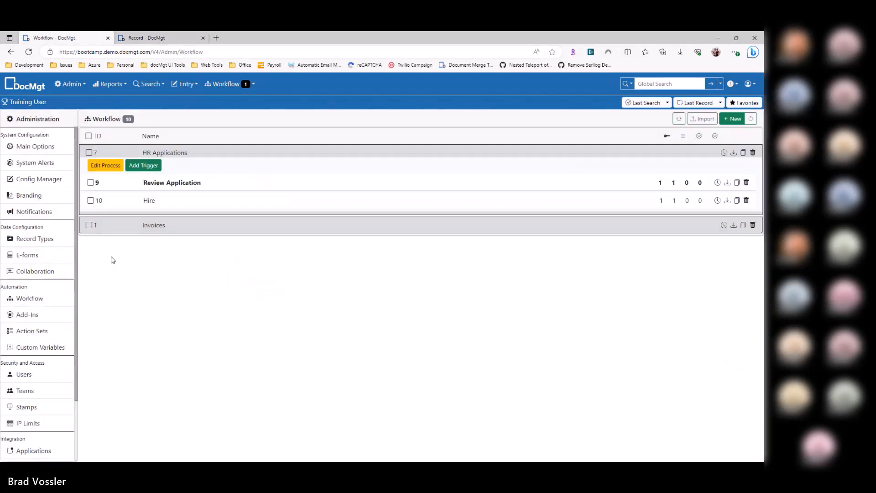
# Step: Open the Hire trigger and examine the Record Field Update action of its Done button
pyautogui.click(156, 203)
pyautogui.click(81, 321)
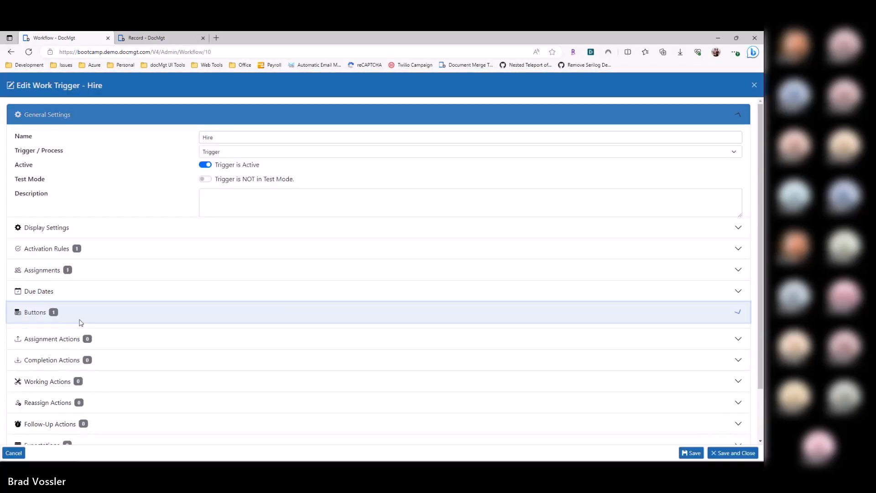
pyautogui.click(89, 308)
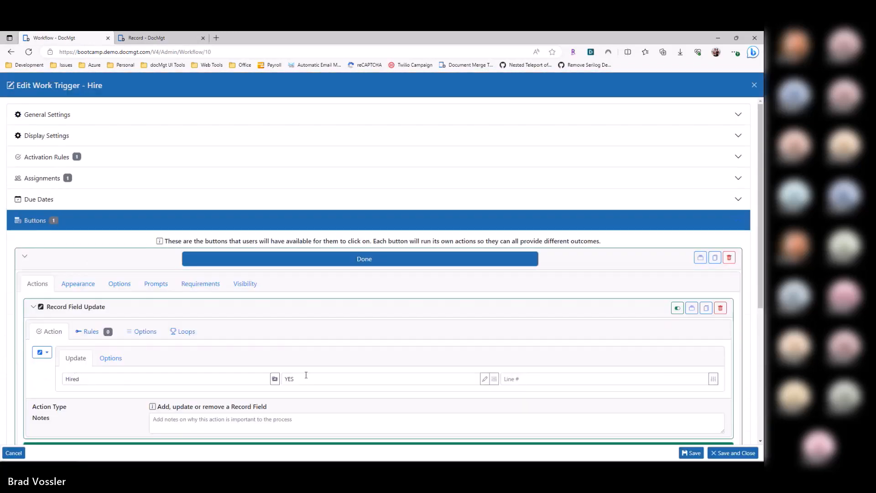
# Step: Add a button with the text "reject" to the Hire trigger and give it a Record Field Update action
pyautogui.scroll(-3, 306, 375)
pyautogui.click(105, 155)
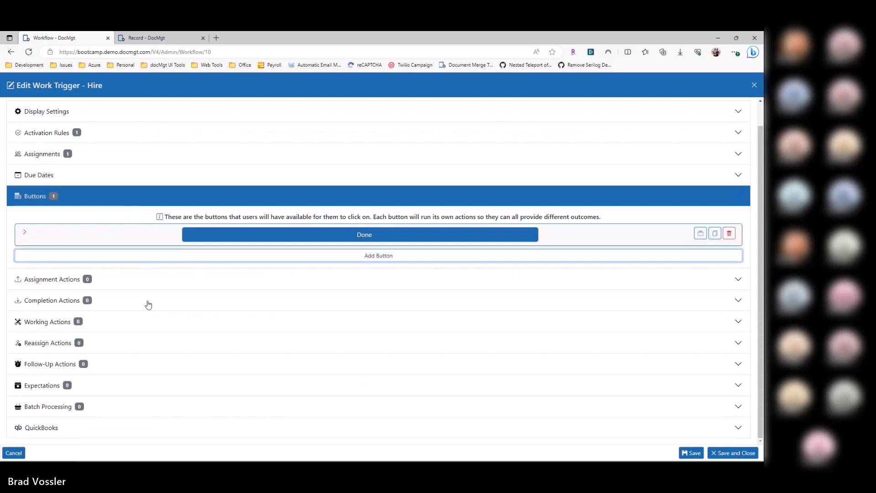
pyautogui.write('reject')
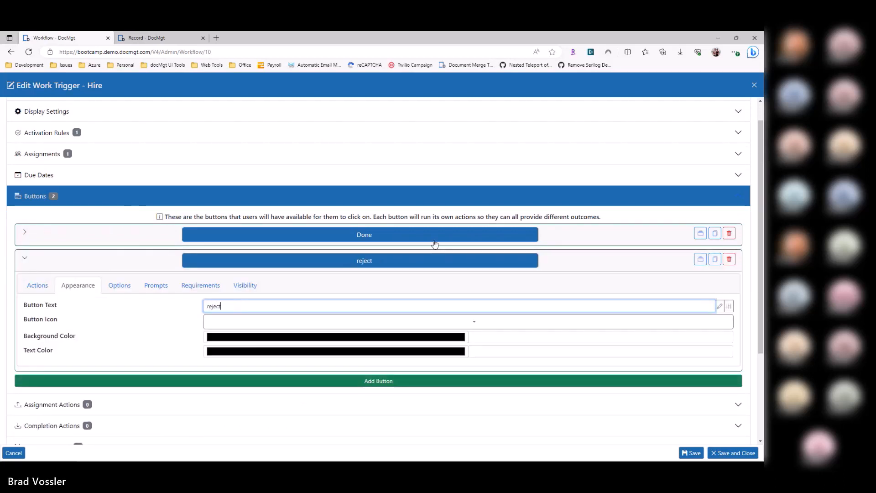
pyautogui.click(39, 285)
pyautogui.click(104, 329)
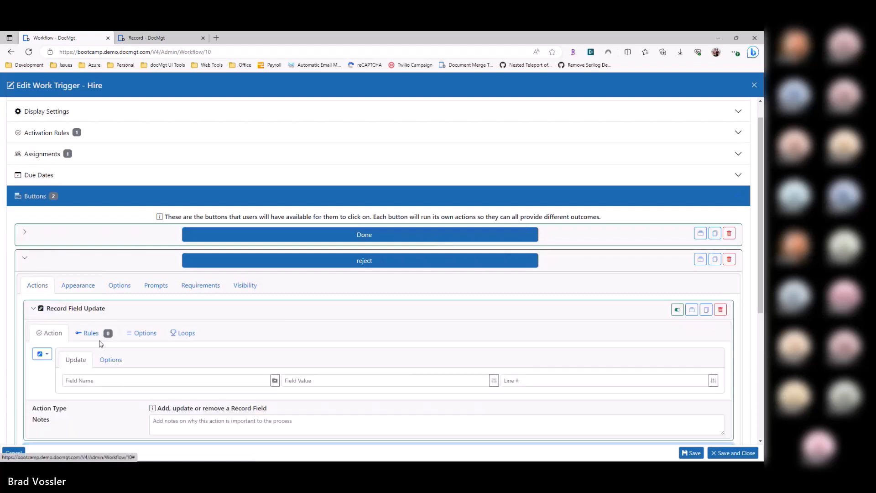
# Step: Set the reject action to update ReviewedBy, copied from the record, with the value [DEL], and save the Hire trigger
pyautogui.hotkey('ctrl', 'Tab')
pyautogui.doubleClick(63, 274)
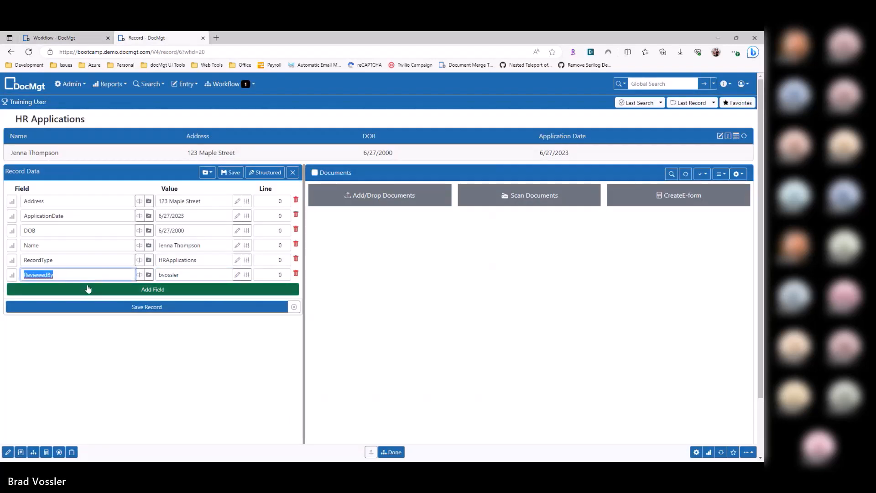
pyautogui.hotkey('ctrl', 'c')
pyautogui.hotkey('ctrl', 'shift', 'Tab')
pyautogui.click(114, 380)
pyautogui.hotkey('ctrl', 'v')
pyautogui.click(494, 380)
pyautogui.click(515, 267)
pyautogui.hotkey('ctrl', 's')
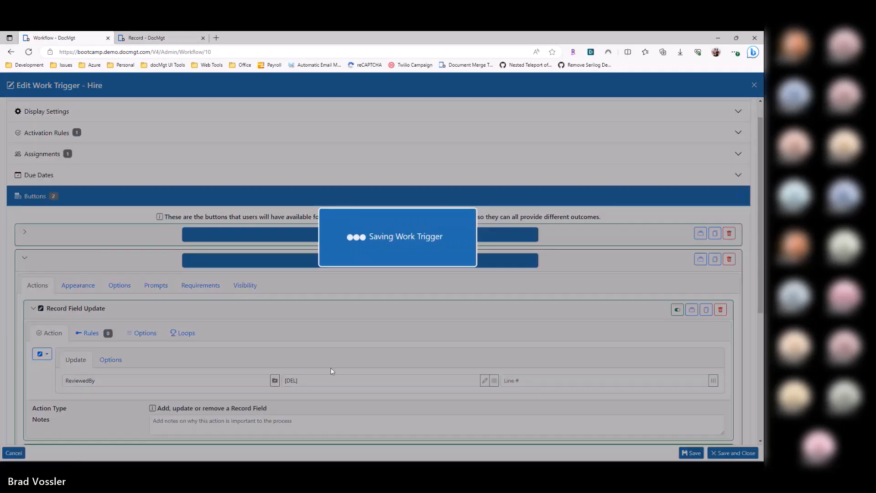
# Step: Close the record data on the HR Applications record and show the Done button's field update in the Hire trigger
pyautogui.hotkey('ctrl', 'Tab')
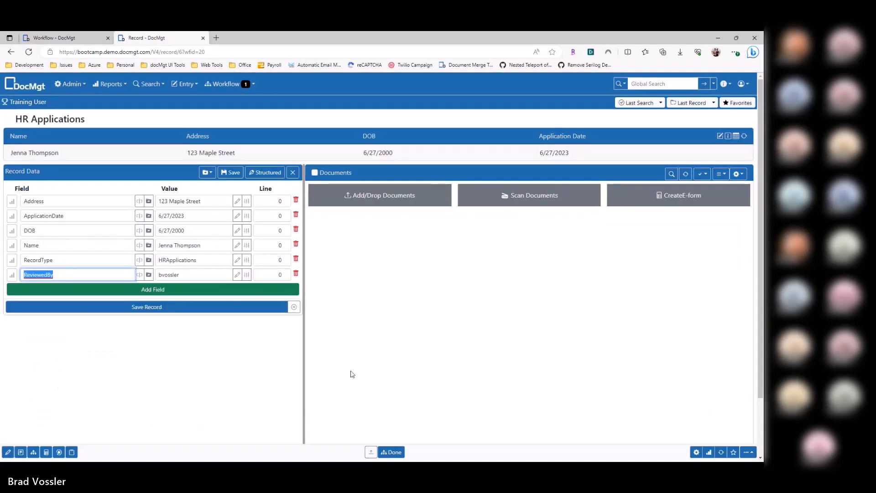
pyautogui.click(292, 172)
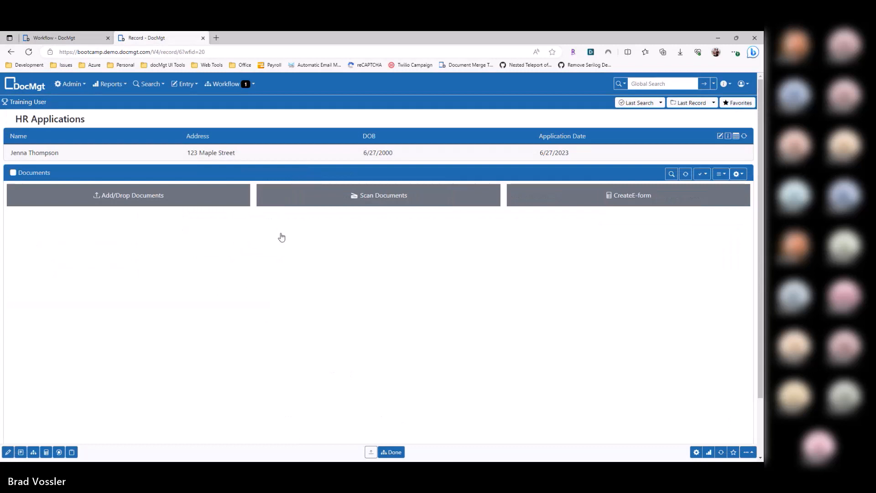
pyautogui.hotkey('ctrl', 'Tab')
pyautogui.click(130, 237)
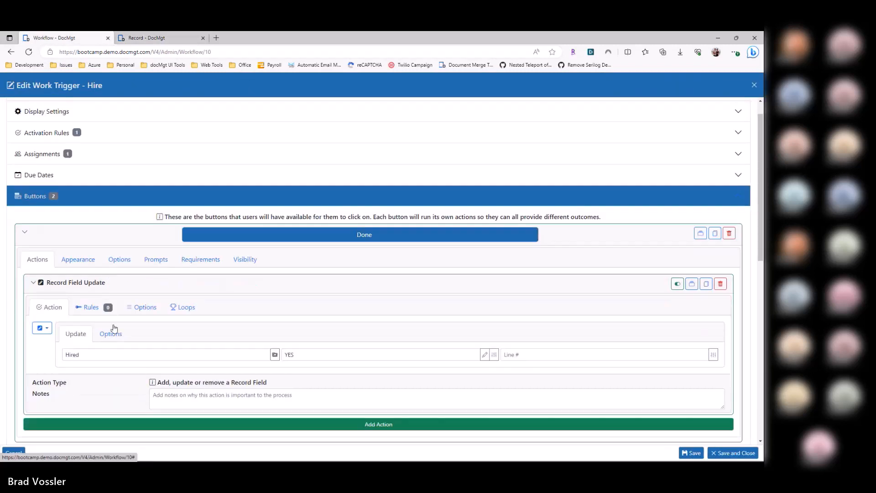
# Step: Change the Done button's text to "Hired" in the Hire trigger, then save and close the trigger
pyautogui.click(78, 259)
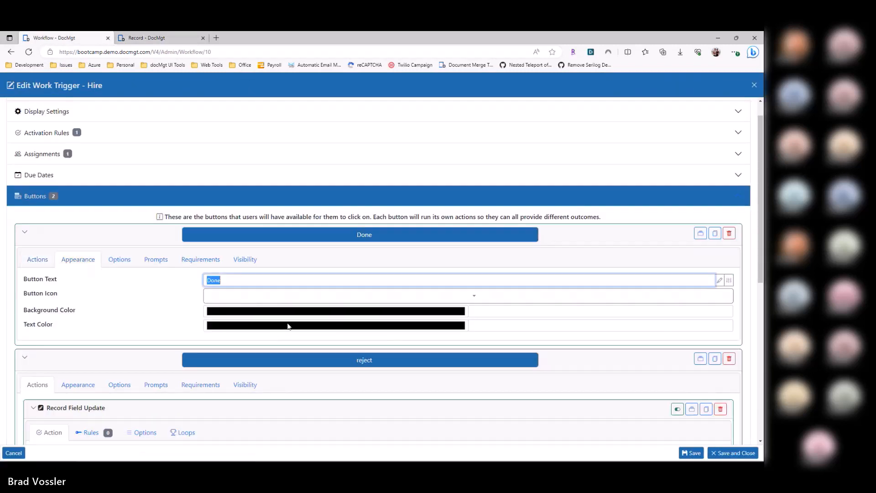
pyautogui.write('Hired')
pyautogui.click(723, 454)
# Step: Change the OK button's text to "Reviewed" in the Review Application trigger, then save and close it
pyautogui.click(148, 183)
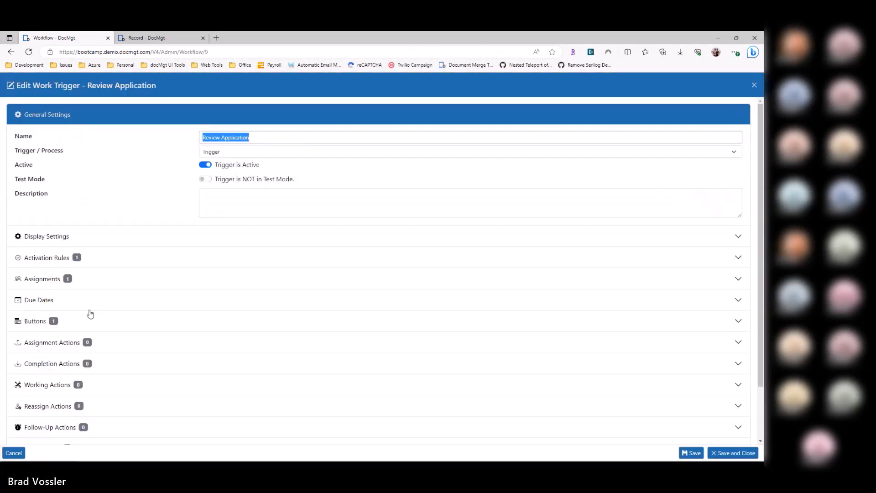
pyautogui.click(77, 320)
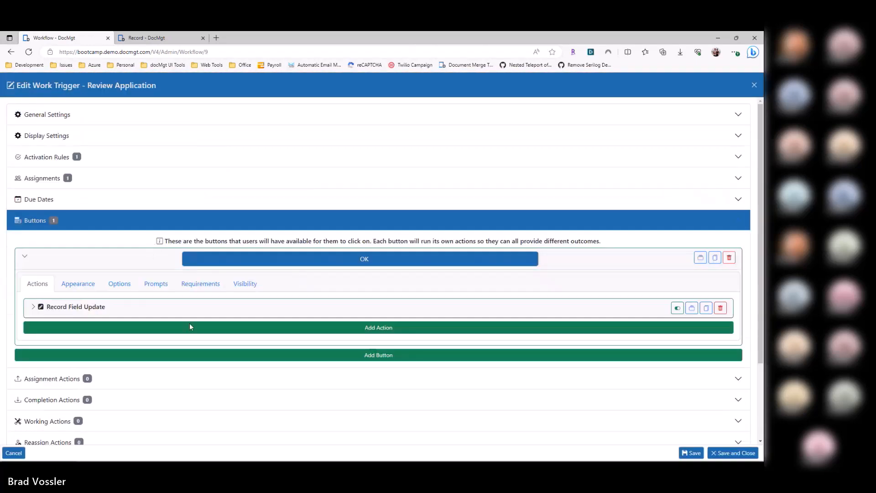
pyautogui.click(145, 310)
pyautogui.click(78, 283)
pyautogui.write('R')
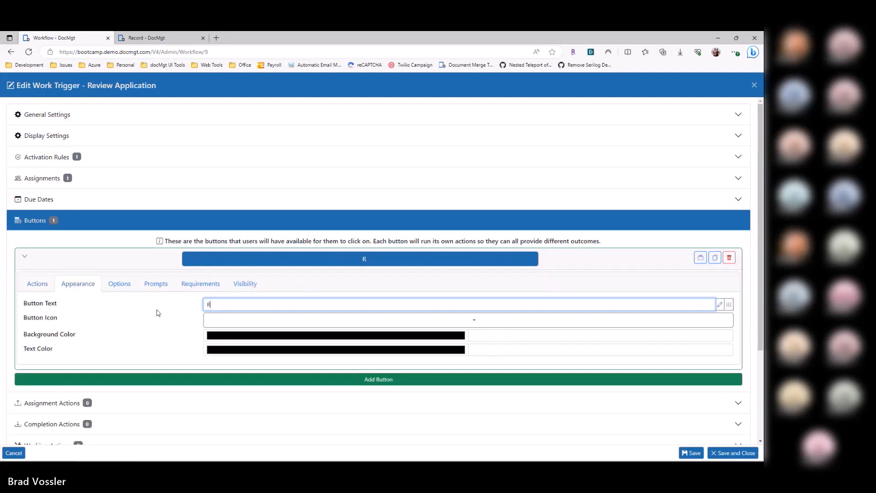
pyautogui.write('eviewed')
pyautogui.click(719, 452)
# Step: Switch to the HR Applications record, run its reject workflow action and show the raw record data
pyautogui.hotkey('ctrl', 'Tab')
pyautogui.click(214, 88)
pyautogui.click(333, 191)
pyautogui.click(257, 85)
pyautogui.click(333, 192)
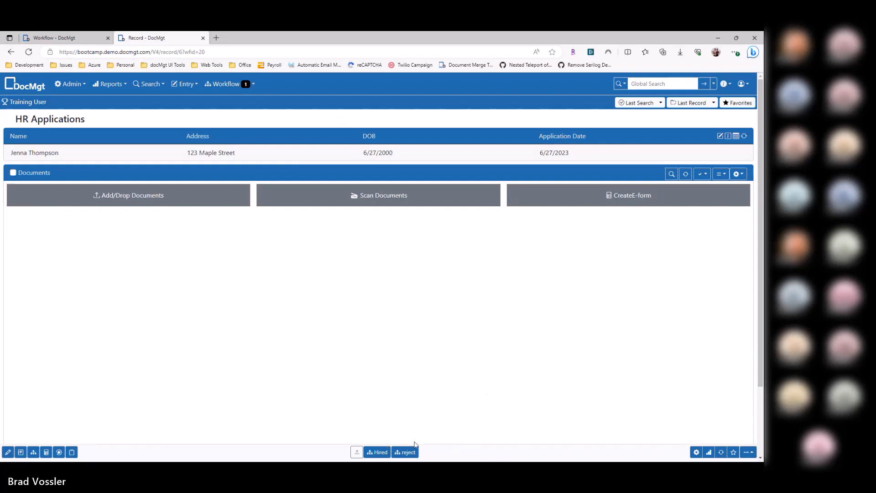
pyautogui.click(408, 452)
pyautogui.click(275, 104)
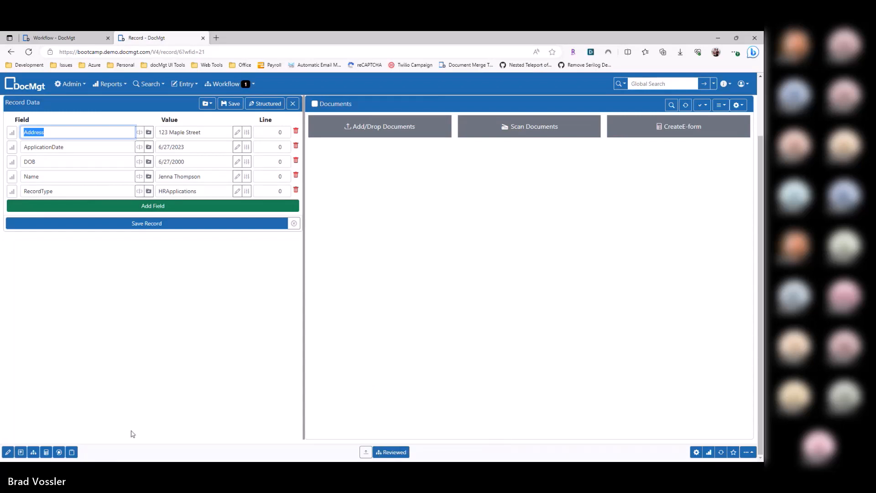
# Step: Mark the HR Applications record as Reviewed and as Hired, and have the record open in its own browser tab
pyautogui.click(384, 452)
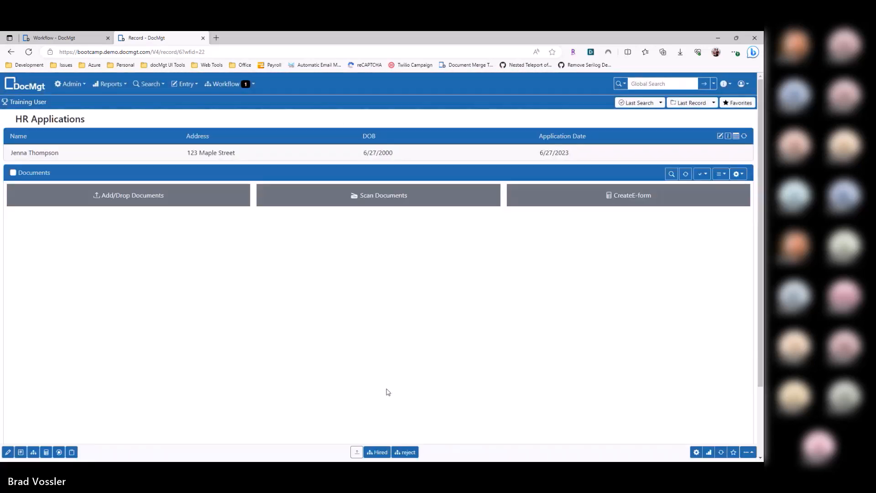
pyautogui.click(385, 452)
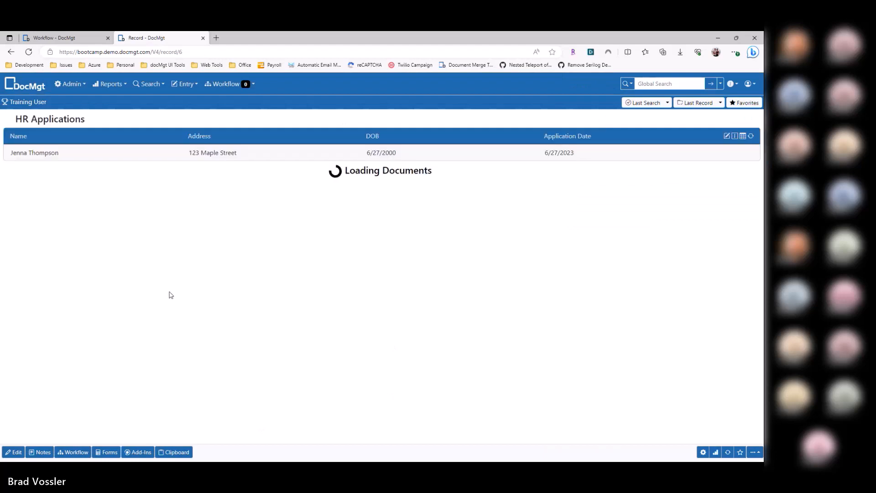
pyautogui.hotkey('ctrl', 'w')
pyautogui.hotkey('ctrl', 'e')
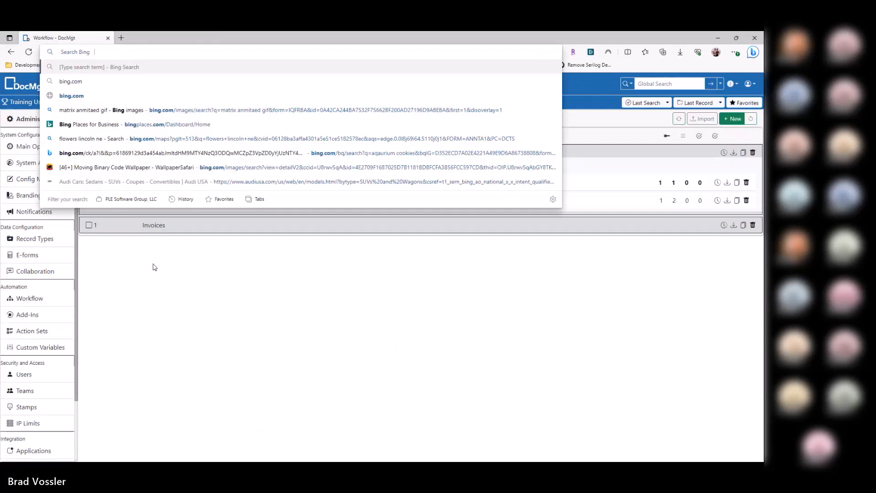
pyautogui.hotkey('ctrl', 'shift', 't')
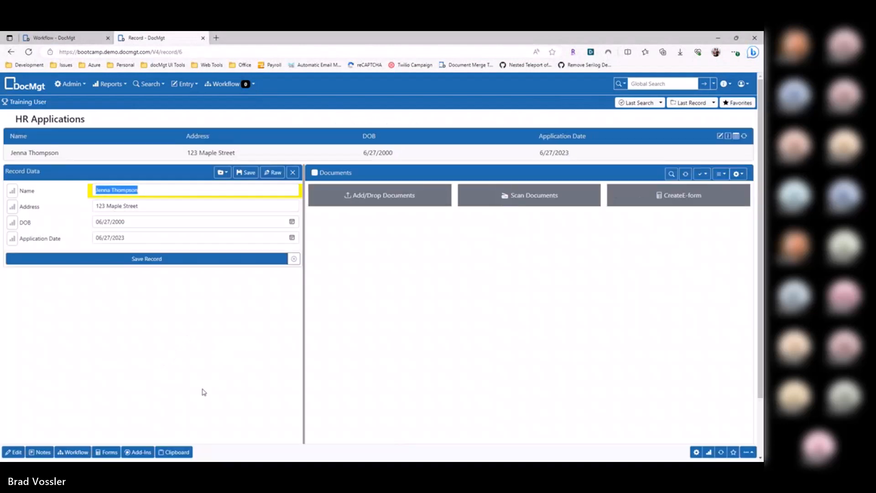
# Step: Show the record data in raw form and examine the Hired and ReviewedBy fields
pyautogui.click(273, 104)
pyautogui.click(124, 176)
pyautogui.press('Tab')
pyautogui.click(60, 221)
pyautogui.click(188, 221)
pyautogui.click(95, 337)
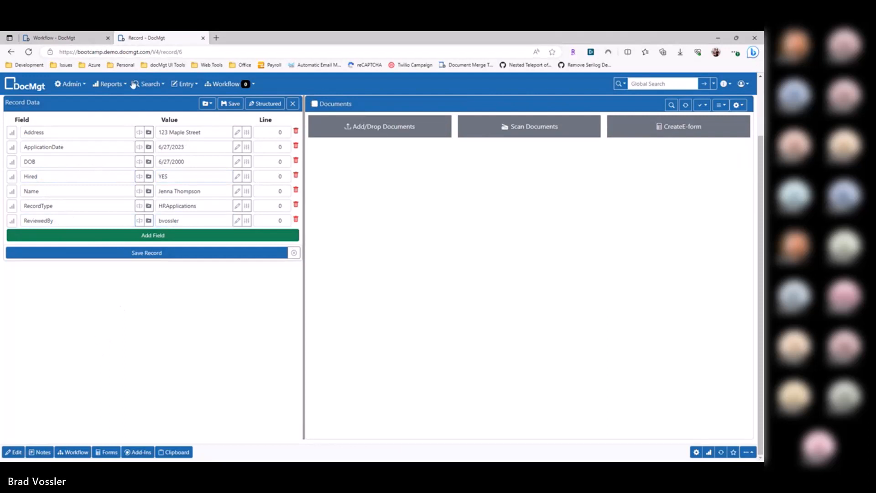
# Step: Expand both processes in the workflow list and examine the Auto-Split Record assignment action of the Split Invoices trigger
pyautogui.click(69, 39)
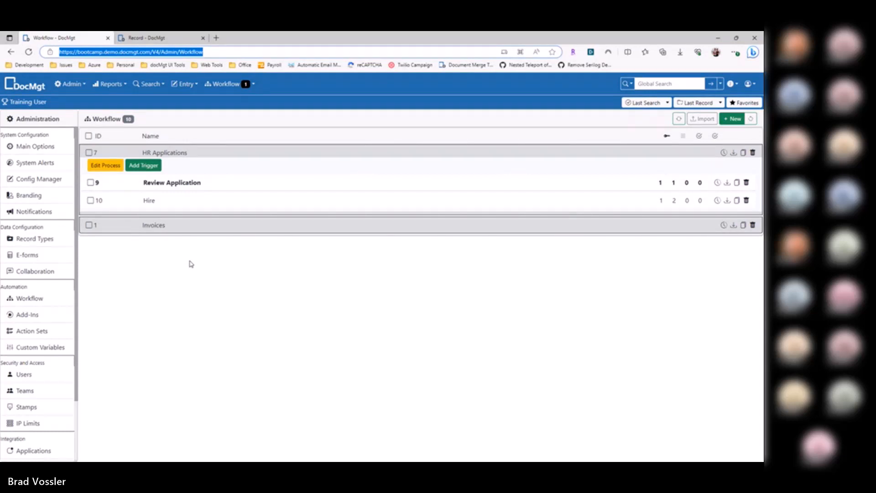
pyautogui.click(195, 228)
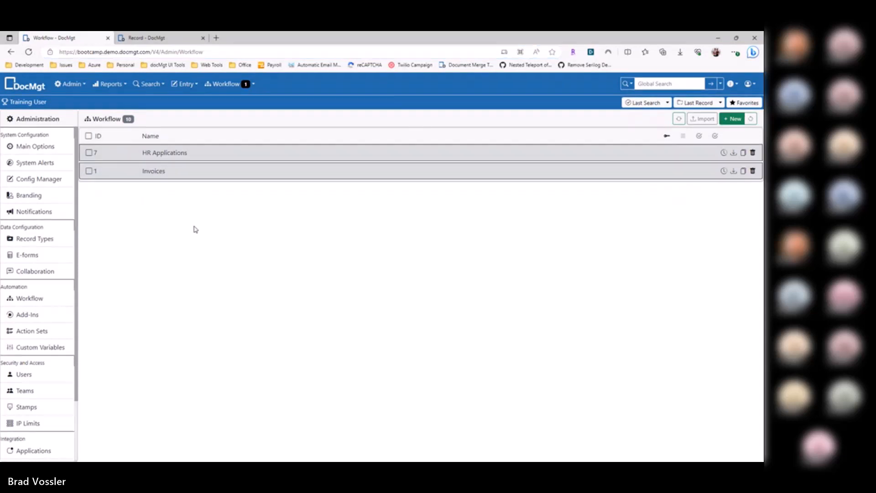
pyautogui.click(170, 178)
pyautogui.click(172, 157)
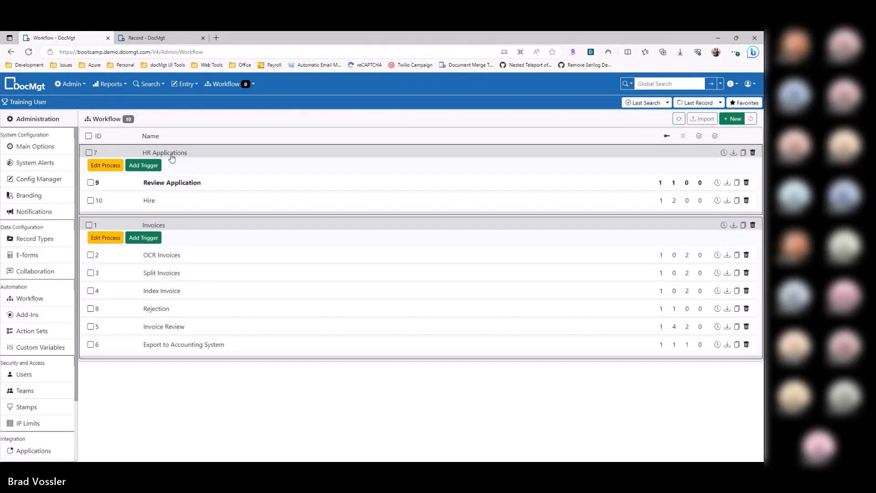
pyautogui.click(192, 277)
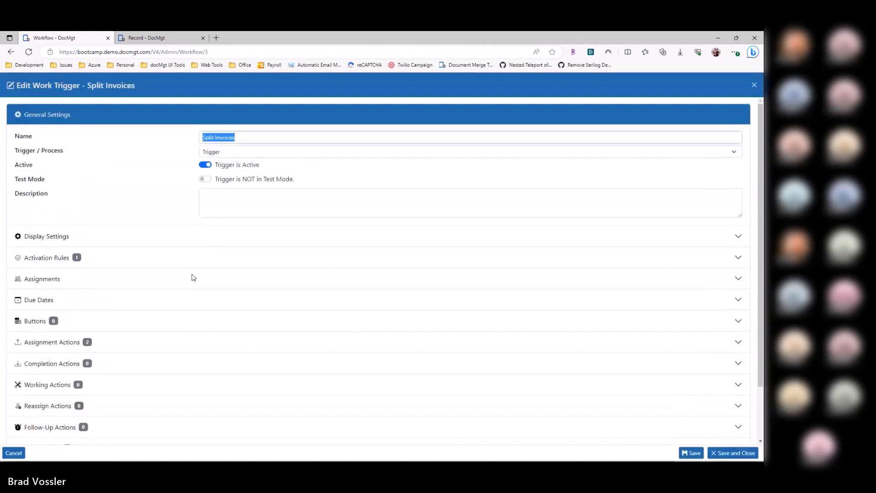
pyautogui.click(87, 344)
pyautogui.click(71, 303)
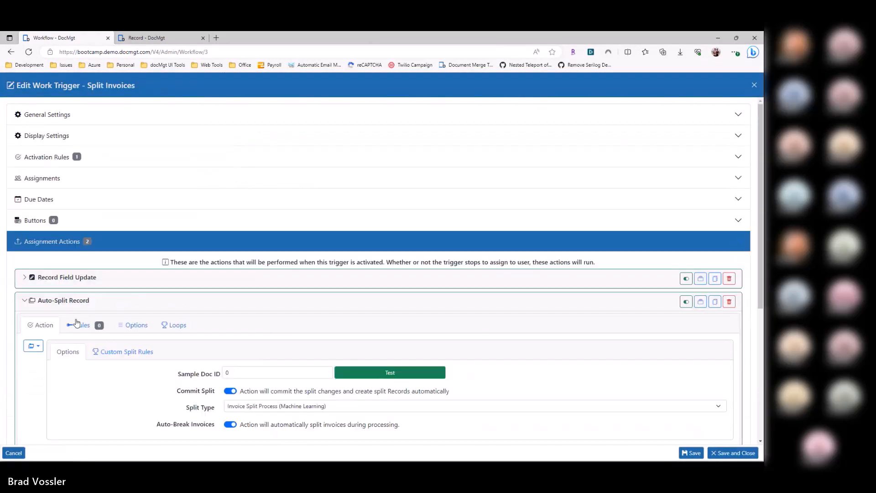
pyautogui.click(14, 453)
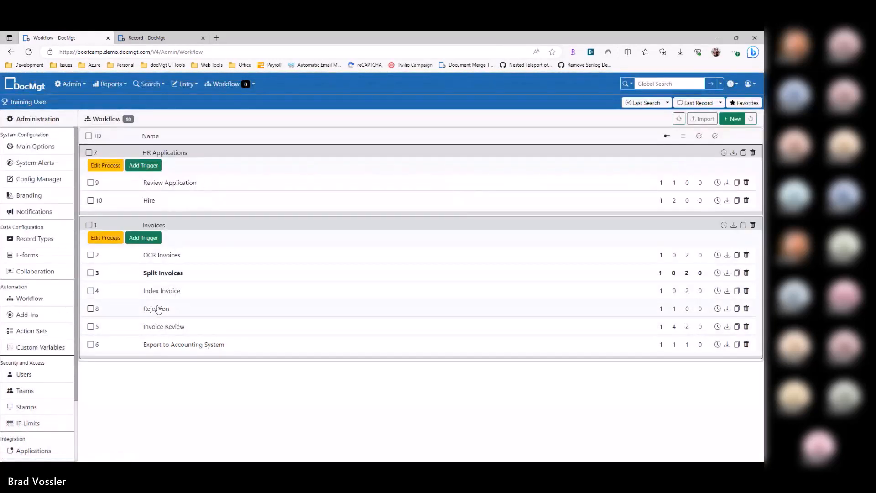
# Step: Open the Review Application trigger and add a second action to its Reviewed button
pyautogui.click(176, 185)
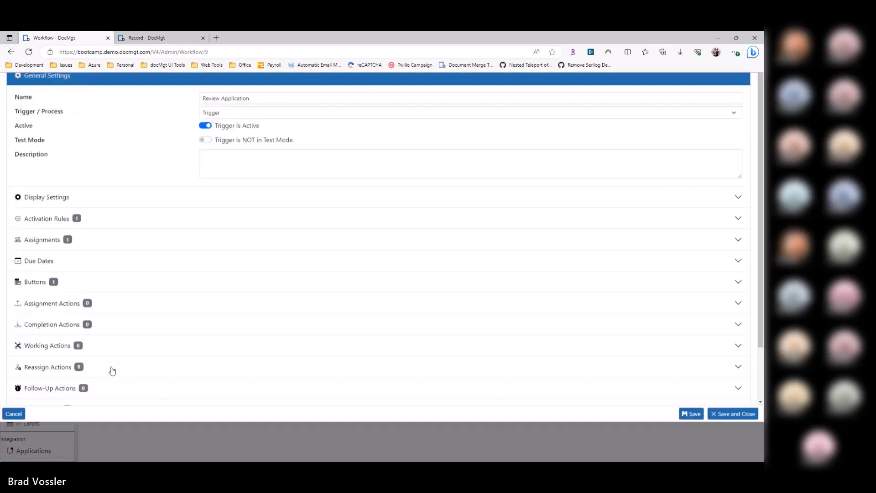
pyautogui.click(84, 319)
pyautogui.click(82, 268)
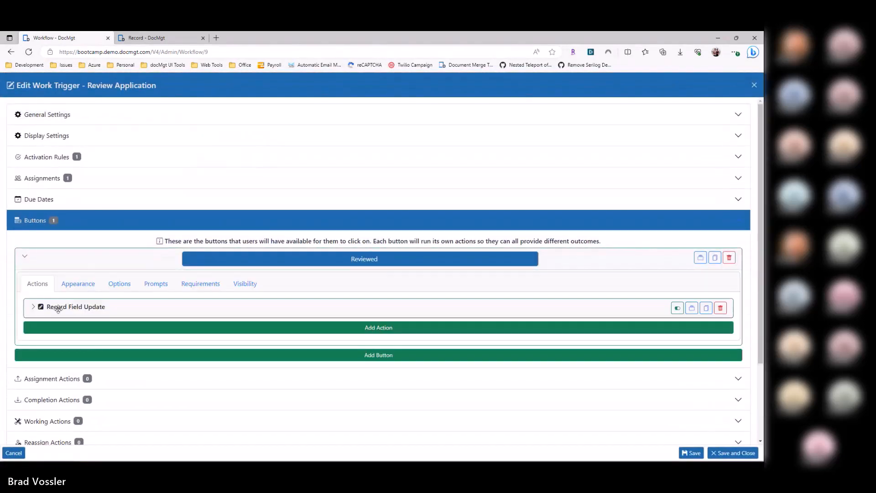
pyautogui.click(66, 305)
pyautogui.scroll(-3, 115, 320)
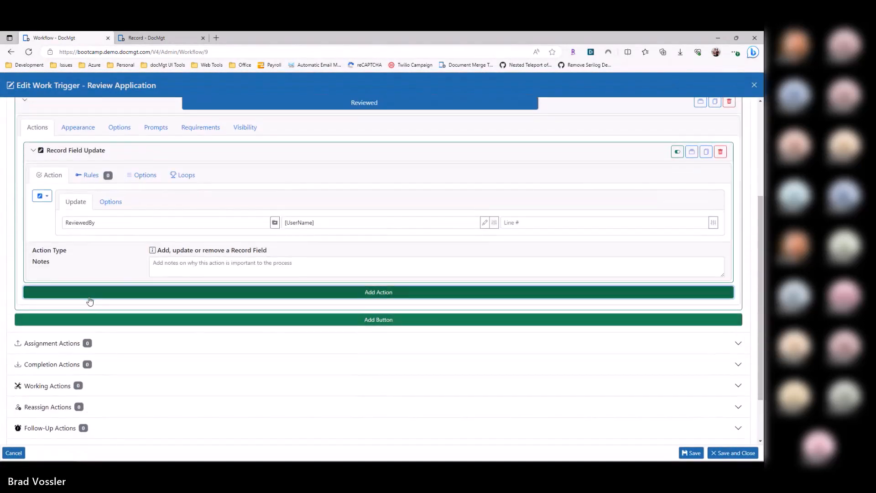
pyautogui.click(87, 294)
# Step: Browse the action types for the new action, filter them by "loop" and choose Table Row Loop
pyautogui.click(44, 341)
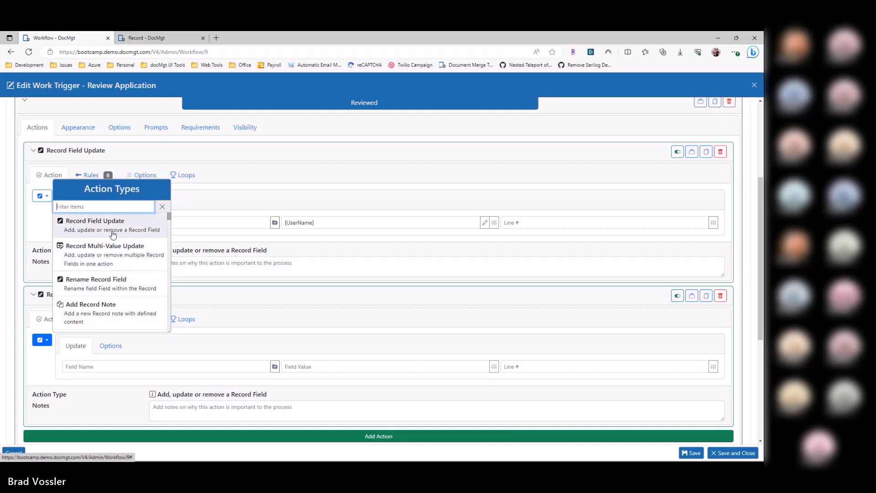
pyautogui.scroll(-5, 112, 272)
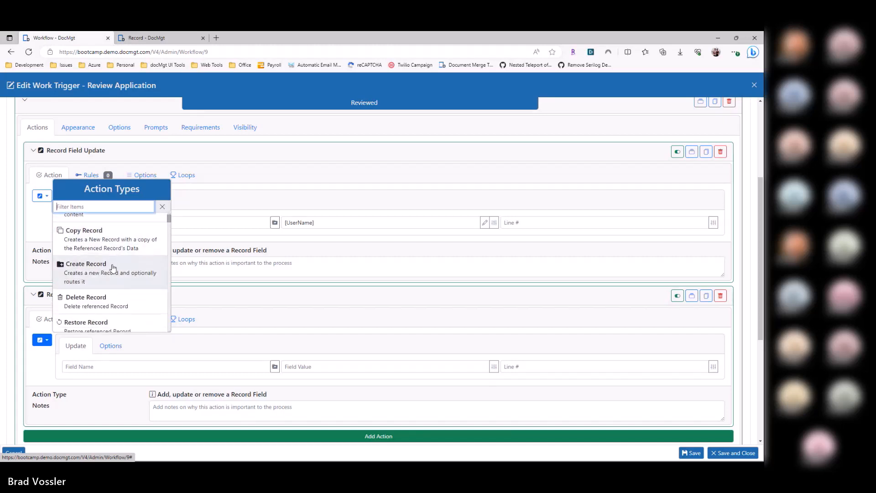
pyautogui.scroll(-2, 107, 292)
pyautogui.scroll(-5, 105, 277)
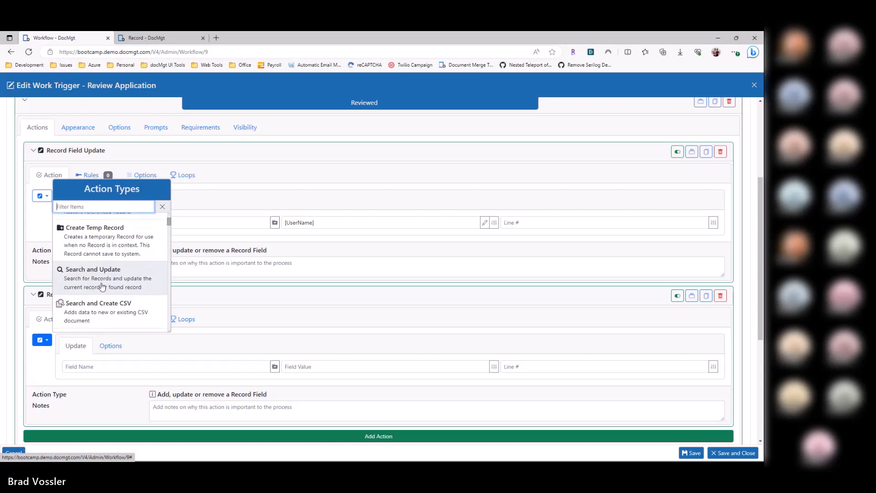
pyautogui.scroll(-1, 103, 282)
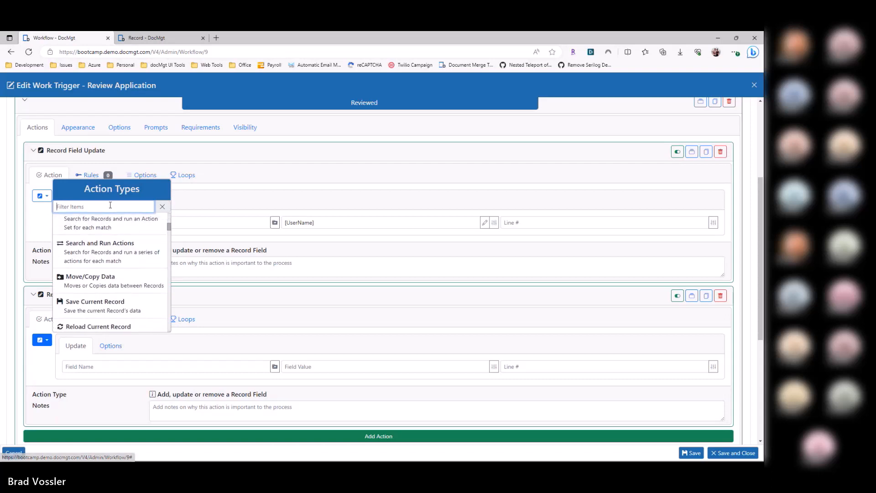
pyautogui.write('loop')
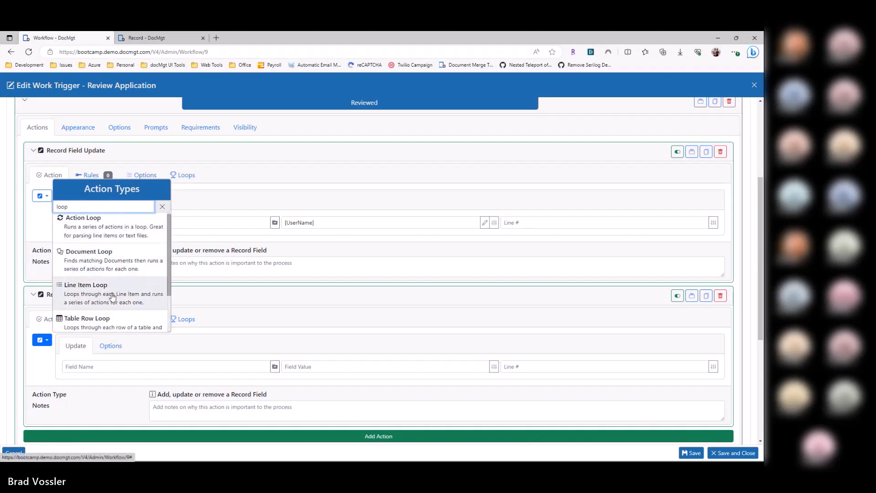
pyautogui.scroll(-2, 113, 297)
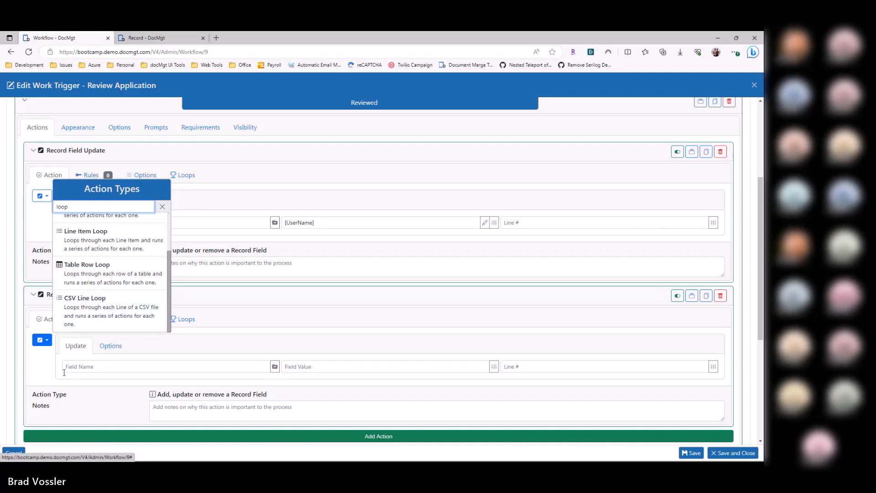
pyautogui.click(108, 272)
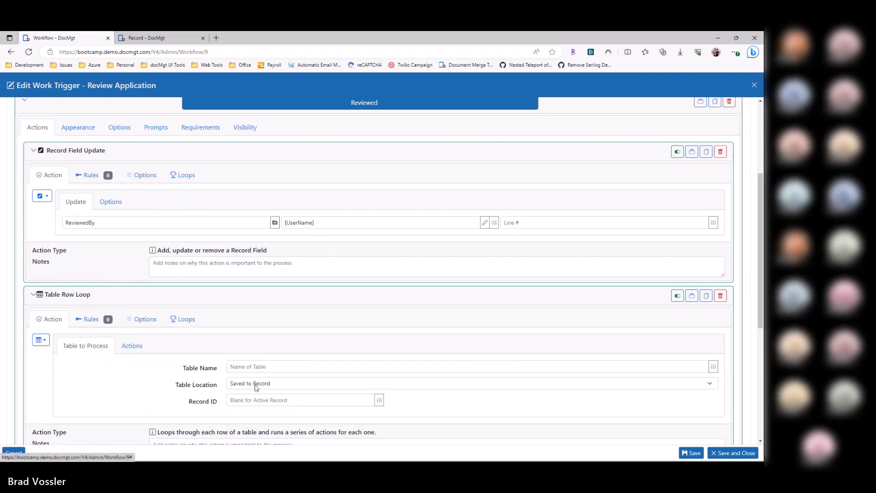
pyautogui.click(240, 366)
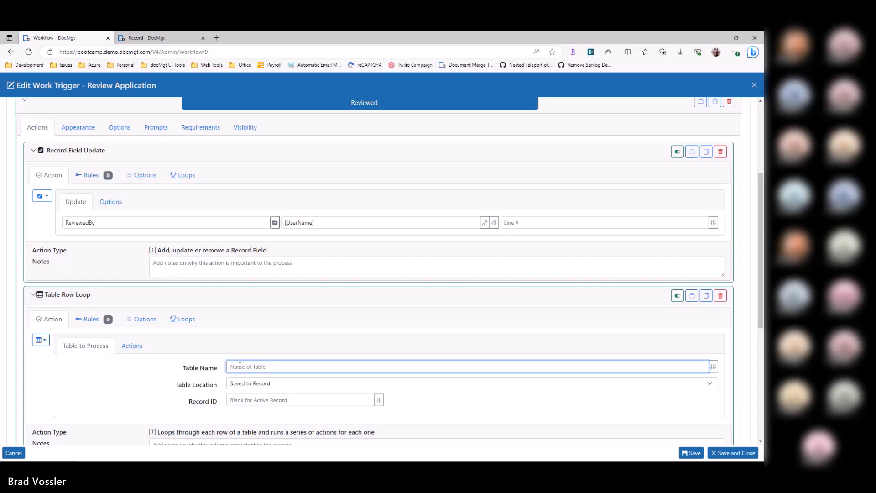
pyautogui.click(152, 378)
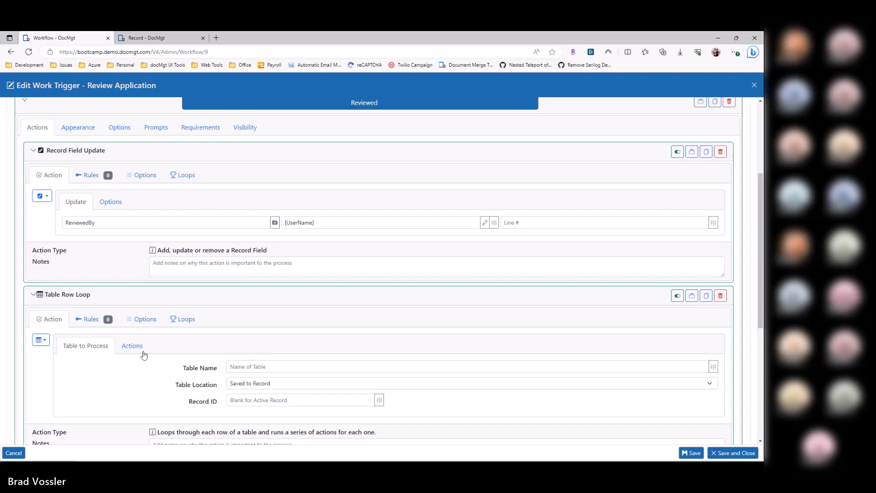
# Step: Change the new action's type to Line Item Loop and add a Record Field Update action inside the loop
pyautogui.click(40, 340)
pyautogui.write('loop')
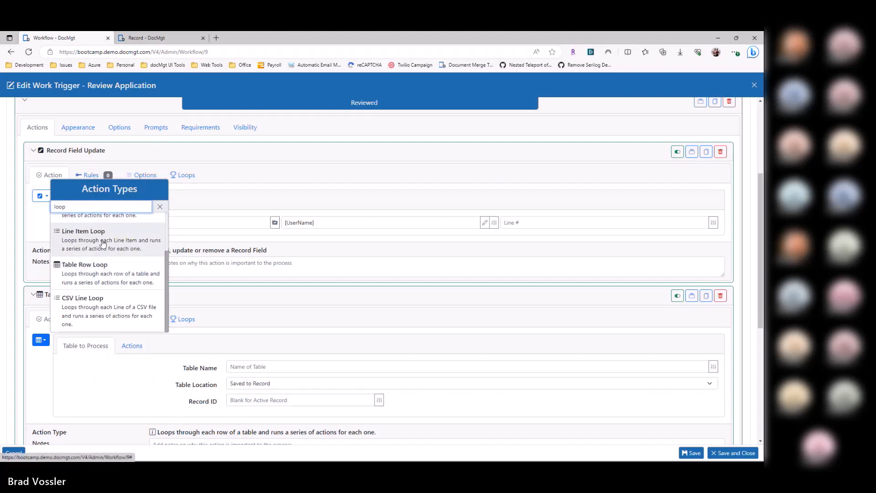
pyautogui.click(130, 241)
pyautogui.click(134, 413)
pyautogui.scroll(-3, 155, 350)
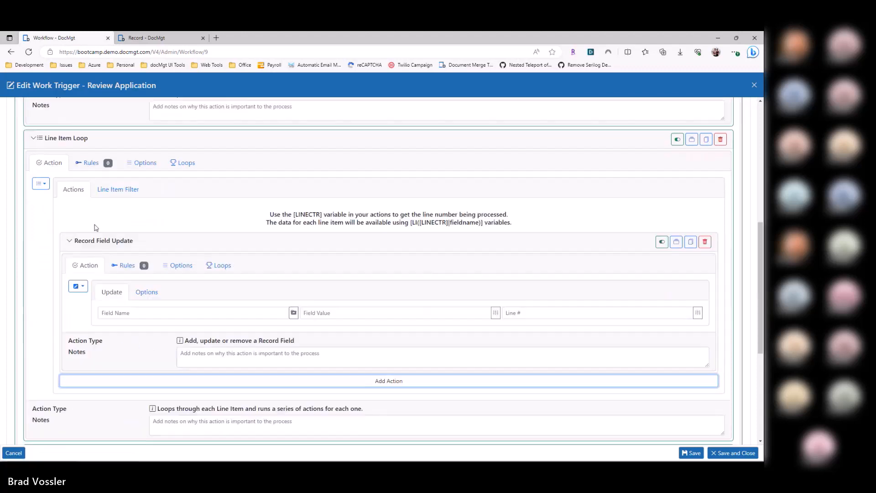
# Step: Set the field value of the Record Field Update inside the loop to the alternate record ID variable [<RECORDID>]
pyautogui.click(54, 139)
pyautogui.click(79, 209)
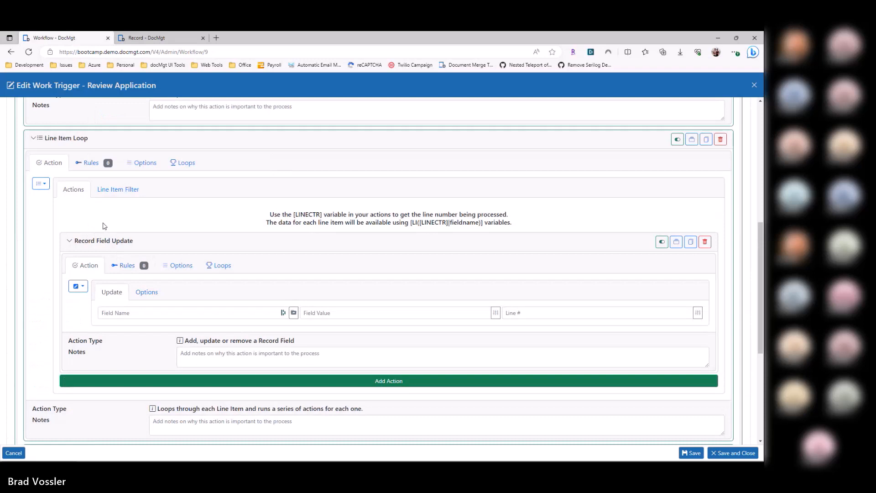
pyautogui.click(496, 312)
pyautogui.write('record')
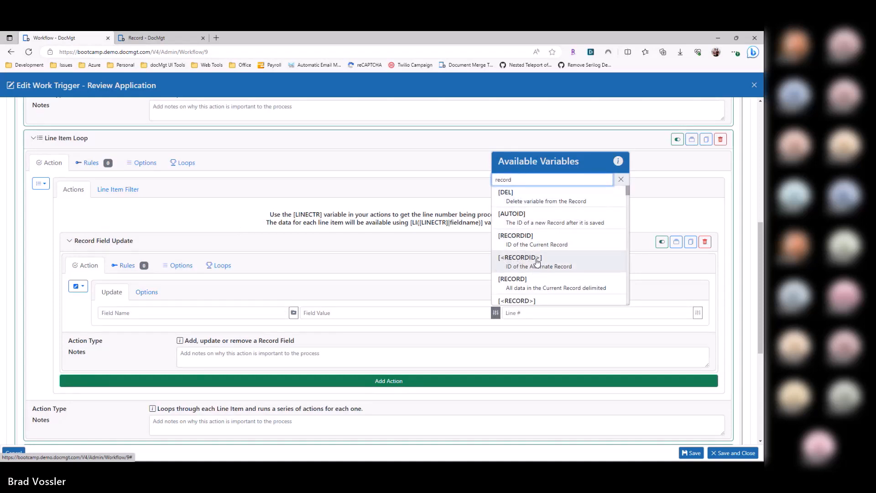
pyautogui.scroll(-2, 534, 258)
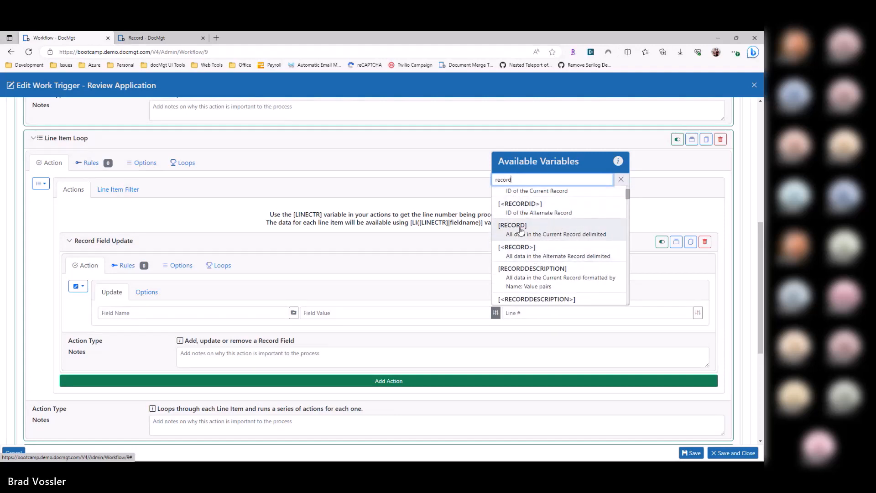
pyautogui.click(520, 208)
pyautogui.click(315, 310)
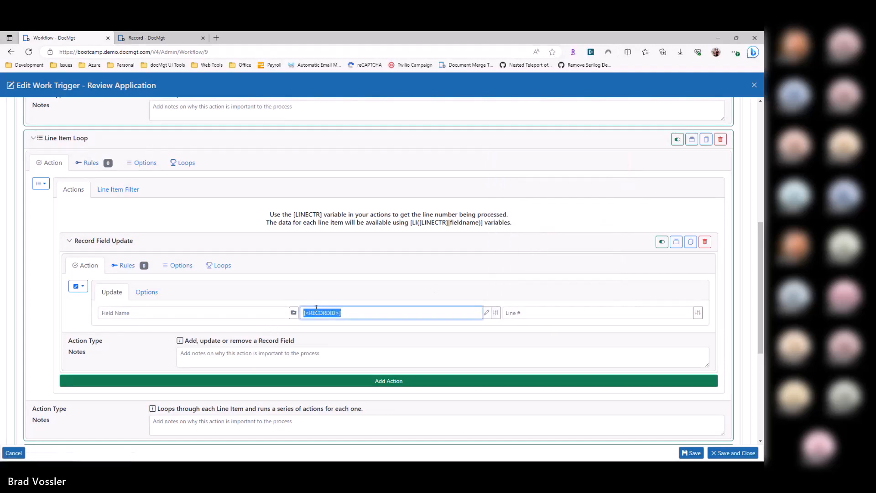
# Step: Set the field value of the Record Field Update inside the Line Item Loop to [RECORDID]
pyautogui.click(345, 313)
pyautogui.press('BackSpace')
pyautogui.hotkey('ctrl', 'a')
pyautogui.scroll(3, 65, 142)
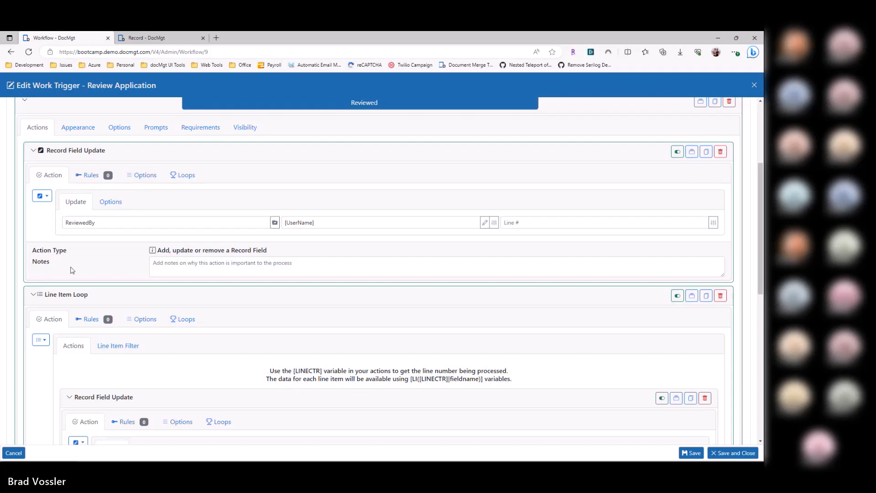
pyautogui.scroll(-3, 66, 269)
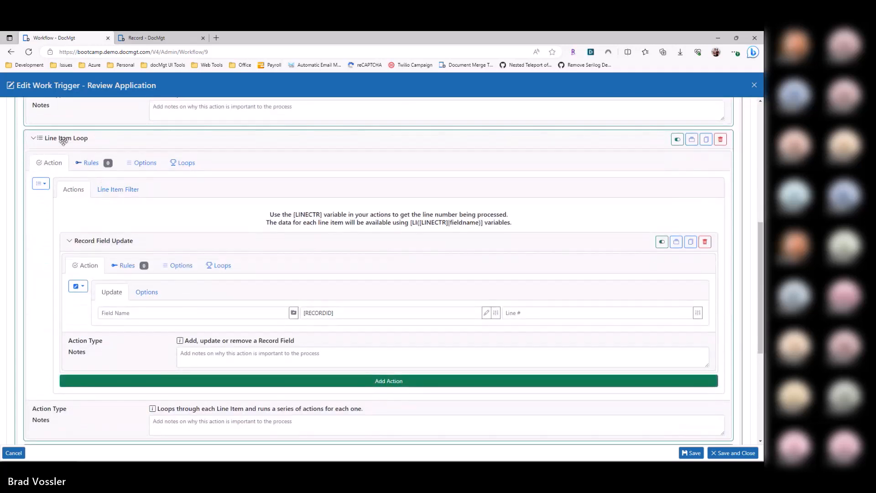
pyautogui.click(333, 312)
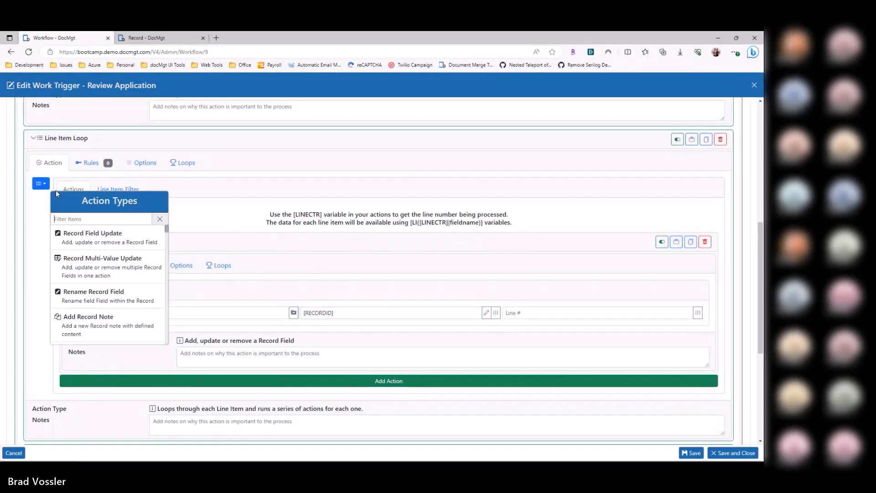
# Step: Filter the action types by "search" and change the Line Item Loop action to the type that searches for records and runs actions
pyautogui.write('search')
pyautogui.scroll(-4, 119, 256)
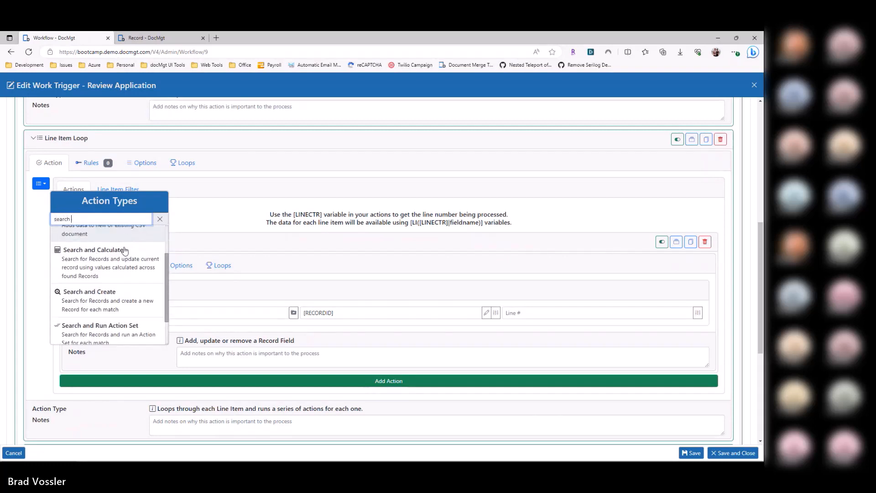
pyautogui.click(109, 325)
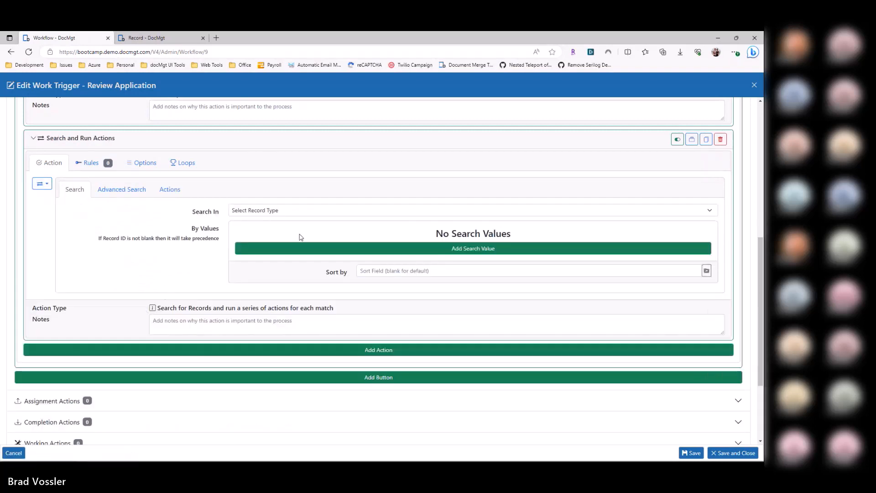
# Step: Make the action search in AP-Invoices with a search value matching Amount to [AMOUNT]
pyautogui.click(289, 212)
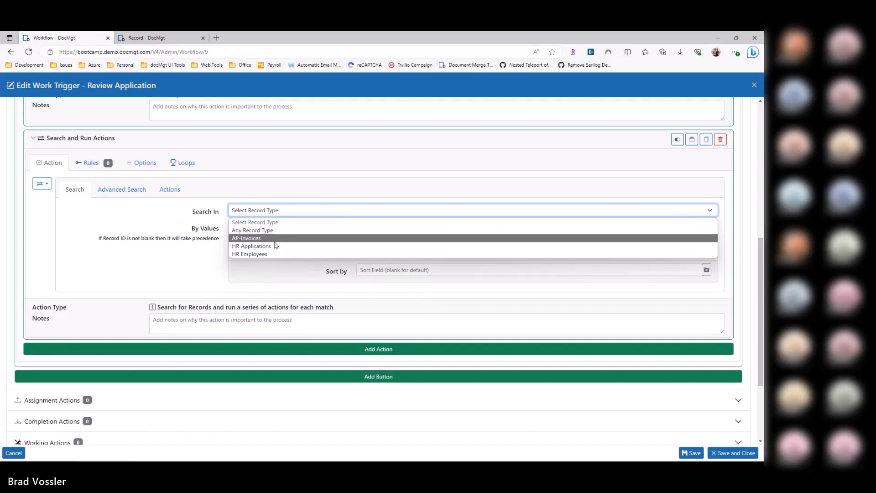
pyautogui.click(281, 238)
pyautogui.click(283, 234)
pyautogui.write('Amount')
pyautogui.press('Tab')
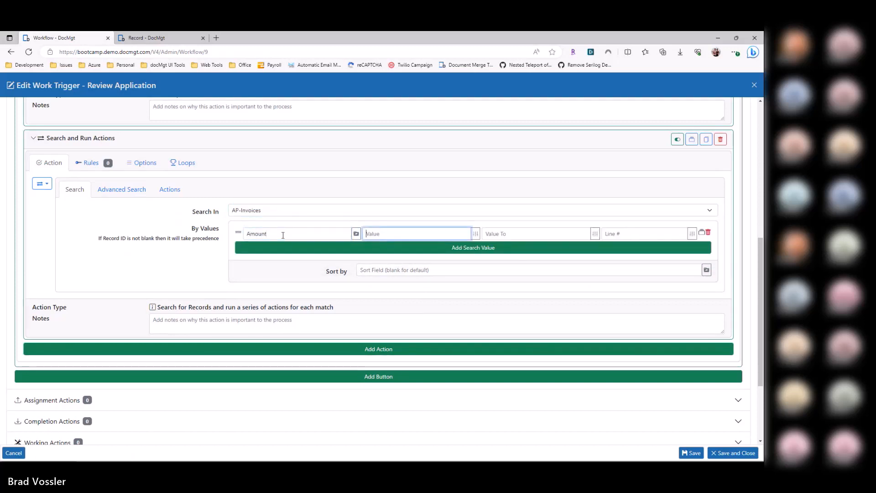
pyautogui.write('{')
# Step: Expand the Record Field Update run for each found record and set its value to [<RECORDID>]
pyautogui.click(170, 190)
pyautogui.click(117, 235)
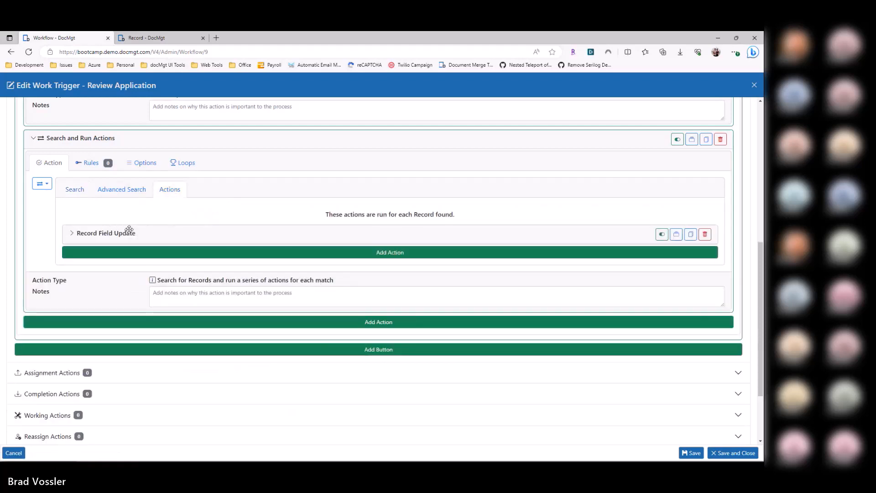
pyautogui.click(128, 231)
pyautogui.click(336, 305)
pyautogui.doubleClick(318, 305)
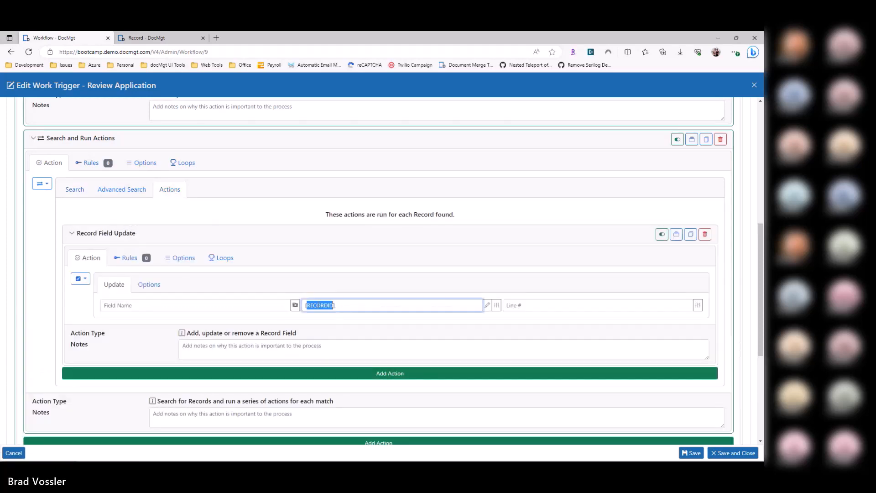
pyautogui.press('Home')
pyautogui.press('Right')
pyautogui.write('<')
pyautogui.press('End')
pyautogui.moveTo(345, 305); pyautogui.dragTo(296, 305)
pyautogui.click(212, 304)
pyautogui.click(329, 305)
pyautogui.click(186, 305)
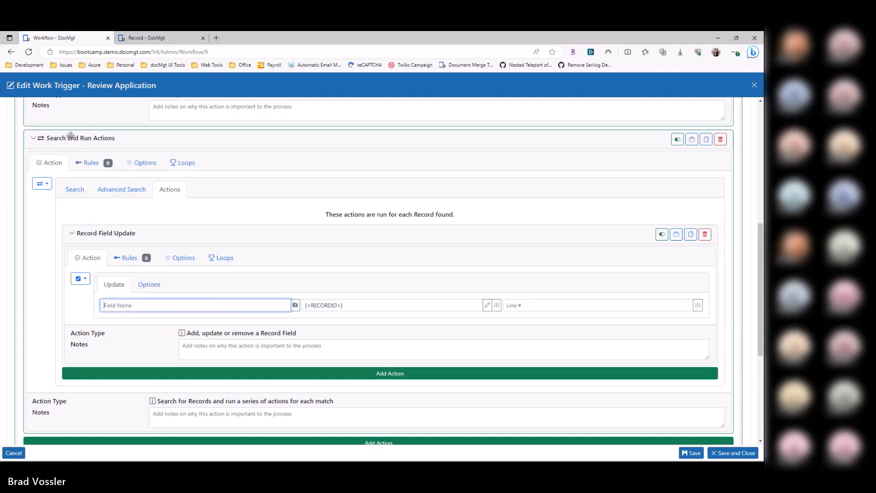
# Step: Review the AP-Invoices search criteria and set the nested Record Field Update's value to [RECORDID]
pyautogui.doubleClick(322, 305)
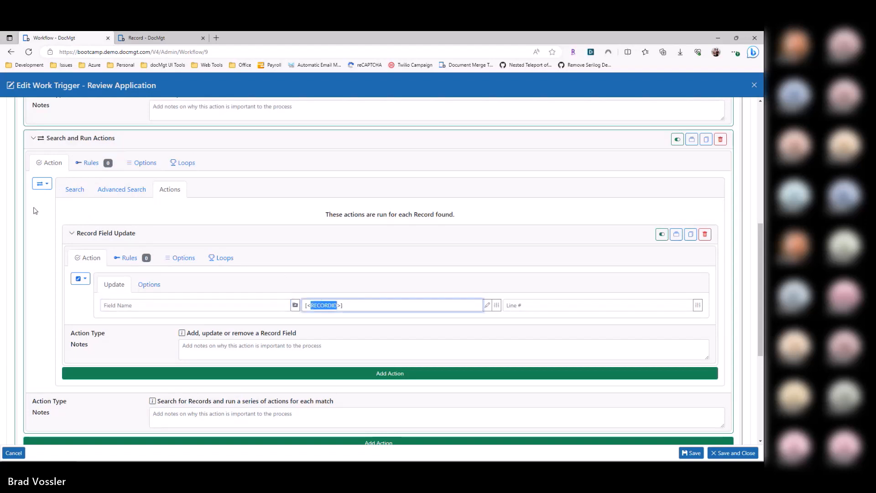
pyautogui.click(74, 189)
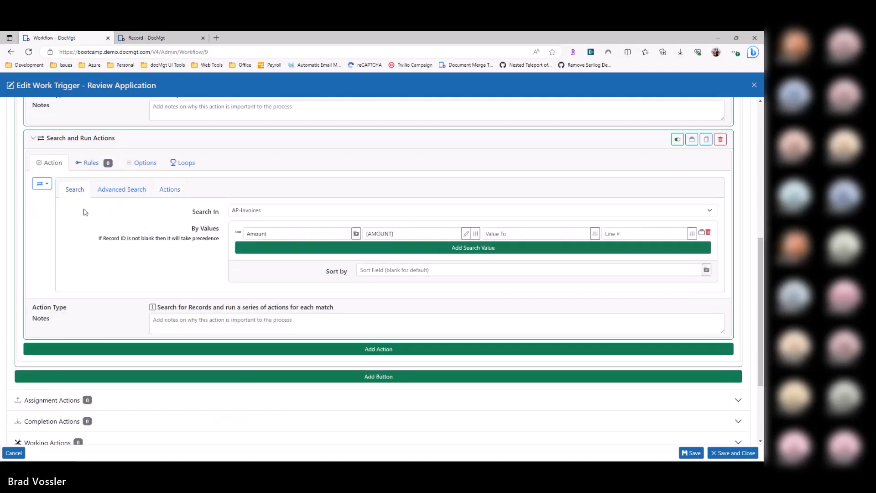
pyautogui.click(175, 194)
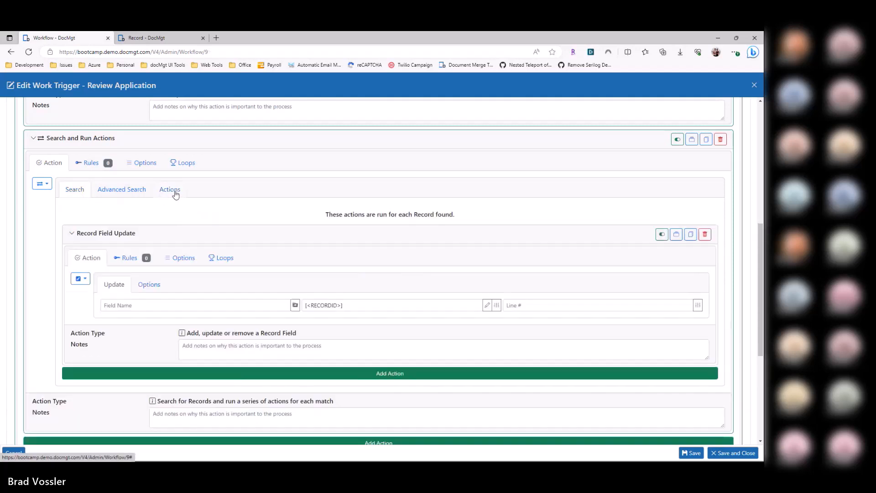
pyautogui.click(327, 302)
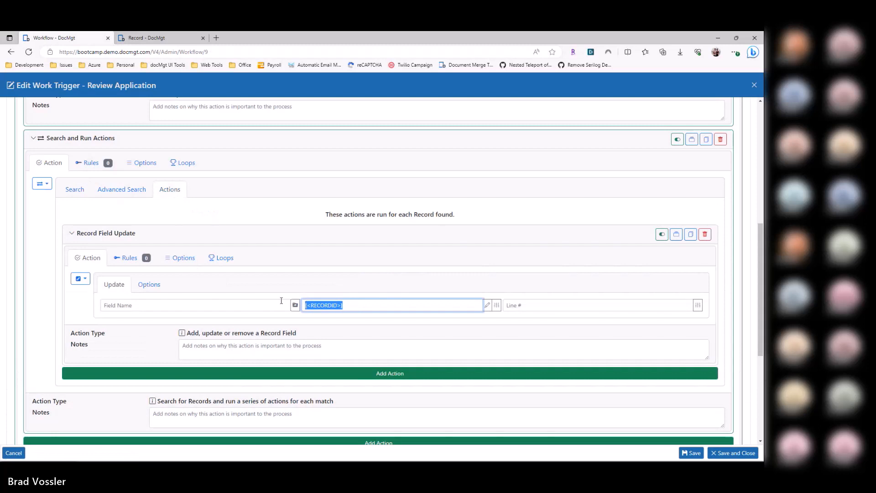
pyautogui.click(347, 311)
pyautogui.press('BackSpace')
pyautogui.hotkey('ctrl', 'a')
# Step: Compare the search criteria with the nested Record Field Update and close the Review Application trigger without saving
pyautogui.click(74, 189)
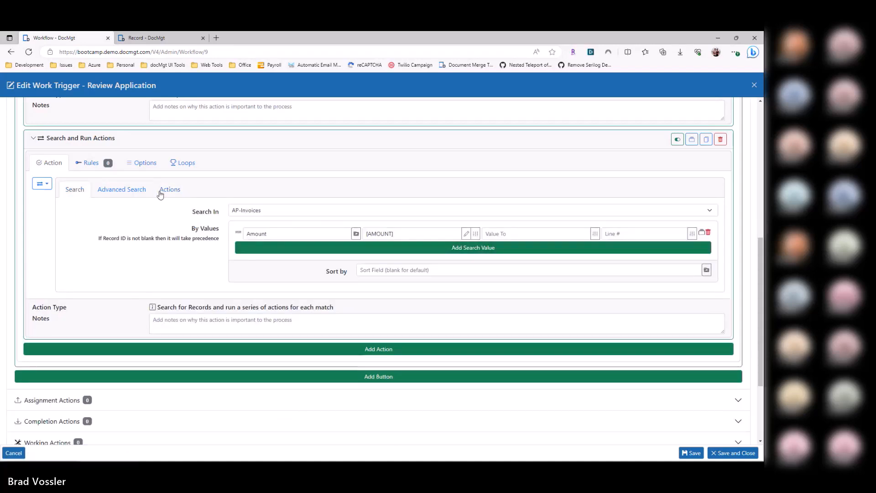
pyautogui.click(166, 191)
pyautogui.click(143, 310)
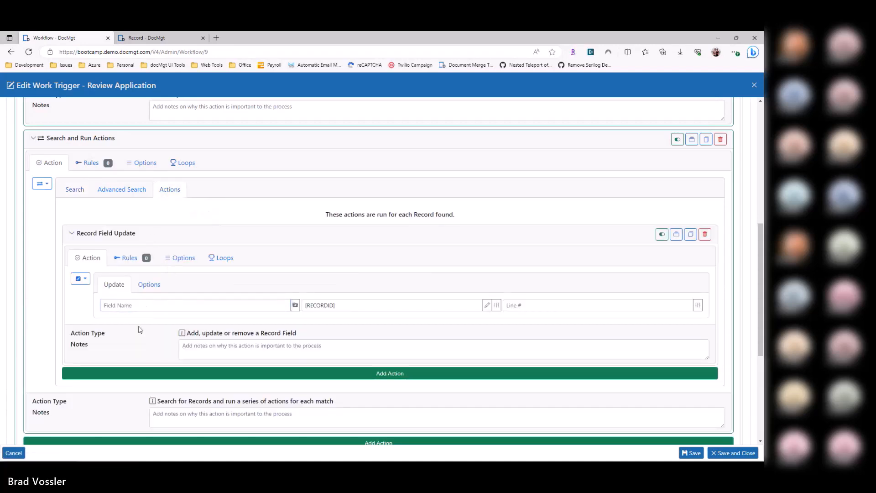
pyautogui.press('Escape')
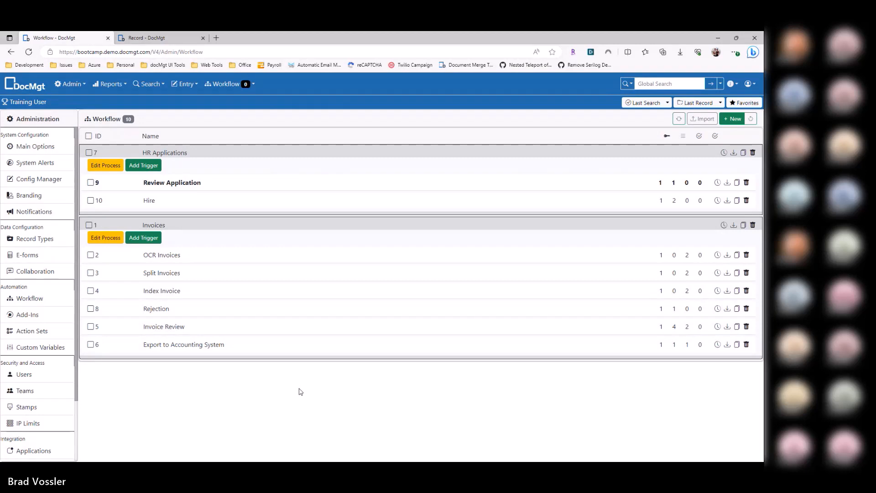
# Step: Create a new add-in named "Update All Invoices"
pyautogui.click(35, 317)
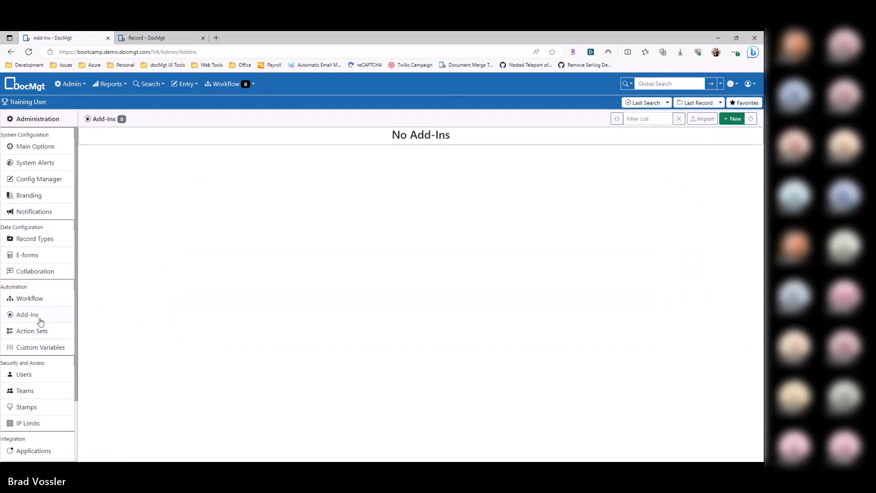
pyautogui.click(40, 302)
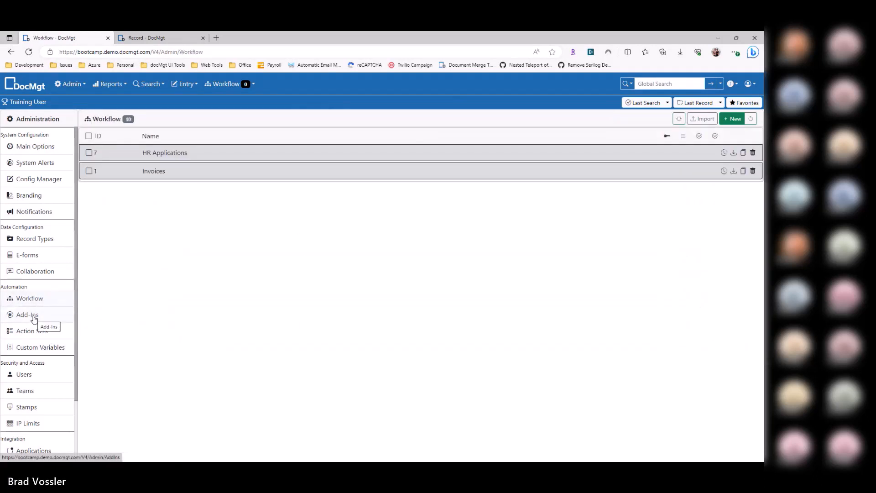
pyautogui.click(33, 317)
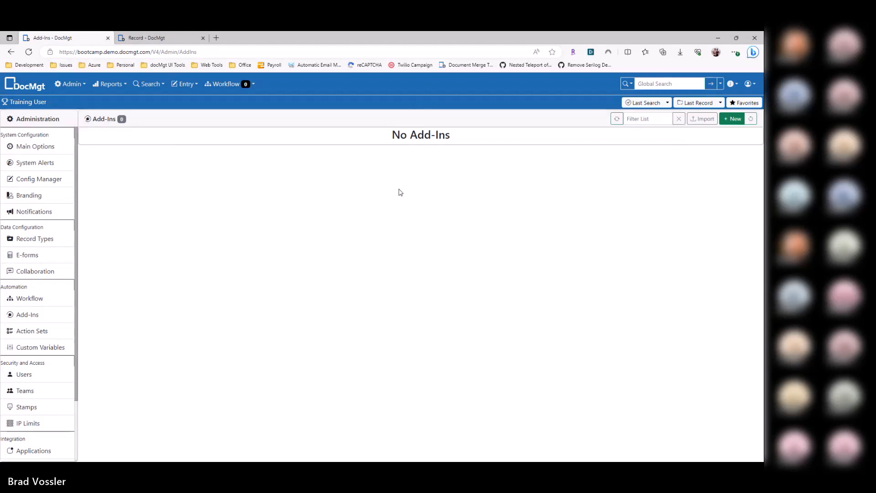
pyautogui.click(743, 121)
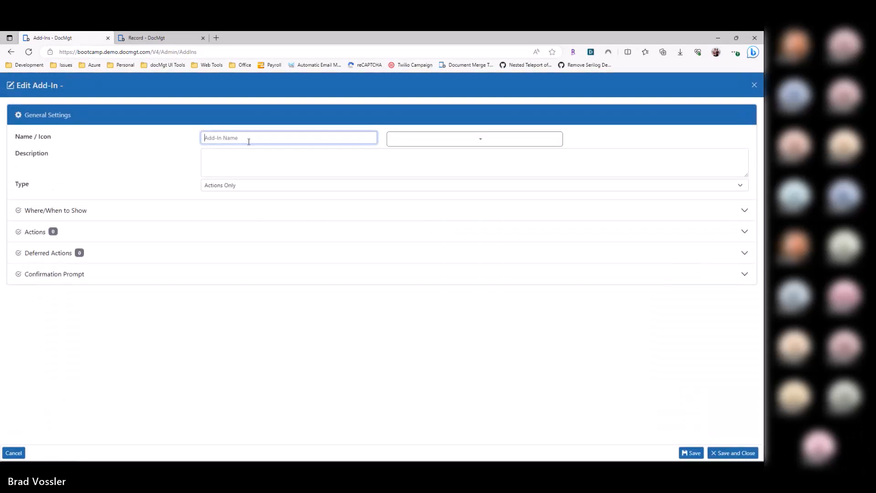
pyautogui.write('Update All Invoices')
pyautogui.press('BackSpace')
pyautogui.write('ces')
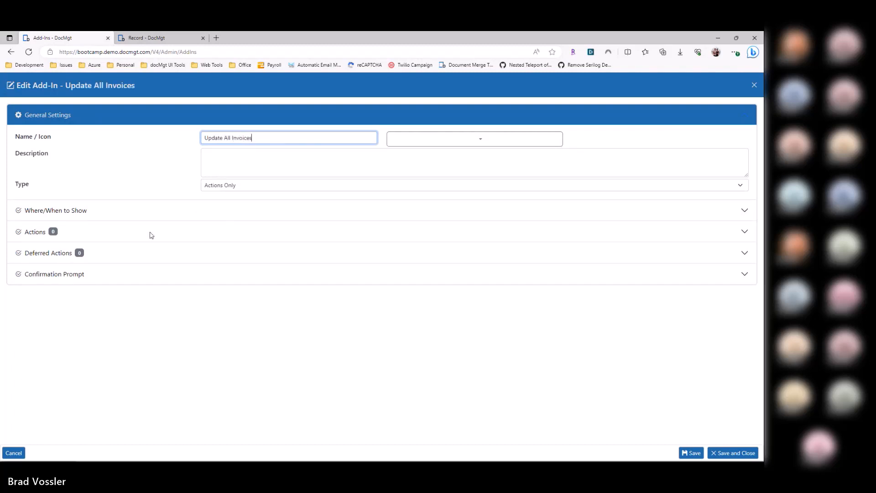
# Step: Set the add-in to show only in the Top Toolbar Add-In List
pyautogui.click(111, 210)
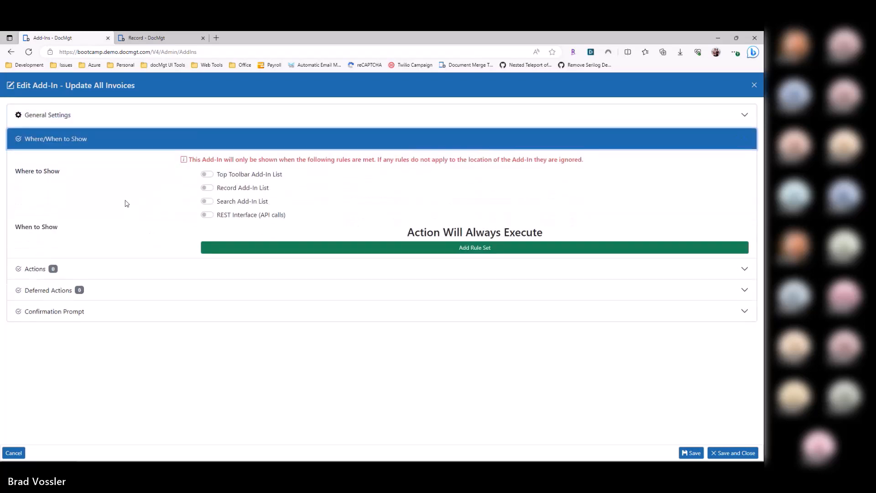
pyautogui.click(208, 199)
pyautogui.click(208, 199)
pyautogui.click(206, 172)
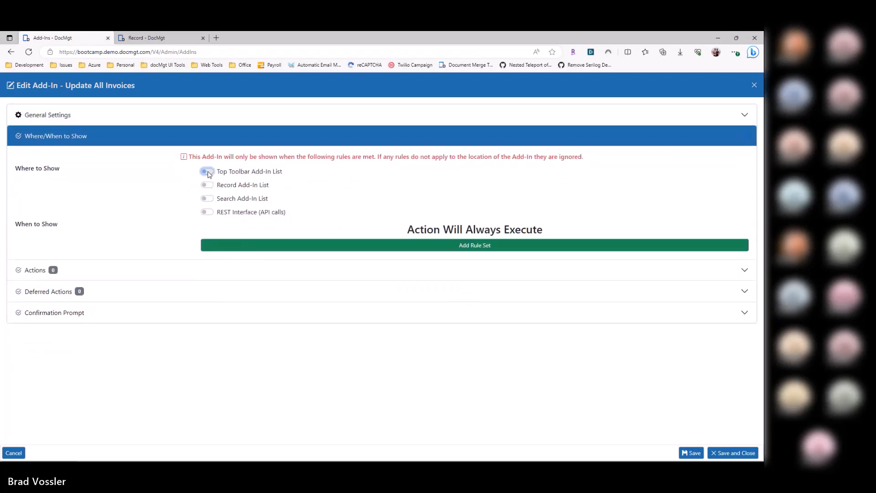
# Step: Add an action to the add-in and set its type to Search and Update
pyautogui.click(98, 286)
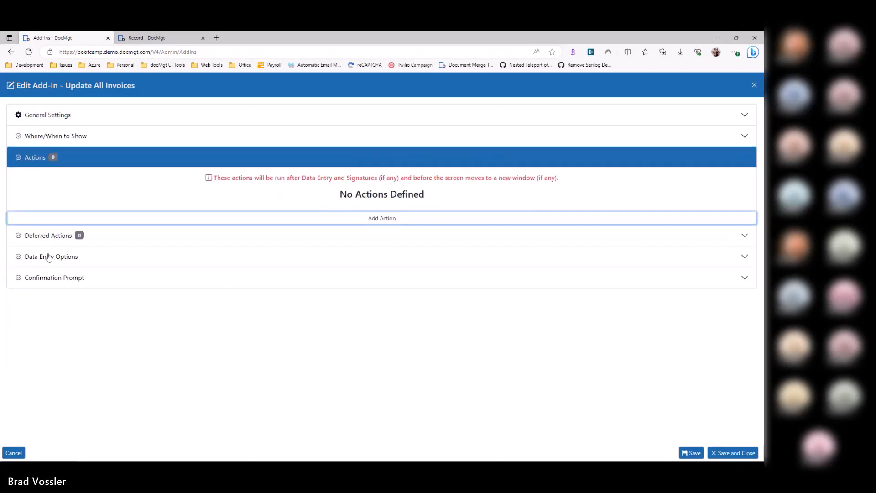
pyautogui.click(56, 218)
pyautogui.click(34, 238)
pyautogui.write('sear')
pyautogui.click(105, 298)
# Step: Set the Search and Update action to search in AP-Invoices and leave it without any search values
pyautogui.click(252, 265)
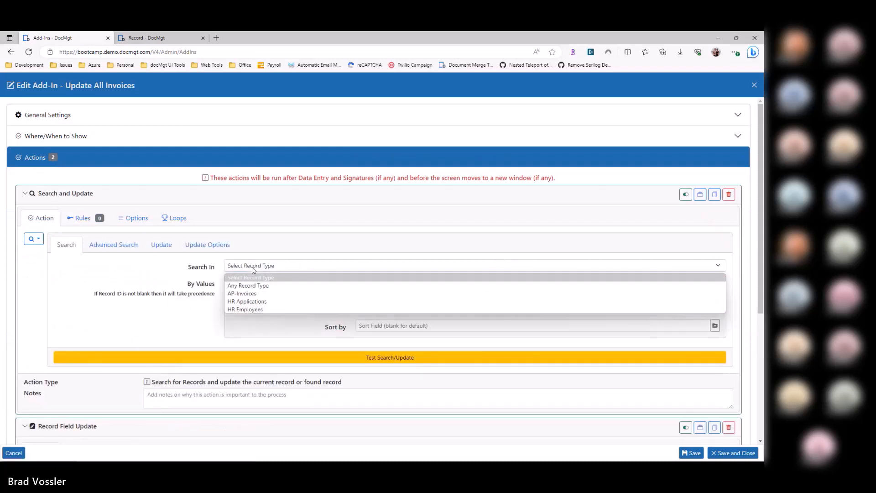
pyautogui.click(253, 297)
pyautogui.click(254, 302)
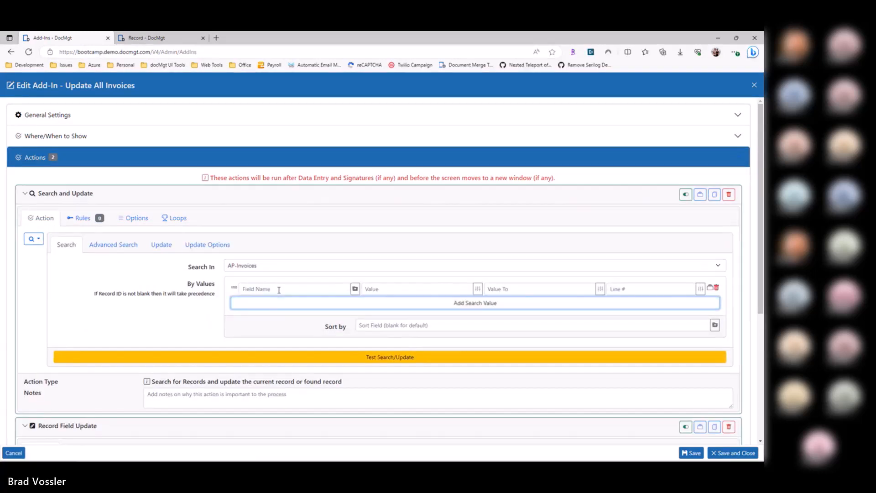
pyautogui.click(717, 289)
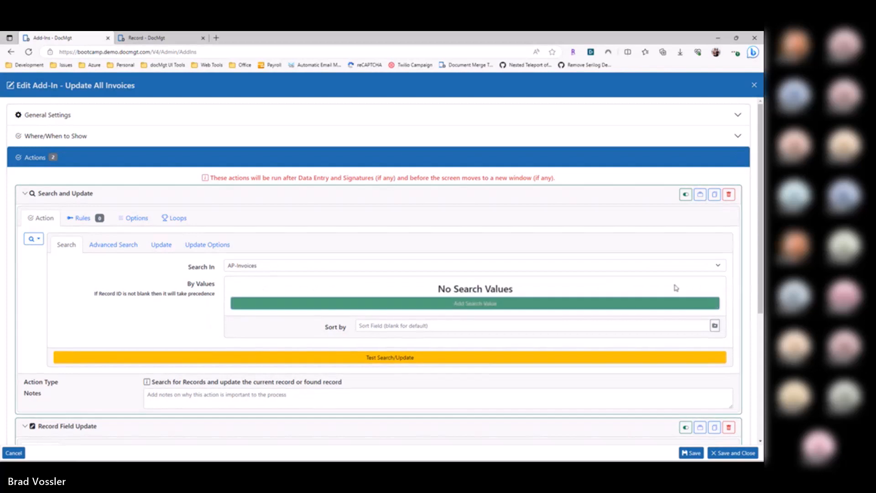
# Step: Add a value update that sets the field FOUND to "YES!!", and save and close the add-in
pyautogui.click(161, 245)
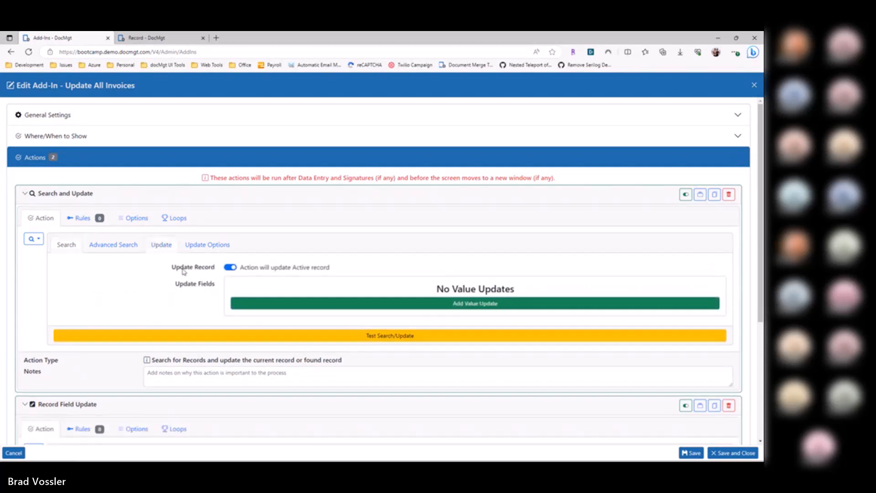
pyautogui.click(254, 303)
pyautogui.write('FOUND')
pyautogui.press('Tab')
pyautogui.write('YES!!')
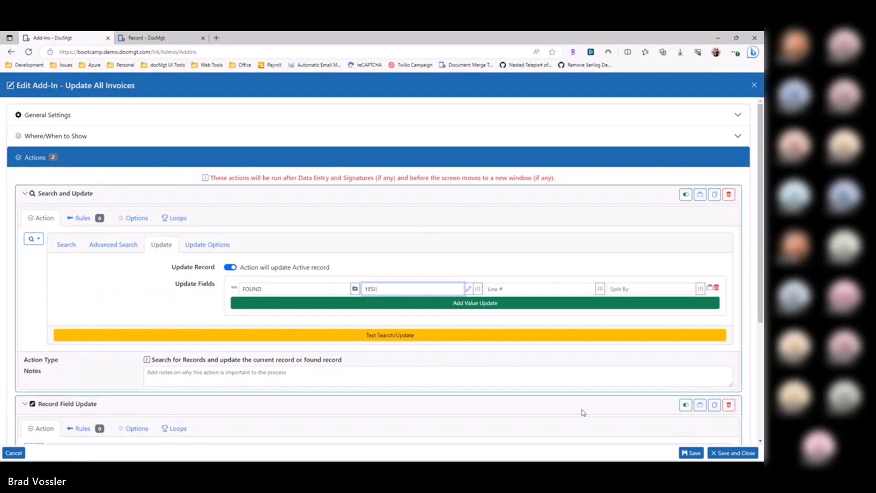
pyautogui.click(715, 453)
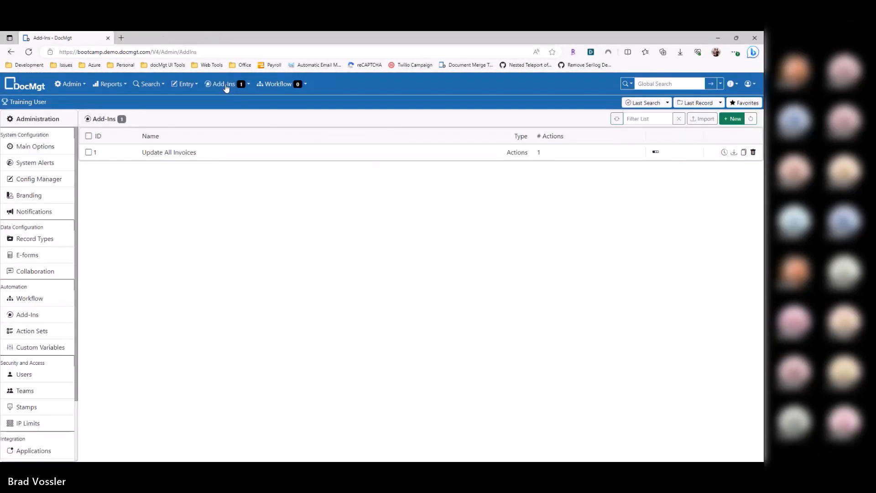
# Step: Run the Update All Invoices add-in and reopen the last search
pyautogui.click(223, 83)
pyautogui.click(248, 120)
pyautogui.click(658, 103)
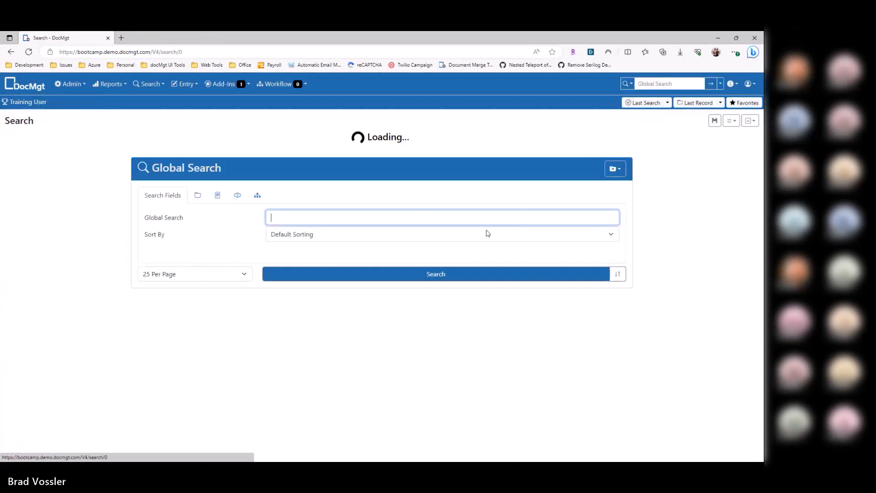
# Step: Open the nuCourse Distribution invoice record and examine the FOUND field in its raw record data
pyautogui.click(206, 196)
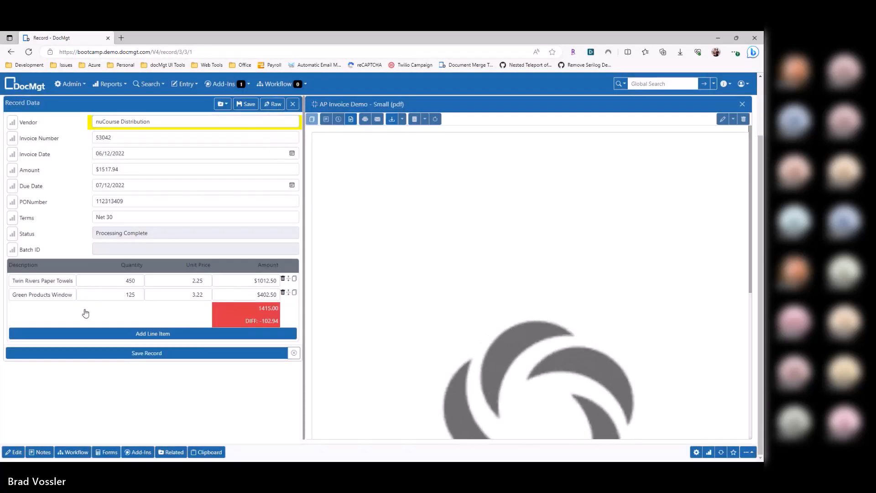
pyautogui.scroll(-2, 73, 322)
pyautogui.moveTo(24, 307); pyautogui.dragTo(91, 308)
pyautogui.moveTo(177, 307); pyautogui.dragTo(141, 308)
pyautogui.moveTo(84, 309); pyautogui.dragTo(14, 308)
pyautogui.moveTo(169, 309); pyautogui.dragTo(97, 330)
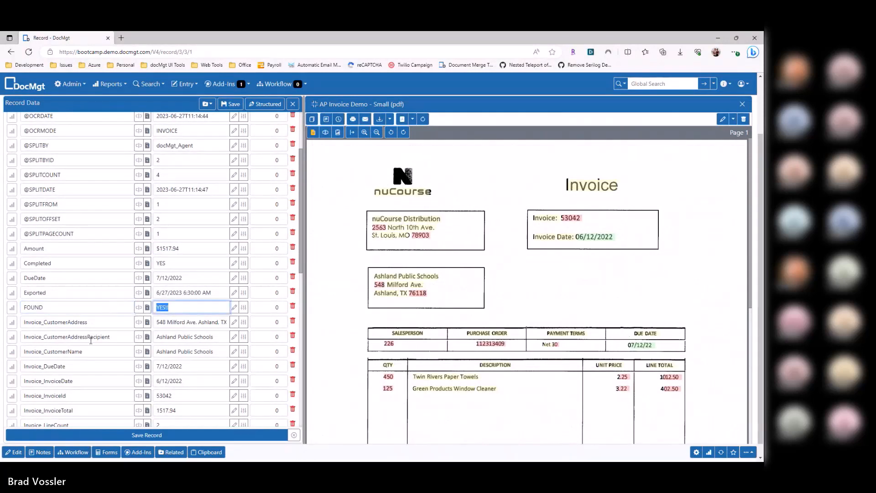
# Step: Reopen the Update All Invoices add-in for editing
pyautogui.click(71, 84)
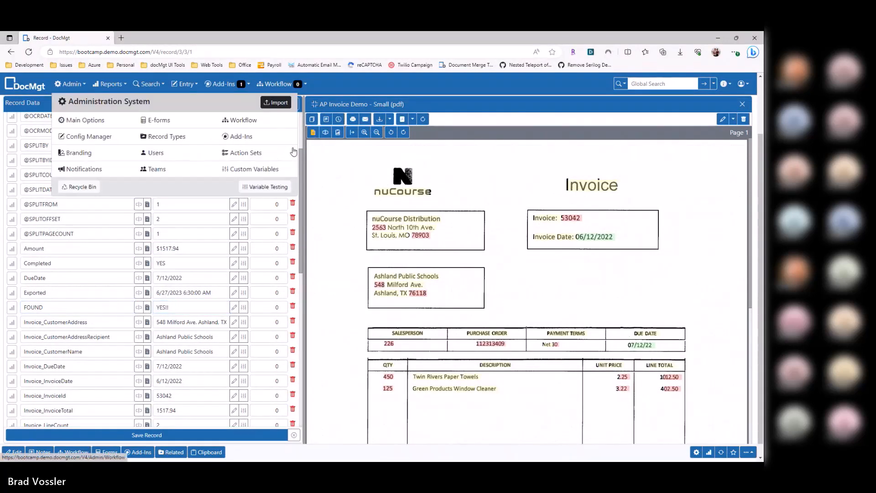
pyautogui.click(248, 137)
pyautogui.click(234, 157)
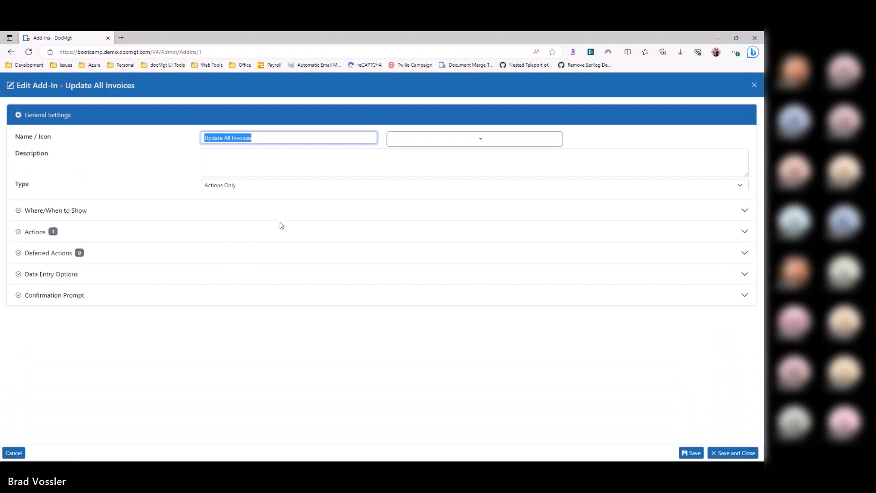